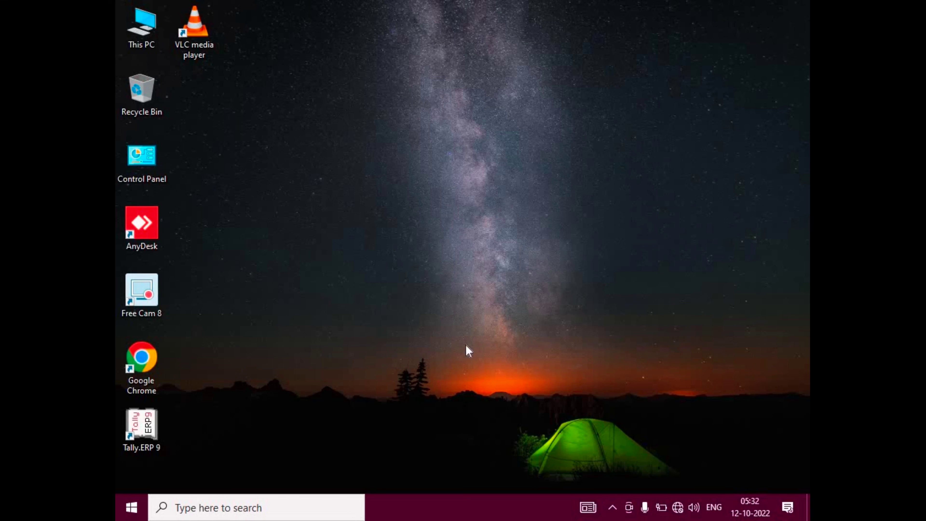
# Refresh the desktop, launch Adobe Photoshop 7.0, dismiss the scratch-disk warning, then minimize it.
pyautogui.rightClick(509, 236)
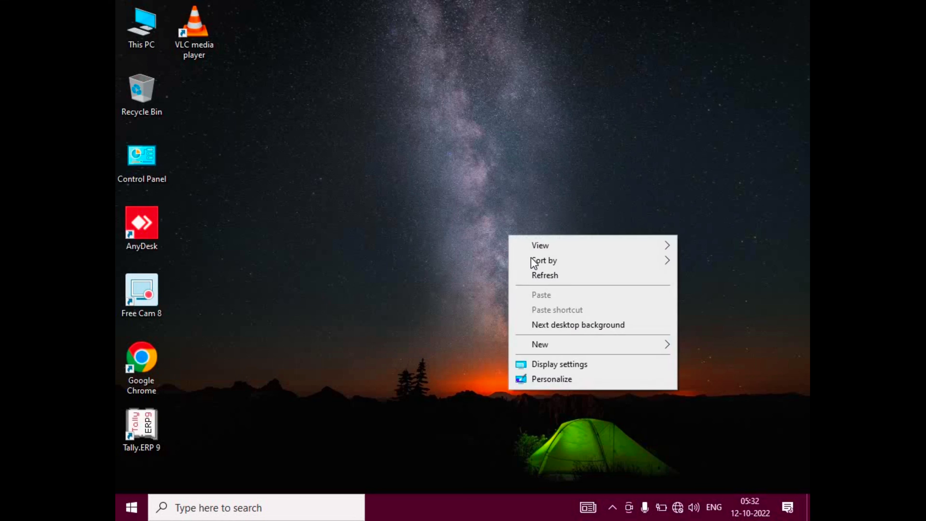
pyautogui.click(540, 279)
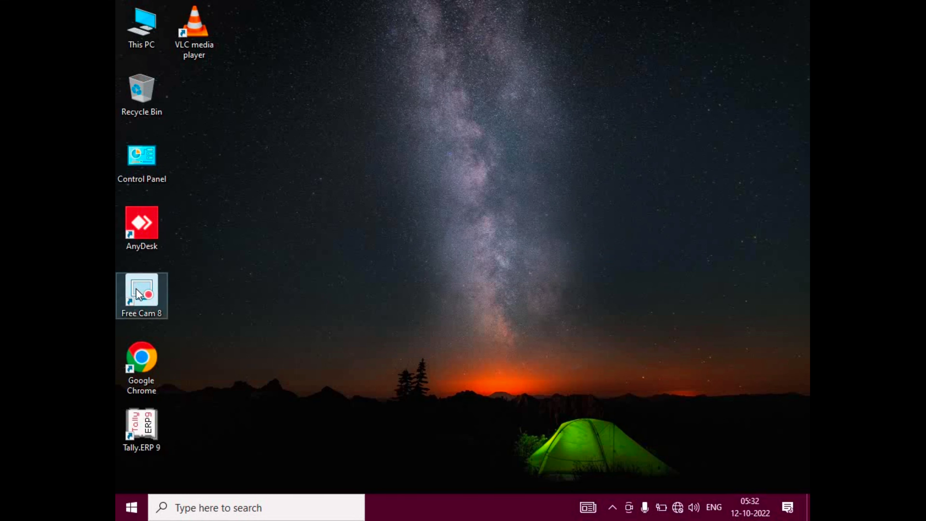
pyautogui.click(123, 502)
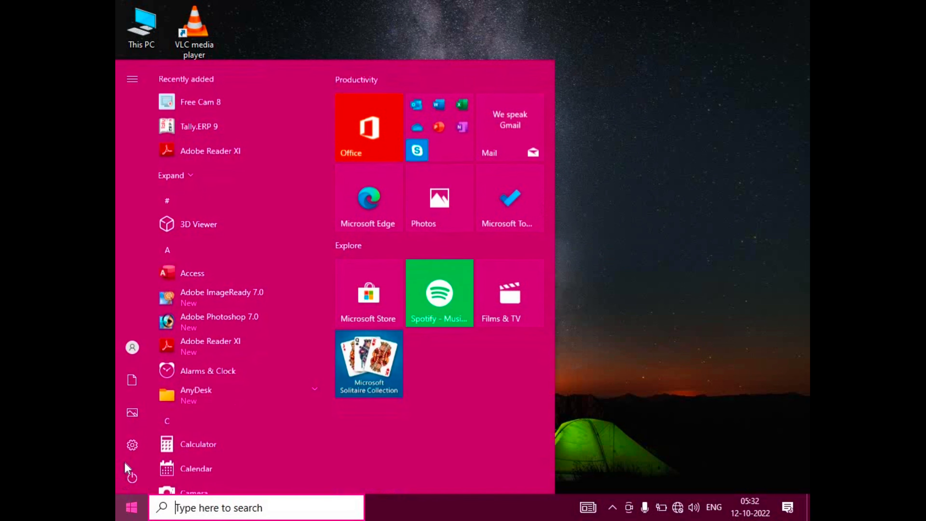
pyautogui.click(222, 320)
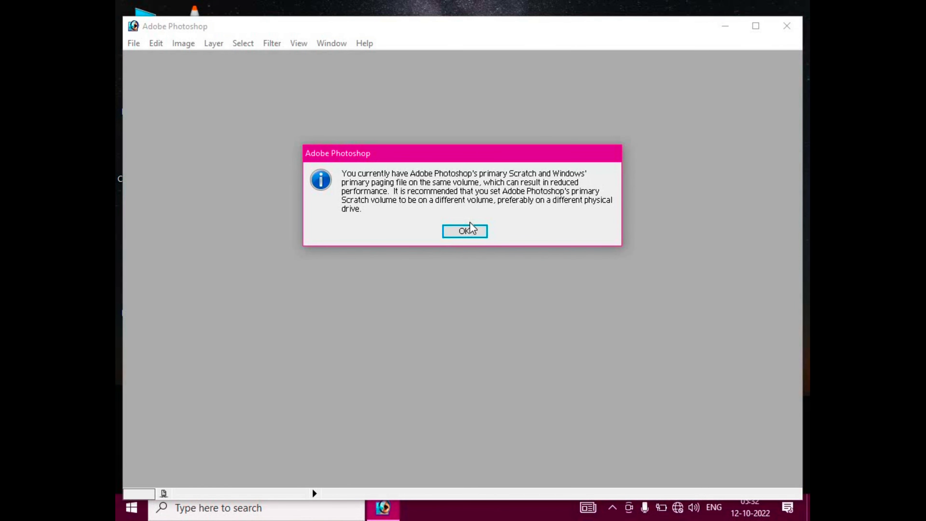
pyautogui.click(470, 229)
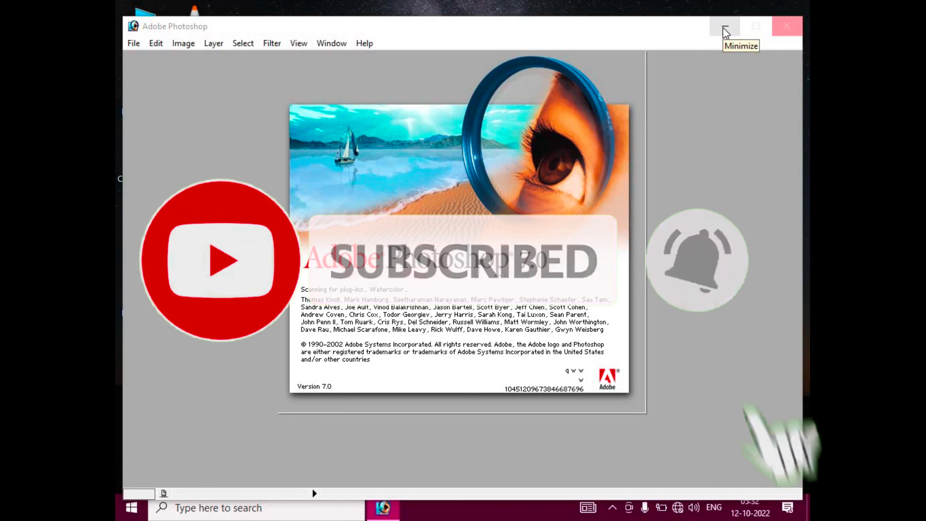
pyautogui.click(708, 36)
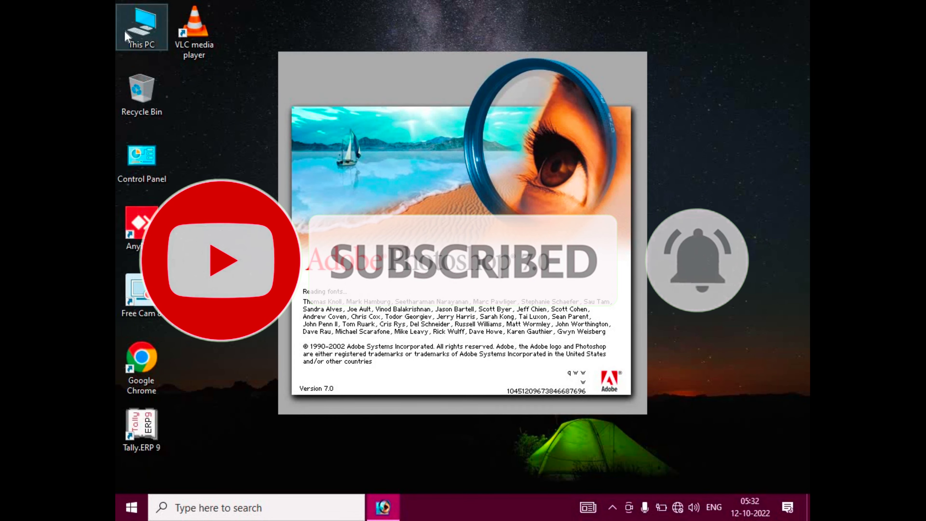
# Browse This PC's Pictures, Camera Roll, Documents and Downloads folders, ending on the empty Desktop.
pyautogui.doubleClick(135, 33)
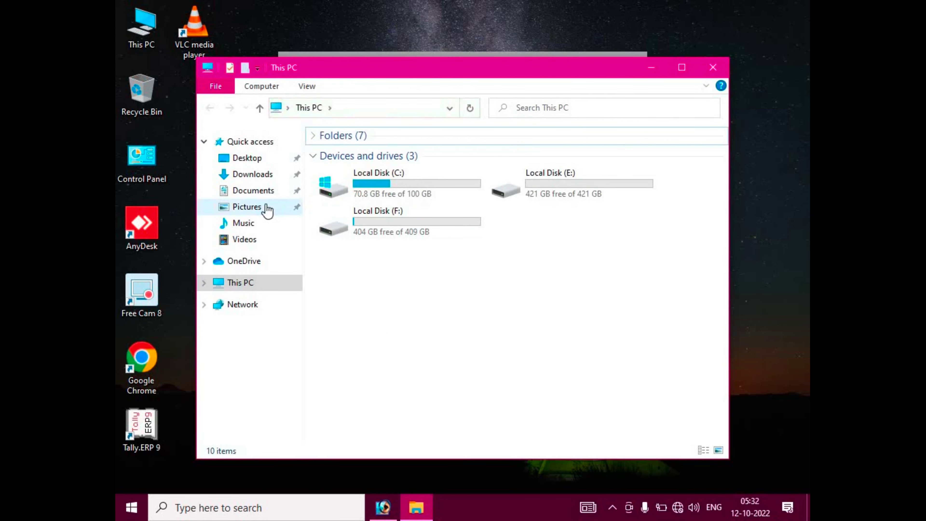
pyautogui.click(267, 210)
pyautogui.doubleClick(372, 181)
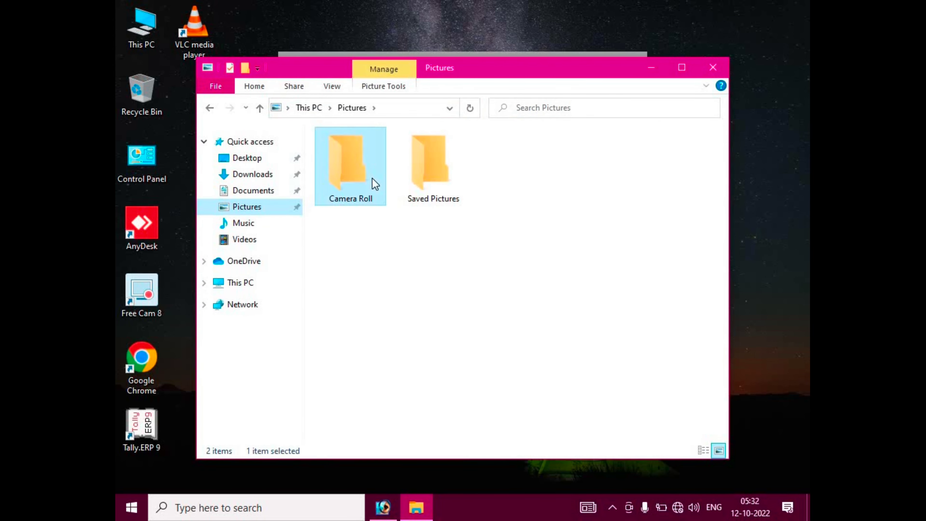
pyautogui.click(205, 106)
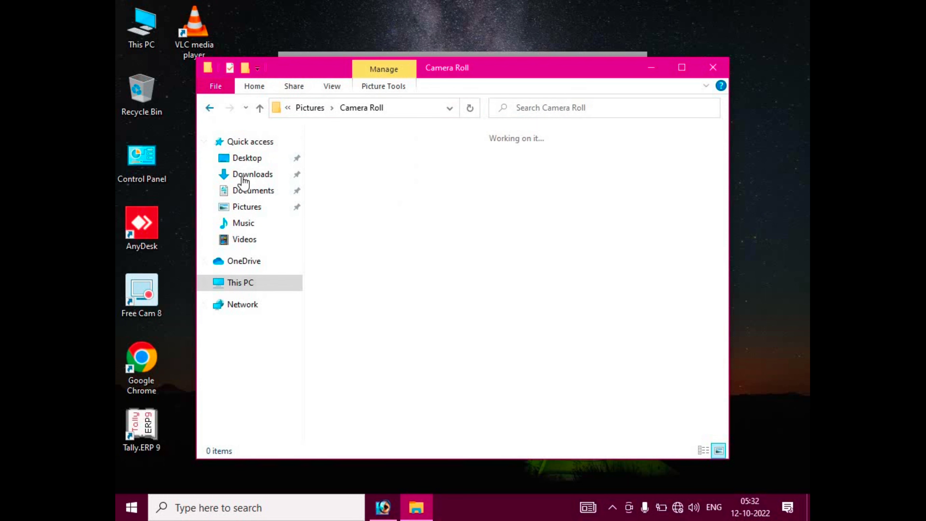
pyautogui.click(253, 207)
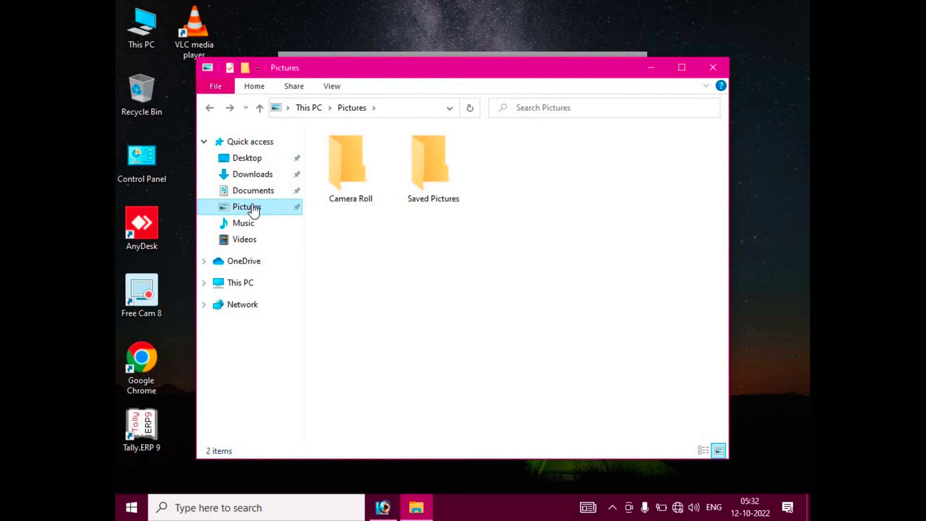
pyautogui.click(248, 190)
pyautogui.click(247, 180)
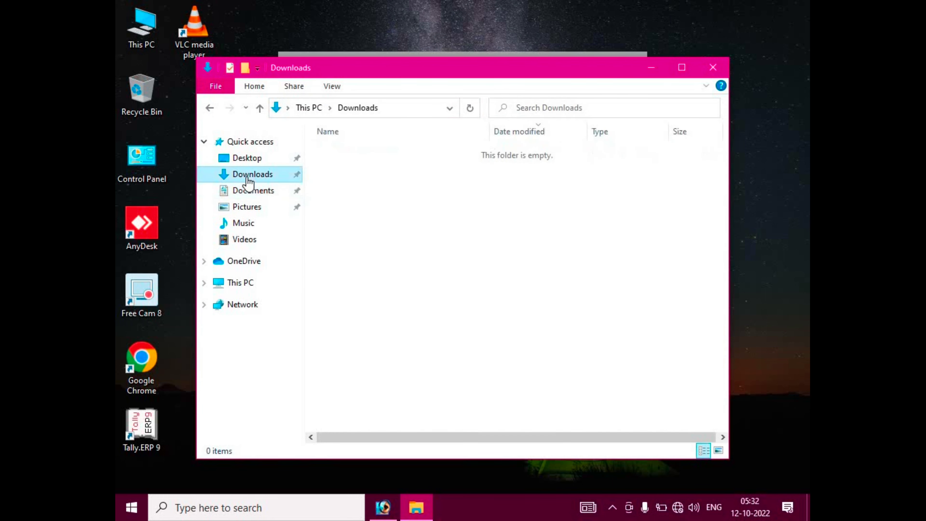
pyautogui.click(248, 159)
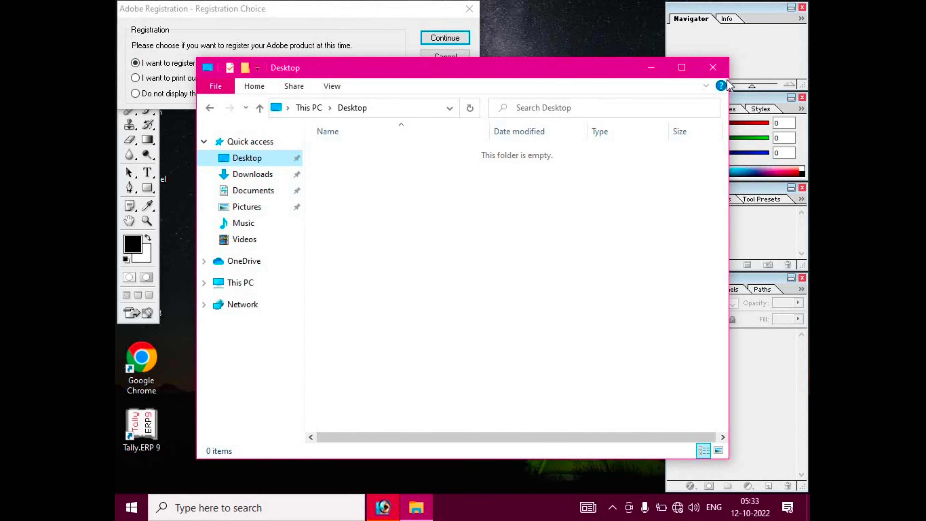
# Close File Explorer, cancel Photoshop's registration prompt and maximize the Photoshop window.
pyautogui.click(712, 68)
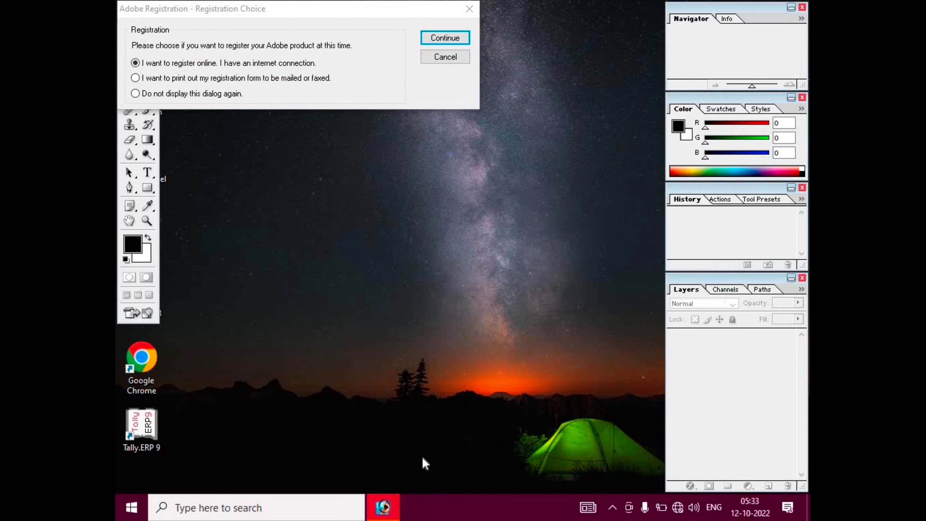
pyautogui.click(387, 508)
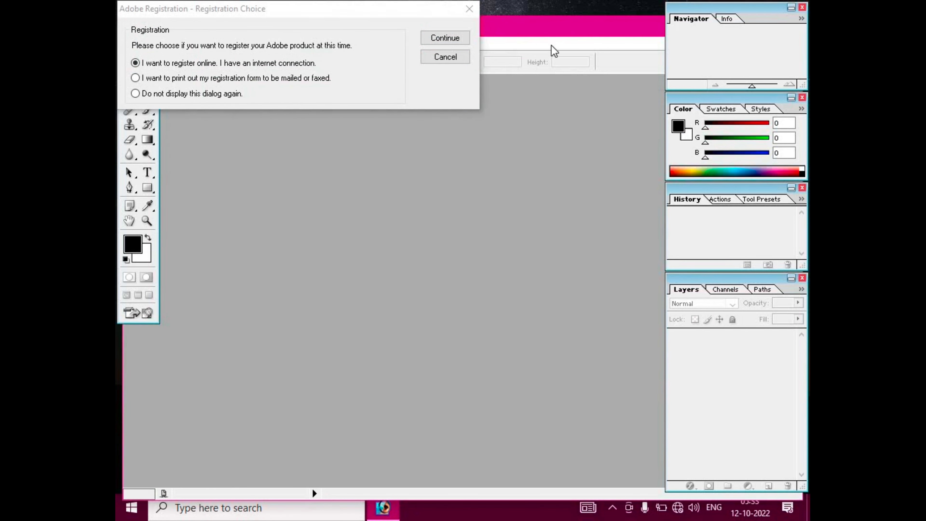
pyautogui.click(454, 40)
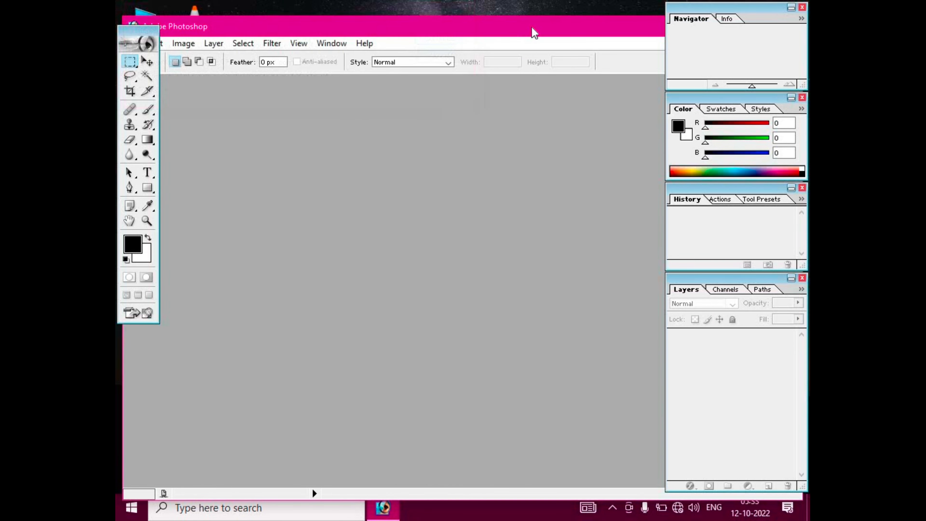
pyautogui.doubleClick(570, 32)
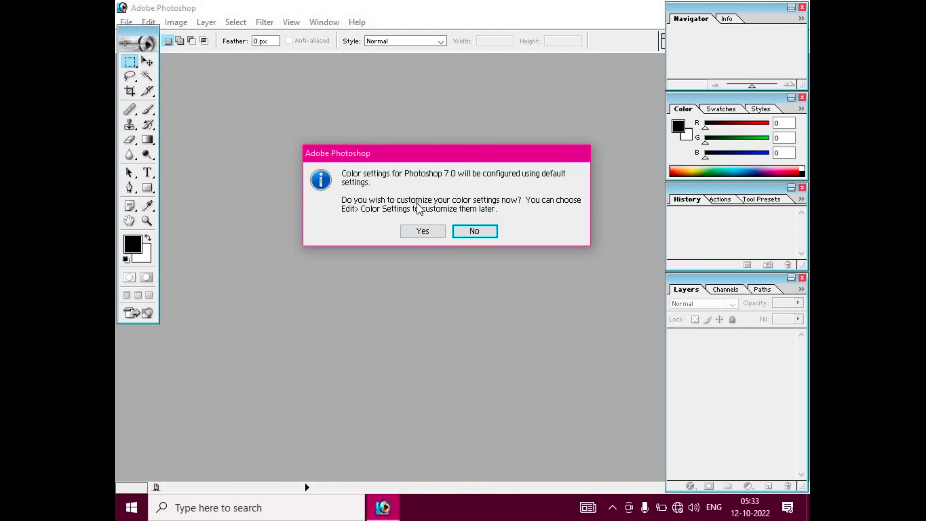
# Accept the Web Graphics Defaults colour settings in Photoshop's Color Settings dialog.
pyautogui.click(425, 234)
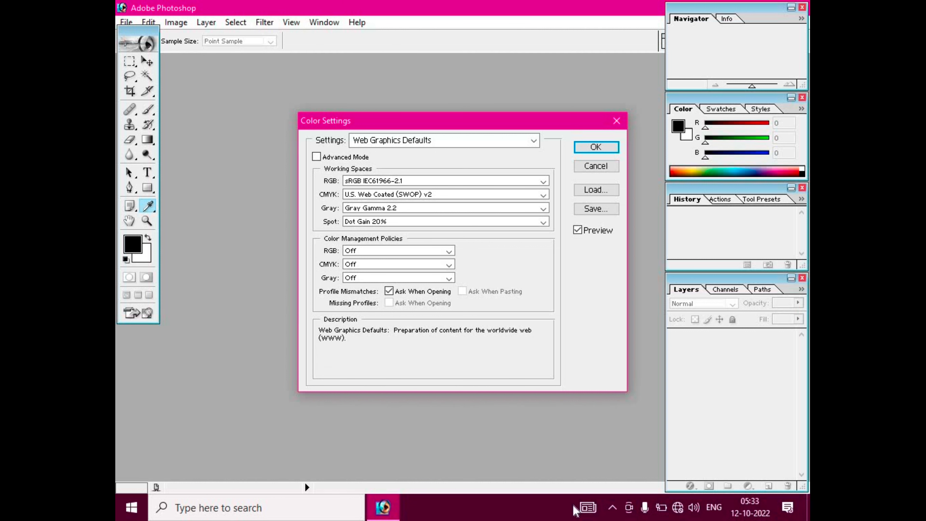
pyautogui.click(683, 512)
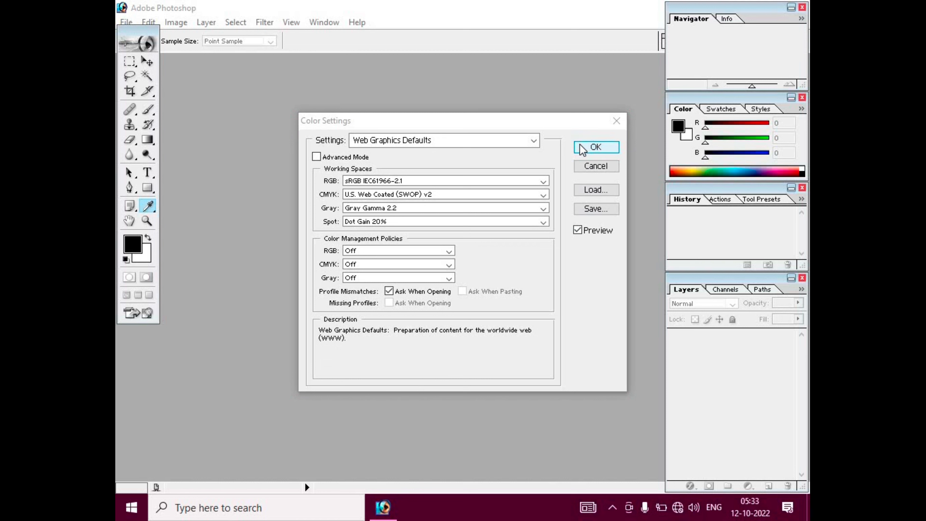
pyautogui.click(582, 149)
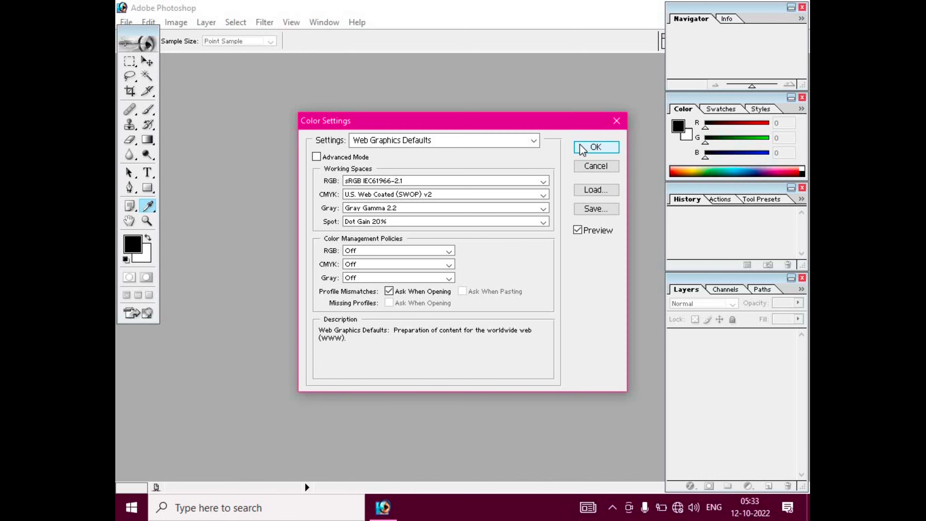
pyautogui.click(597, 148)
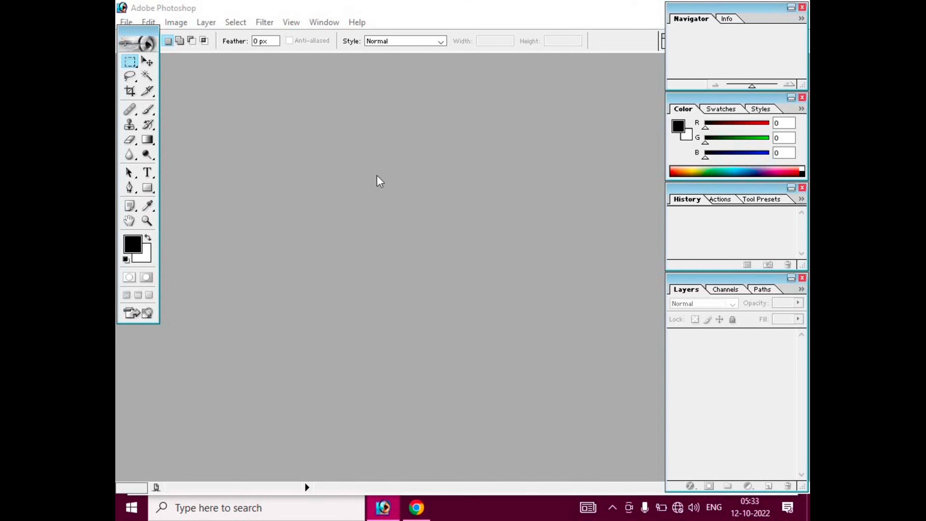
# Look for images in the Open dialog's Desktop, Saved Pictures and Videos locations.
pyautogui.doubleClick(523, 306)
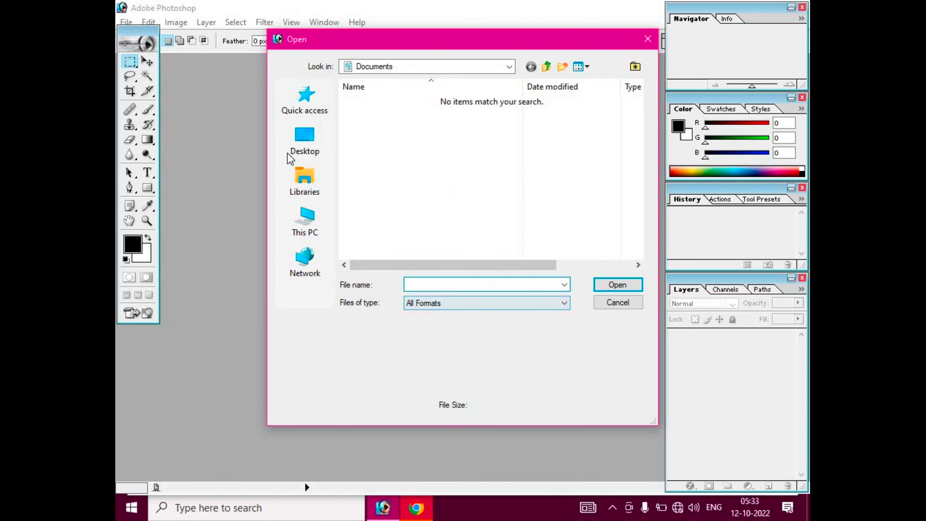
pyautogui.click(292, 156)
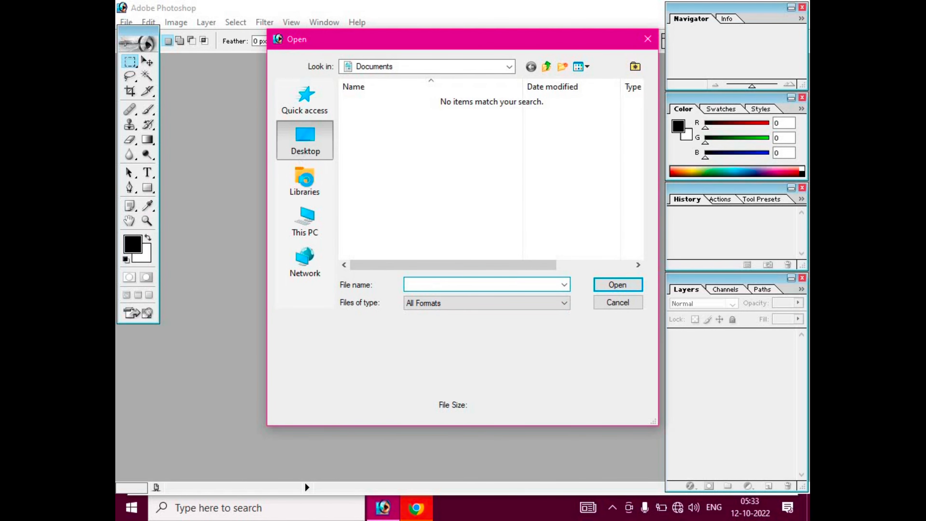
pyautogui.click(308, 186)
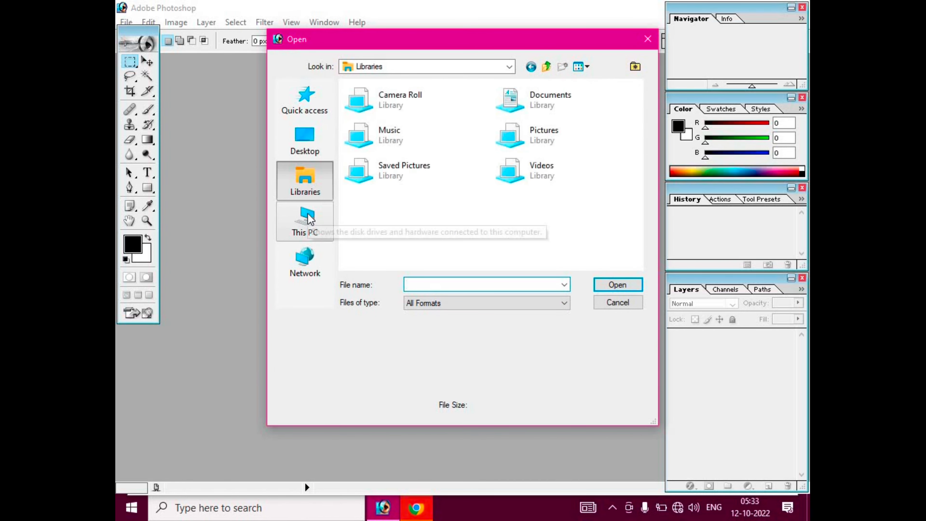
pyautogui.doubleClick(434, 169)
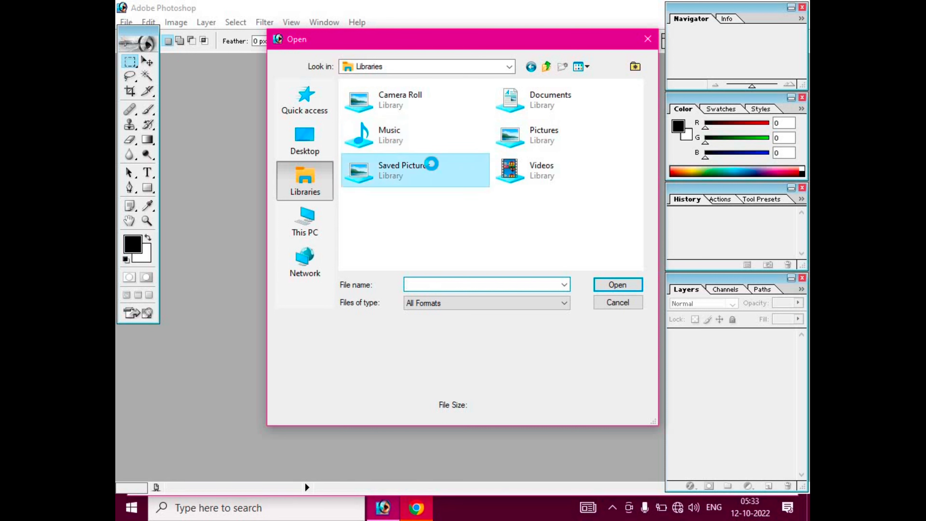
pyautogui.click(313, 186)
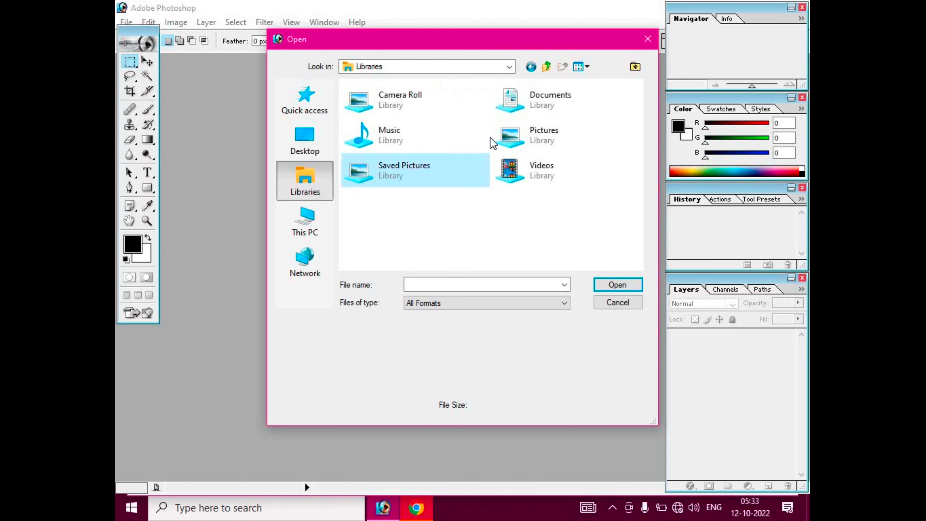
pyautogui.doubleClick(545, 165)
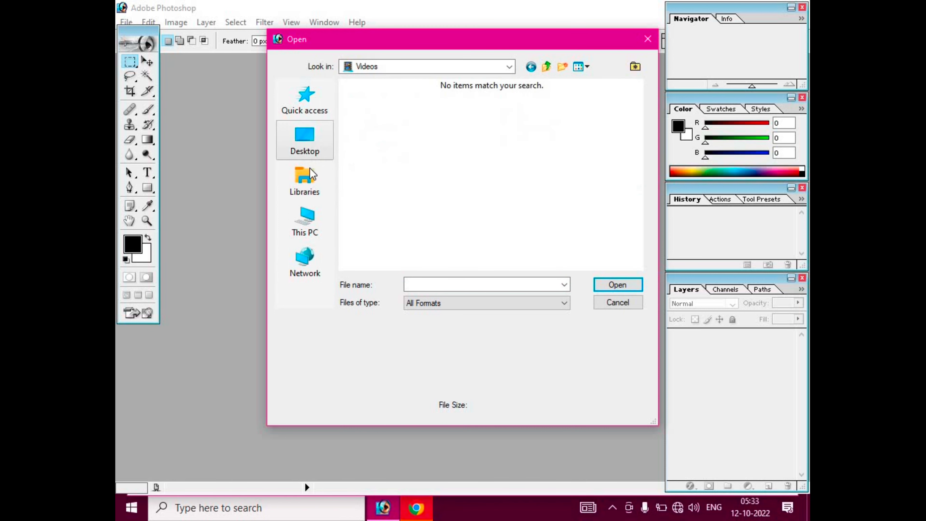
pyautogui.press('BackSpace')
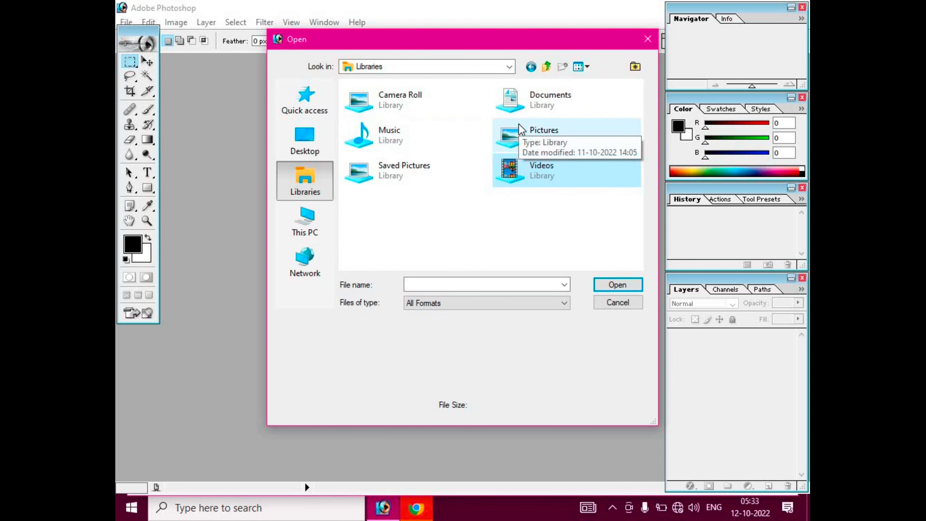
# Check the Pictures library's Saved Pictures and Camera Roll folders, then cancel the empty Open dialog.
pyautogui.doubleClick(514, 133)
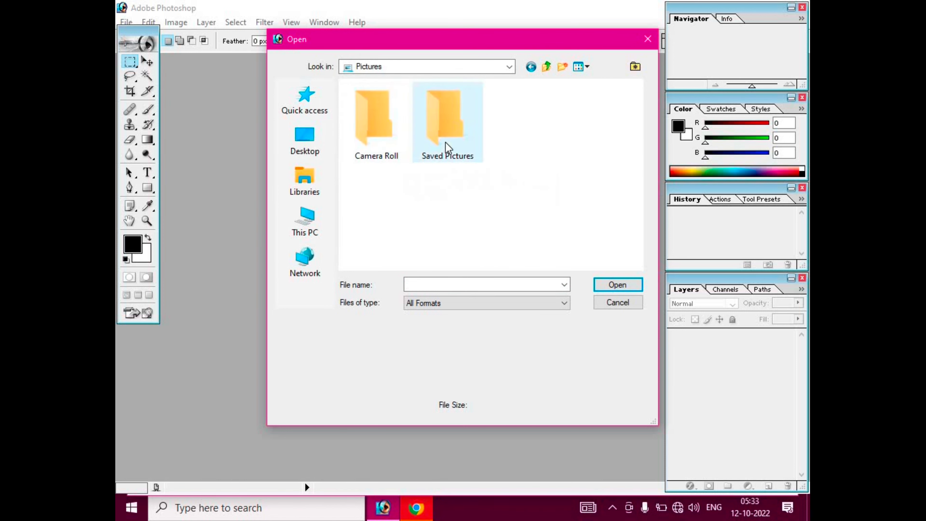
pyautogui.doubleClick(447, 145)
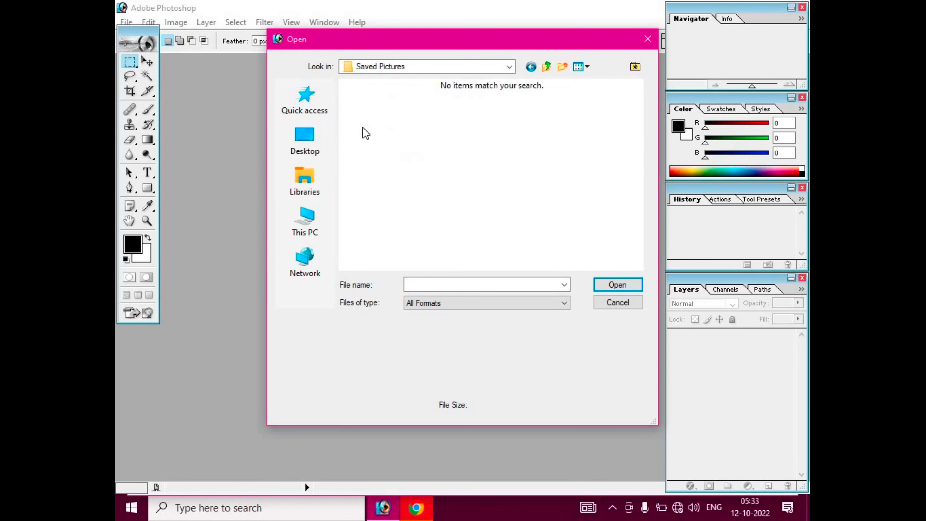
pyautogui.click(531, 66)
pyautogui.doubleClick(375, 137)
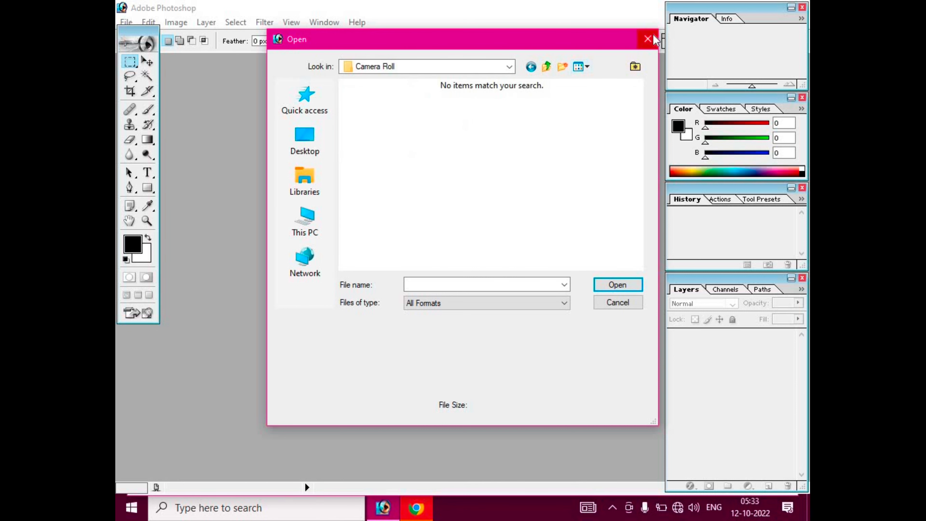
pyautogui.click(647, 39)
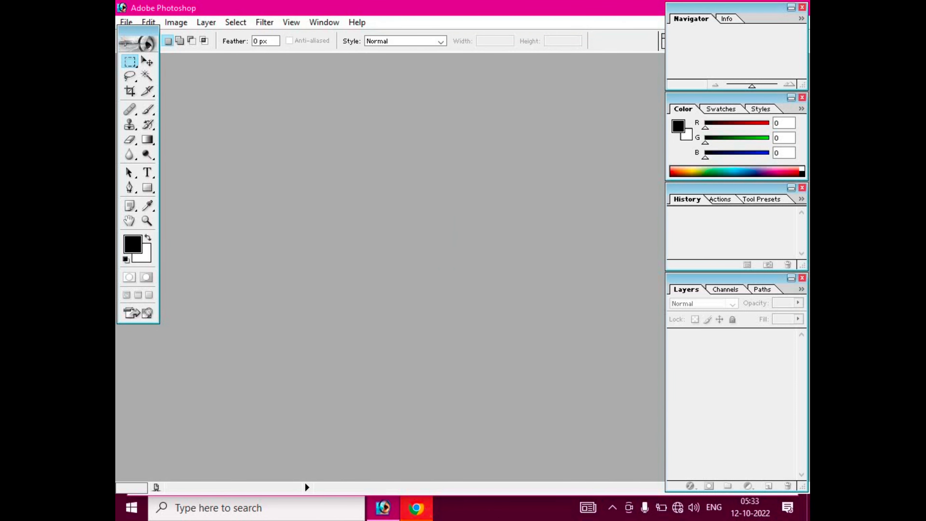
# Join the realme 9 Pro+ Wi-Fi network with its security key and allow discoverability.
pyautogui.click(677, 507)
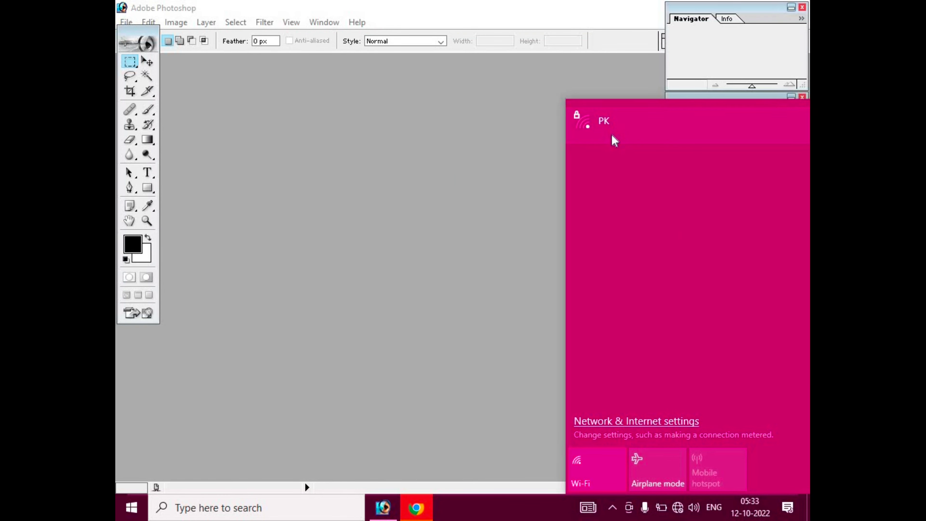
pyautogui.click(616, 124)
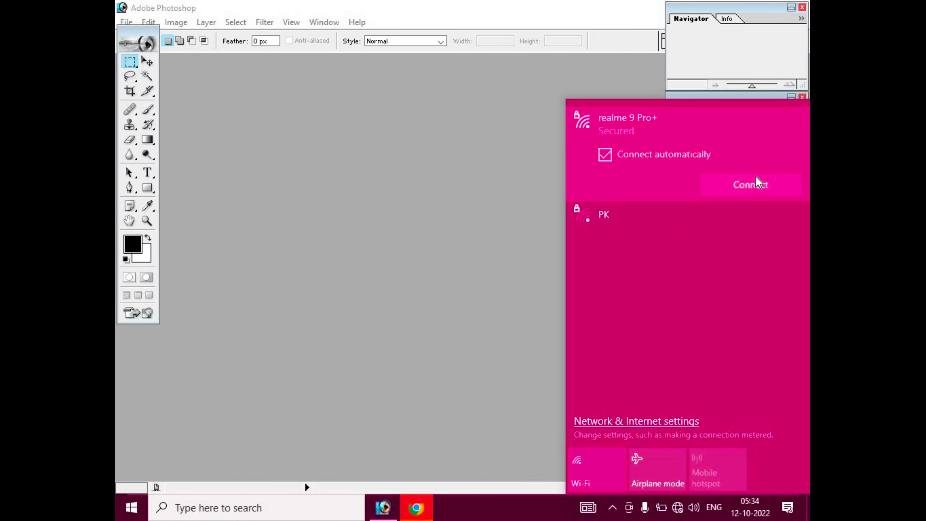
pyautogui.click(750, 197)
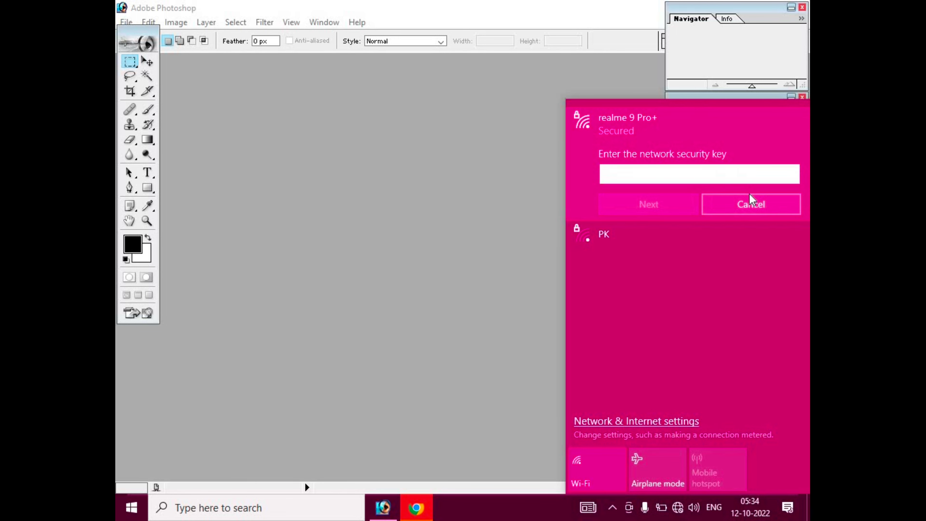
pyautogui.write('a')
pyautogui.press('Return')
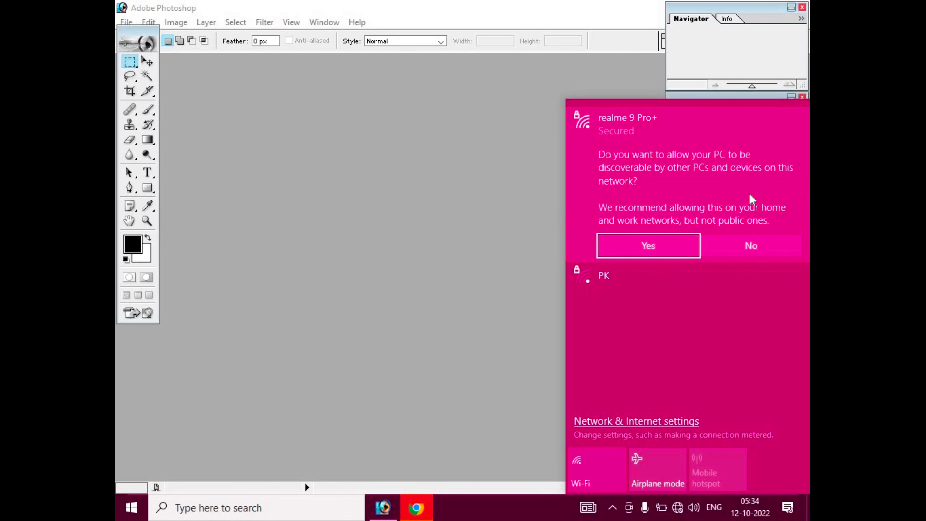
pyautogui.press('Return')
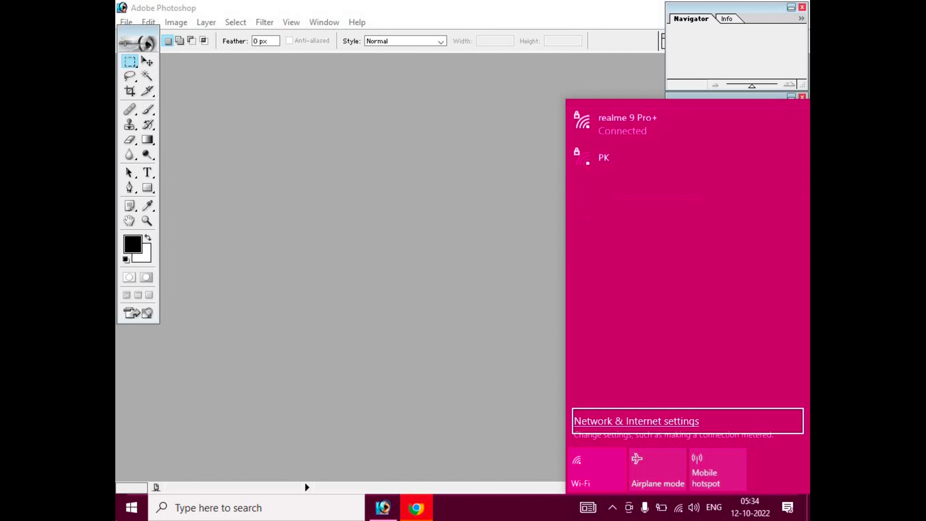
pyautogui.click(428, 507)
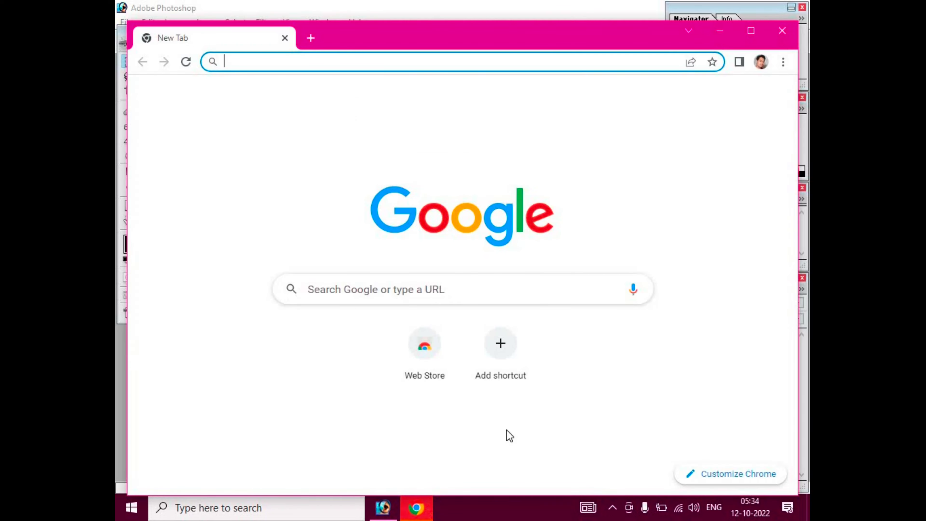
# Maximize Chrome and search Google for 'photo girls', fixing typos along the way.
pyautogui.doubleClick(450, 31)
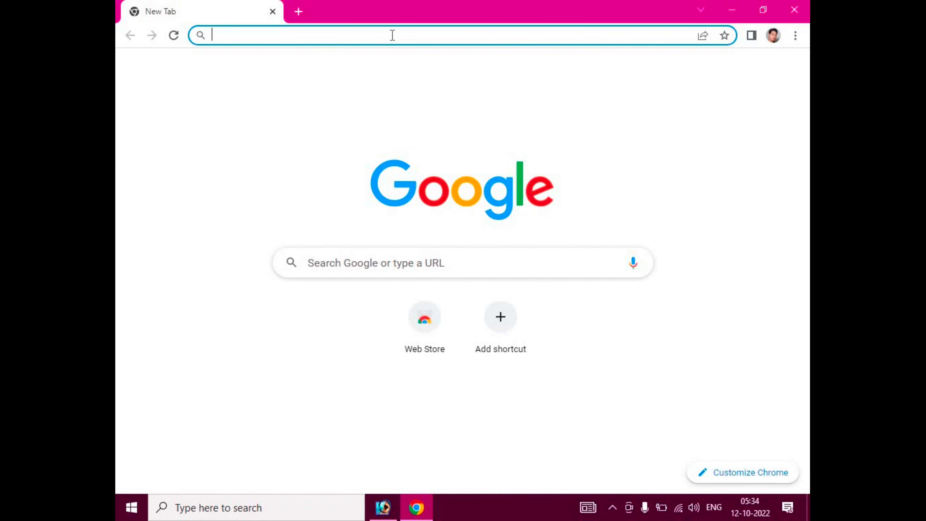
pyautogui.click(392, 35)
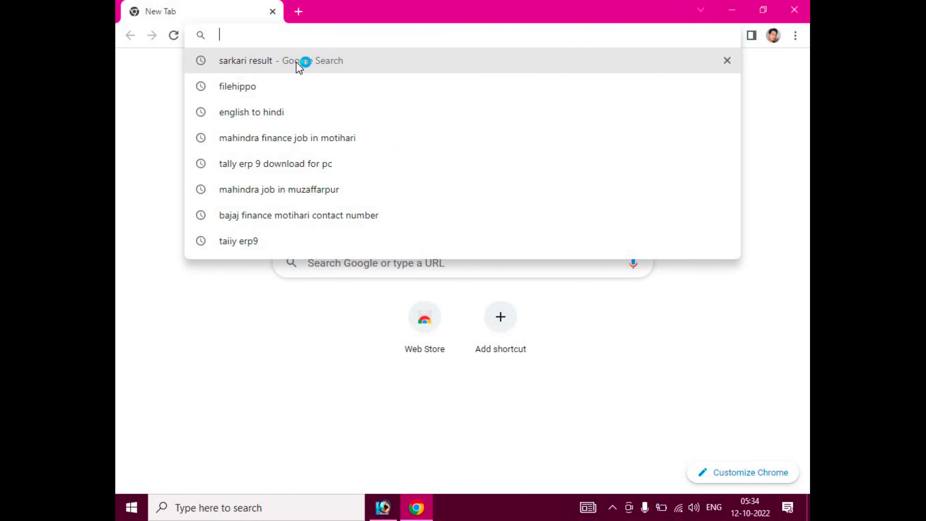
pyautogui.write('-h6t')
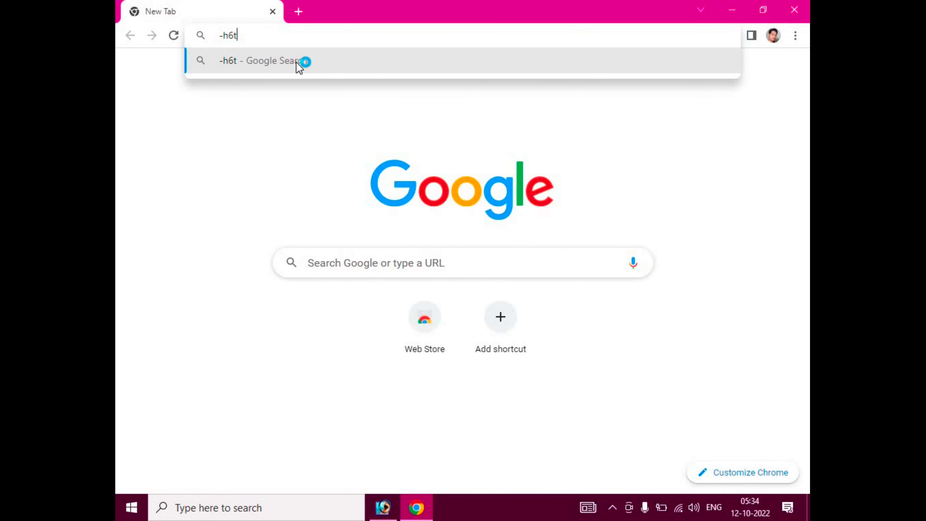
pyautogui.write('6 g5')
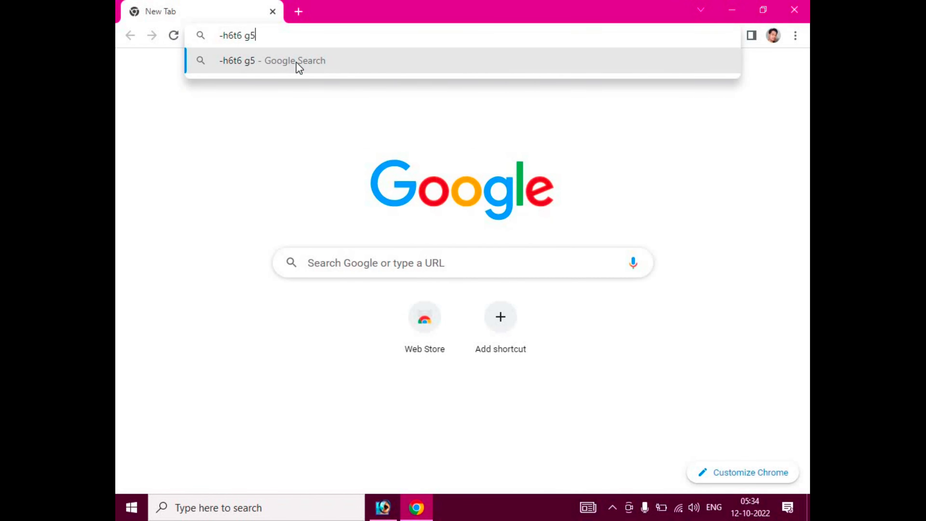
pyautogui.write('r3s')
pyautogui.press('BackSpace')
pyautogui.press('BackSpace')
pyautogui.press('BackSpace')
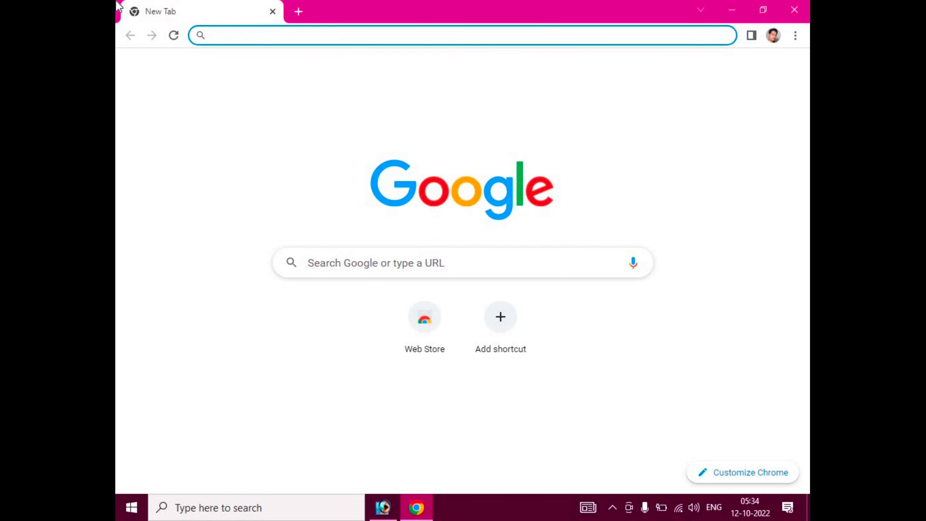
pyautogui.write('4')
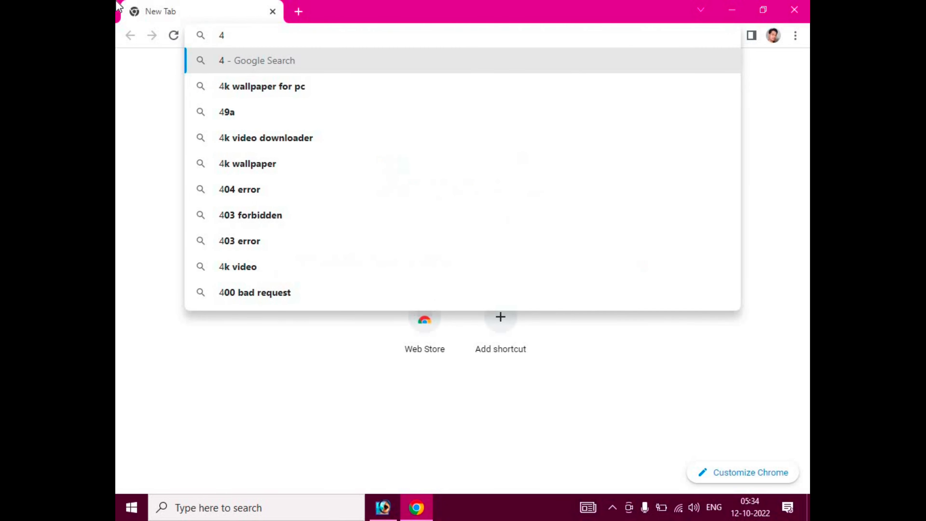
pyautogui.write('u')
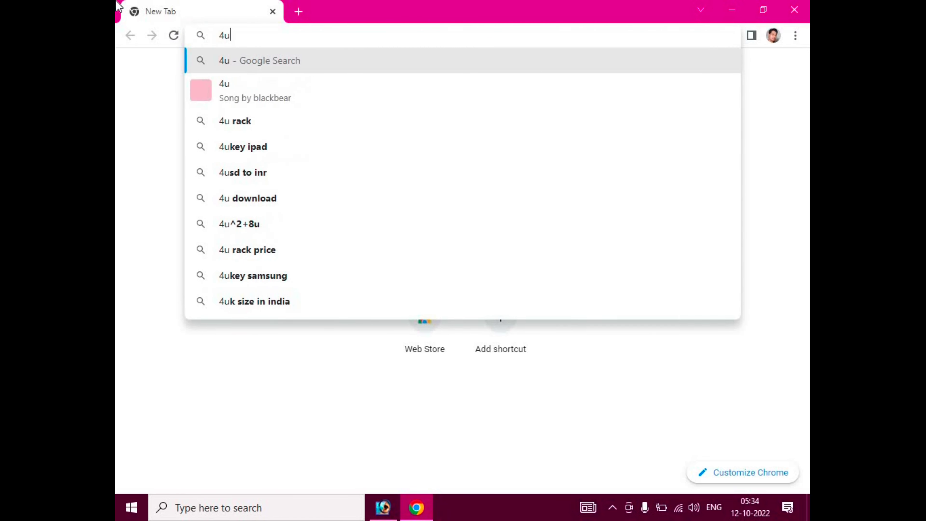
pyautogui.press('BackSpace')
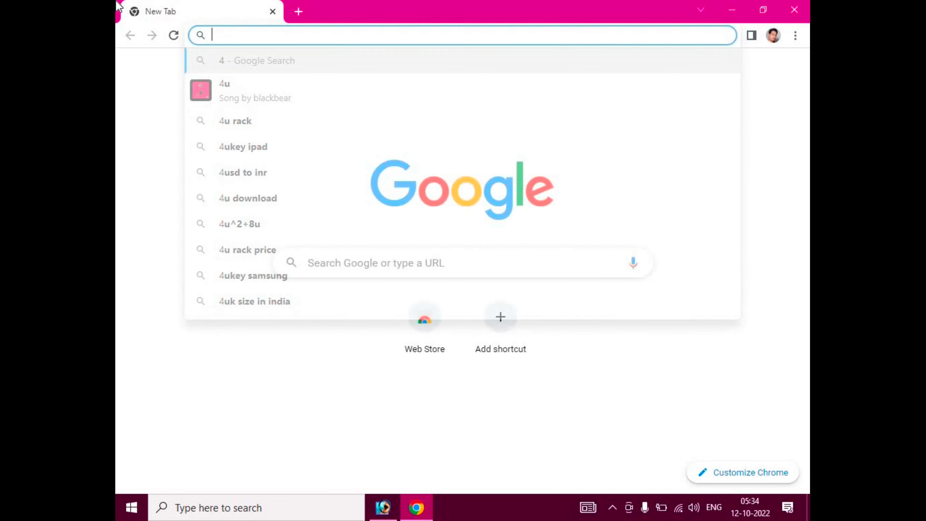
pyautogui.press('BackSpace')
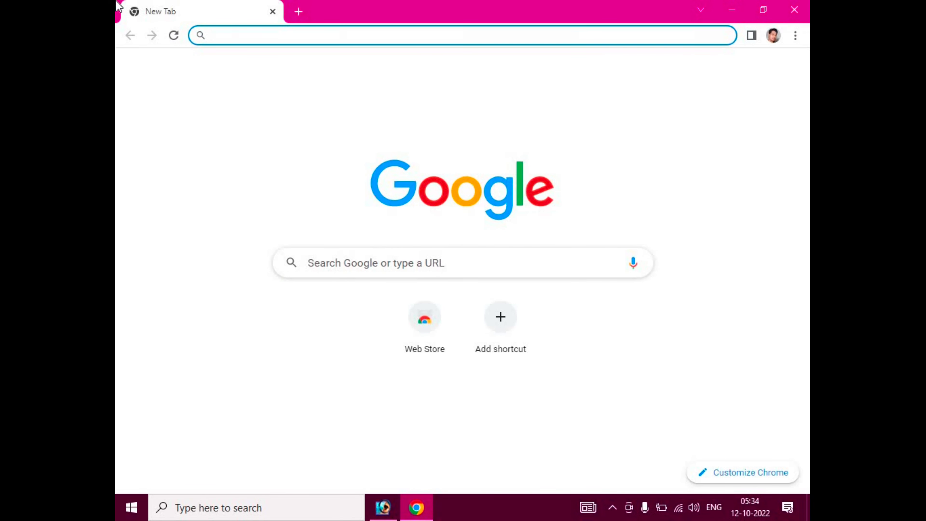
pyautogui.write('7')
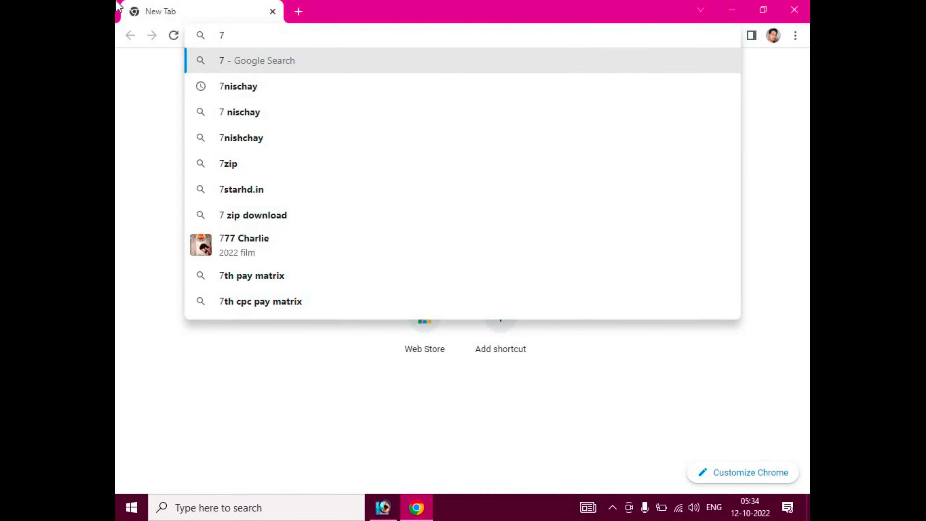
pyautogui.press('BackSpace')
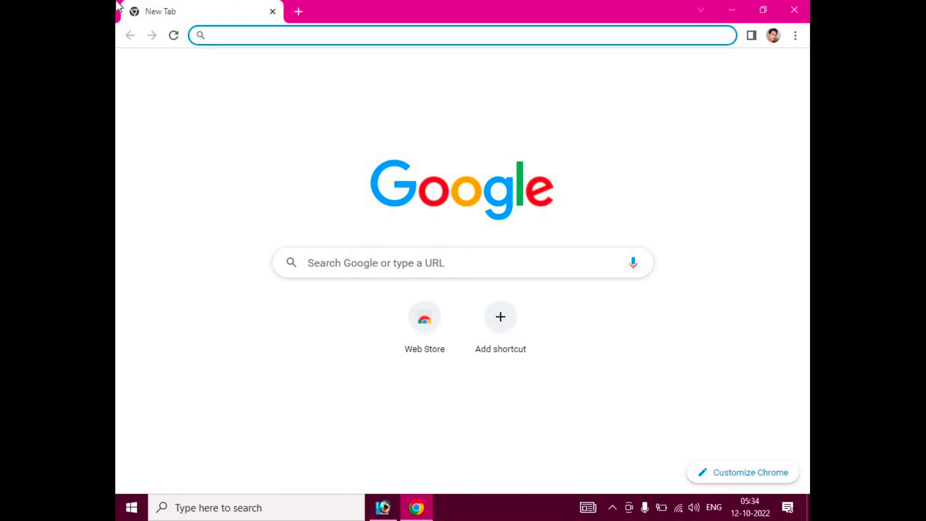
pyautogui.write('photoi')
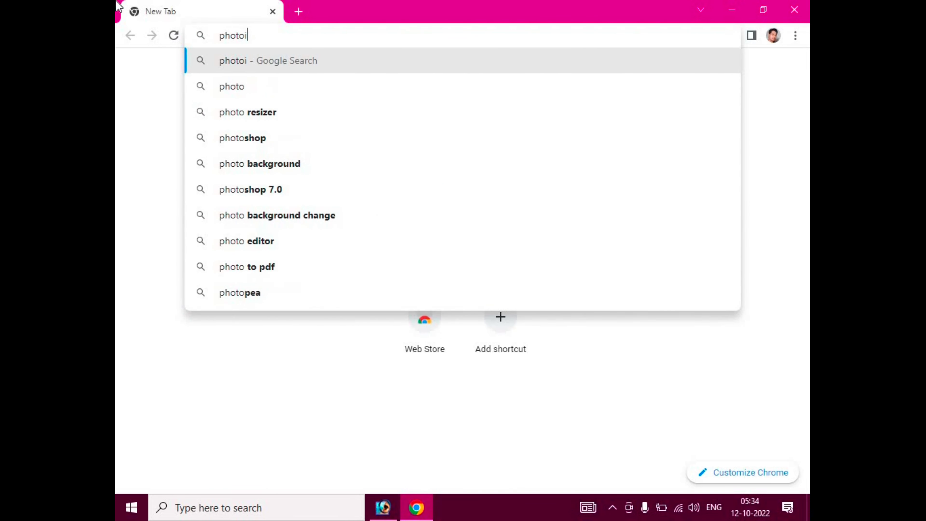
pyautogui.press('BackSpace')
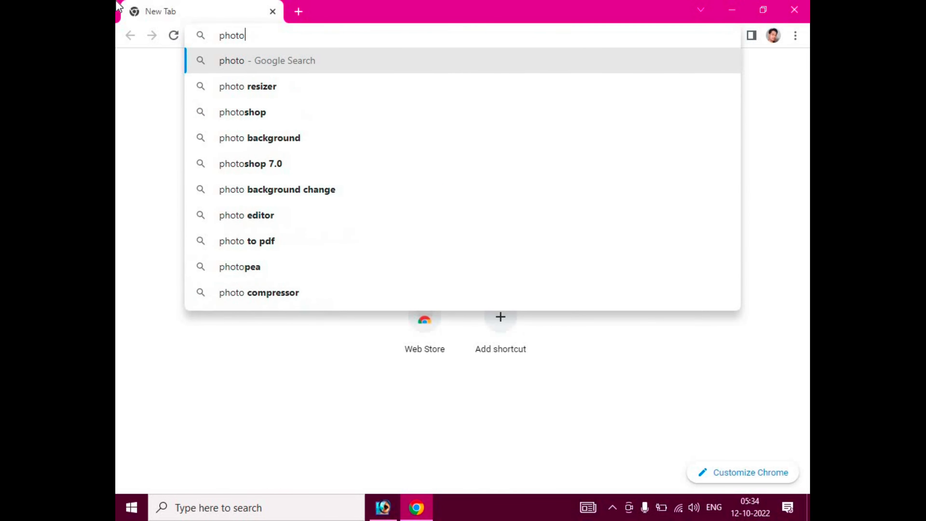
pyautogui.write(' gi')
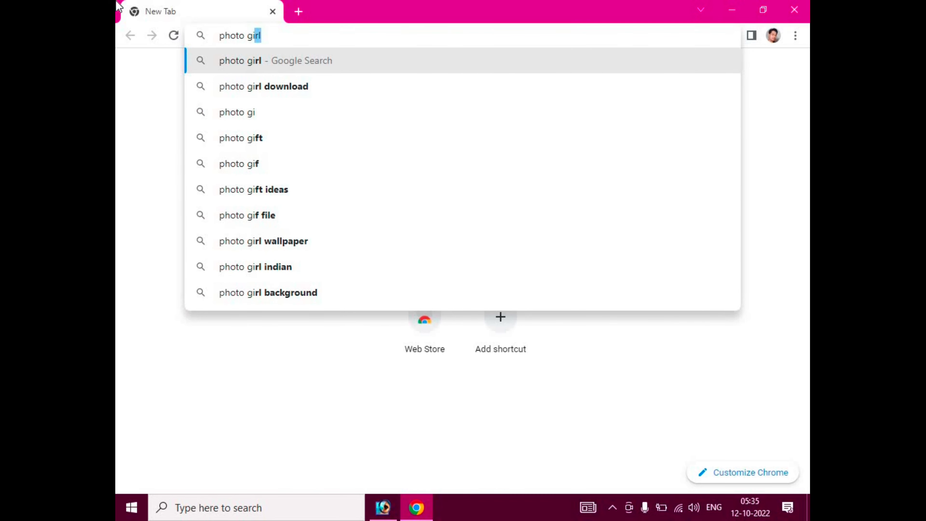
pyautogui.write('rls')
pyautogui.press('Return')
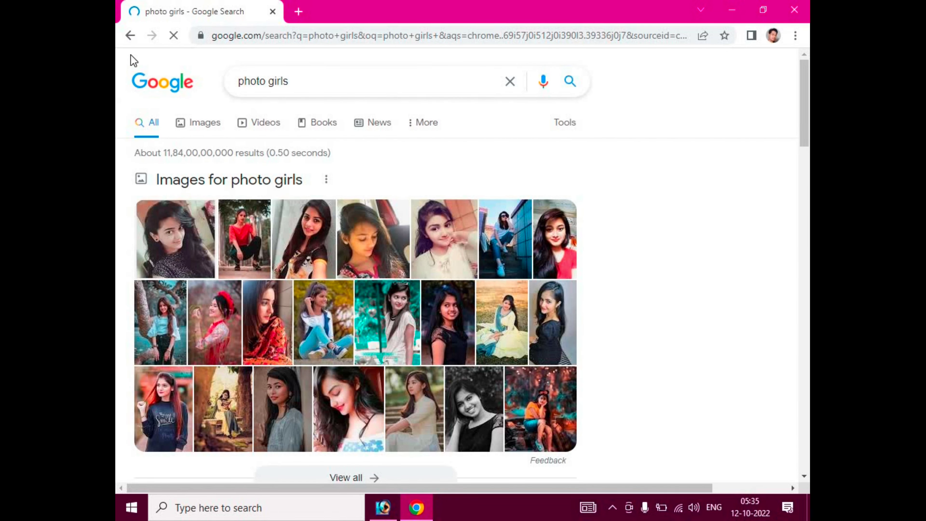
# From the image results, save the NK.CREATION 'Smile' sweatshirt girl photo as a JPEG to Downloads.
pyautogui.click(179, 192)
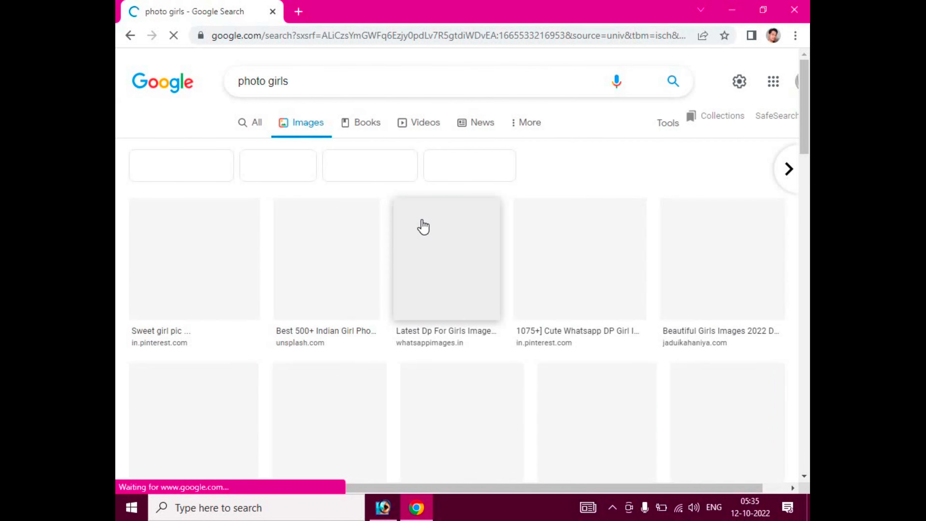
pyautogui.scroll(-3, 567, 301)
pyautogui.scroll(-3, 567, 301)
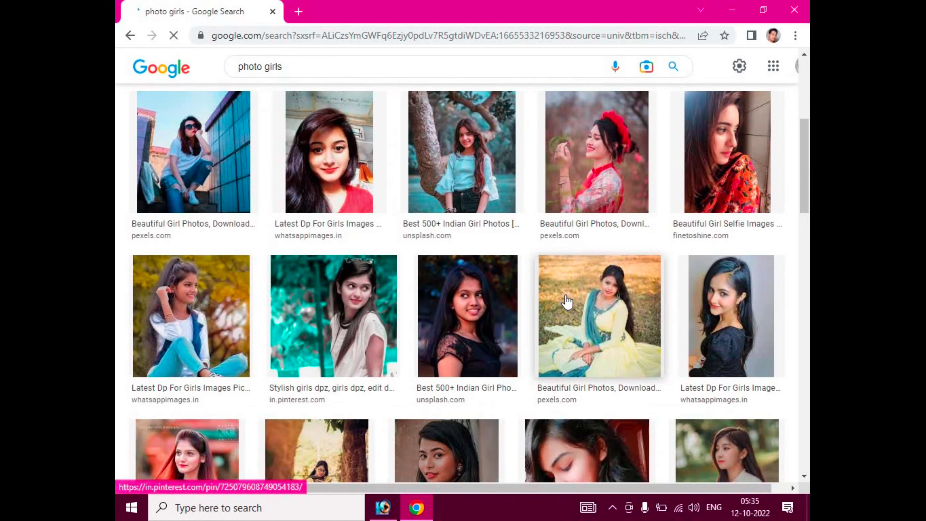
pyautogui.scroll(-3, 567, 301)
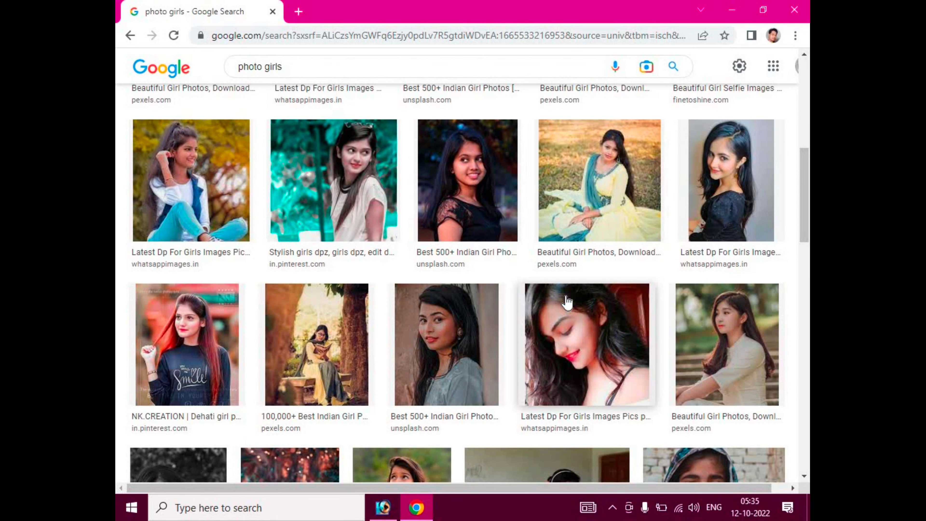
pyautogui.click(567, 301)
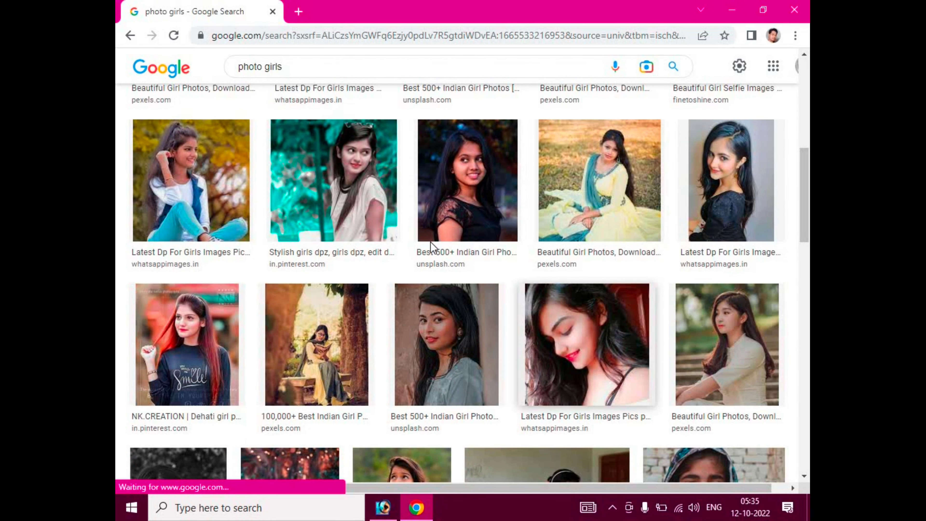
pyautogui.click(243, 331)
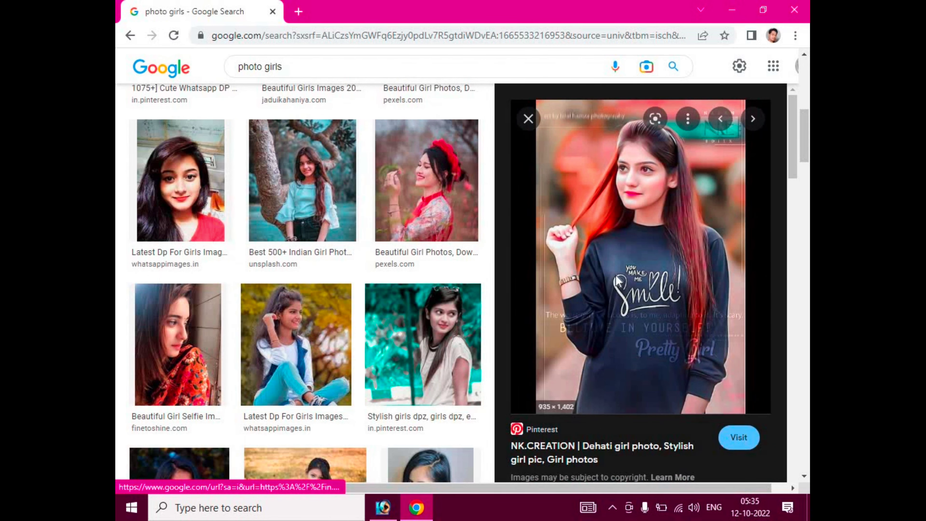
pyautogui.rightClick(616, 286)
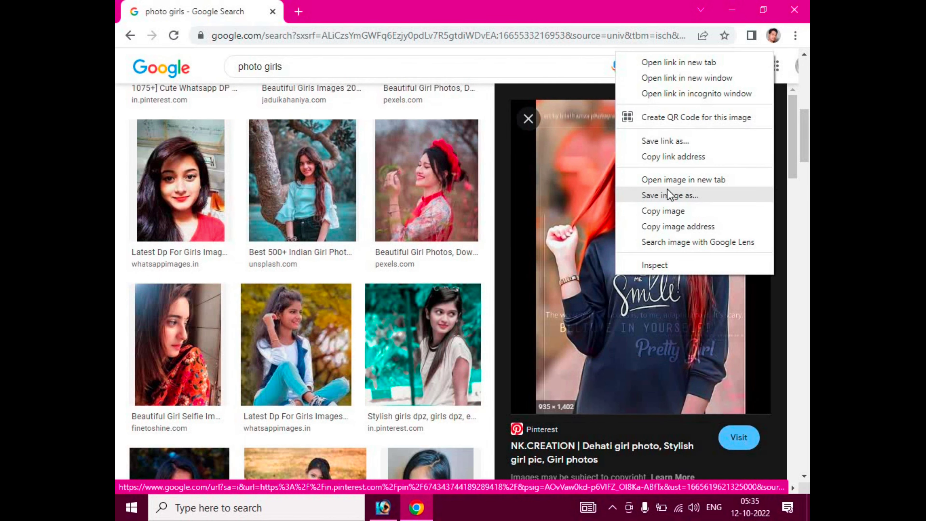
pyautogui.click(668, 195)
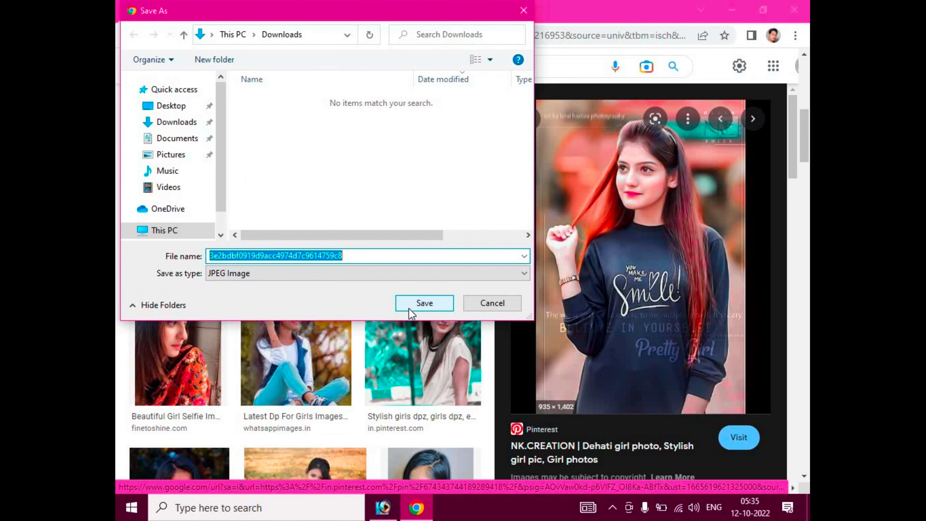
pyautogui.click(409, 308)
# Save the 'Latest Dp For Girls' photo of the girl in blue jeans to Downloads.
pyautogui.scroll(-2, 604, 287)
pyautogui.scroll(-5, 603, 286)
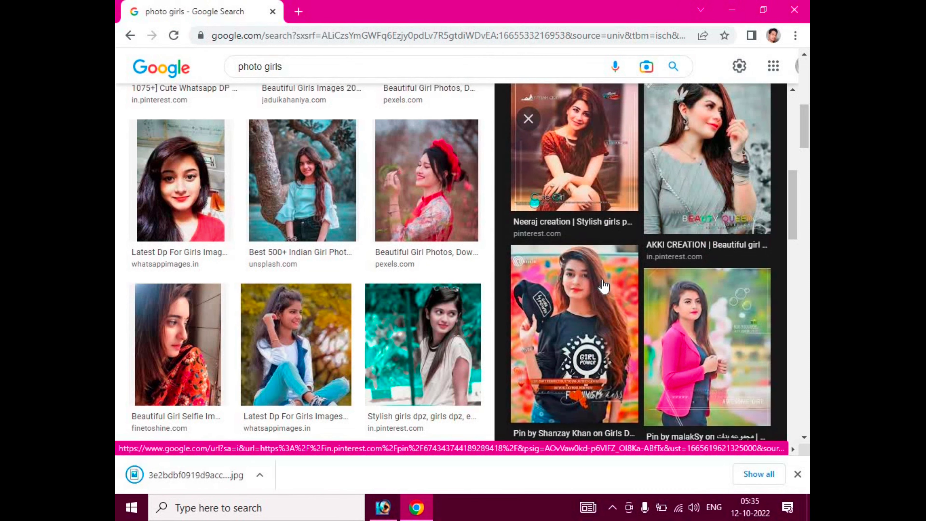
pyautogui.scroll(-4, 627, 280)
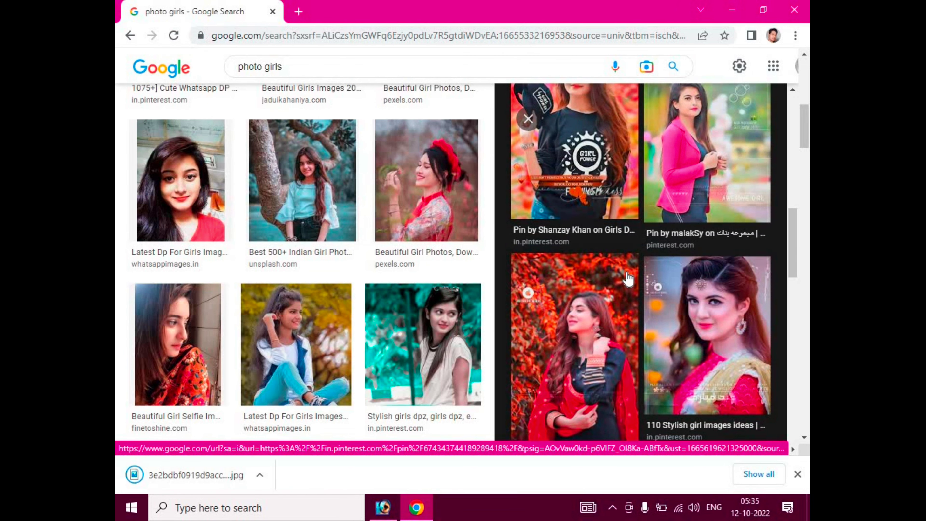
pyautogui.scroll(-7, 628, 279)
pyautogui.scroll(-1, 628, 279)
pyautogui.scroll(-7, 628, 279)
pyautogui.scroll(3, 630, 279)
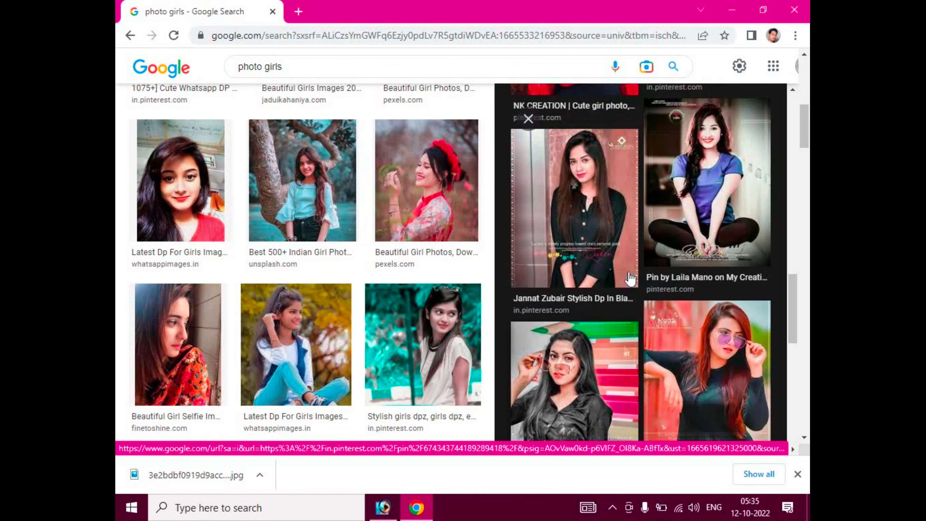
pyautogui.scroll(-3, 630, 279)
pyautogui.scroll(-3, 629, 279)
pyautogui.scroll(-5, 630, 279)
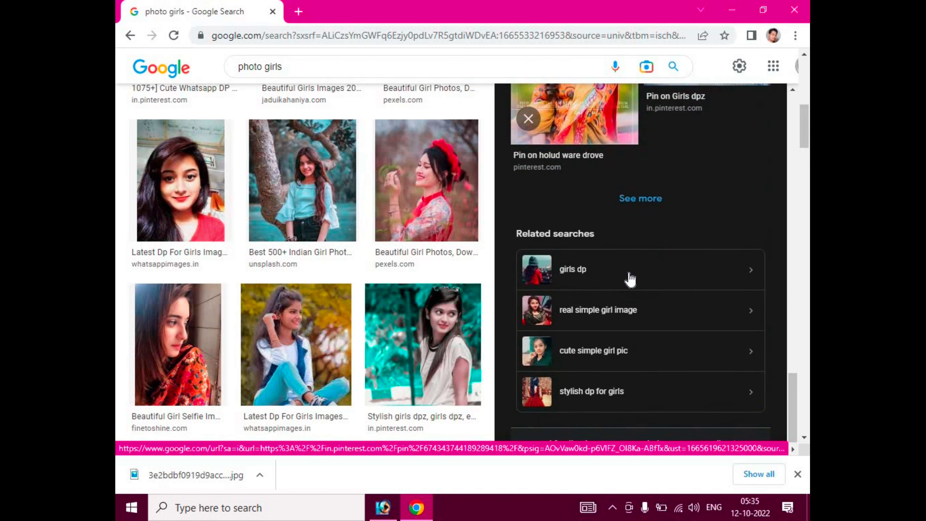
pyautogui.scroll(3, 630, 279)
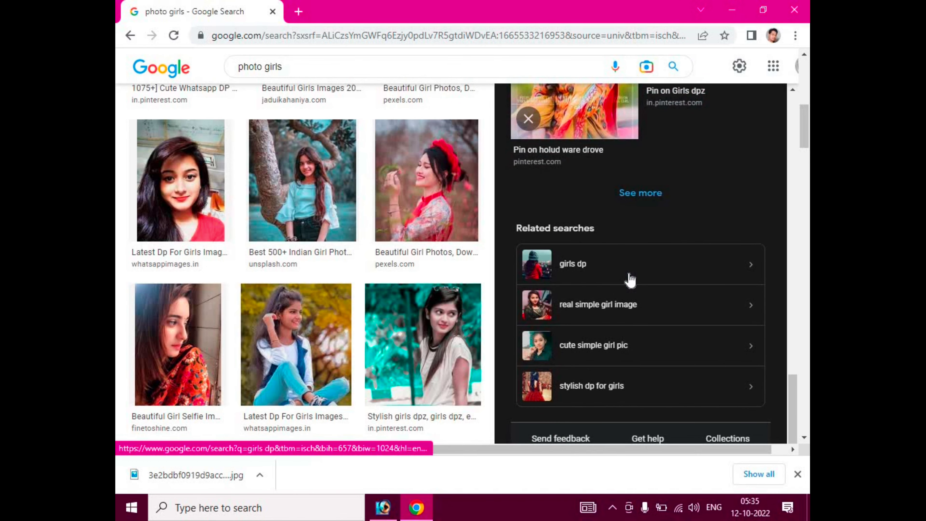
pyautogui.scroll(-3, 392, 242)
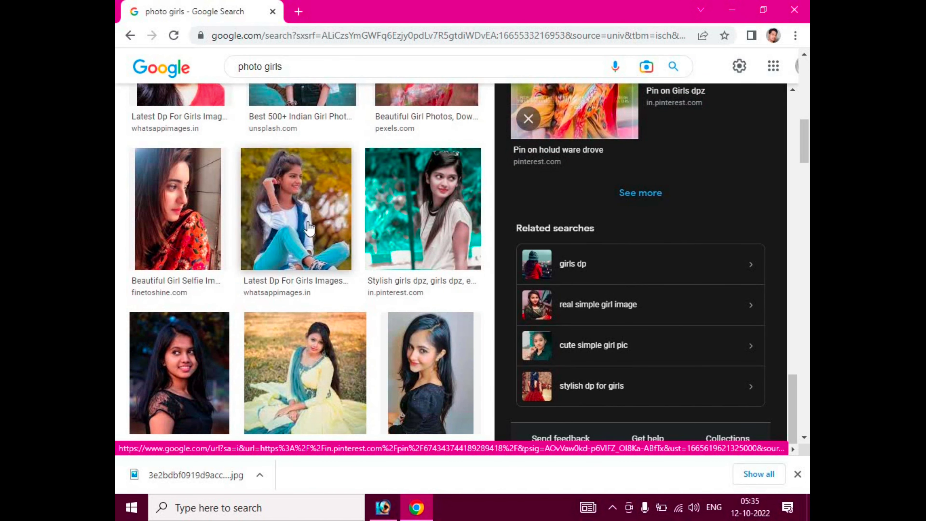
pyautogui.click(310, 229)
pyautogui.rightClick(646, 237)
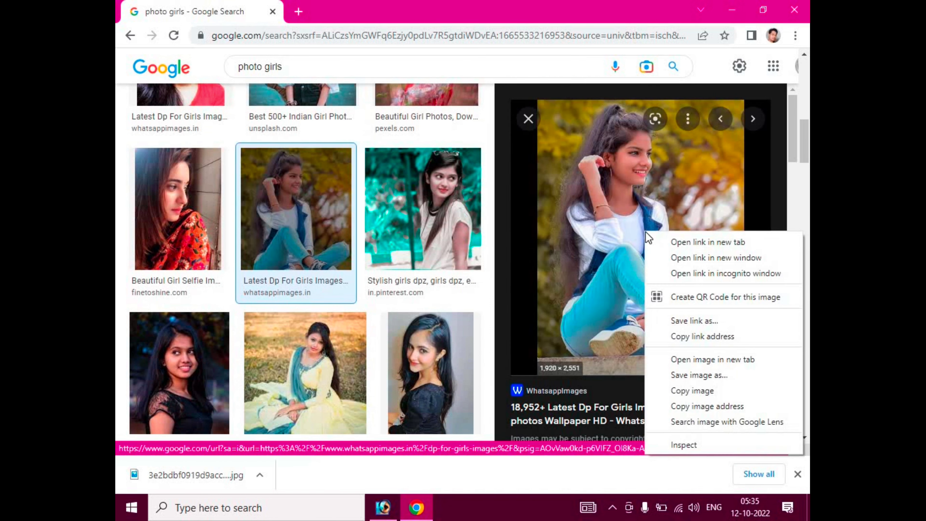
pyautogui.click(710, 380)
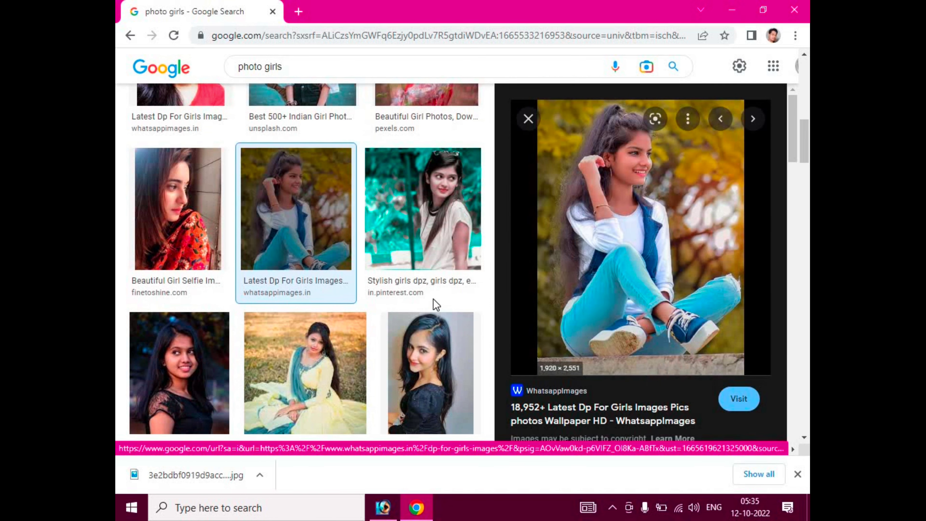
pyautogui.click(420, 304)
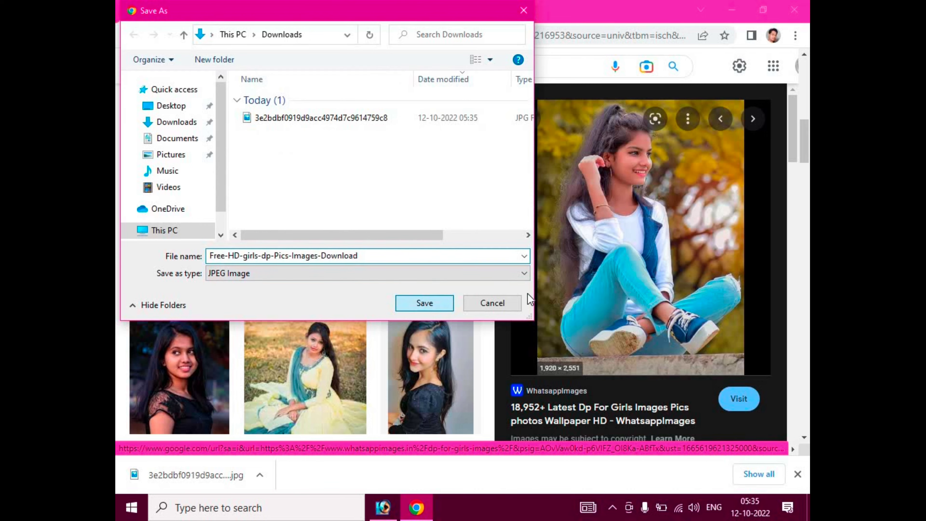
# Save the related pink-shirt girl photo to Downloads.
pyautogui.scroll(-1, 429, 284)
pyautogui.scroll(-3, 429, 285)
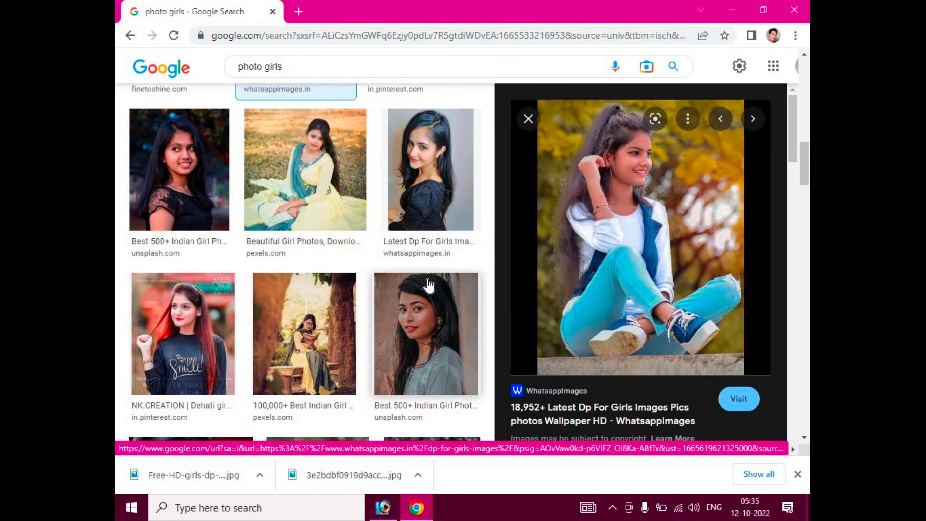
pyautogui.scroll(-3, 590, 310)
pyautogui.scroll(-2, 594, 310)
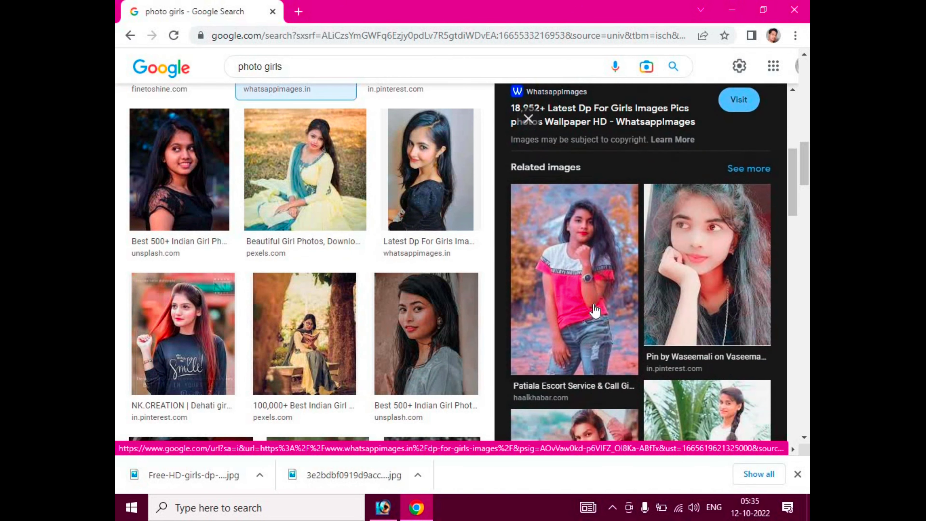
pyautogui.scroll(-1, 594, 292)
pyautogui.click(594, 276)
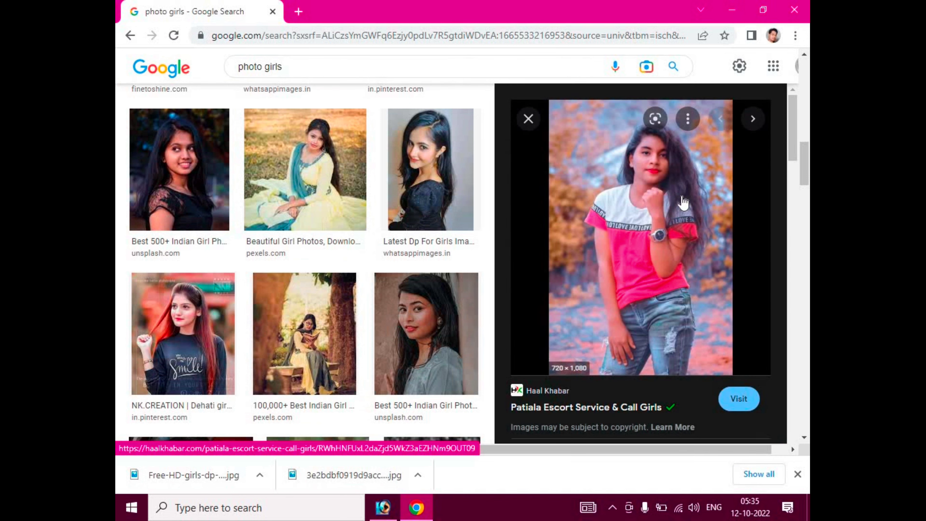
pyautogui.rightClick(673, 184)
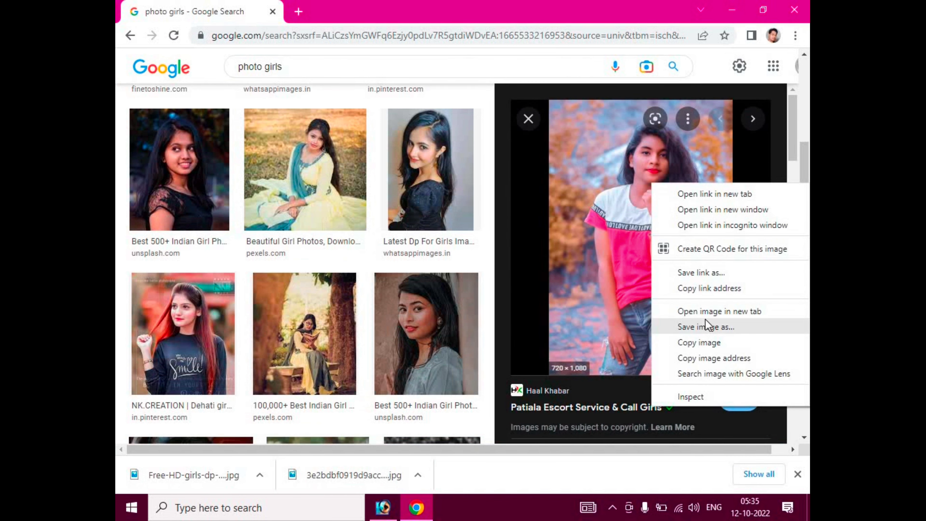
pyautogui.click(705, 326)
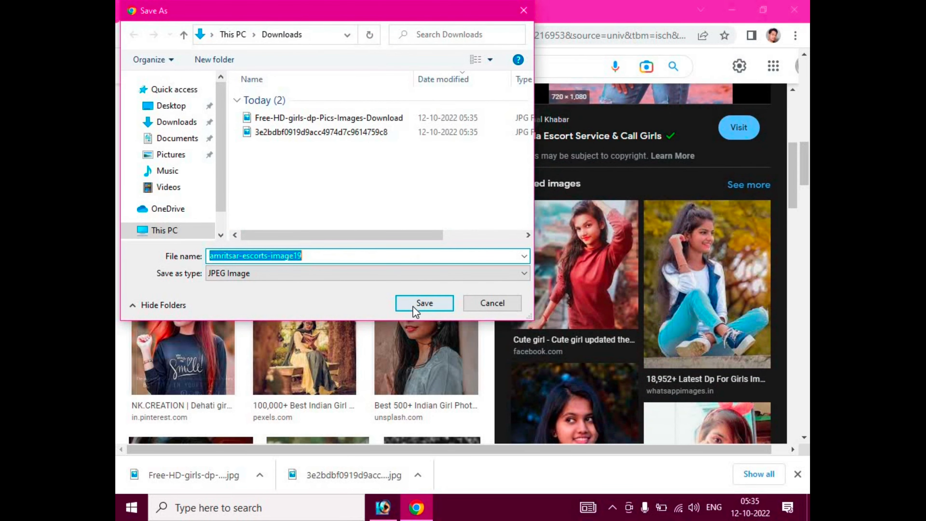
pyautogui.click(425, 302)
# Save the round-glasses girl photo as Beautiful-Girl-Selfie-Images-2-683x1024 JPEG in Downloads.
pyautogui.scroll(-6, 661, 289)
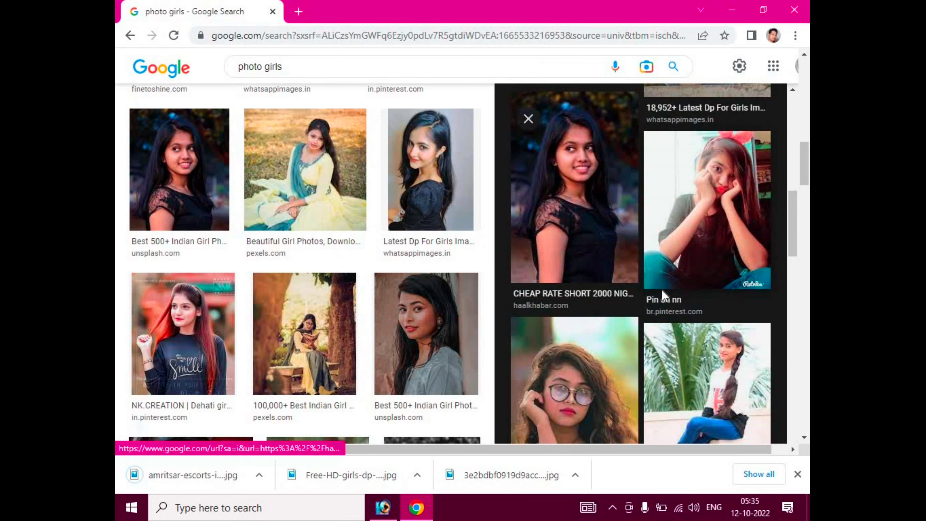
pyautogui.scroll(-5, 662, 289)
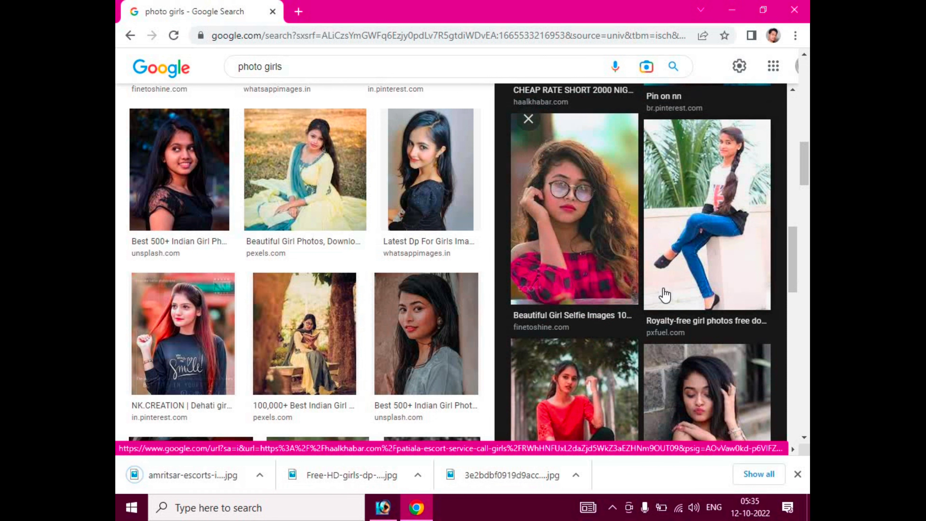
pyautogui.click(583, 219)
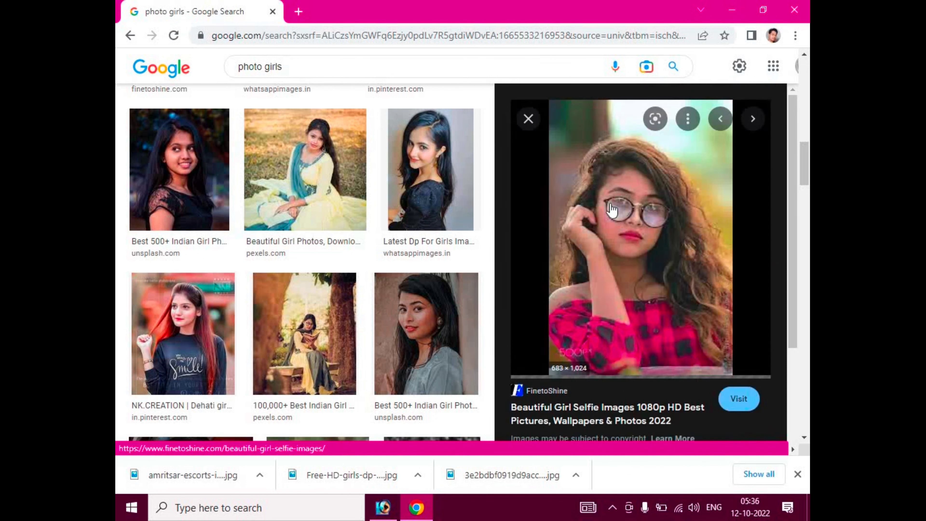
pyautogui.rightClick(642, 192)
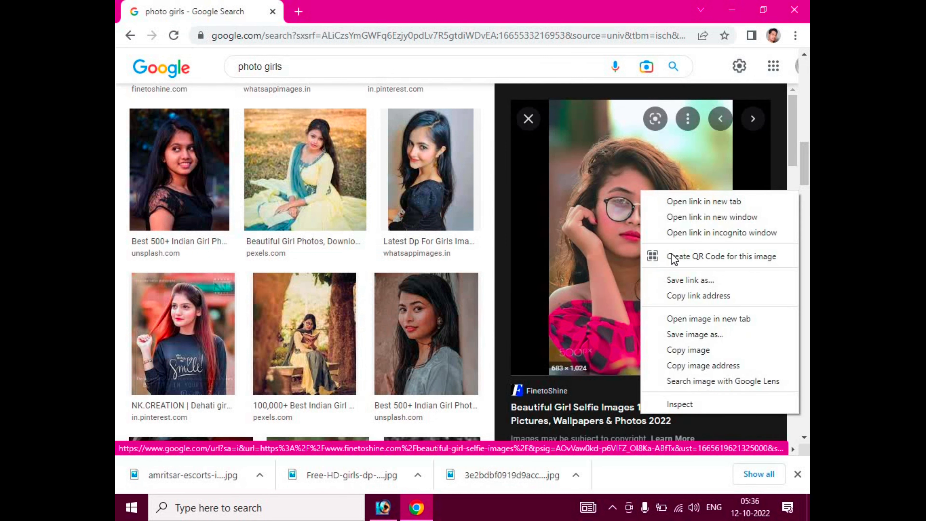
pyautogui.click(686, 337)
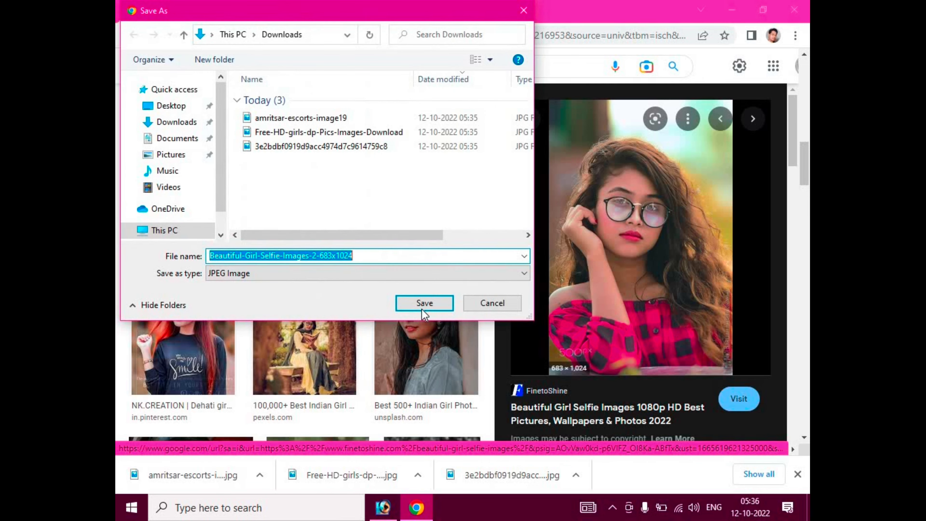
pyautogui.click(424, 303)
pyautogui.scroll(-5, 658, 278)
pyautogui.scroll(-5, 659, 278)
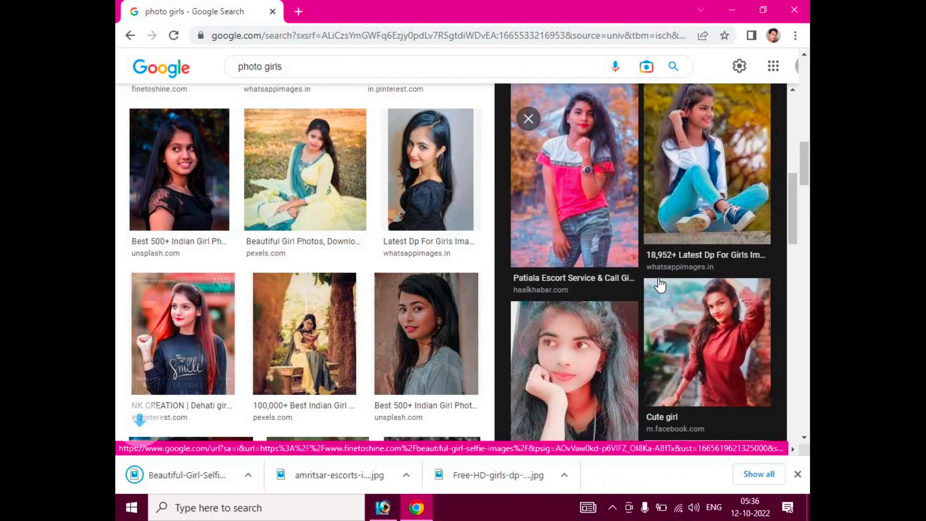
pyautogui.scroll(-5, 659, 284)
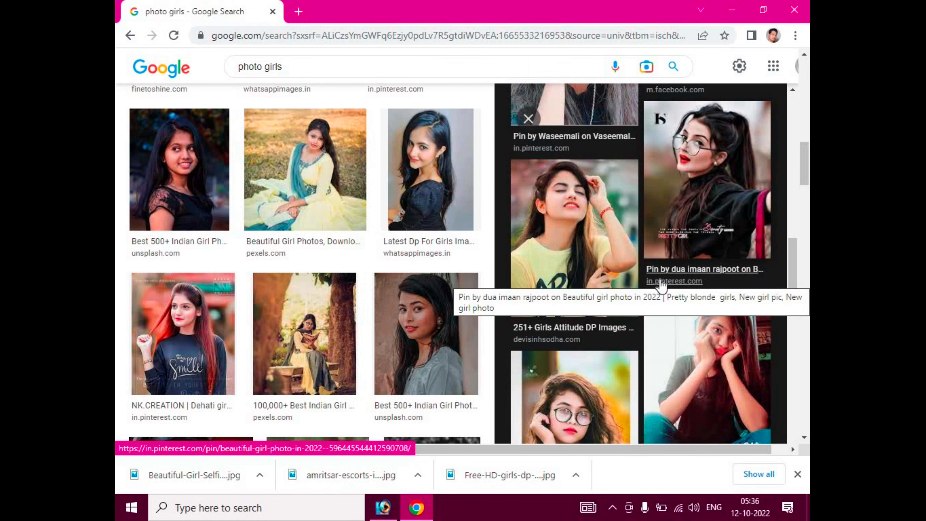
pyautogui.scroll(-3, 660, 286)
pyautogui.scroll(-3, 662, 284)
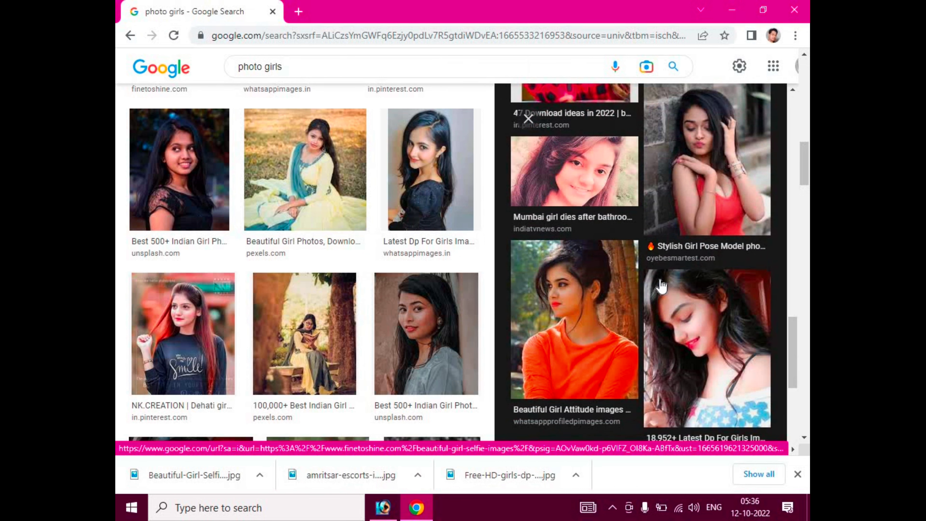
pyautogui.scroll(-1, 661, 285)
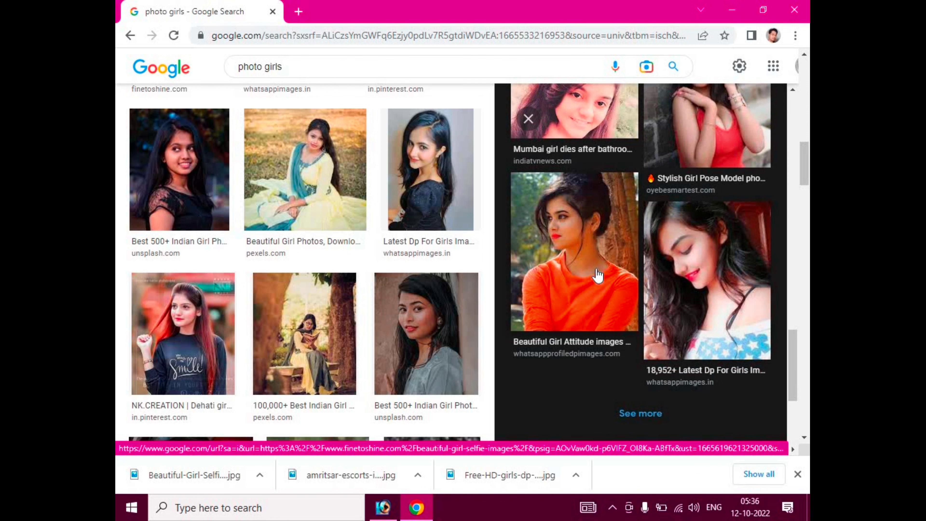
# Save the orange-shirt girl photo (Beautiful-Girl-Attitude-images-wallpaper-hd) to Downloads.
pyautogui.click(609, 248)
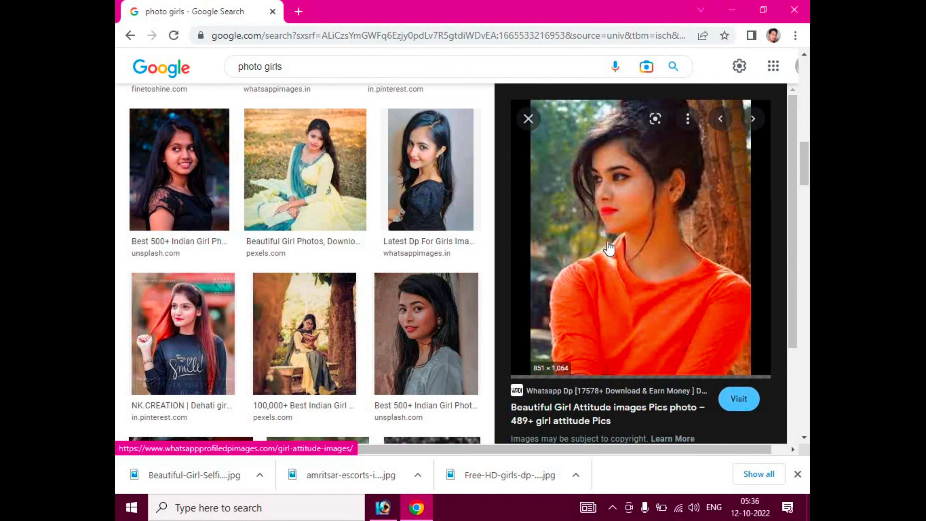
pyautogui.rightClick(628, 223)
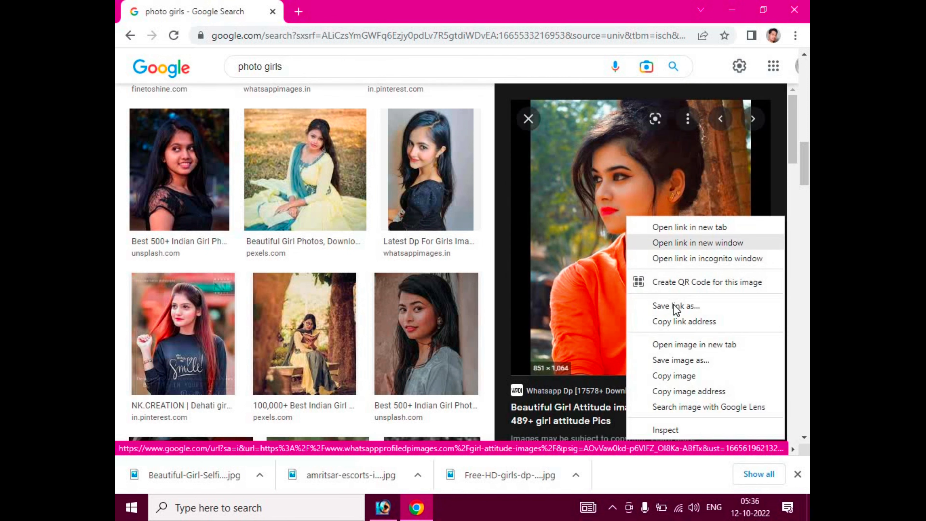
pyautogui.click(676, 361)
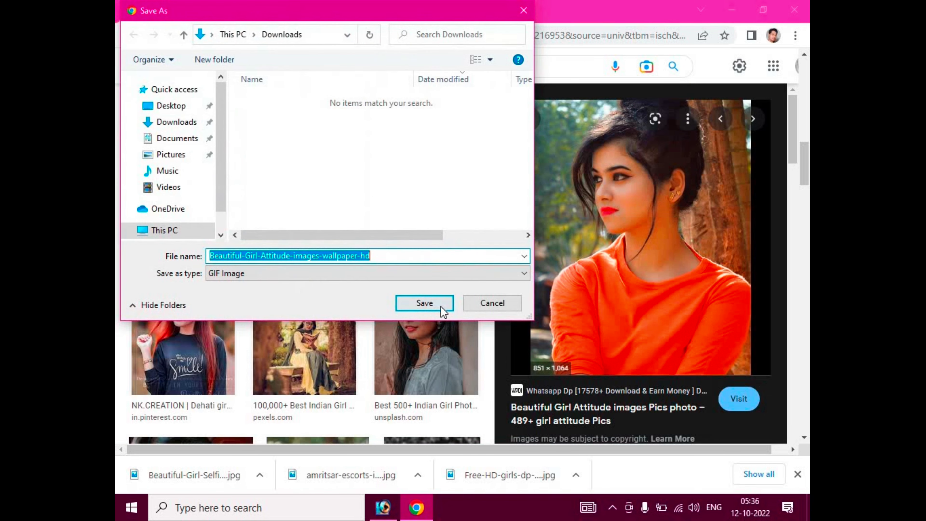
pyautogui.press('Return')
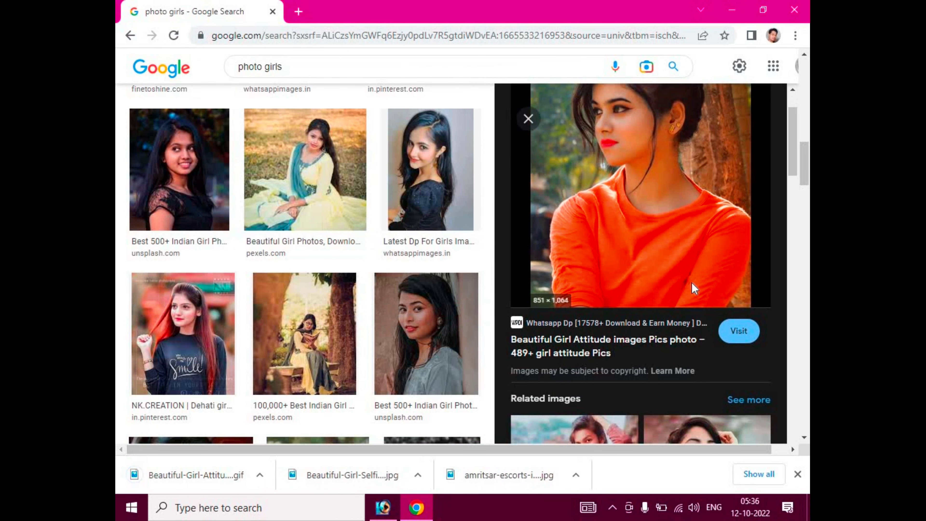
# Save a second copy of the orange-shirt photo with the file type set to All Files.
pyautogui.rightClick(685, 277)
pyautogui.click(706, 399)
pyautogui.click(305, 276)
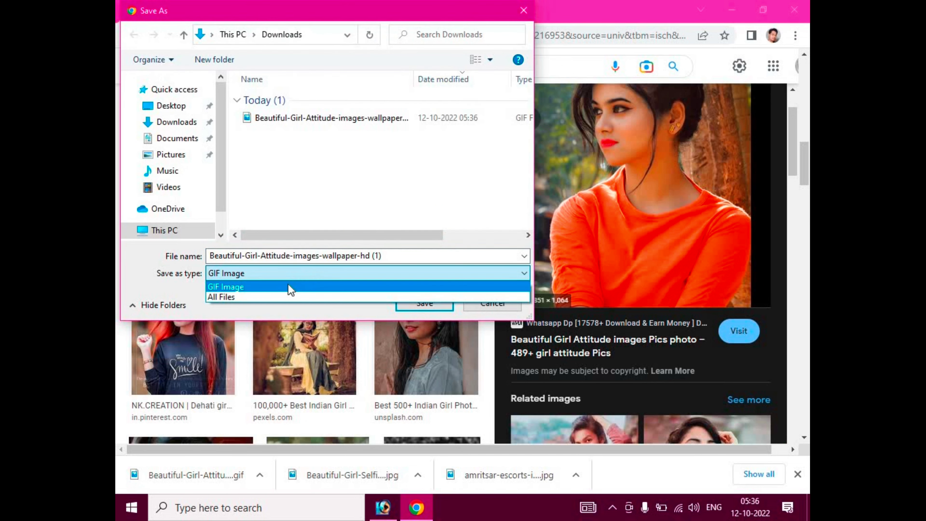
pyautogui.click(221, 298)
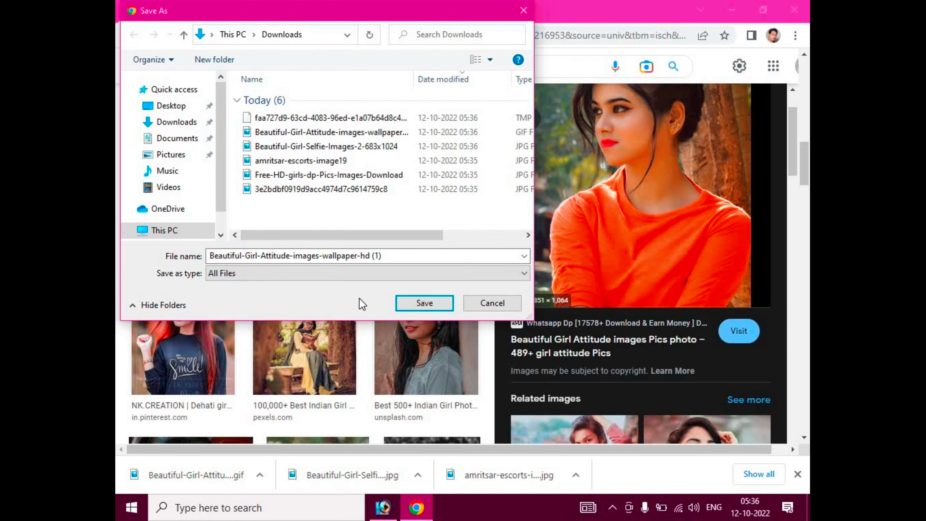
pyautogui.click(425, 304)
# Save the Pinterest photo of the girl resting her chin on her hand to Downloads.
pyautogui.scroll(-5, 642, 255)
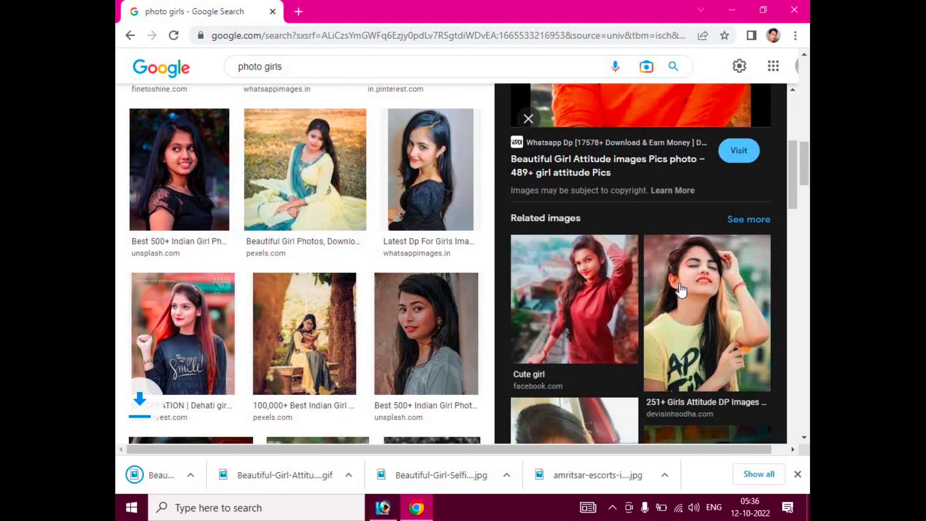
pyautogui.scroll(-5, 681, 290)
pyautogui.scroll(3, 681, 290)
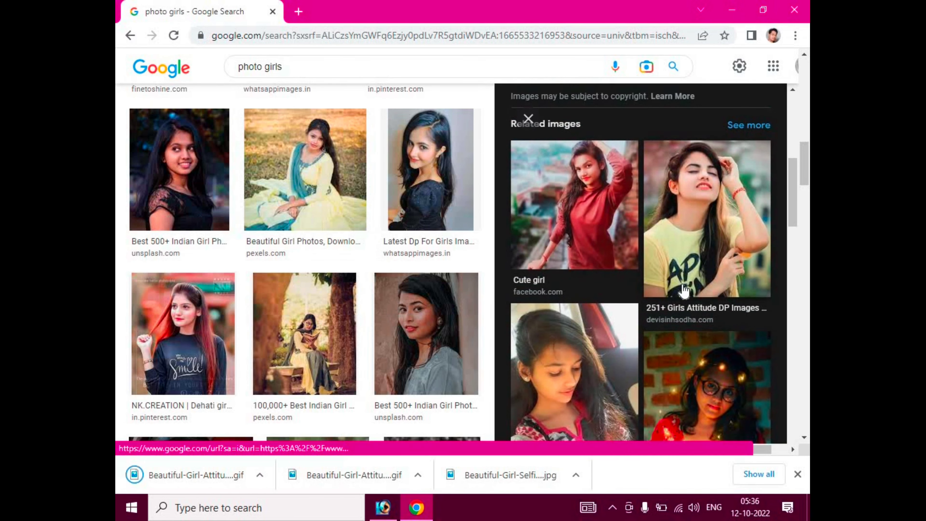
pyautogui.scroll(-6, 687, 289)
pyautogui.scroll(-6, 689, 289)
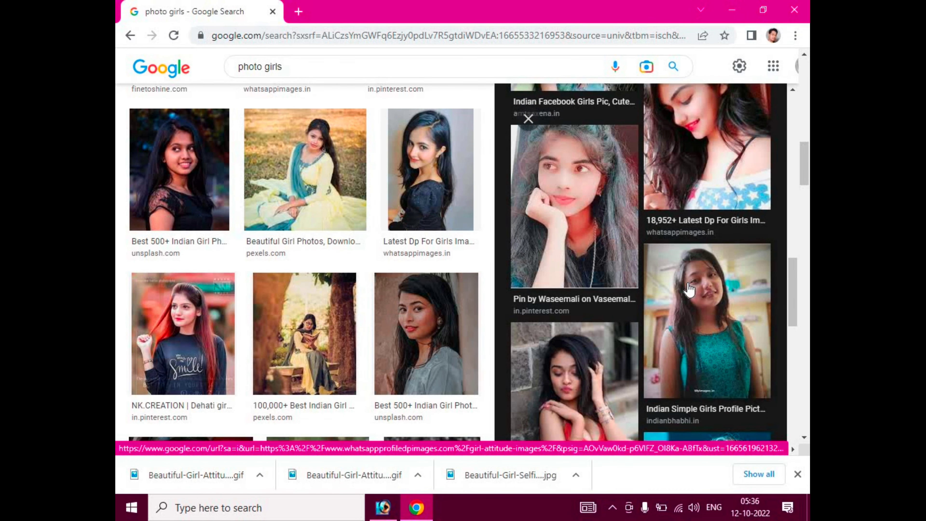
pyautogui.click(607, 243)
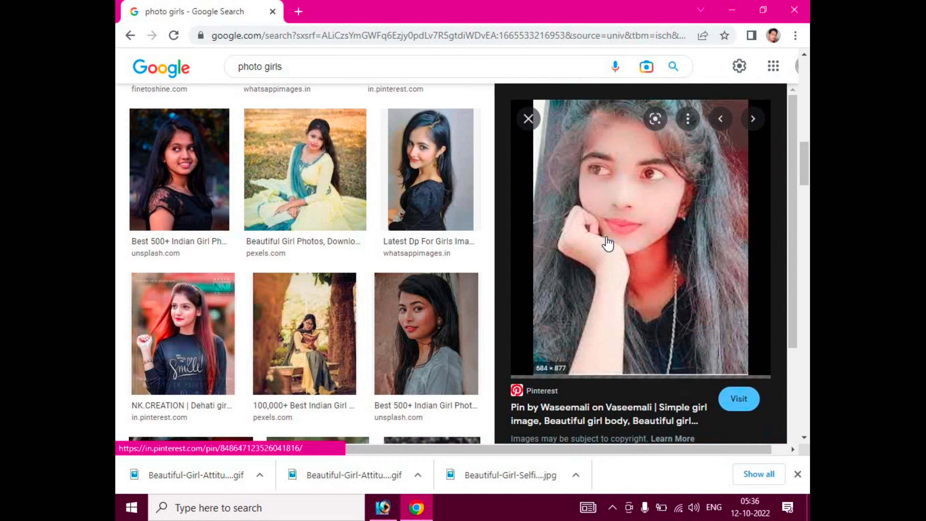
pyautogui.rightClick(622, 230)
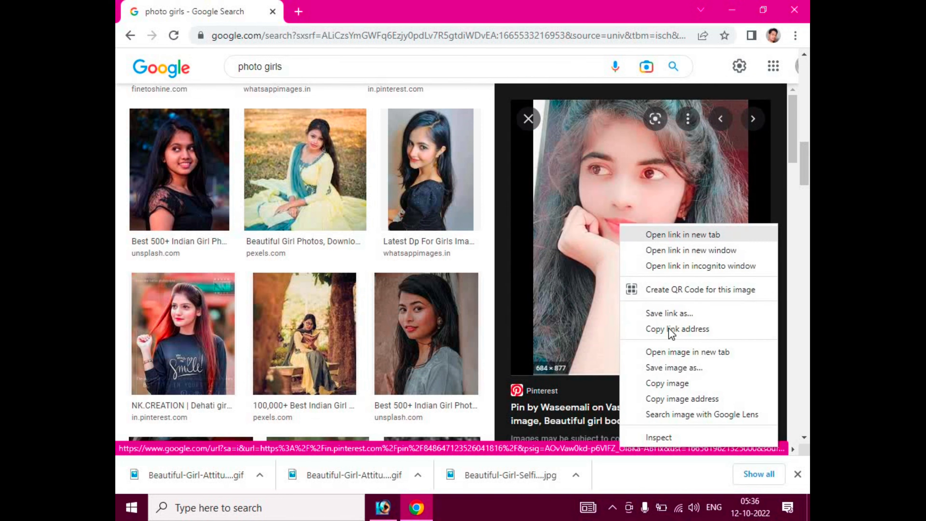
pyautogui.click(669, 367)
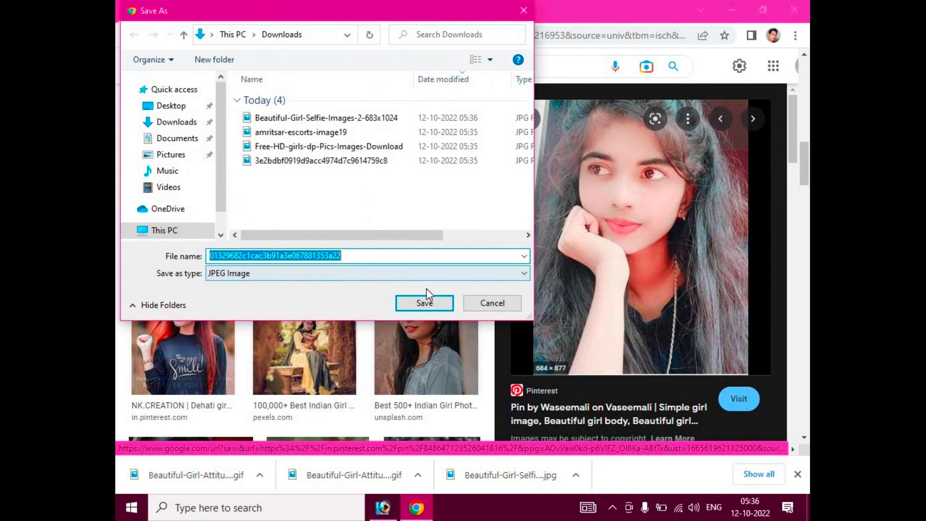
pyautogui.click(428, 308)
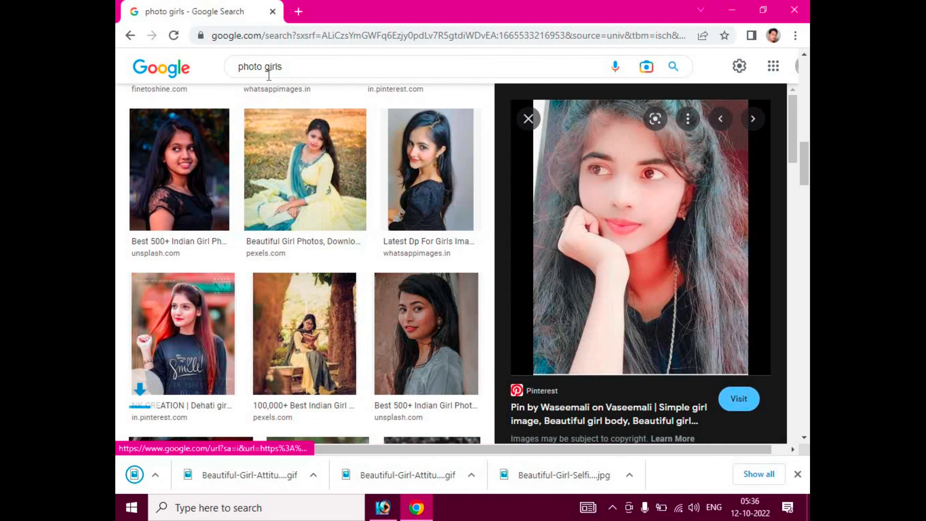
# Extend the Google Images query with 'day', run the search and scroll the results.
pyautogui.click(296, 67)
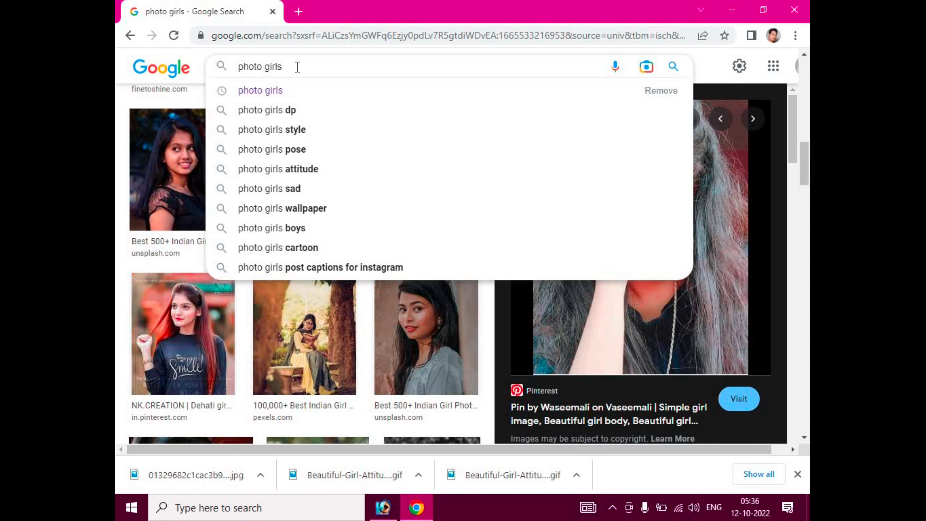
pyautogui.write(' day')
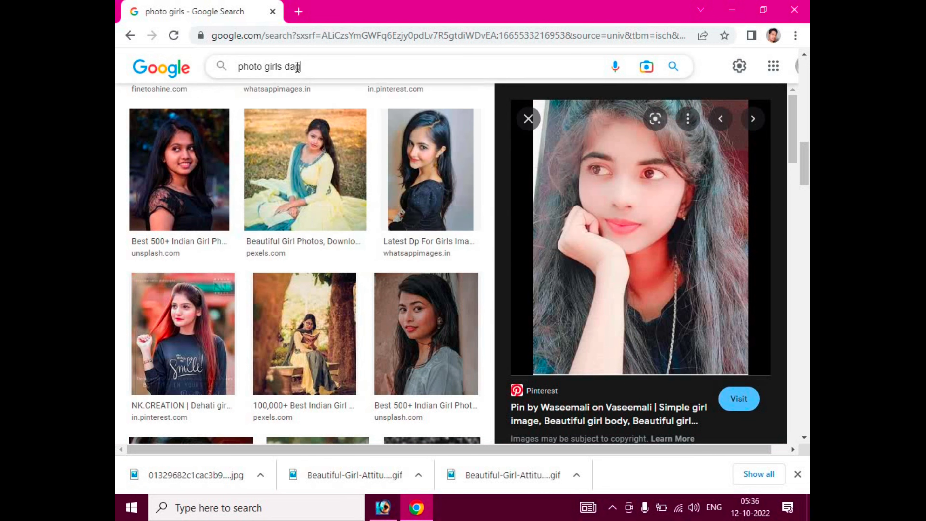
pyautogui.press('Return')
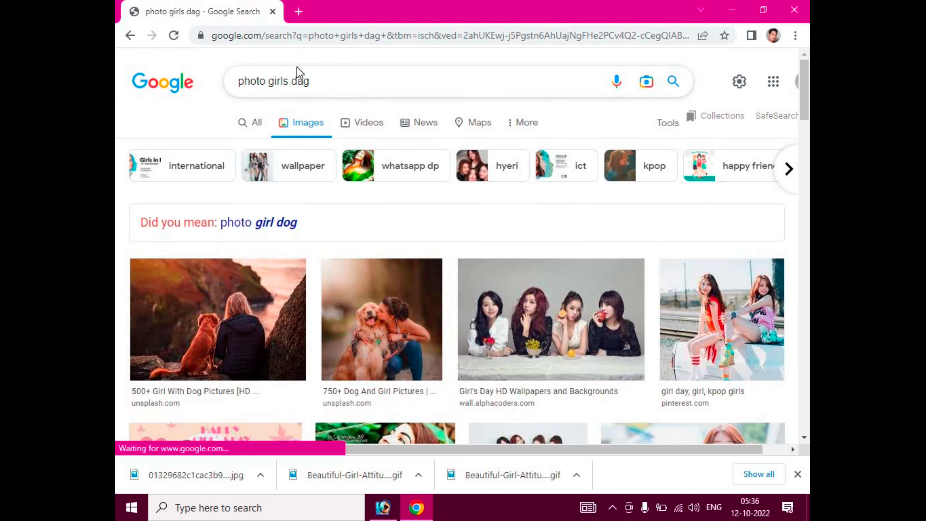
pyautogui.scroll(-4, 642, 276)
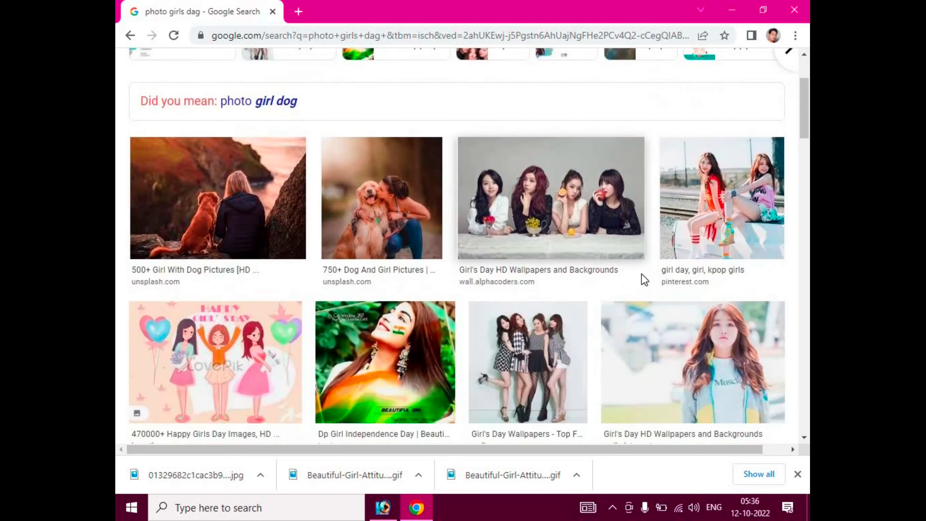
pyautogui.scroll(-5, 644, 284)
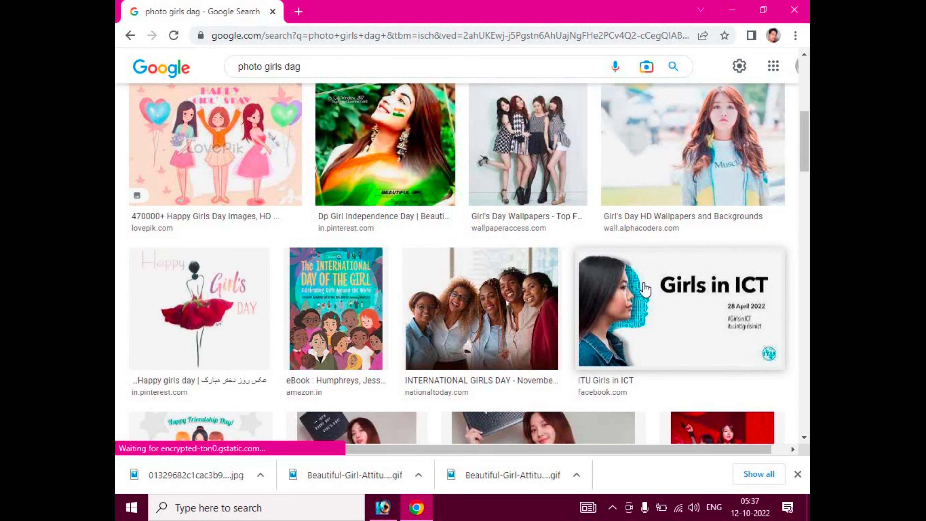
pyautogui.scroll(10, 644, 288)
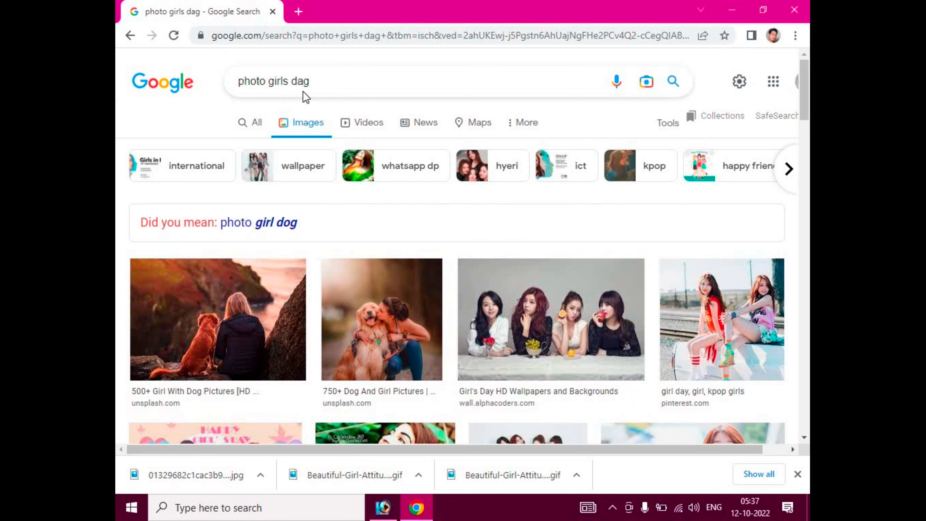
# Correct the query to 'photo girls dag dhabna', search again, browse, and minimize the browser.
pyautogui.click(305, 83)
pyautogui.write('ag ')
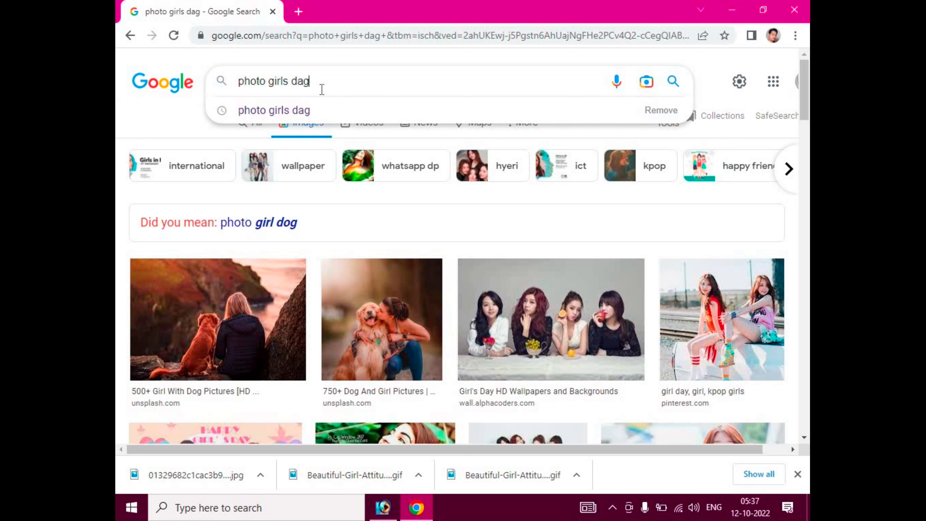
pyautogui.write('dhabna')
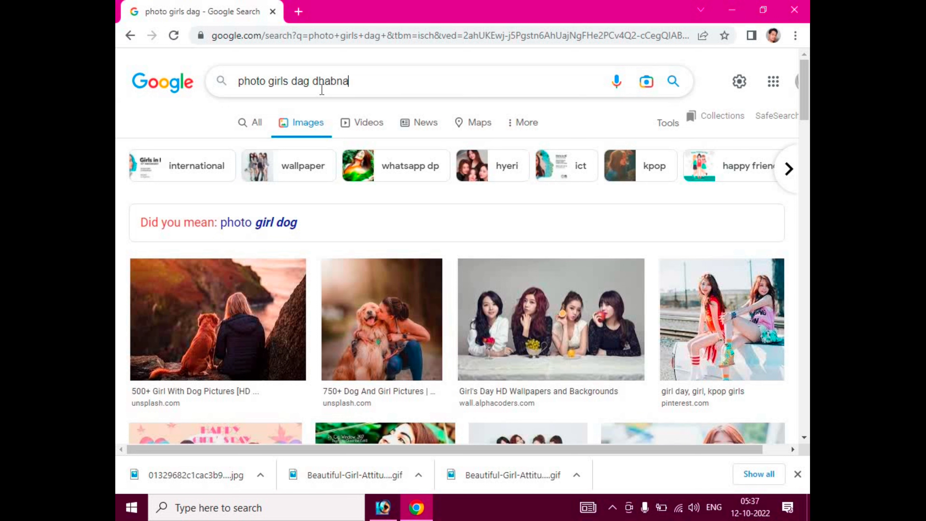
pyautogui.press('Return')
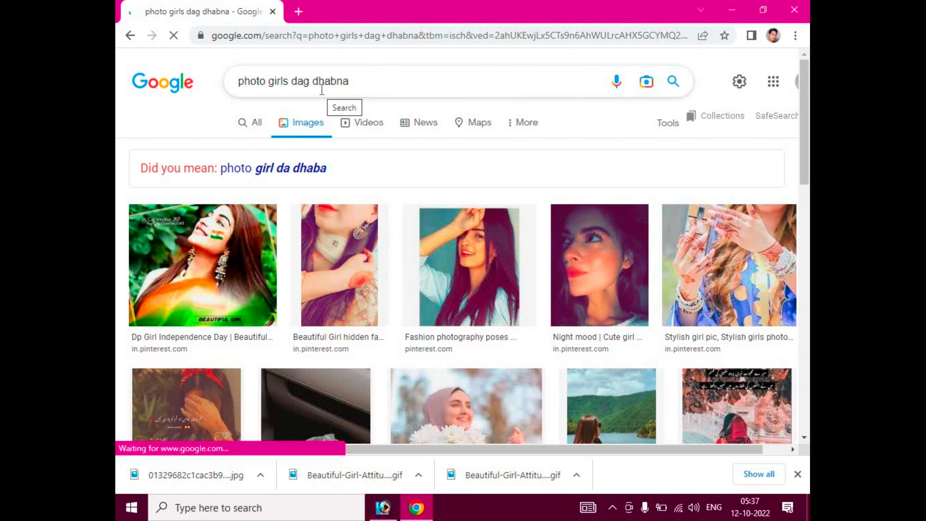
pyautogui.scroll(-5, 620, 311)
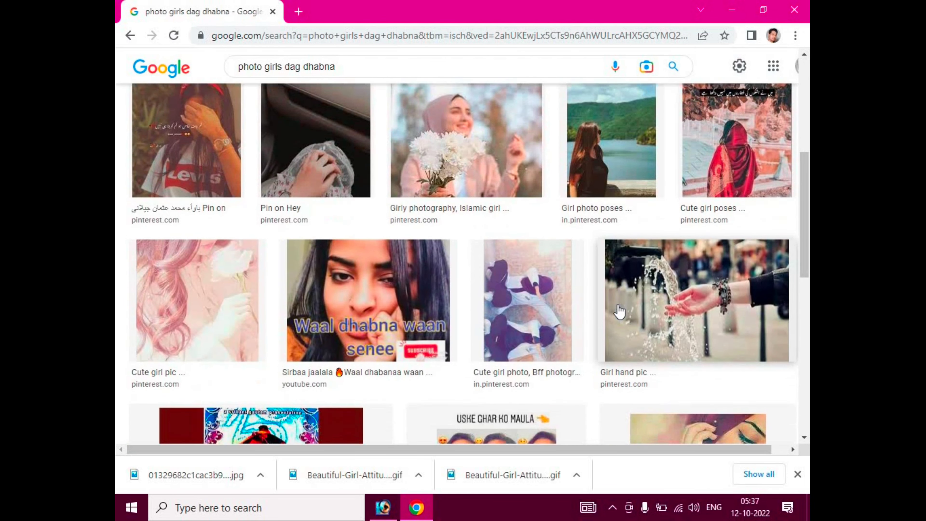
pyautogui.scroll(-3, 619, 311)
pyautogui.click(731, 10)
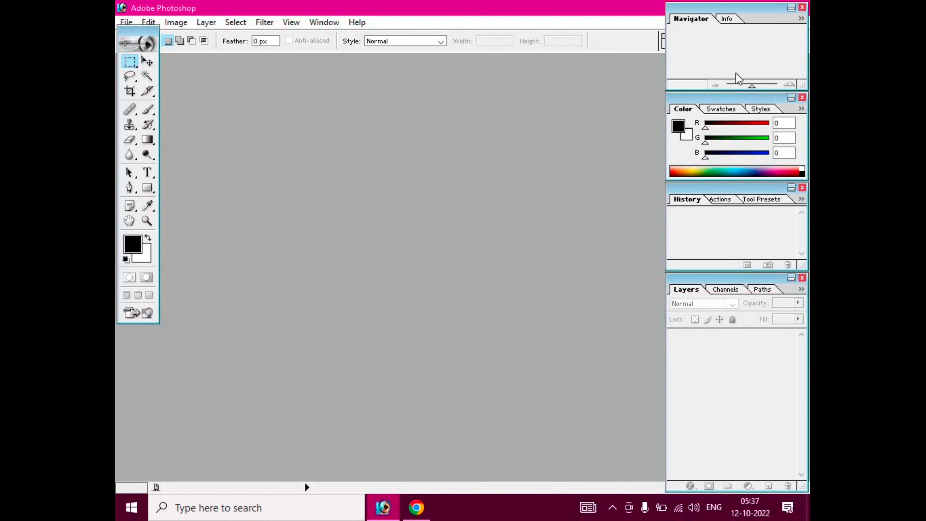
# Drag the Navigator palette lower in the panel stack, then open and cancel the Open dialog.
pyautogui.moveTo(732, 13); pyautogui.dragTo(736, 72)
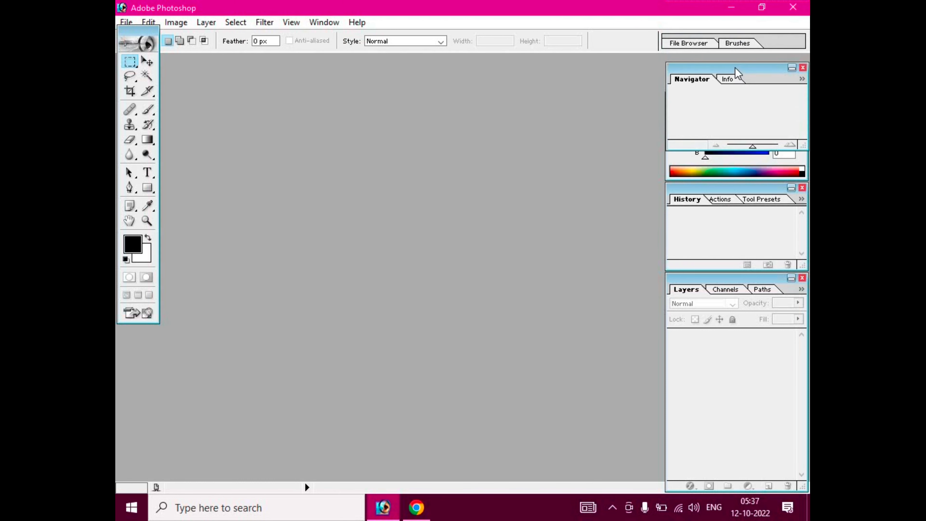
pyautogui.doubleClick(290, 108)
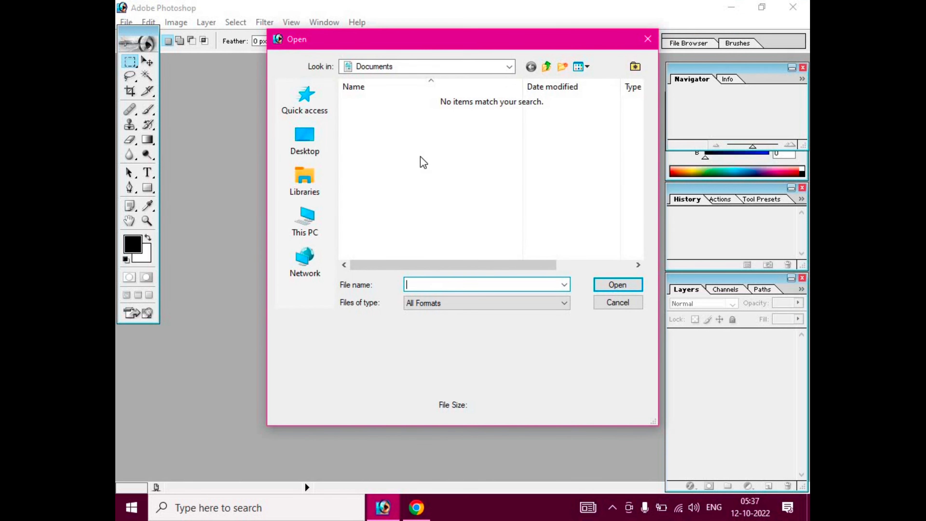
pyautogui.press('Escape')
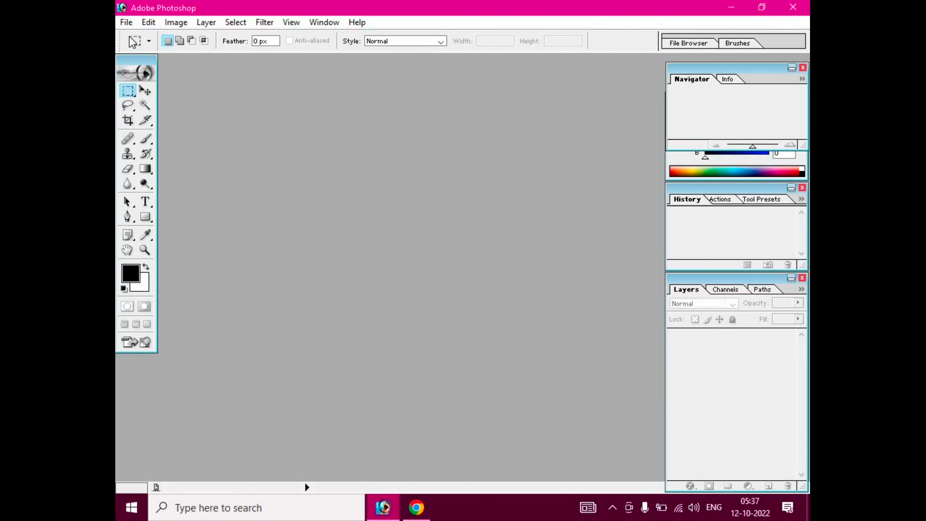
# Open Beautiful-Girl-Selfie-Images-2-683x1024 from This PC > Downloads using Large icons view.
pyautogui.click(126, 23)
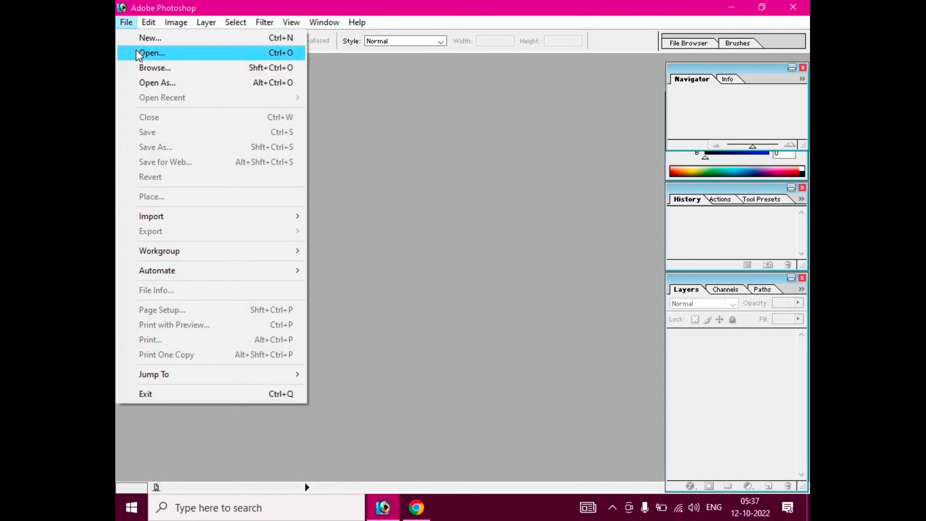
pyautogui.click(151, 53)
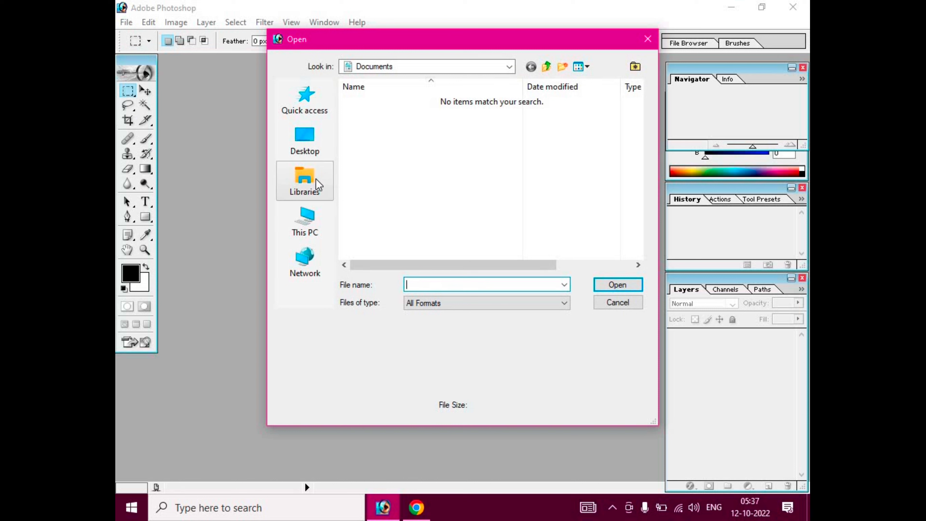
pyautogui.click(314, 182)
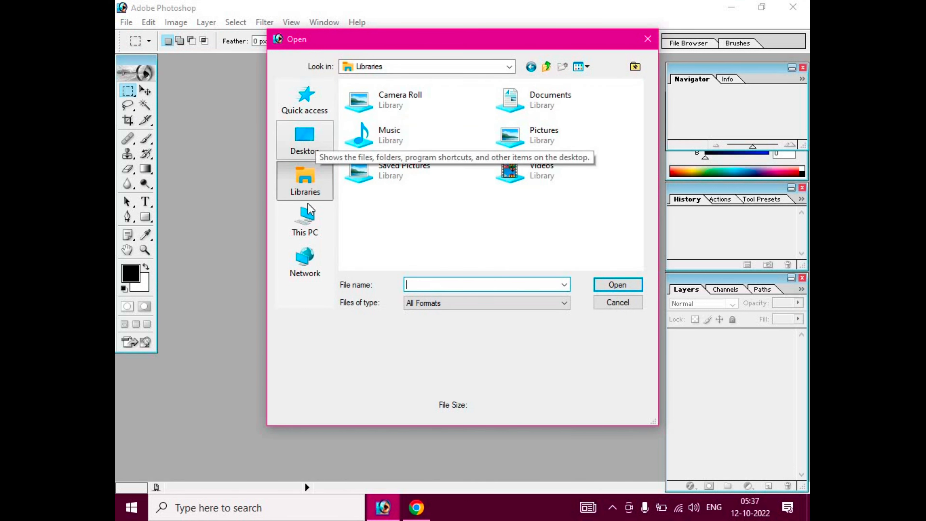
pyautogui.click(306, 221)
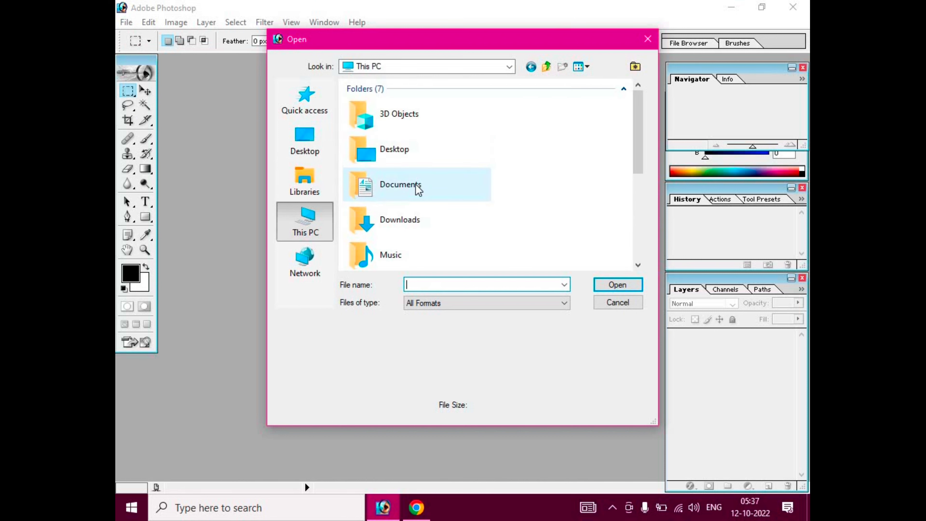
pyautogui.doubleClick(418, 220)
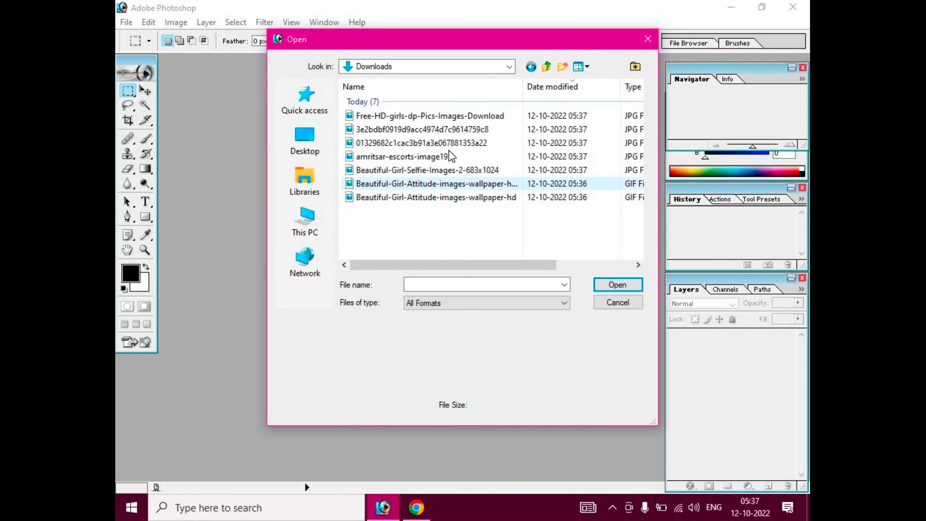
pyautogui.click(587, 66)
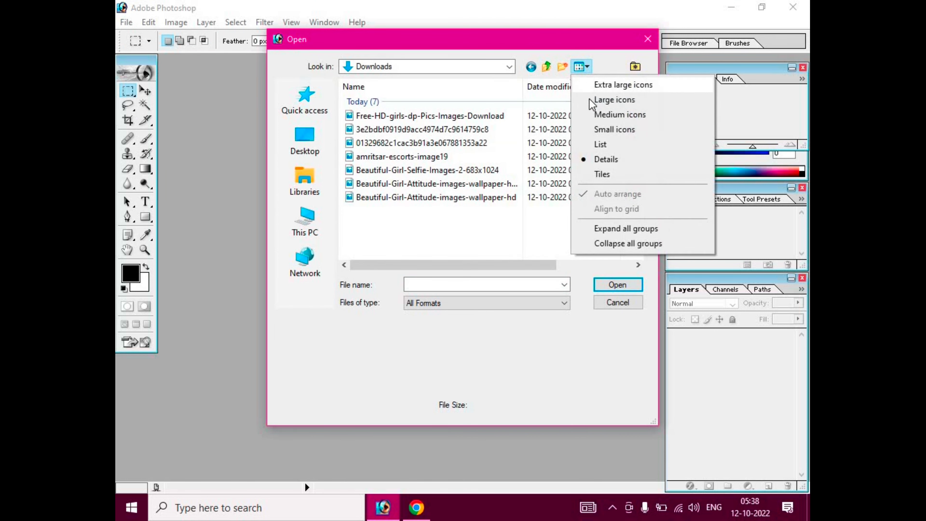
pyautogui.click(590, 99)
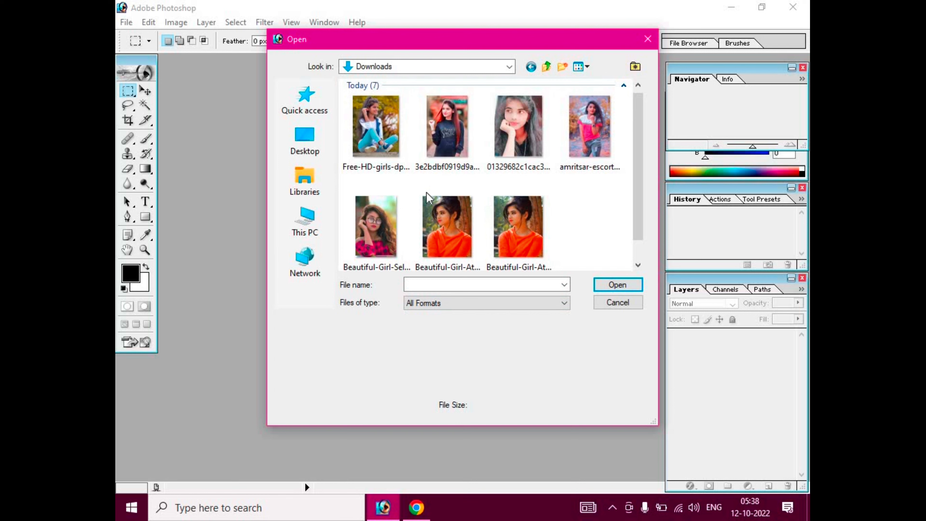
pyautogui.click(375, 226)
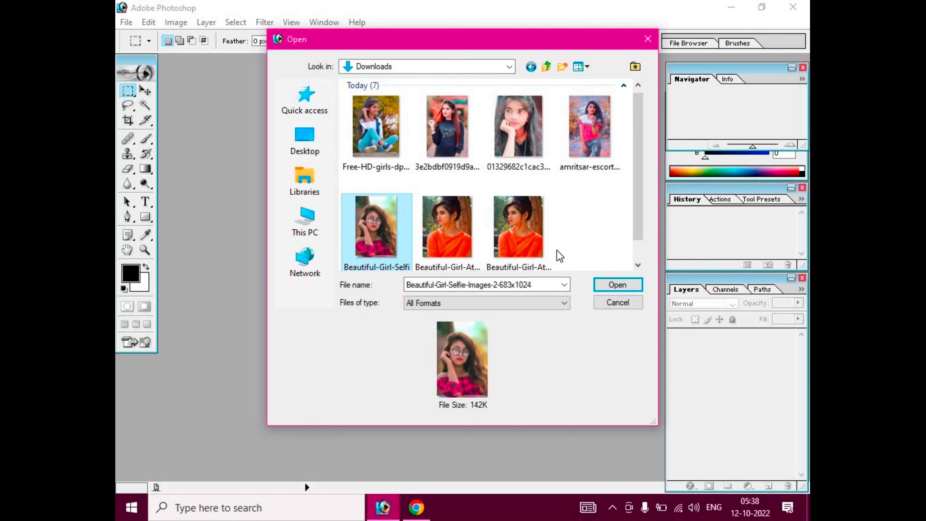
pyautogui.click(617, 284)
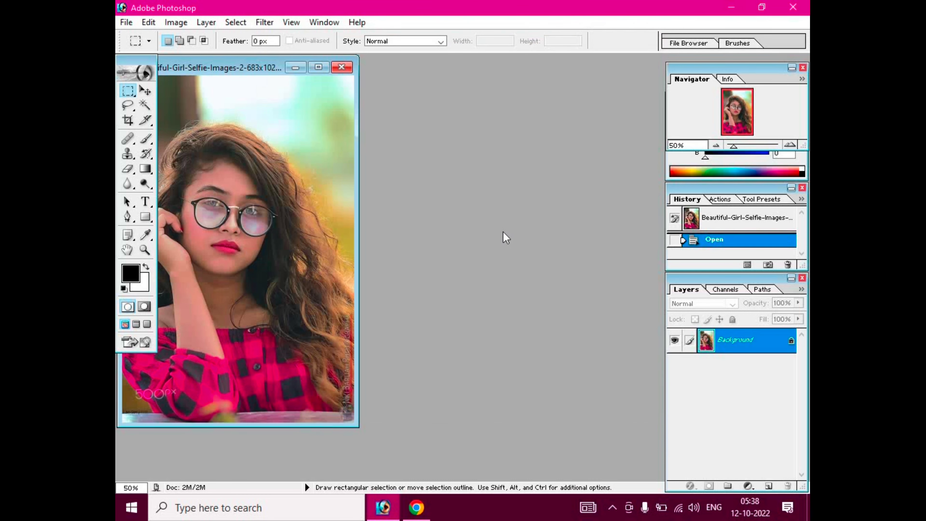
# Open Beautiful-Girl-Attitude-images-wallpaper-hd (1) and drag its window aside to reveal the selfie.
pyautogui.doubleClick(503, 234)
pyautogui.click(516, 235)
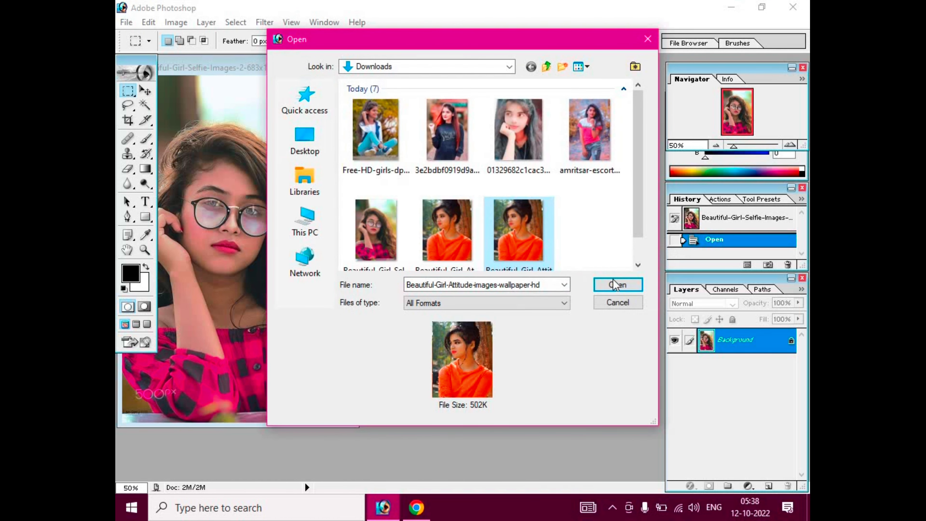
pyautogui.click(519, 232)
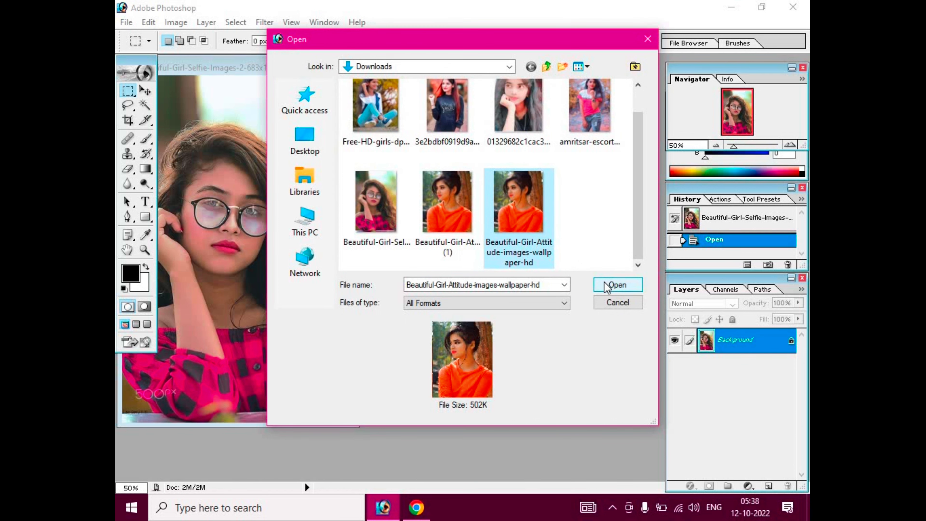
pyautogui.click(447, 243)
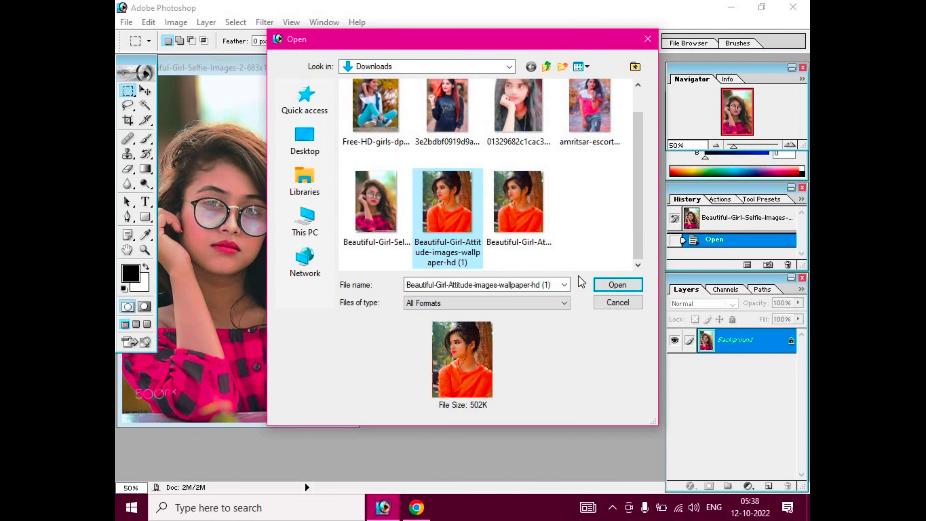
pyautogui.click(609, 286)
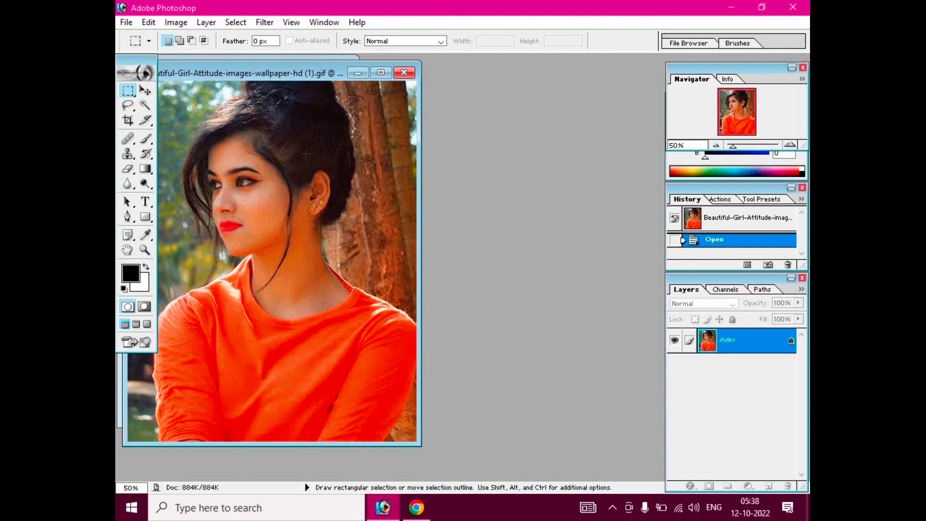
pyautogui.moveTo(280, 76)
pyautogui.mouseDown()
pyautogui.moveTo(334, 102)
pyautogui.moveTo(414, 119)
pyautogui.mouseUp()
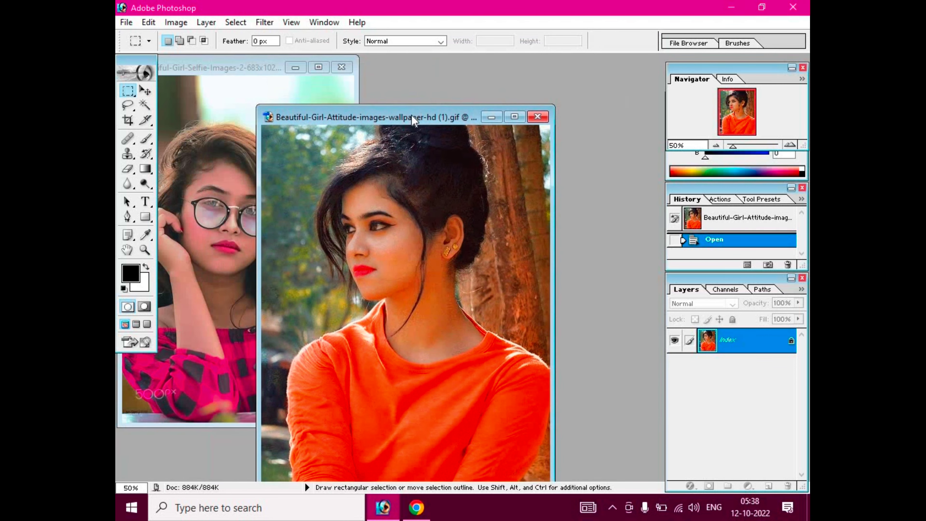
# Duplicate both the orange-shirt photo and the glasses selfie as new documents.
pyautogui.rightClick(421, 124)
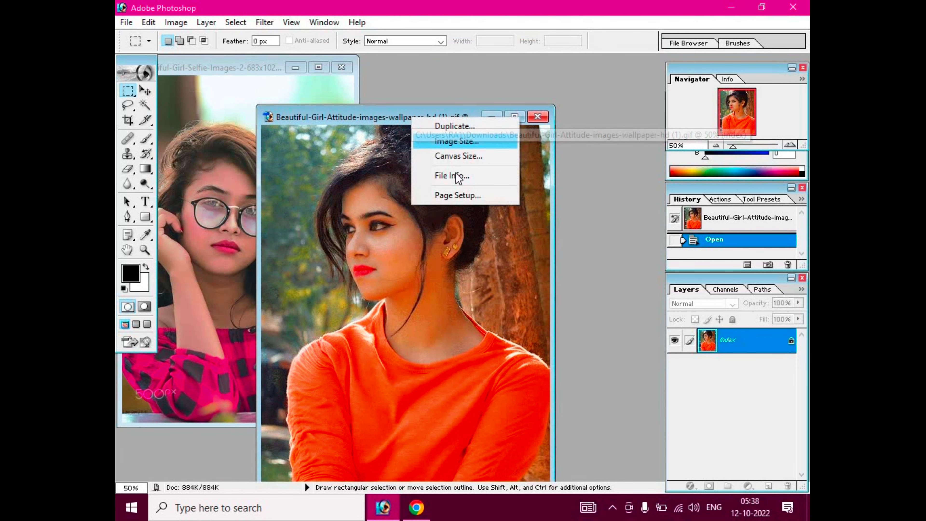
pyautogui.click(447, 130)
pyautogui.click(568, 242)
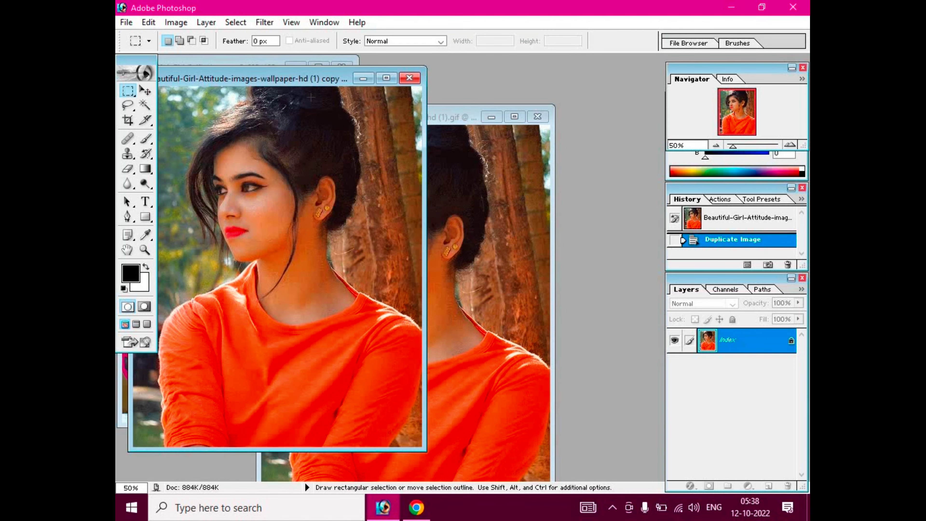
pyautogui.click(264, 62)
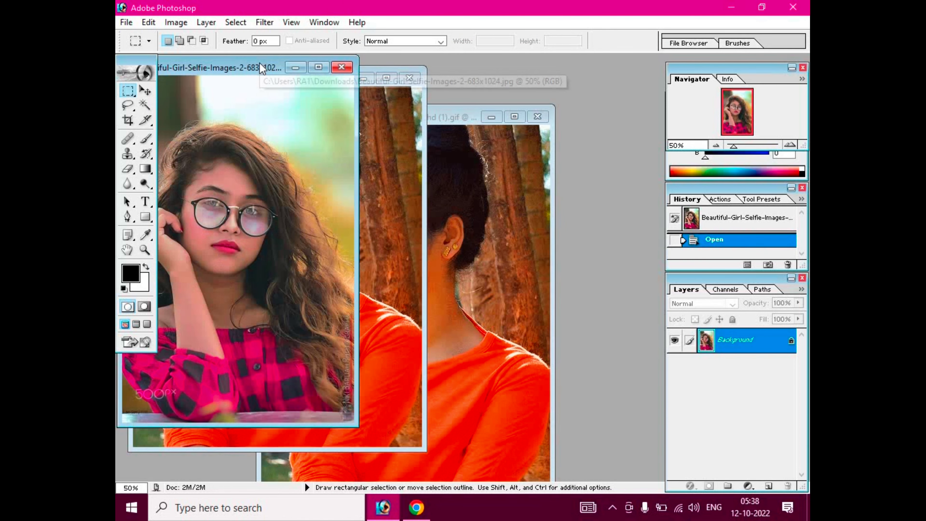
pyautogui.rightClick(260, 65)
pyautogui.click(291, 72)
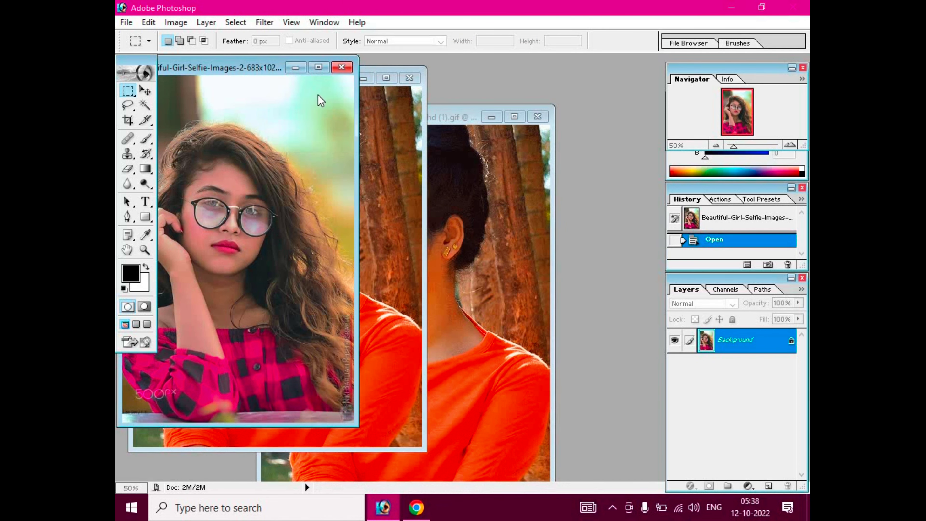
pyautogui.click(571, 243)
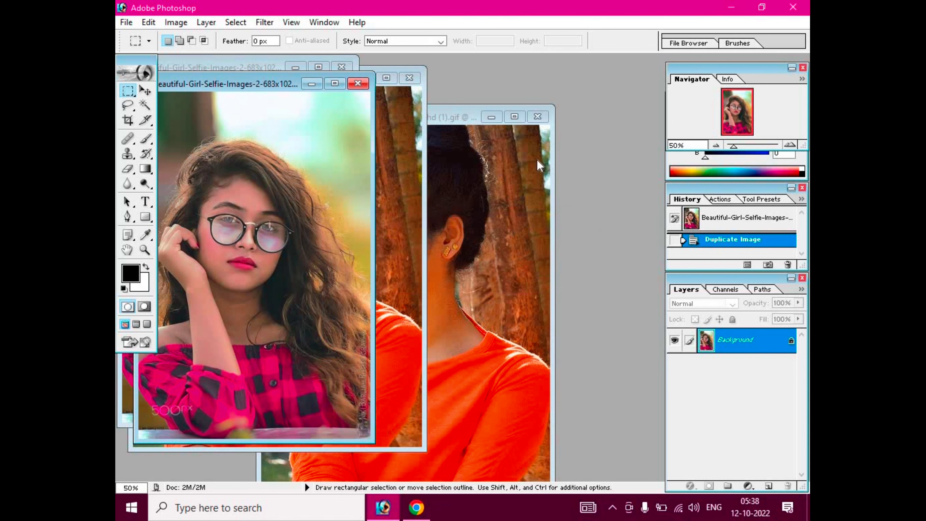
# Close both original photos and add a Background copy layer to the selfie copy.
pyautogui.click(538, 119)
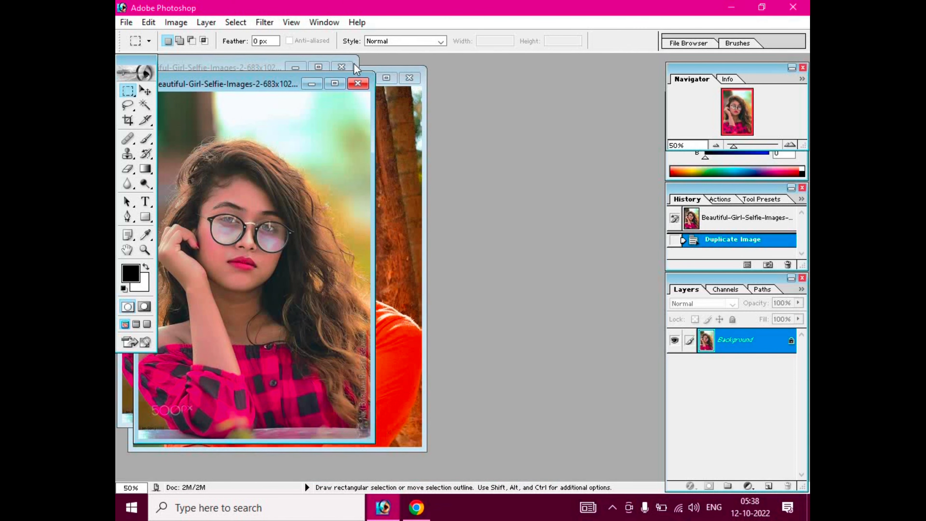
pyautogui.click(342, 67)
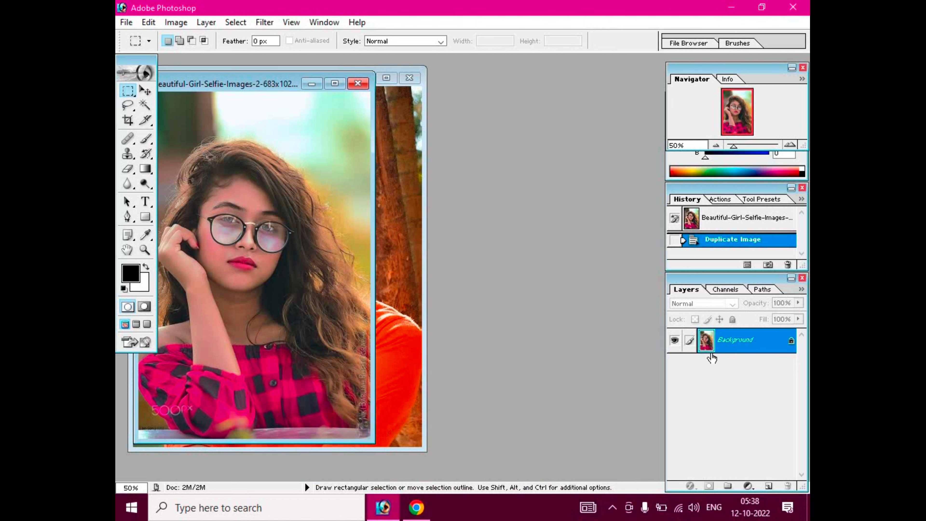
pyautogui.rightClick(719, 342)
pyautogui.click(685, 207)
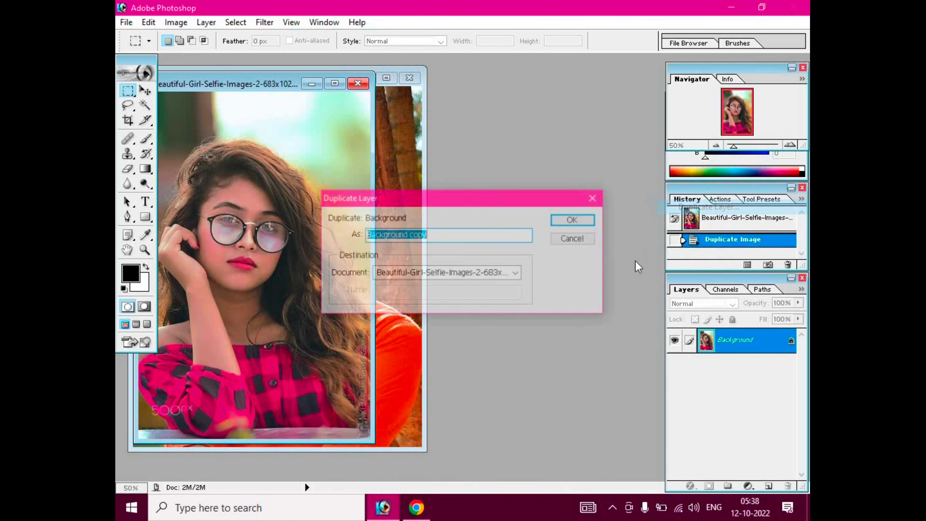
pyautogui.click(574, 219)
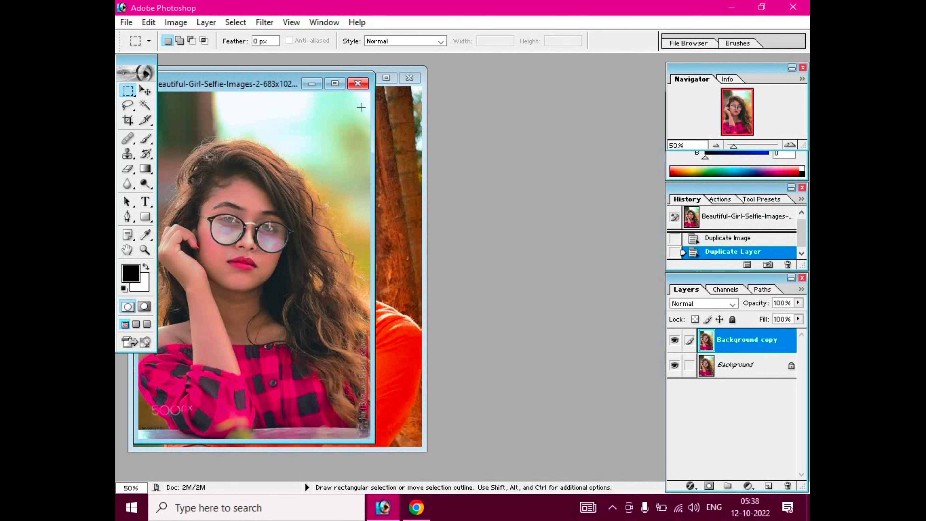
pyautogui.click(398, 118)
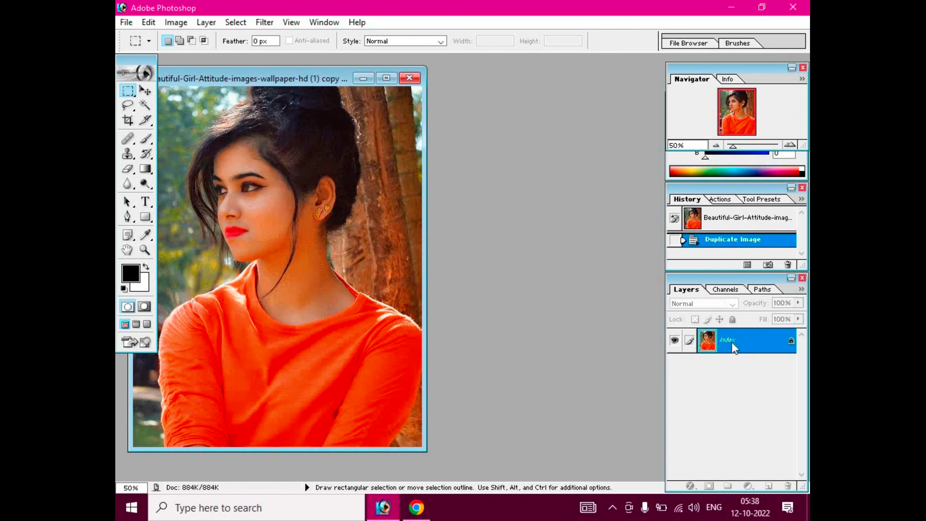
# Open and dismiss the orange-shirt layer's right-click menu several times without choosing anything.
pyautogui.rightClick(733, 348)
pyautogui.click(757, 348)
pyautogui.rightClick(759, 347)
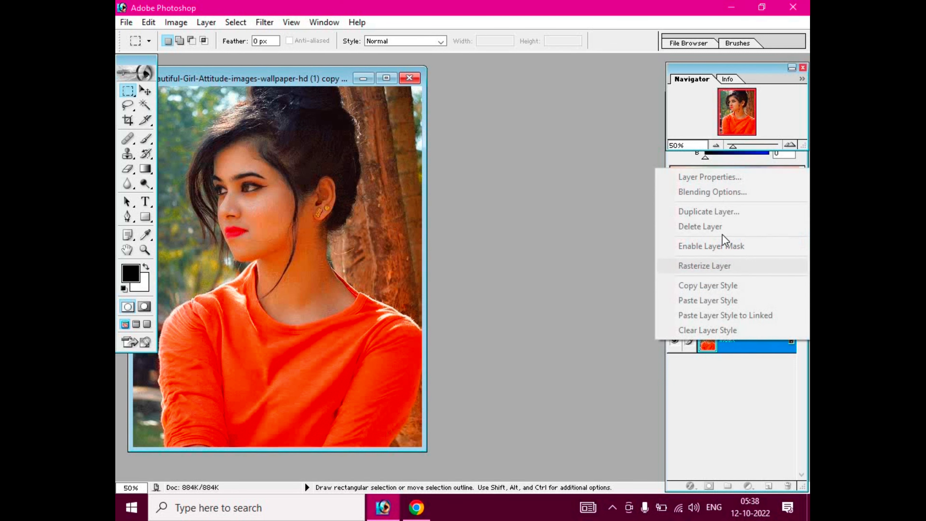
pyautogui.click(778, 344)
pyautogui.rightClick(775, 340)
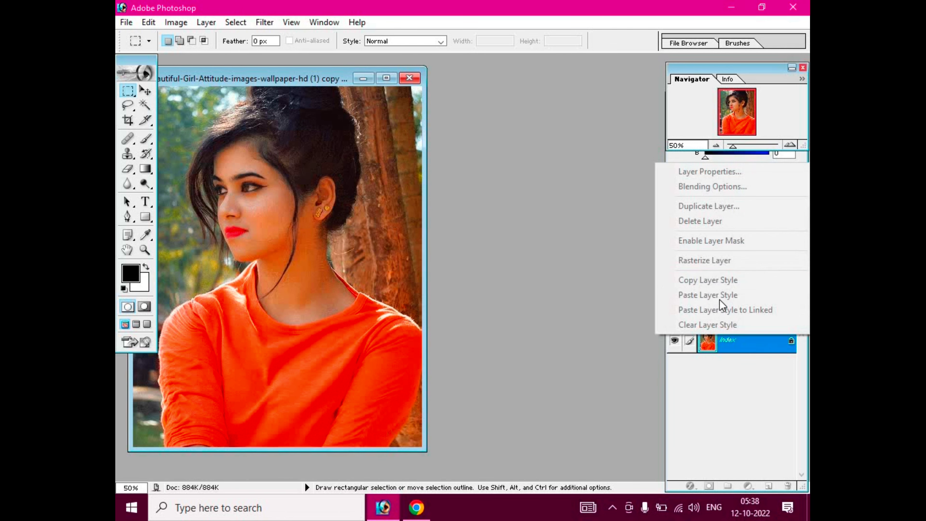
pyautogui.click(301, 80)
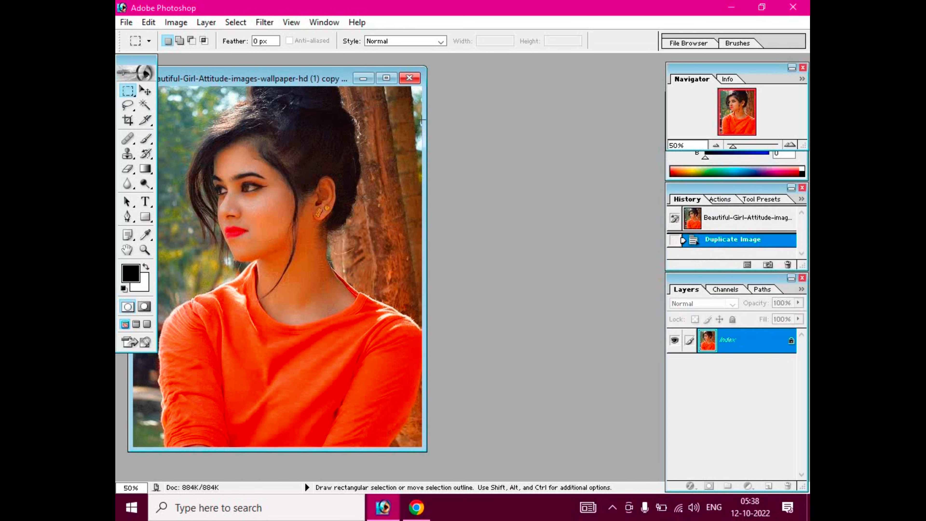
pyautogui.rightClick(727, 335)
pyautogui.click(747, 349)
pyautogui.rightClick(747, 348)
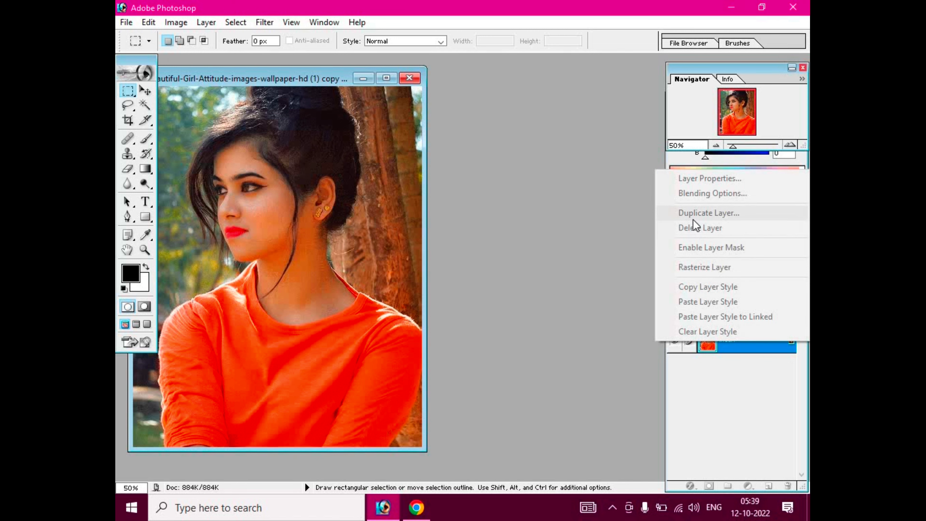
# Rearrange the orange-shirt and selfie windows so both are visible, orange-shirt in front.
pyautogui.moveTo(325, 86)
pyautogui.mouseDown()
pyautogui.moveTo(387, 162)
pyautogui.moveTo(530, 178)
pyautogui.mouseUp()
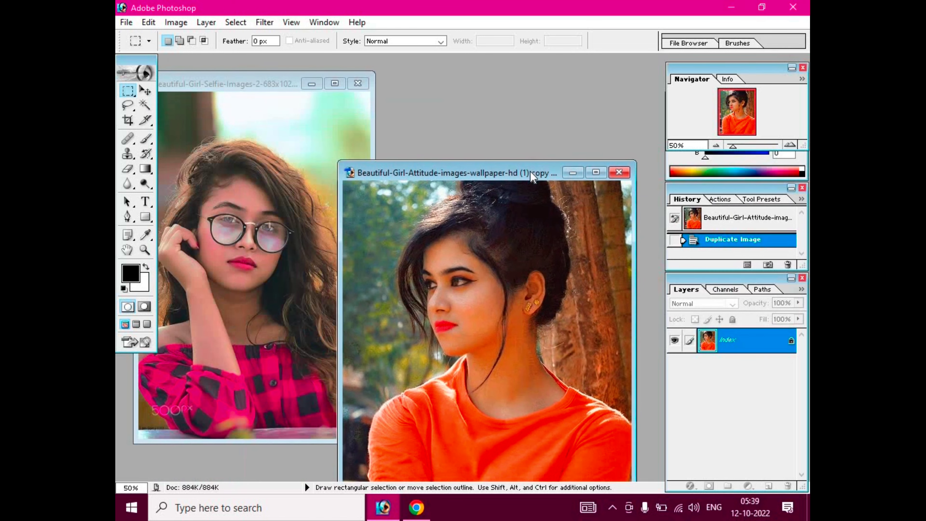
pyautogui.click(283, 85)
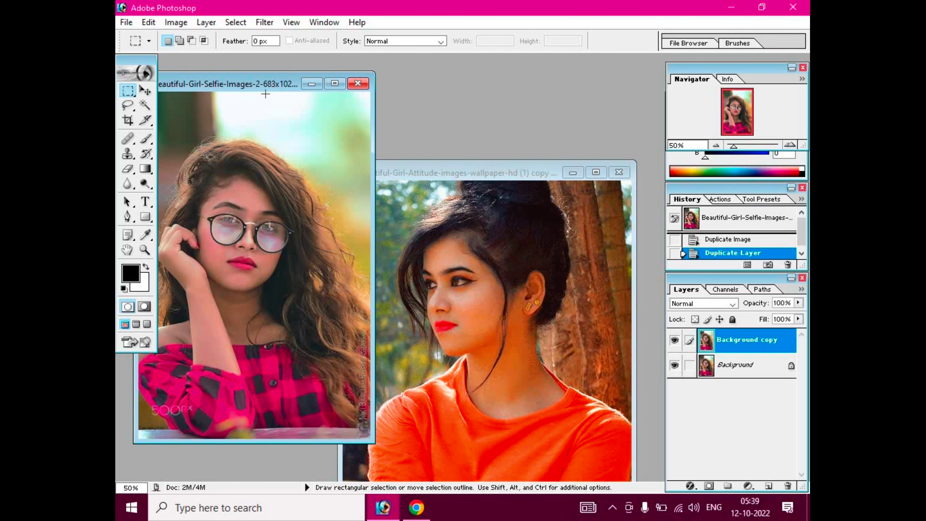
pyautogui.moveTo(265, 91)
pyautogui.mouseDown()
pyautogui.moveTo(271, 117)
pyautogui.moveTo(275, 100)
pyautogui.mouseUp()
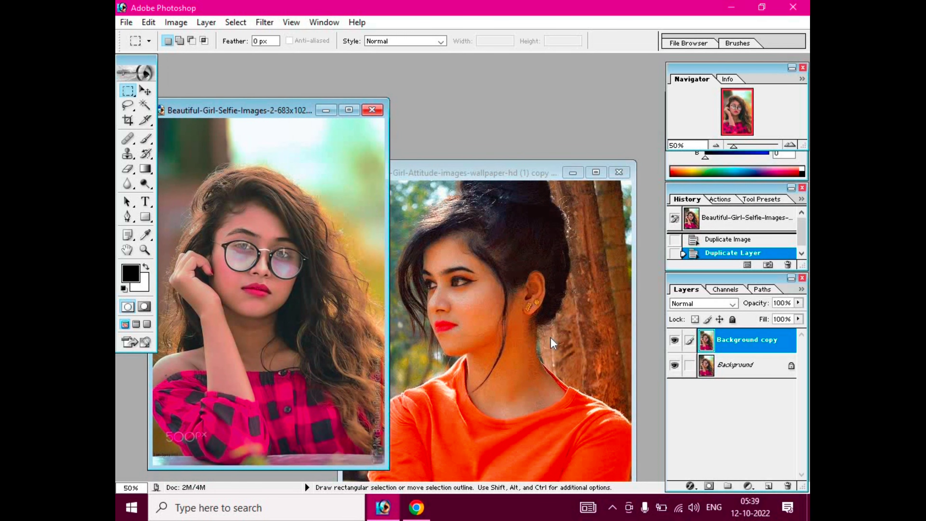
pyautogui.click(580, 366)
# Duplicate the orange-shirt photo into another copy document.
pyautogui.rightClick(750, 345)
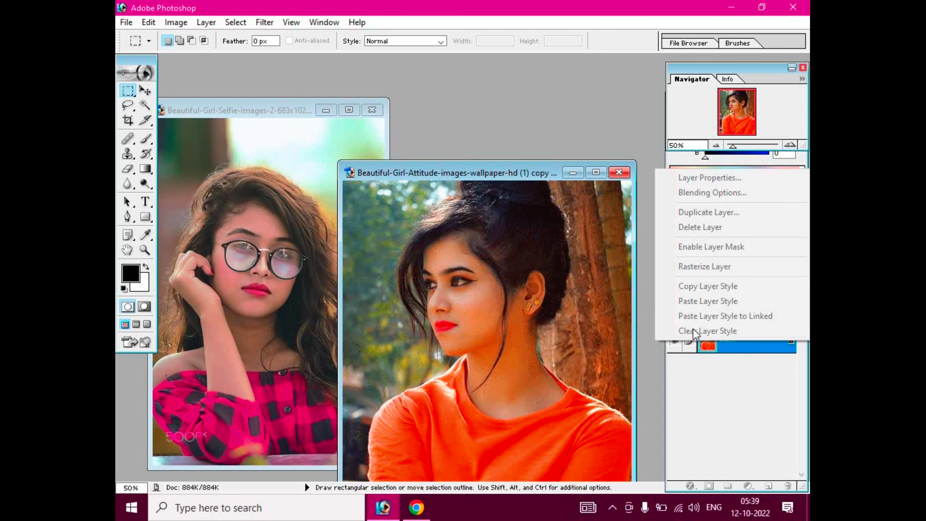
pyautogui.rightClick(466, 176)
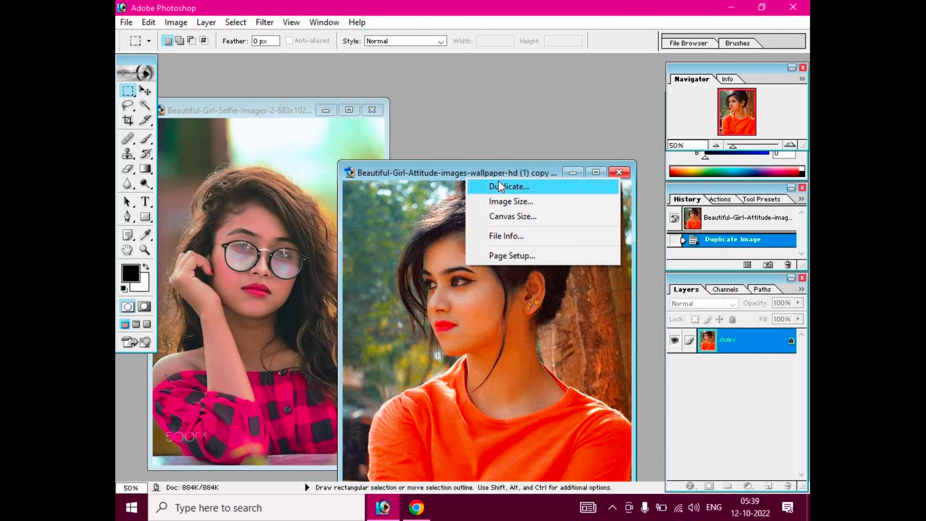
pyautogui.click(499, 182)
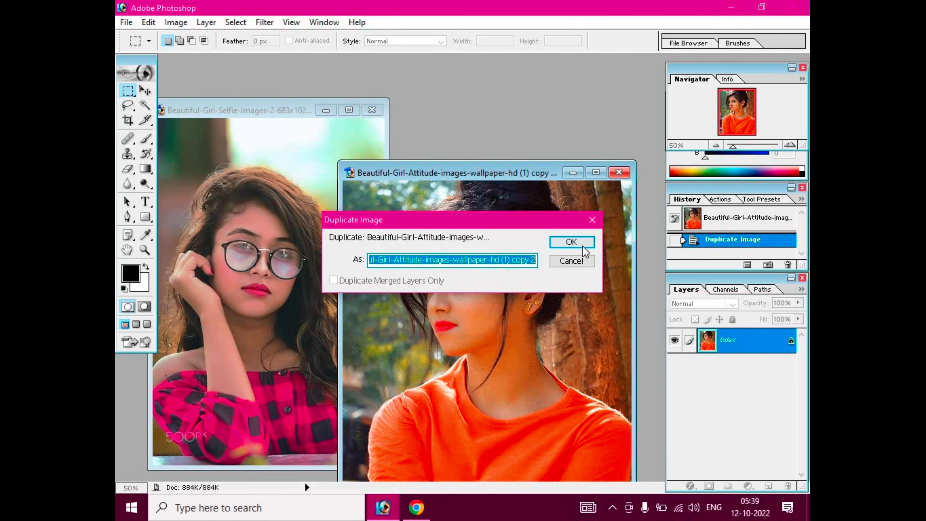
pyautogui.click(577, 243)
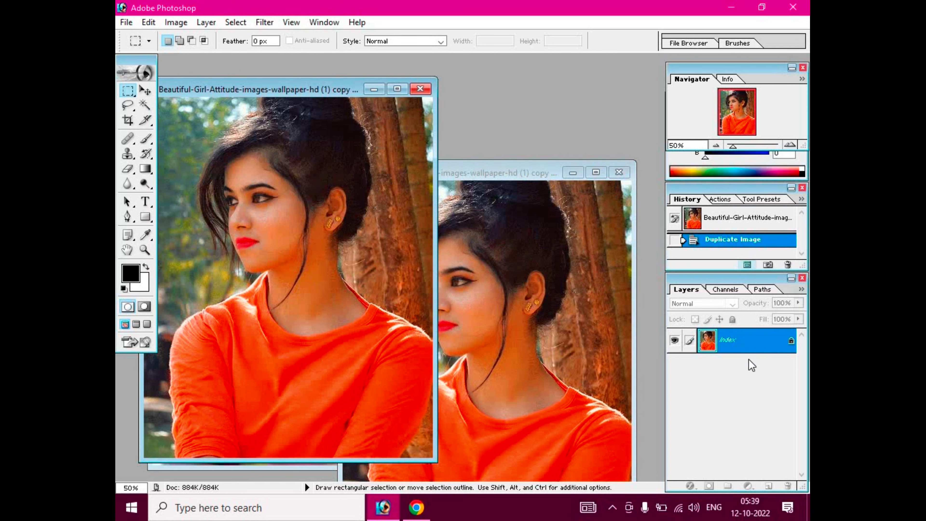
# Close the earlier orange-shirt copy without saving and move the remaining window down-right.
pyautogui.rightClick(746, 352)
pyautogui.press('Escape')
pyautogui.rightClick(706, 338)
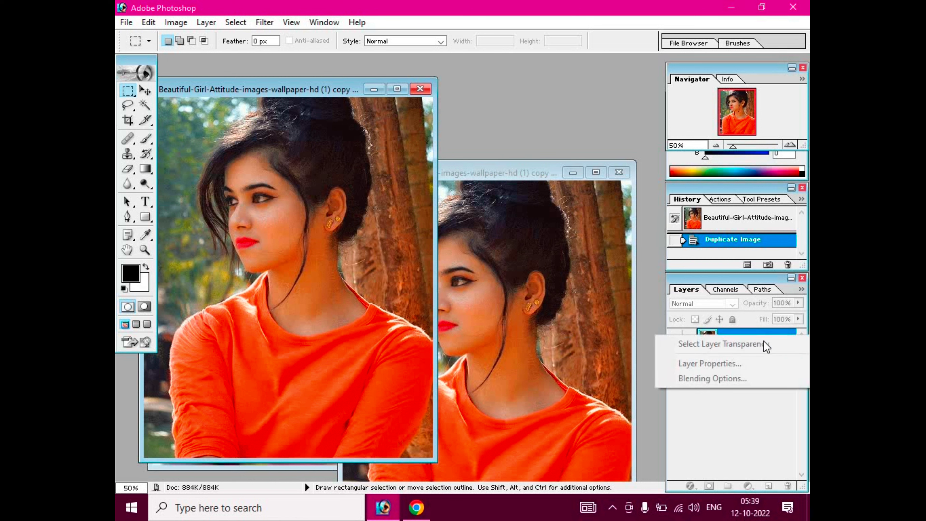
pyautogui.rightClick(778, 334)
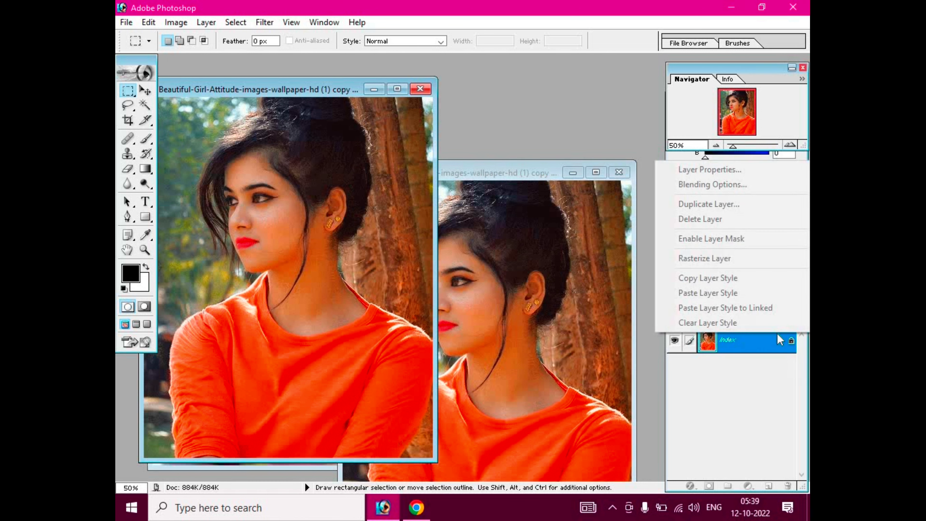
pyautogui.click(615, 172)
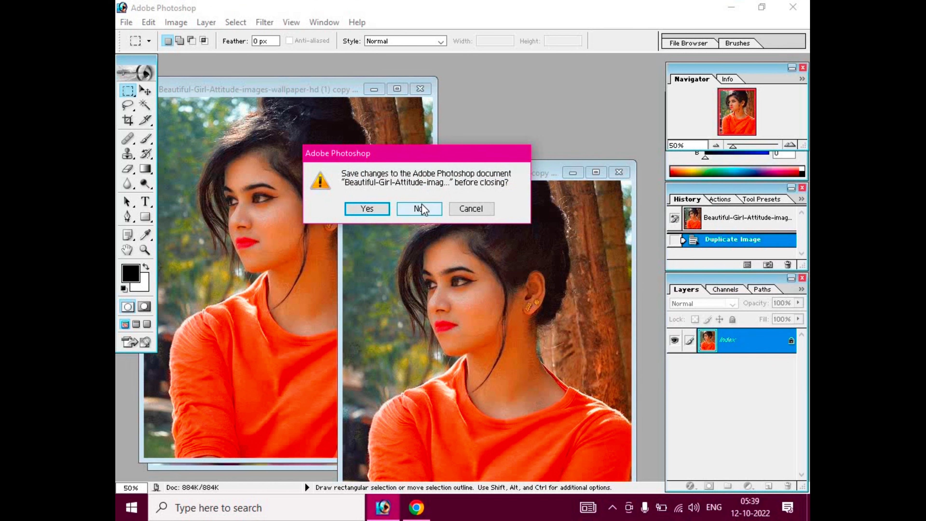
pyautogui.click(421, 203)
pyautogui.moveTo(310, 90); pyautogui.dragTo(454, 223)
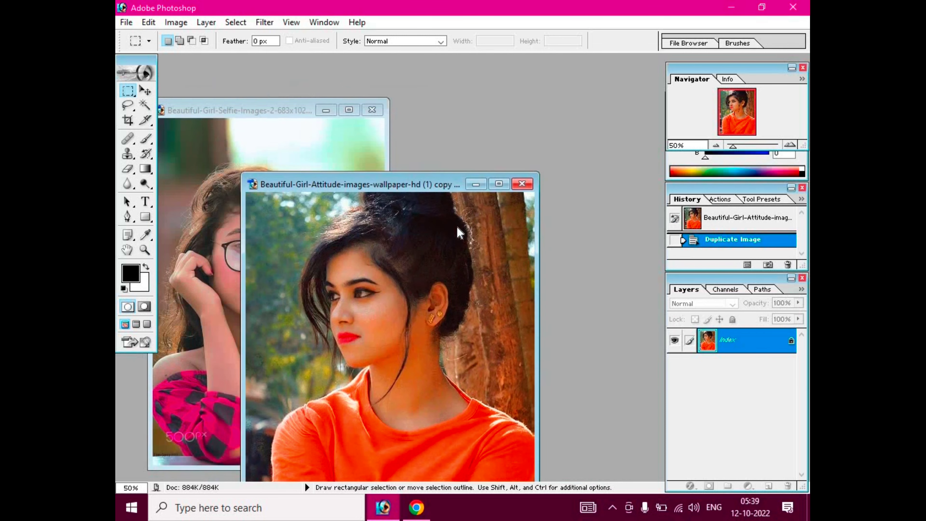
# Create a new white Untitled-1 document at the default 16.02 × 11.99 cm size.
pyautogui.click(126, 22)
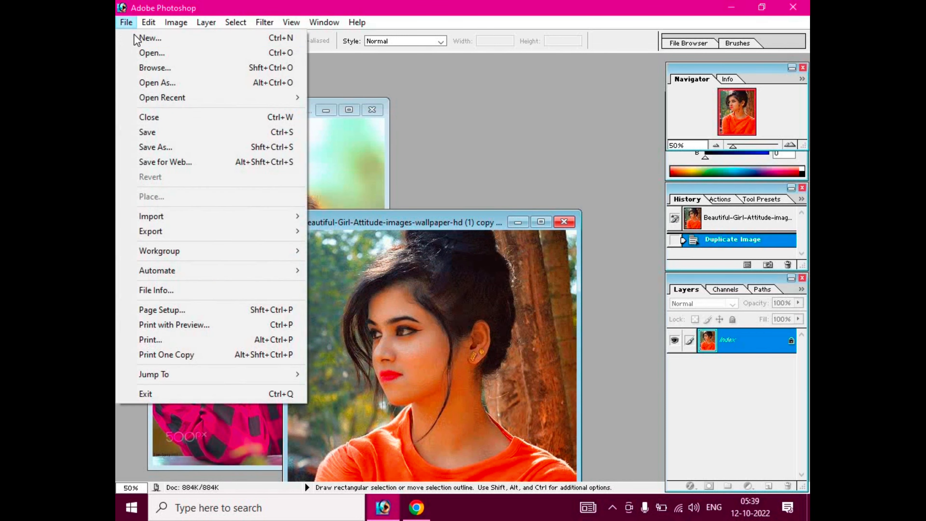
pyautogui.click(139, 38)
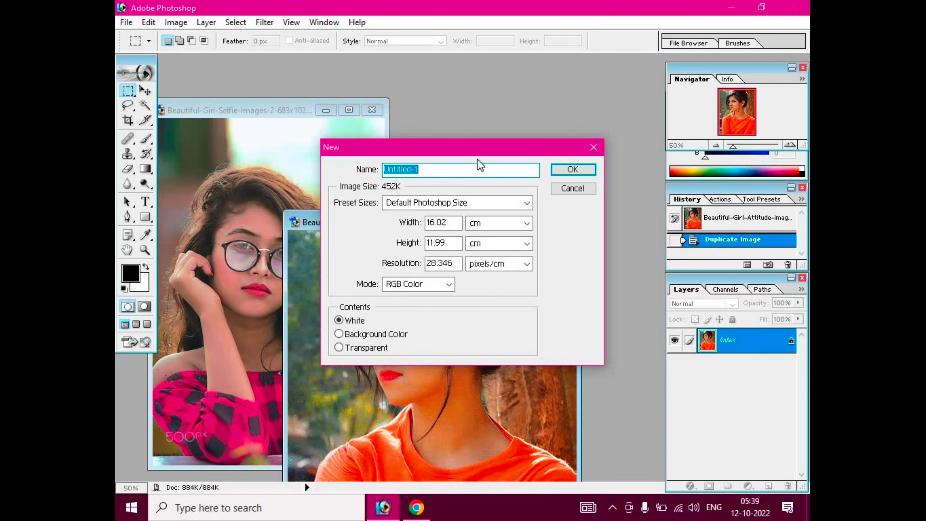
pyautogui.click(444, 206)
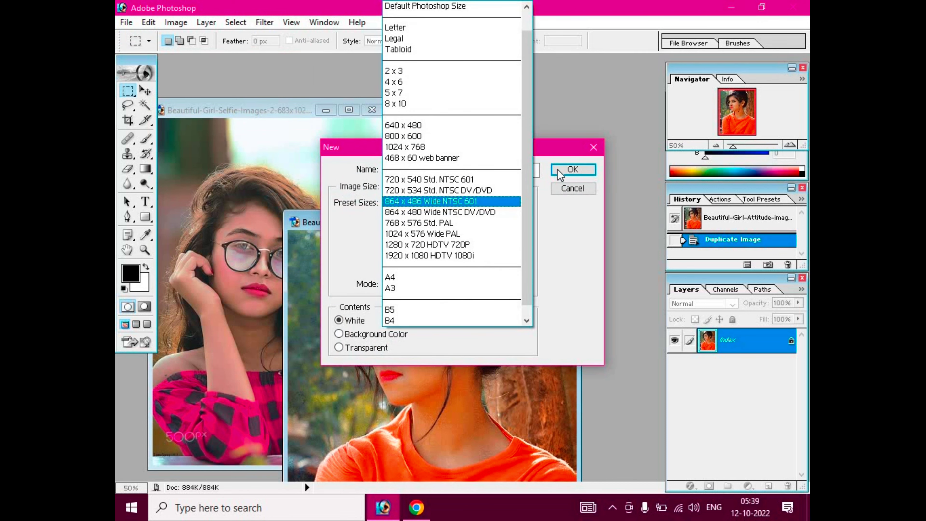
pyautogui.click(575, 170)
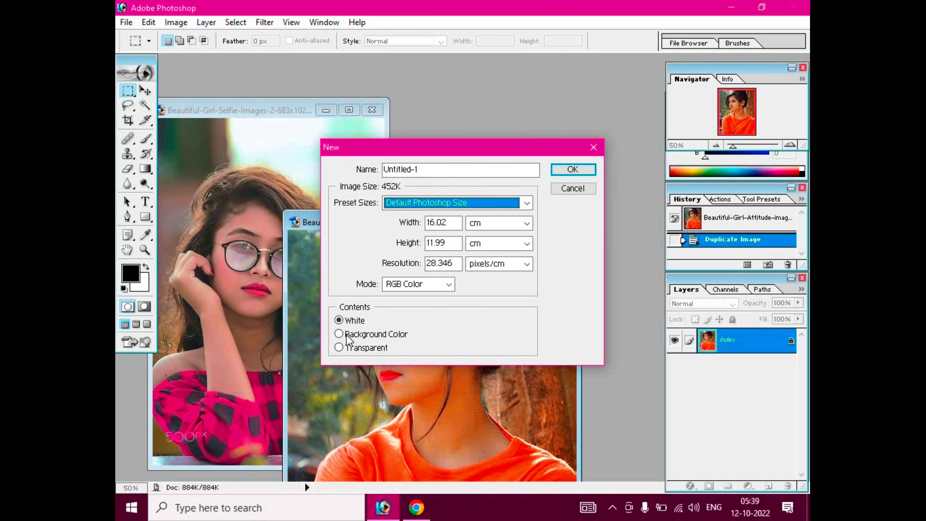
pyautogui.click(346, 334)
pyautogui.click(574, 170)
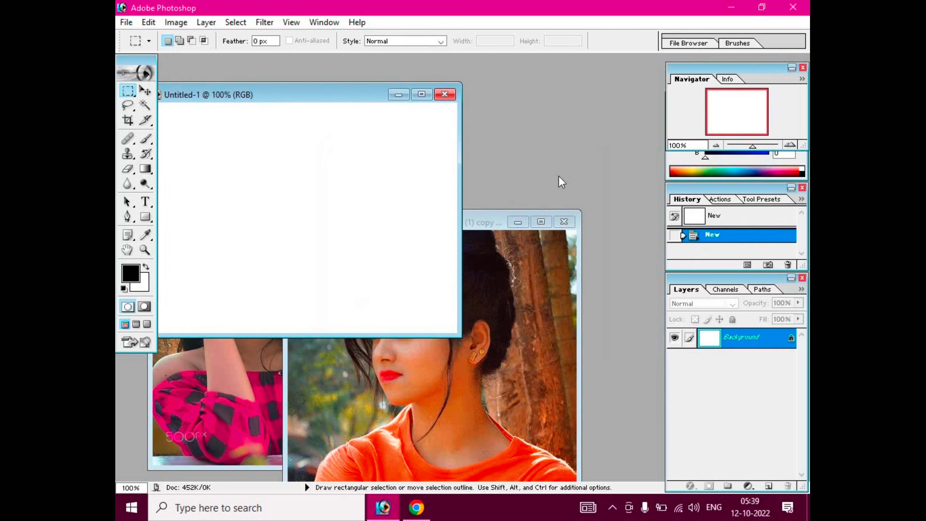
# Duplicate the Untitled-1 Background layer and maximize the document window.
pyautogui.moveTo(223, 95); pyautogui.dragTo(430, 123)
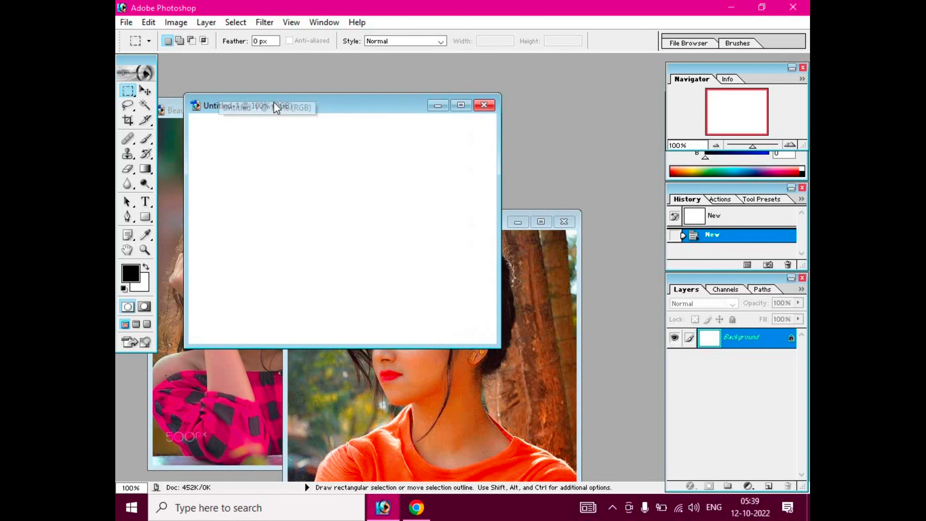
pyautogui.rightClick(740, 349)
pyautogui.click(705, 215)
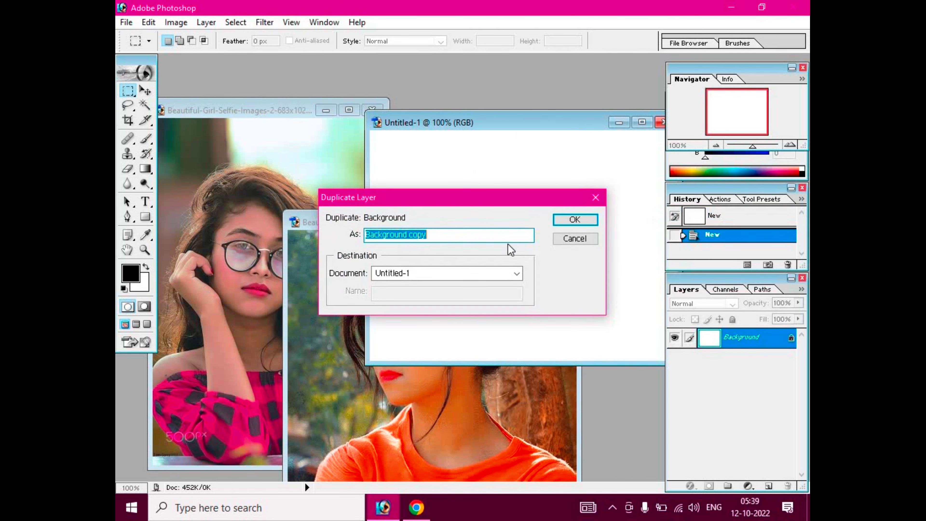
pyautogui.click(576, 220)
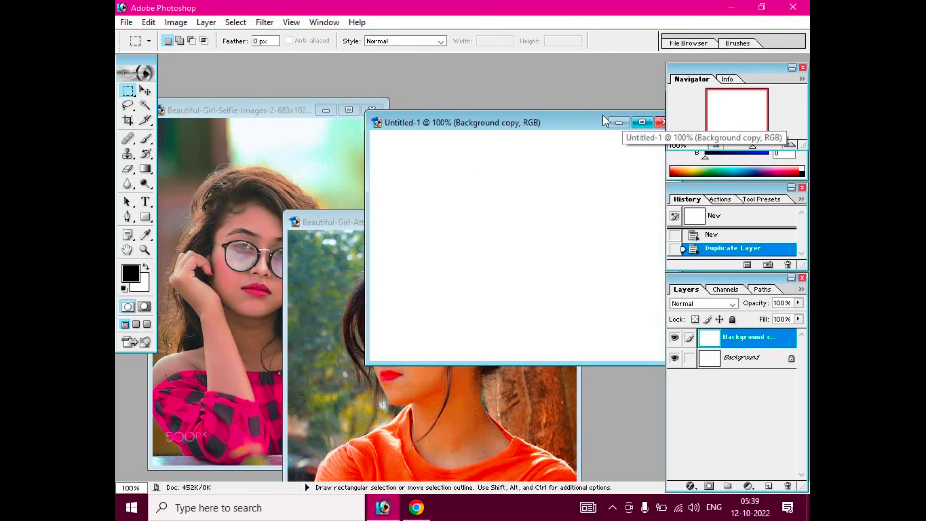
pyautogui.click(641, 122)
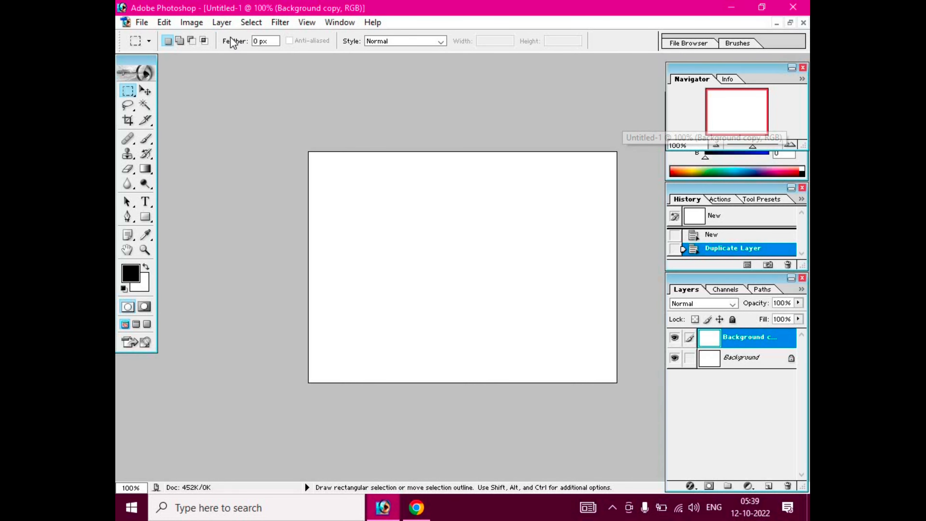
pyautogui.click(218, 23)
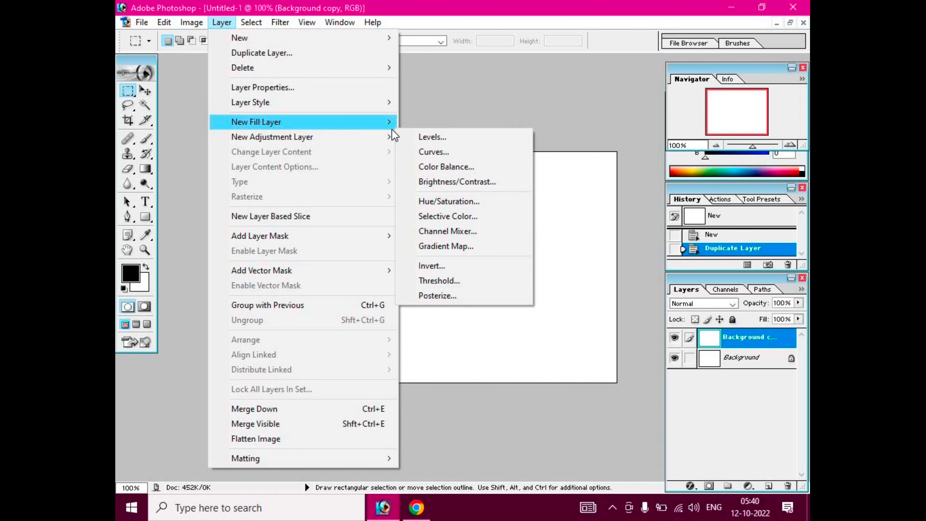
pyautogui.moveTo(256, 122)
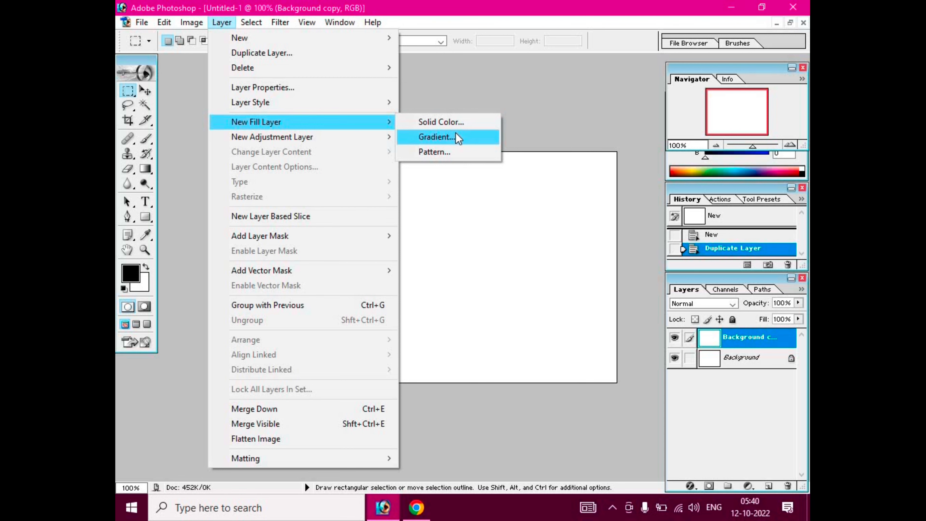
pyautogui.click(455, 137)
pyautogui.click(553, 236)
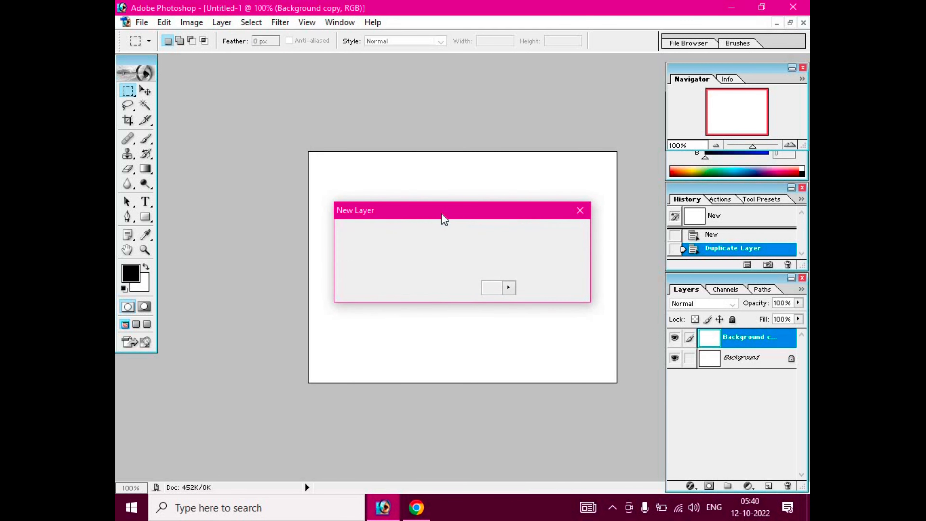
pyautogui.click(436, 219)
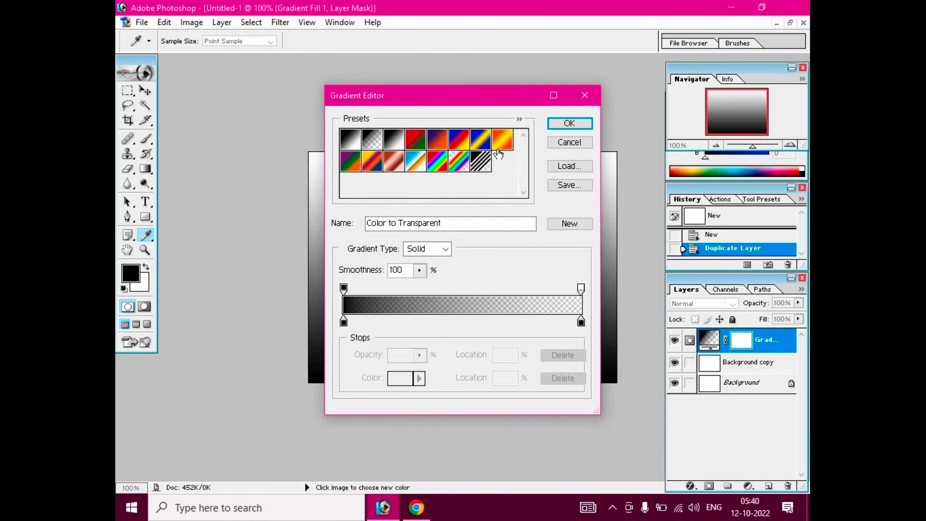
pyautogui.click(501, 150)
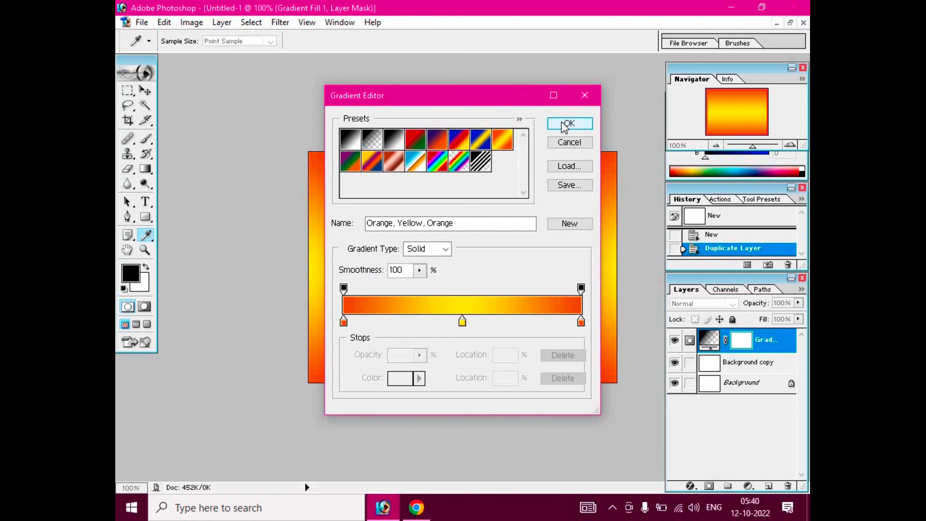
pyautogui.click(564, 125)
pyautogui.click(520, 120)
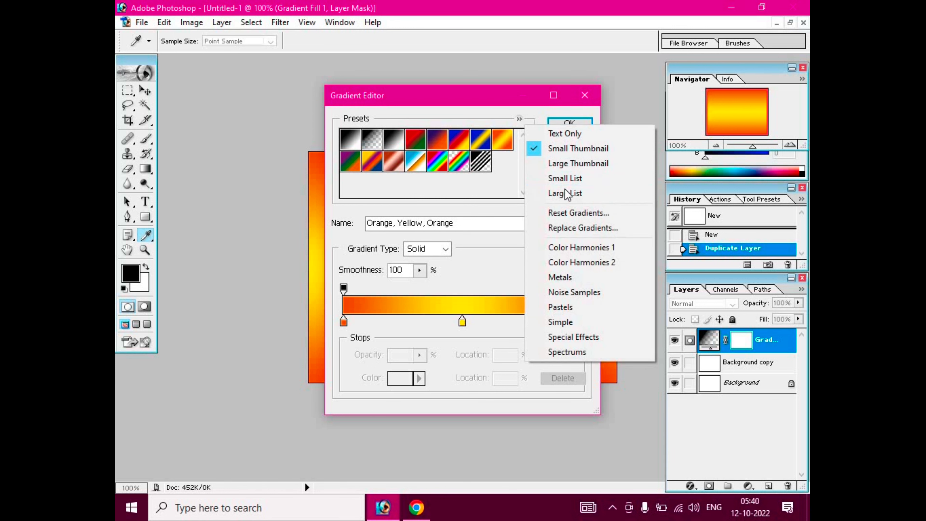
pyautogui.click(569, 163)
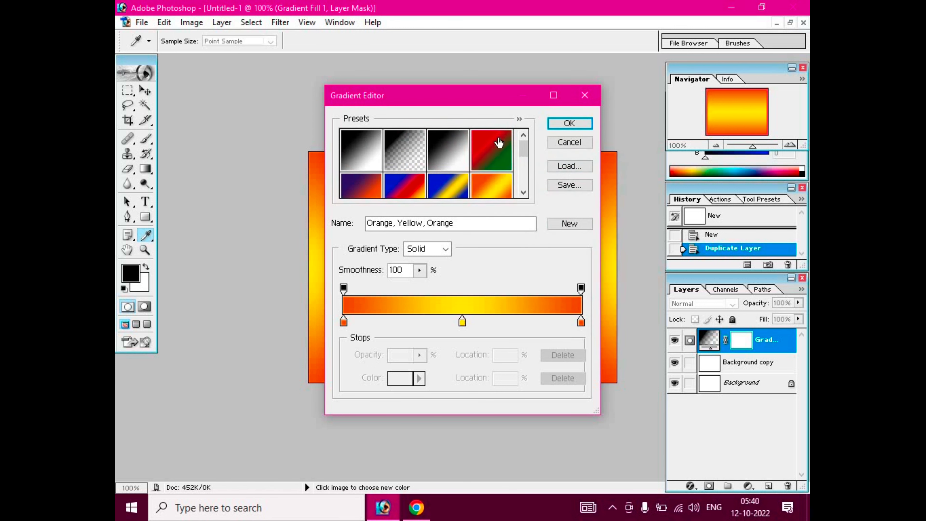
pyautogui.moveTo(493, 102)
pyautogui.mouseDown()
pyautogui.moveTo(277, 185)
pyautogui.moveTo(278, 201)
pyautogui.mouseUp()
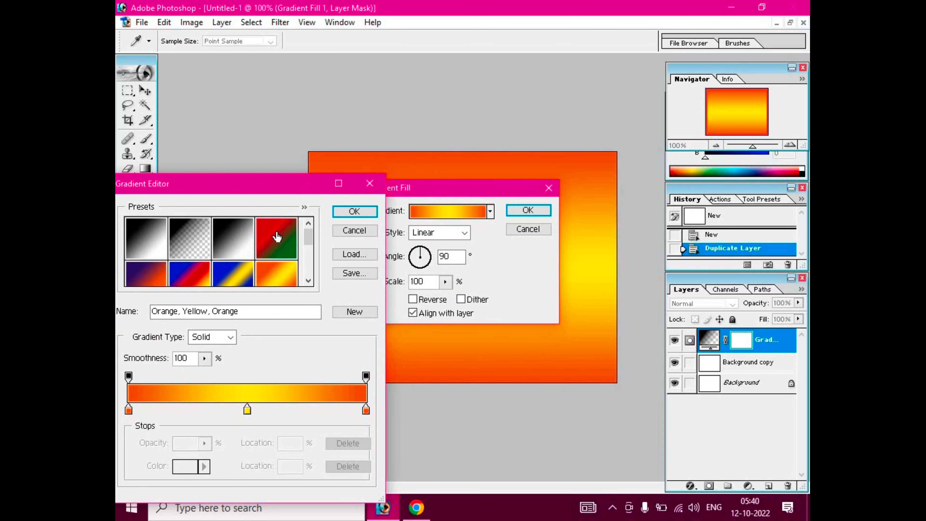
pyautogui.click(275, 239)
pyautogui.click(276, 272)
pyautogui.click(233, 276)
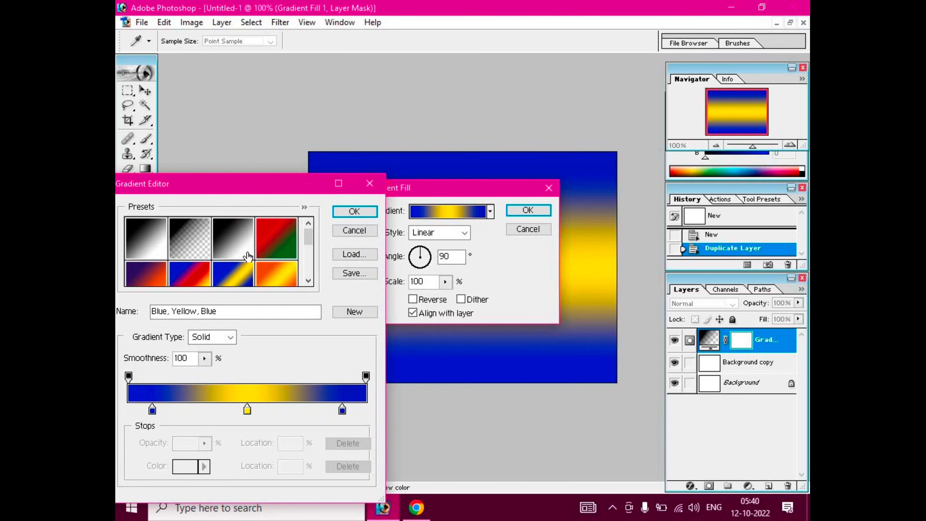
pyautogui.click(214, 242)
pyautogui.click(172, 246)
pyautogui.click(353, 230)
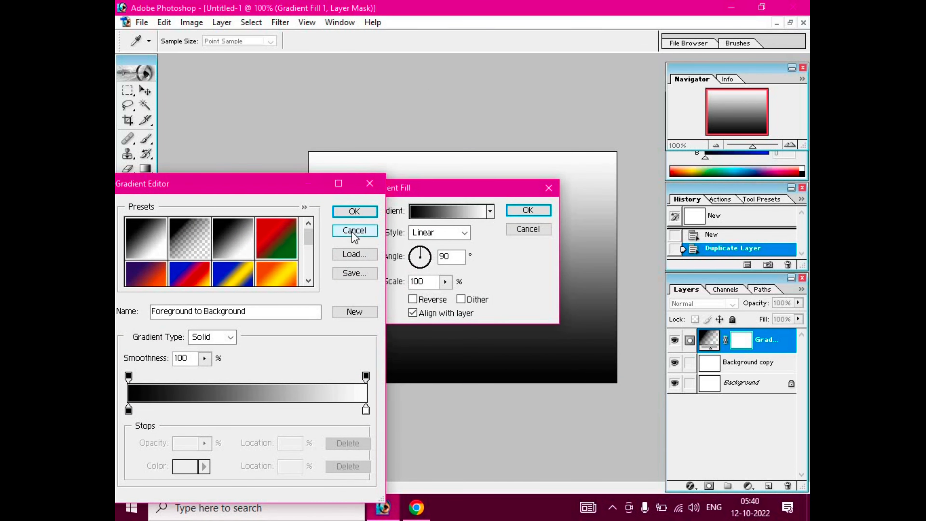
pyautogui.click(521, 231)
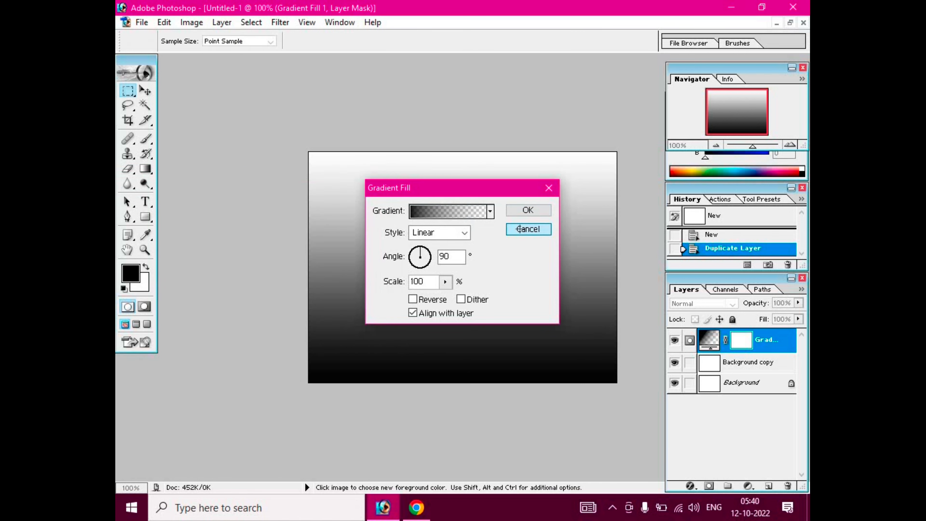
# Add a new Gradient Fill 1 layer to Untitled-1 and bring up its gradient presets.
pyautogui.click(223, 23)
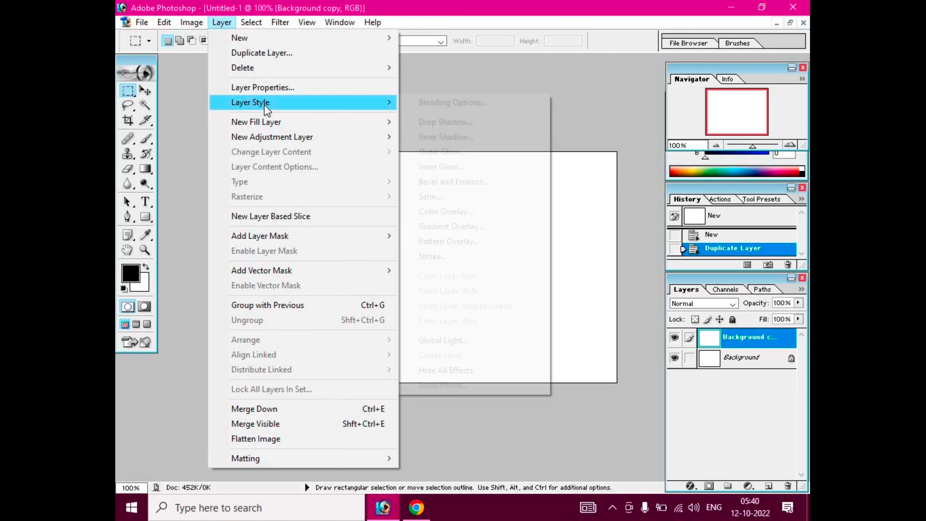
pyautogui.moveTo(256, 121)
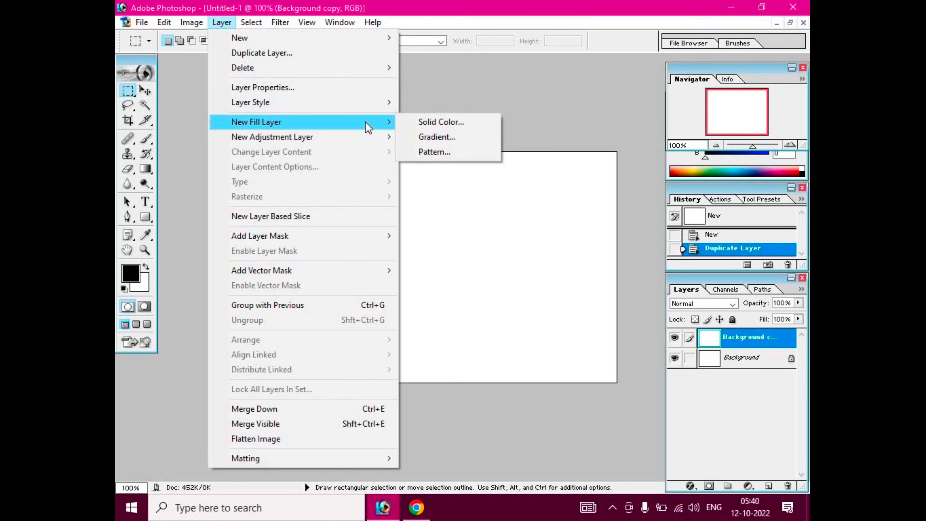
pyautogui.click(459, 142)
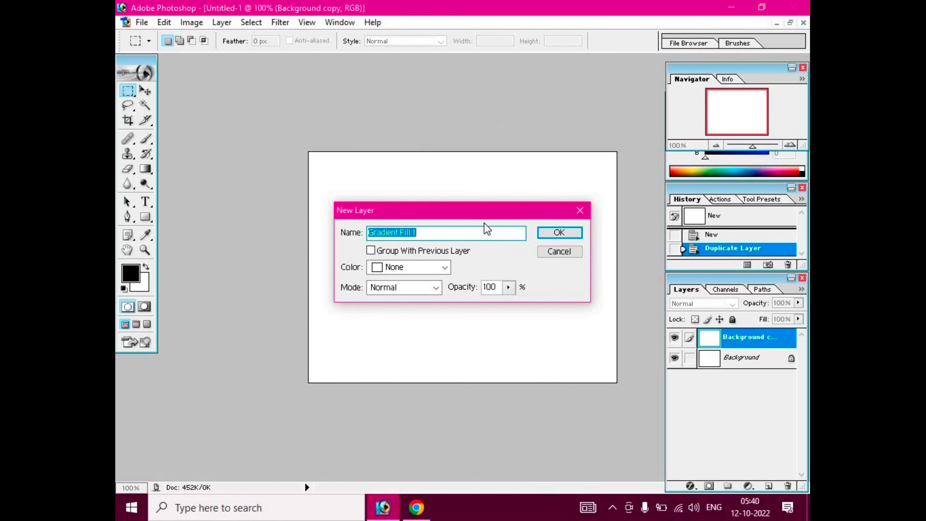
pyautogui.click(562, 235)
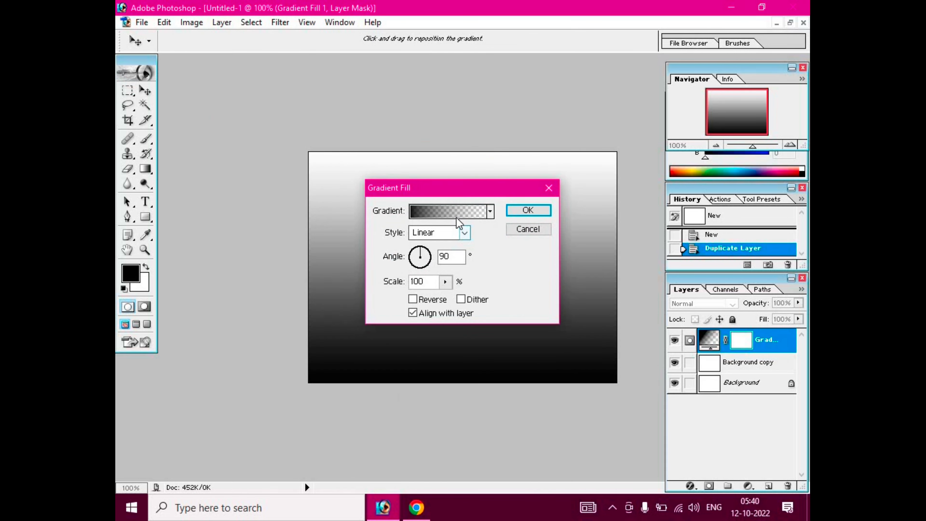
pyautogui.click(456, 219)
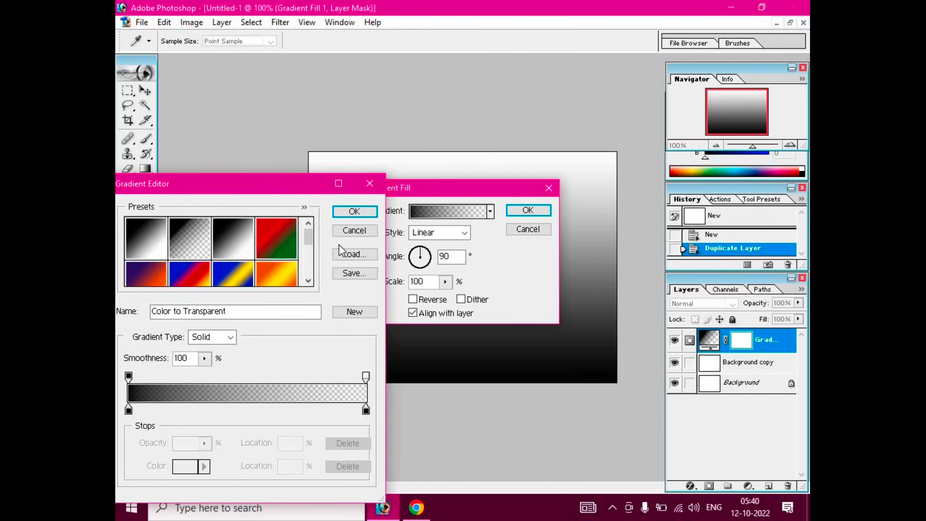
# Cycle the gradient preset view through names, small, large thumbnails and small list, ending on large.
pyautogui.click(304, 207)
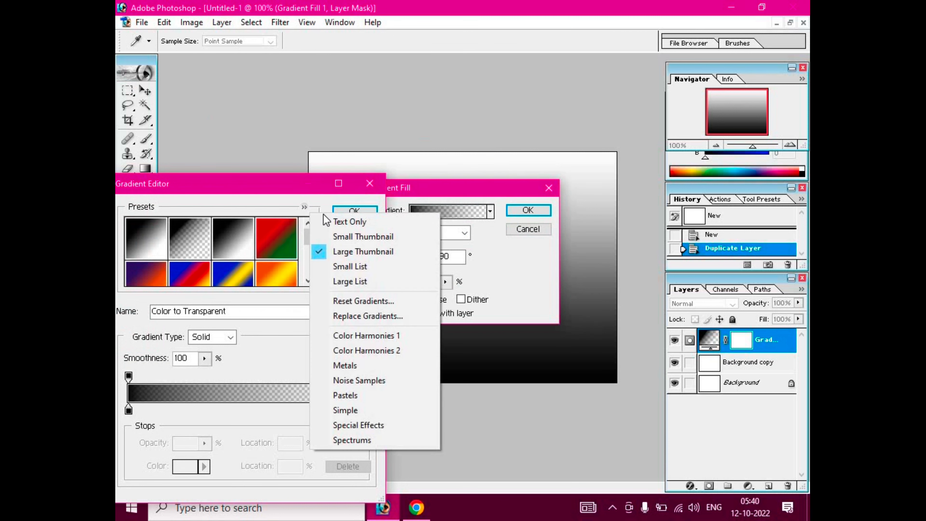
pyautogui.click(341, 223)
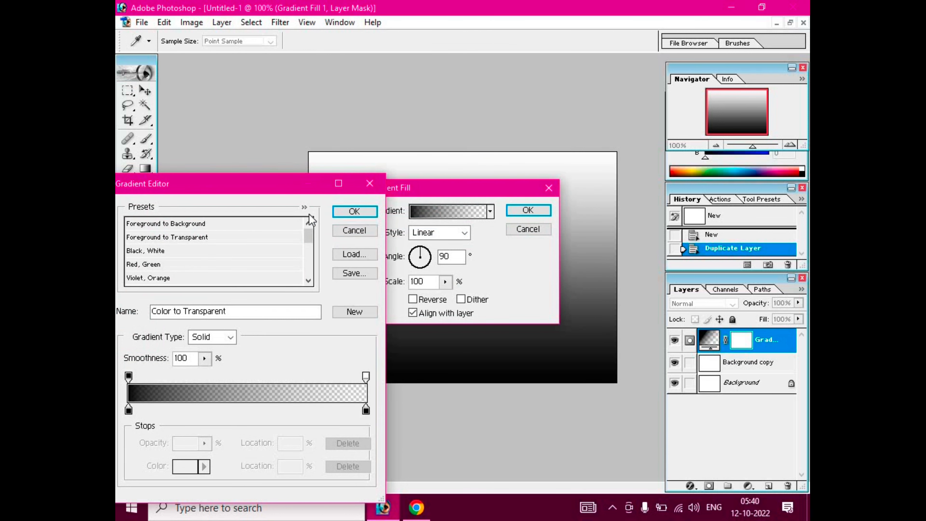
pyautogui.click(304, 207)
pyautogui.click(339, 236)
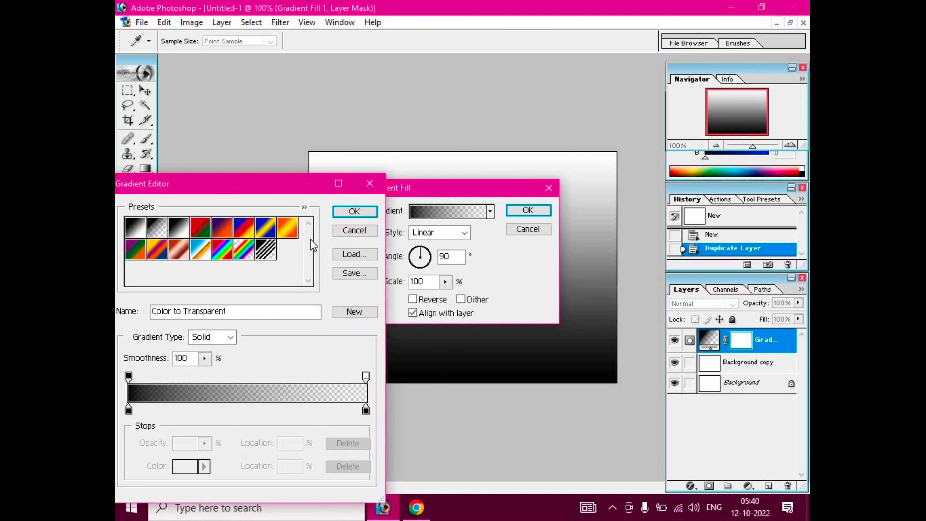
pyautogui.click(305, 207)
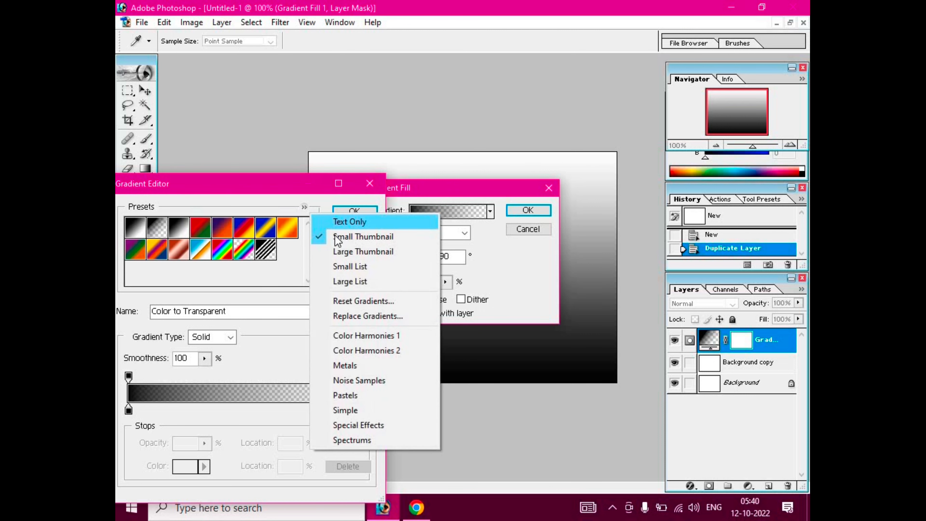
pyautogui.click(340, 251)
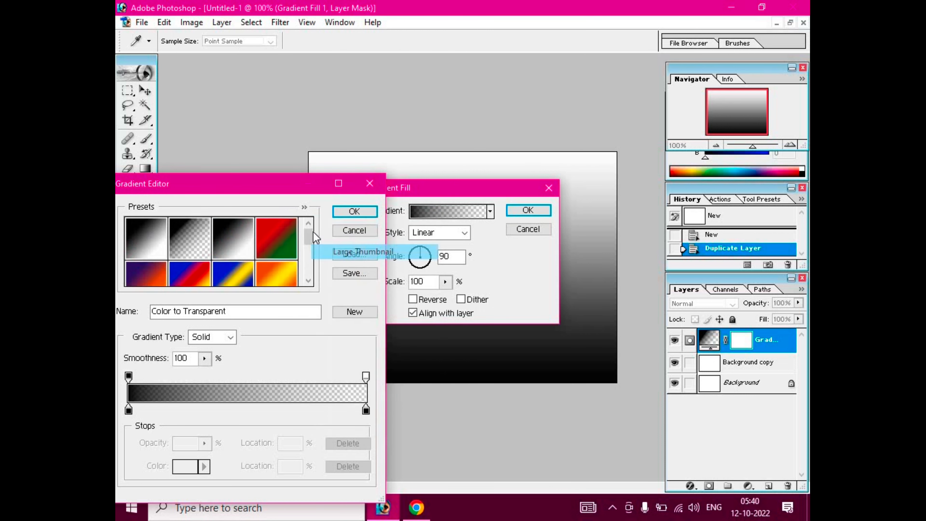
pyautogui.click(304, 207)
pyautogui.click(339, 267)
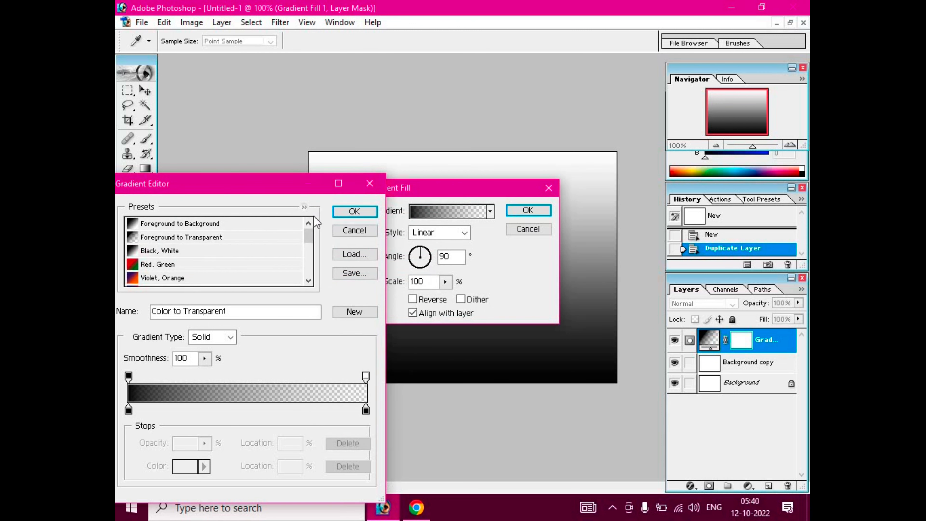
pyautogui.click(305, 208)
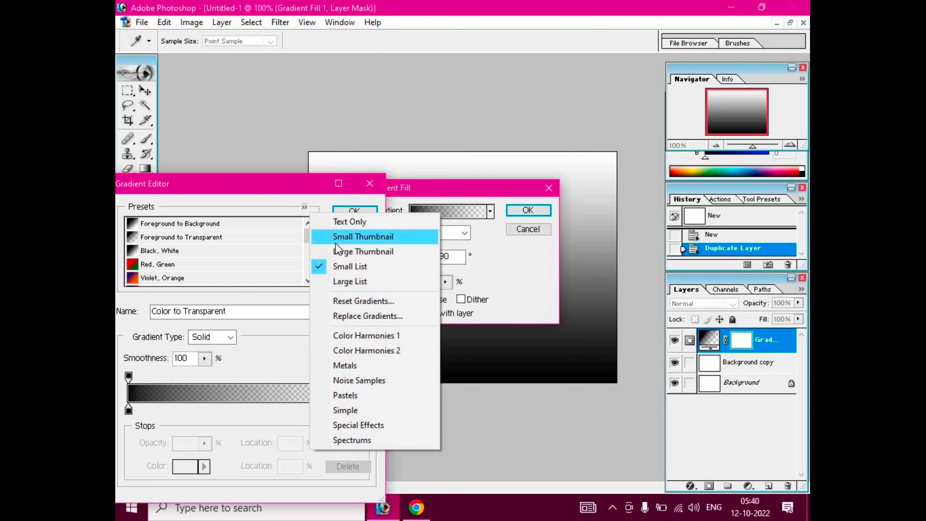
pyautogui.click(339, 251)
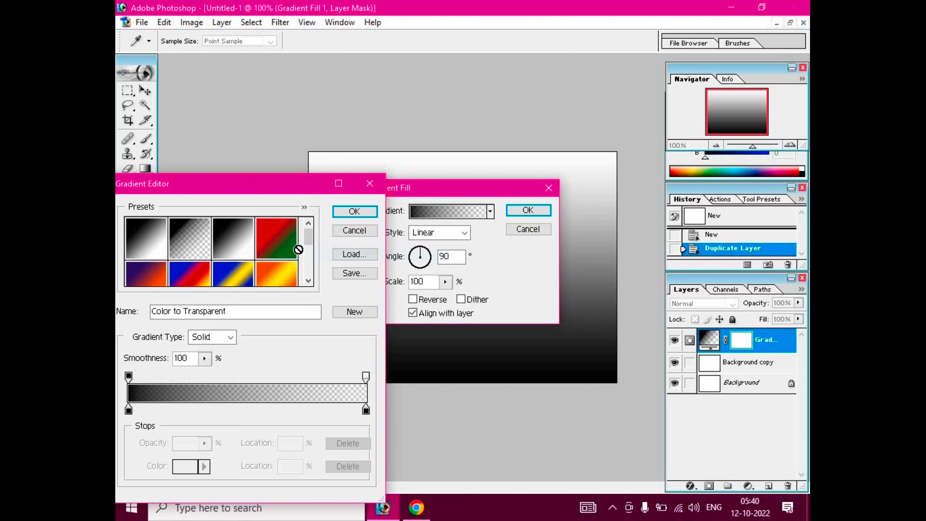
# Pick the Orange, Yellow, Orange preset and apply the gradient fill layer.
pyautogui.click(281, 270)
pyautogui.click(353, 212)
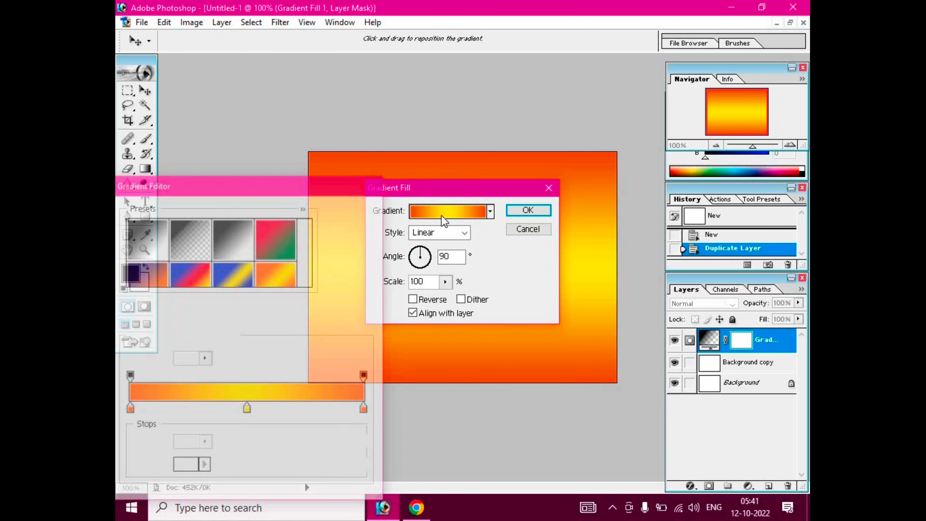
pyautogui.click(531, 214)
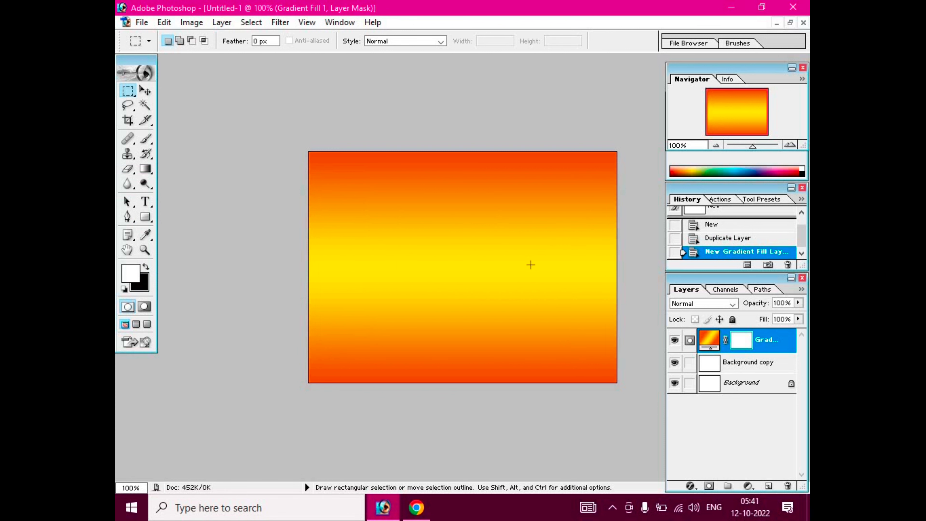
# Maximize the selfie document and zoom it to 66.7% and back to 50%.
pyautogui.click(791, 22)
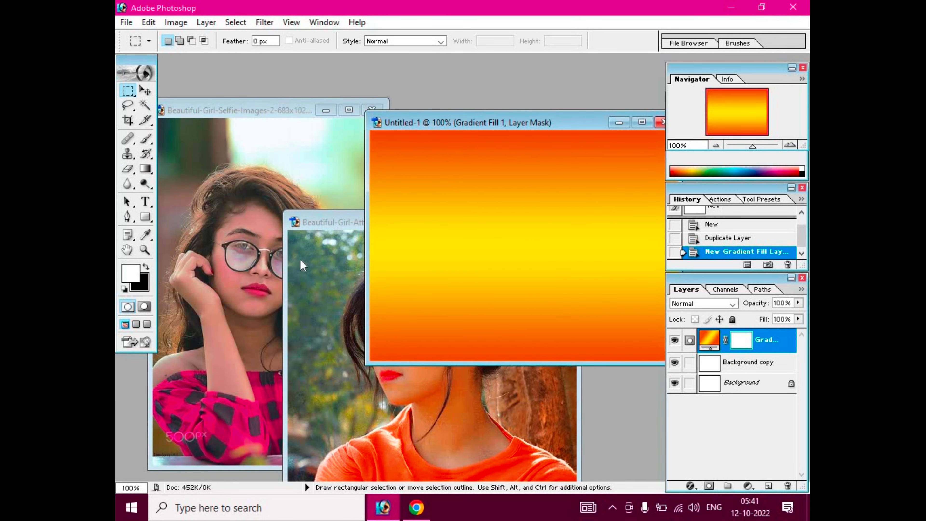
pyautogui.click(236, 252)
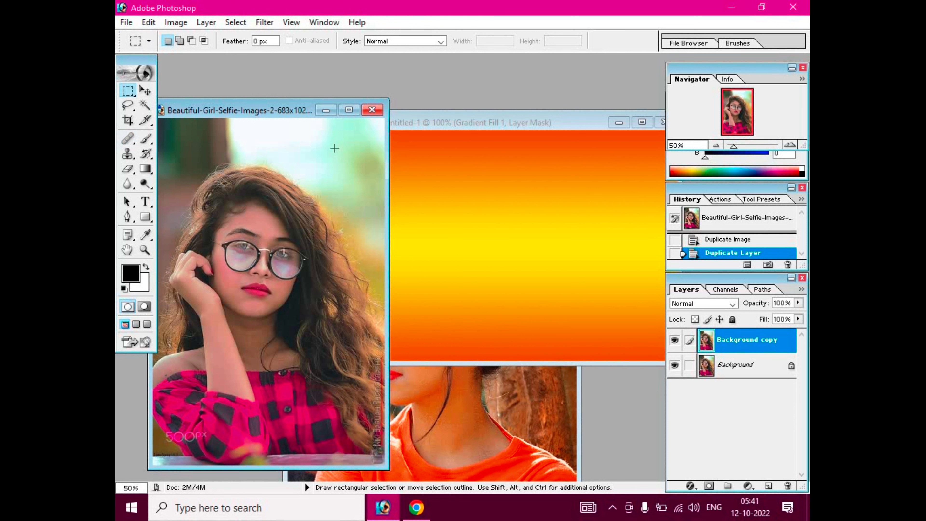
pyautogui.click(348, 106)
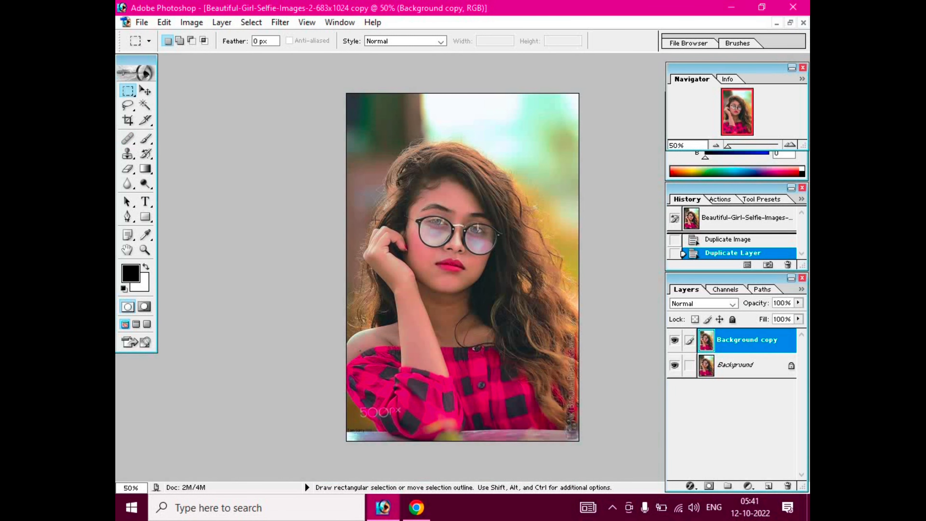
pyautogui.hotkey('ctrl', '+')
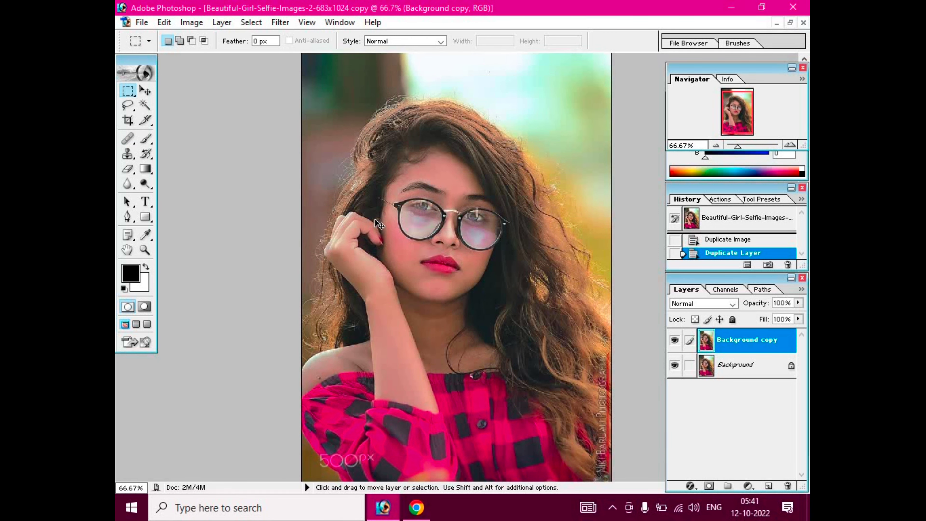
pyautogui.hotkey('ctrl', '-')
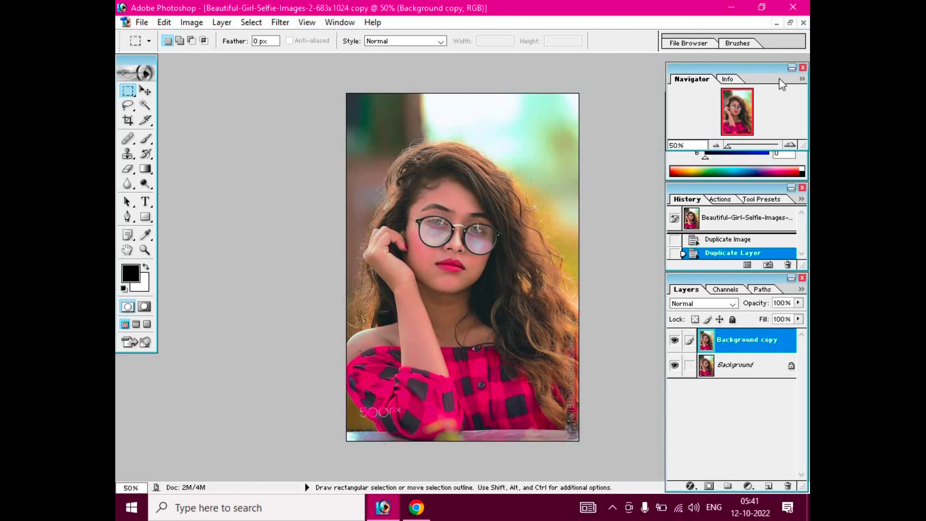
# Maximize the orange-shirt portrait copy 2 in place of the selfie.
pyautogui.click(790, 22)
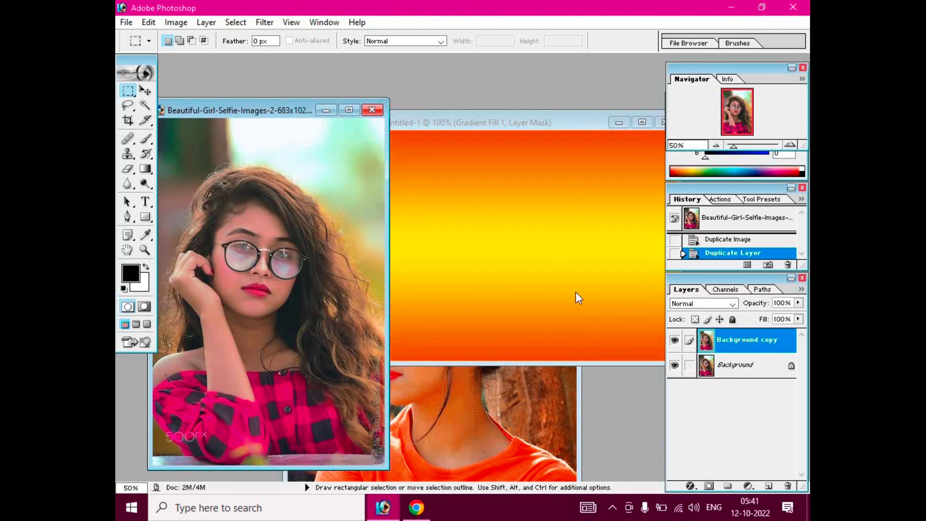
pyautogui.click(519, 431)
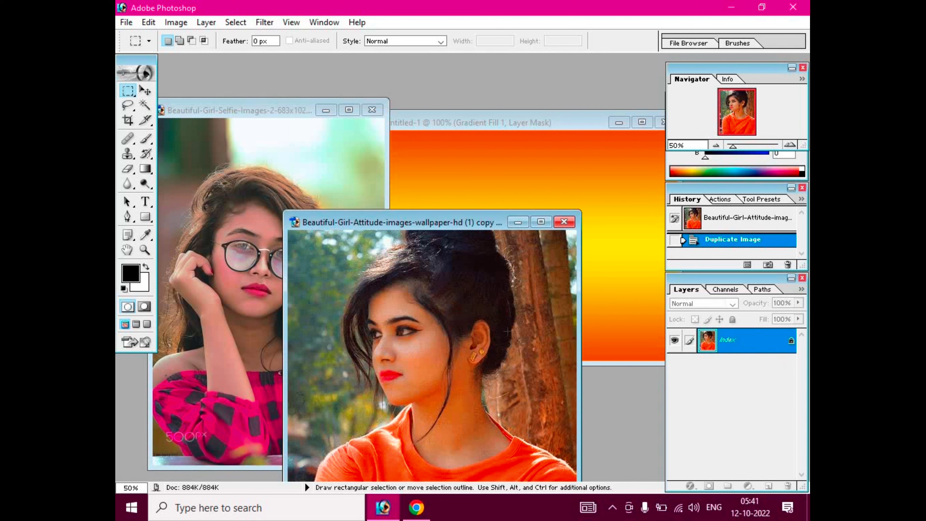
pyautogui.click(541, 221)
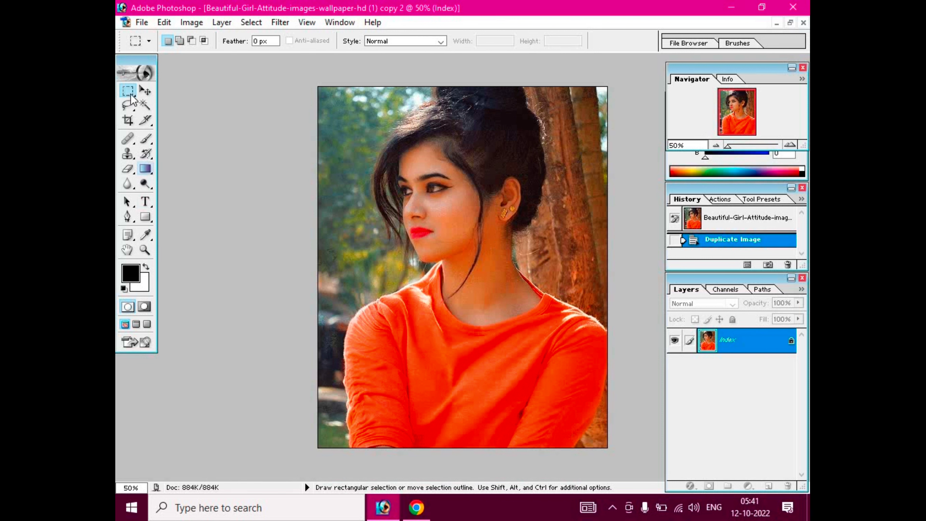
# Choose the Polygonal Lasso Tool and place the first outline point at the girl's chin.
pyautogui.click(131, 105)
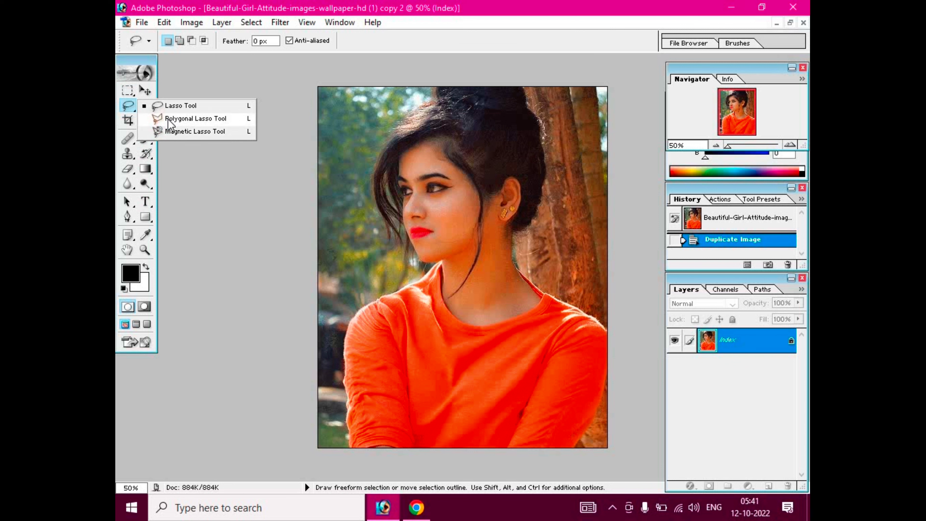
pyautogui.click(186, 118)
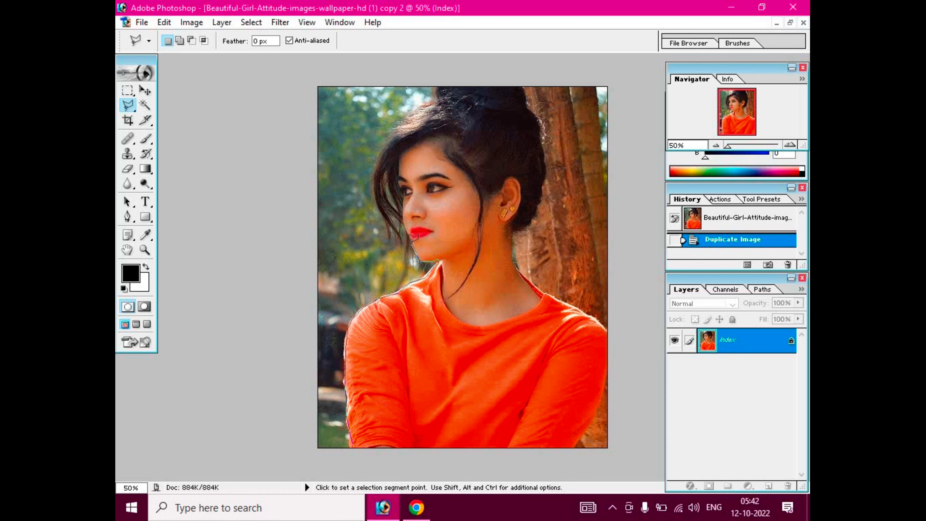
pyautogui.click(404, 223)
# Trace polygonal lasso points up the face and across the top of the girl's hair.
pyautogui.click(376, 155)
pyautogui.click(382, 143)
pyautogui.click(399, 120)
pyautogui.click(437, 86)
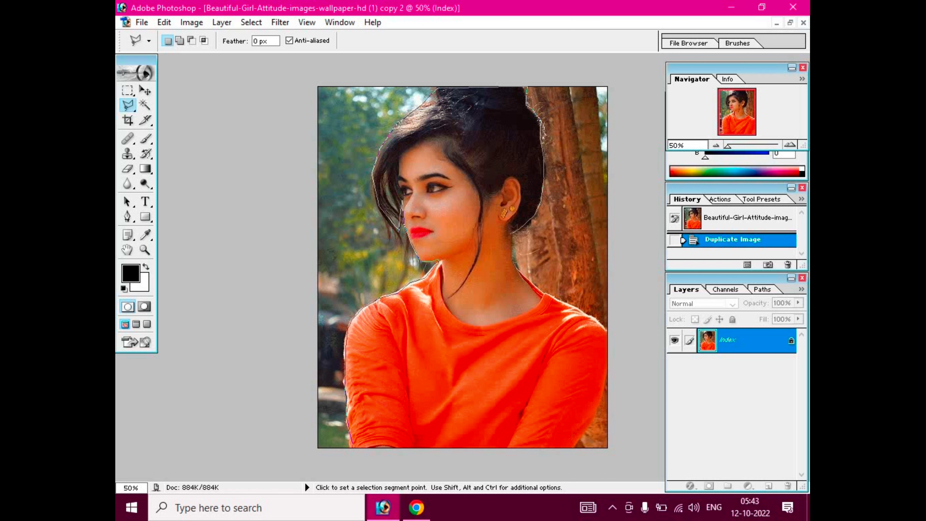
# Continue the outline down the ear, neck and shoulder to the bottom corner and close it.
pyautogui.click(511, 232)
pyautogui.click(518, 269)
pyautogui.click(545, 294)
pyautogui.click(606, 327)
pyautogui.click(608, 368)
pyautogui.click(573, 449)
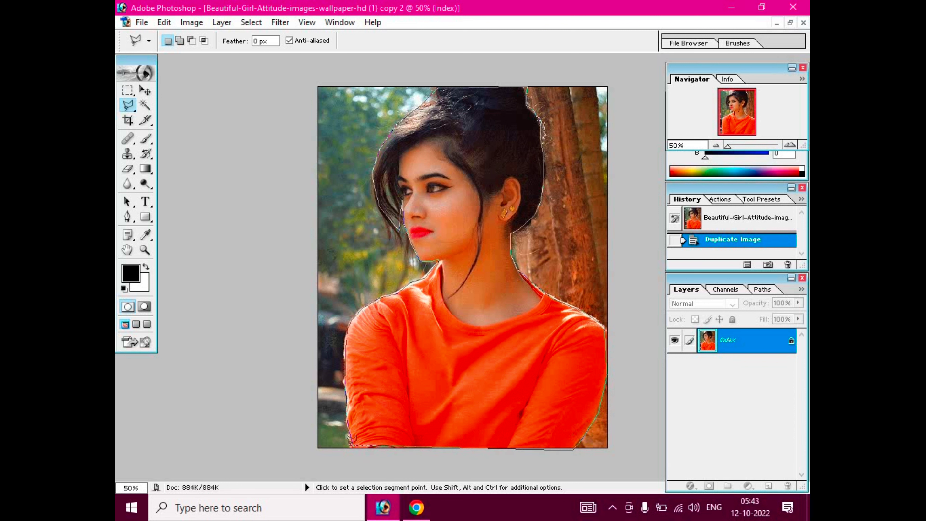
pyautogui.click(353, 442)
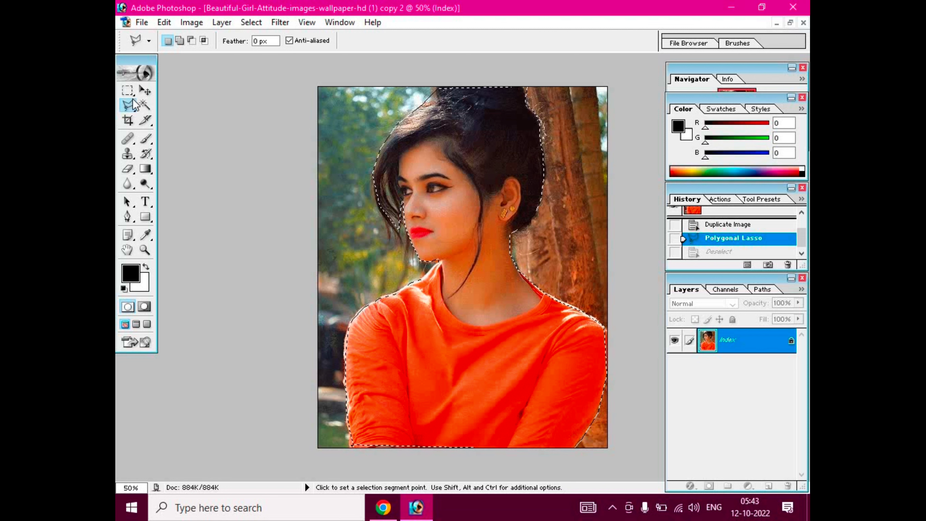
# Drag the selected girl into Untitled-1 as Layer 1, position her lower right, and cancel a transform.
pyautogui.click(143, 91)
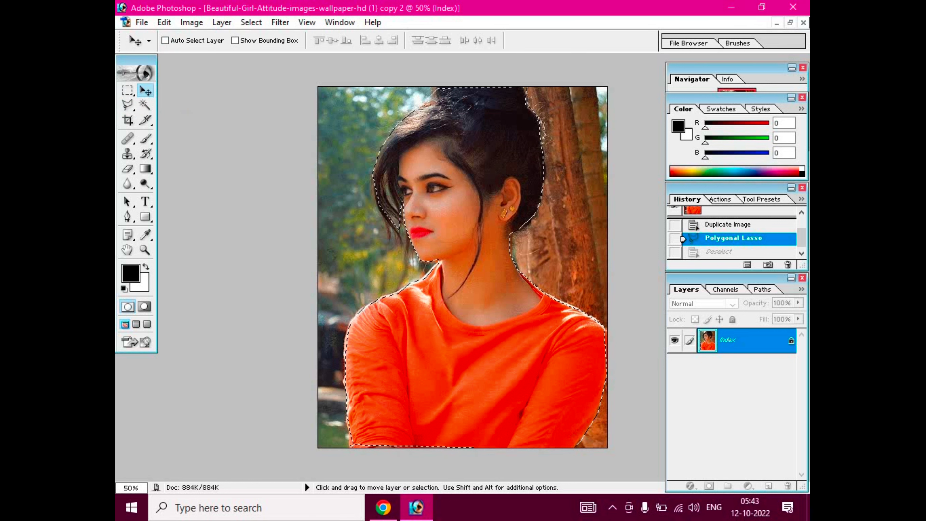
pyautogui.click(790, 23)
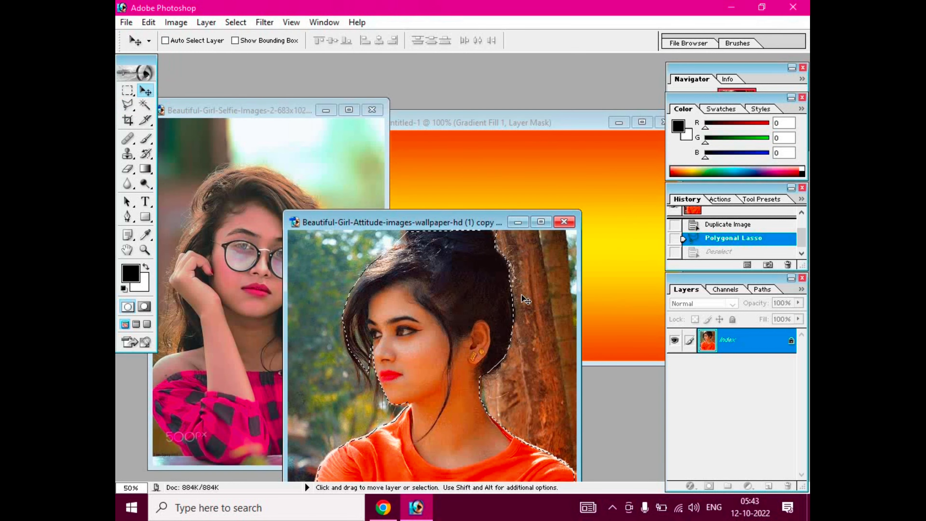
pyautogui.moveTo(498, 313); pyautogui.dragTo(526, 191)
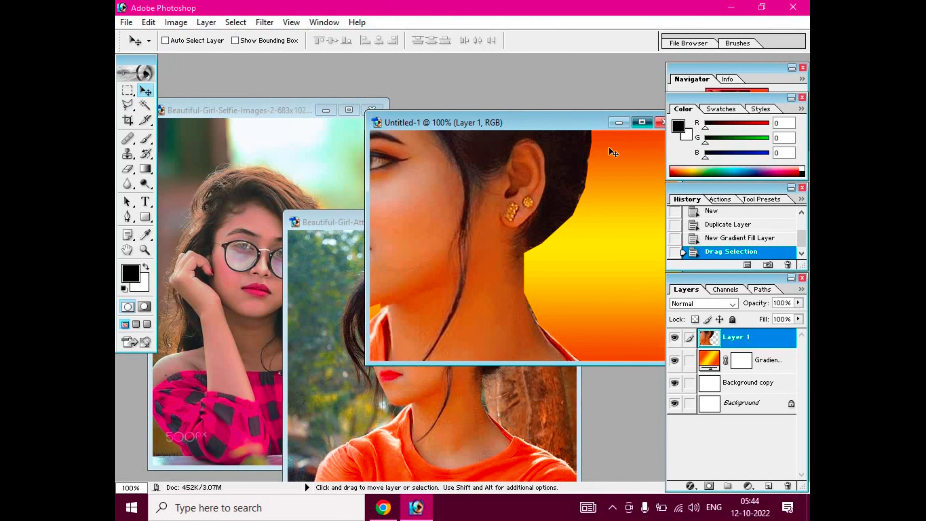
pyautogui.click(642, 122)
pyautogui.moveTo(403, 235)
pyautogui.mouseDown()
pyautogui.moveTo(409, 261)
pyautogui.moveTo(483, 243)
pyautogui.moveTo(473, 265)
pyautogui.mouseUp()
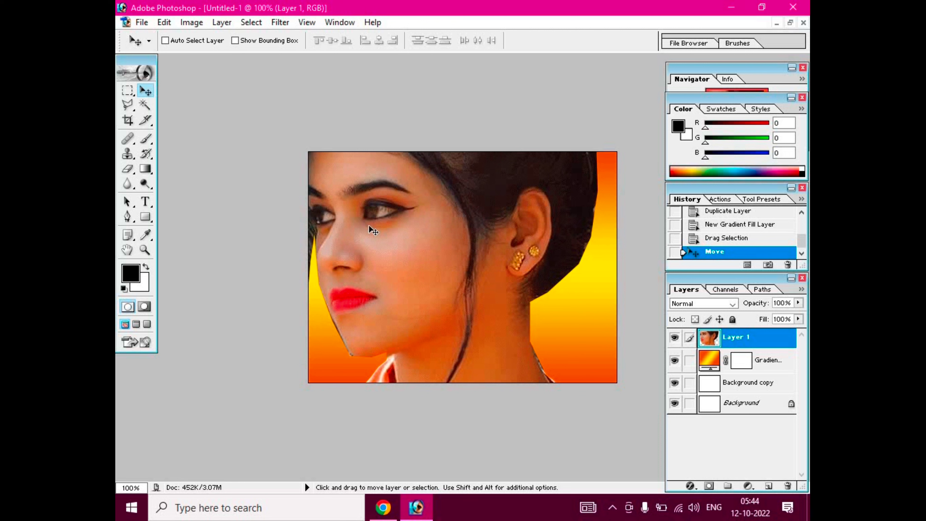
pyautogui.hotkey('ctrl', 't')
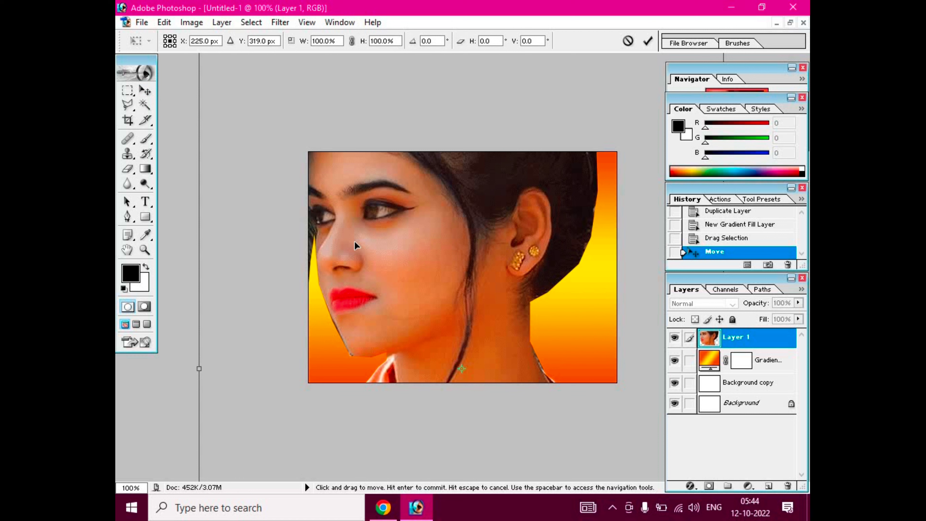
pyautogui.click(628, 40)
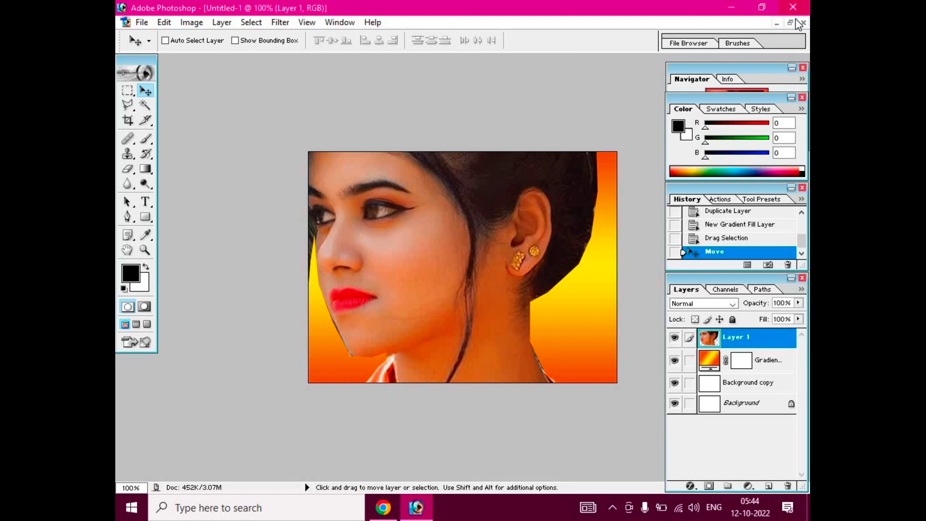
# Bring the orange-shirt portrait forward and open the Polygonal Lasso's context menu on its selection.
pyautogui.click(790, 23)
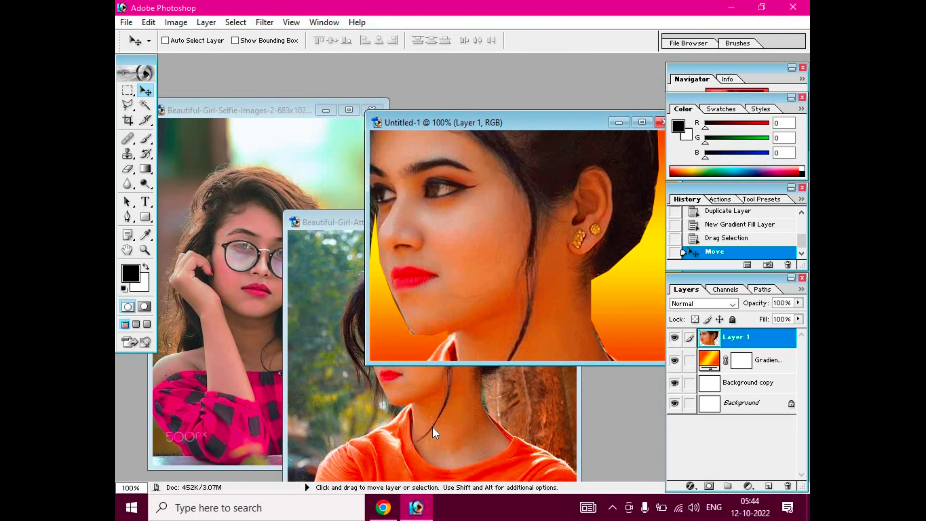
pyautogui.click(368, 397)
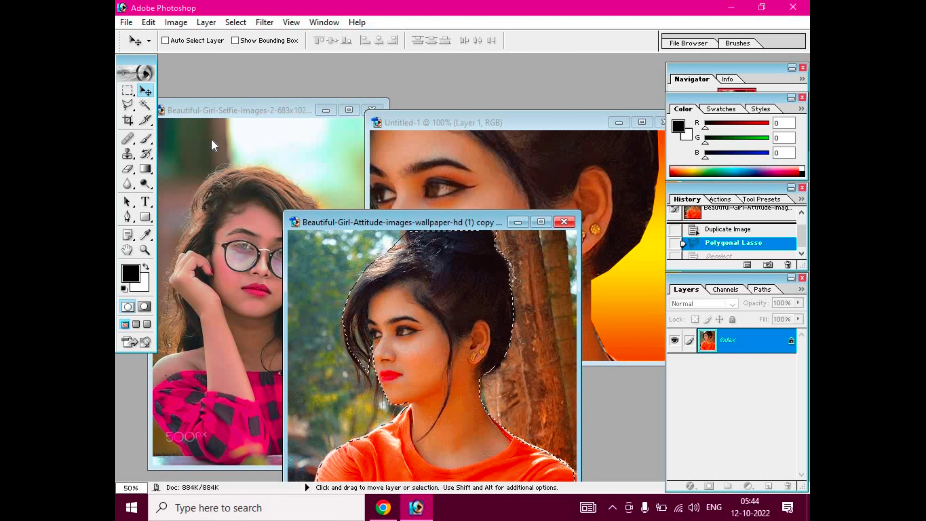
pyautogui.click(127, 105)
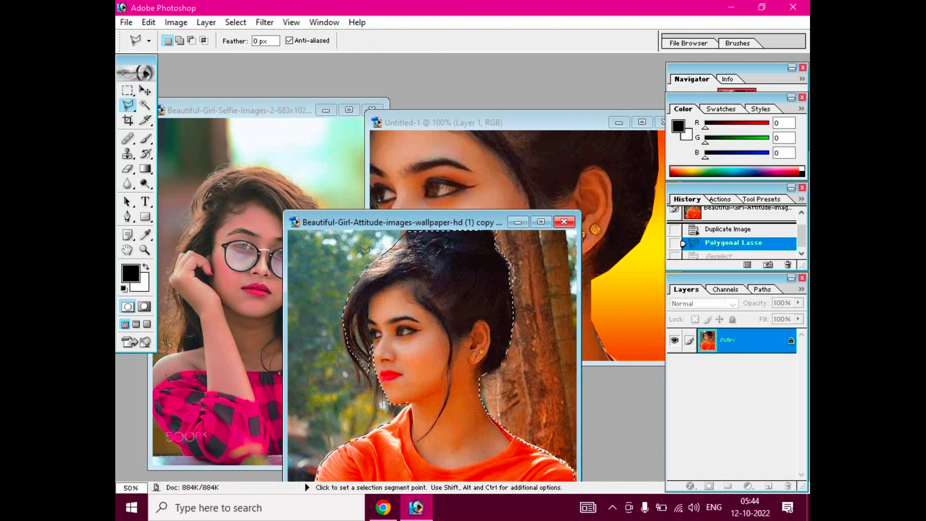
pyautogui.rightClick(420, 292)
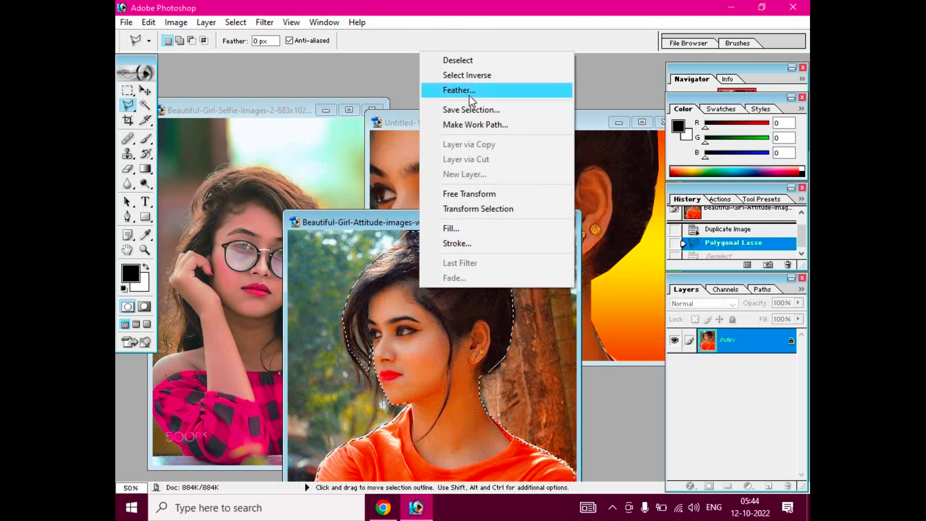
pyautogui.click(347, 219)
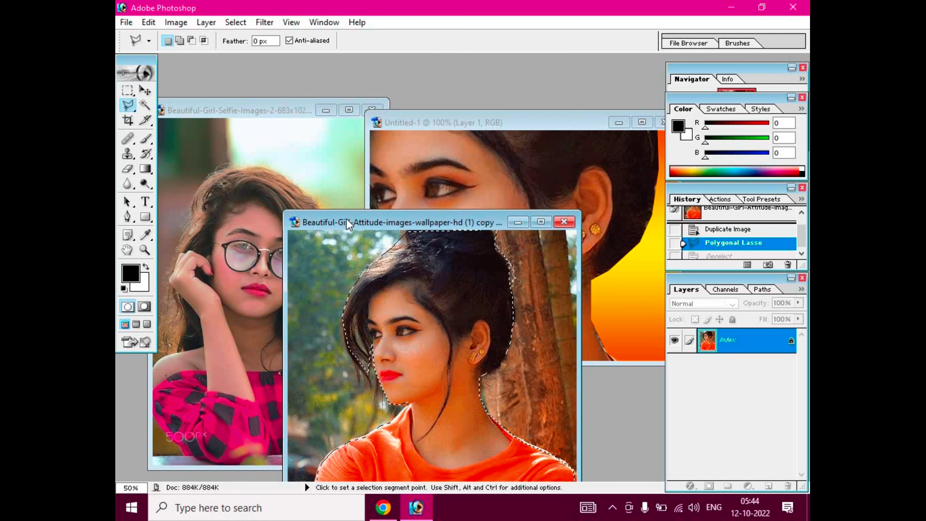
pyautogui.rightClick(347, 218)
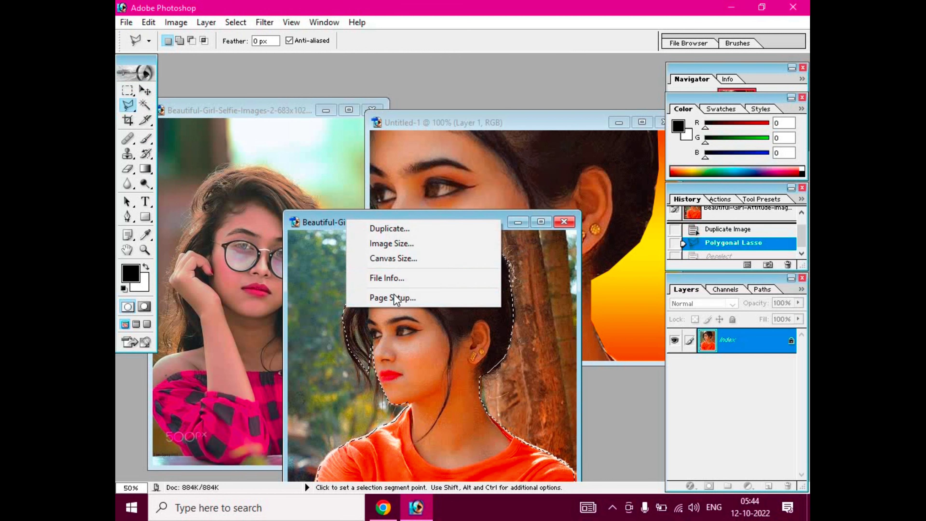
pyautogui.click(393, 247)
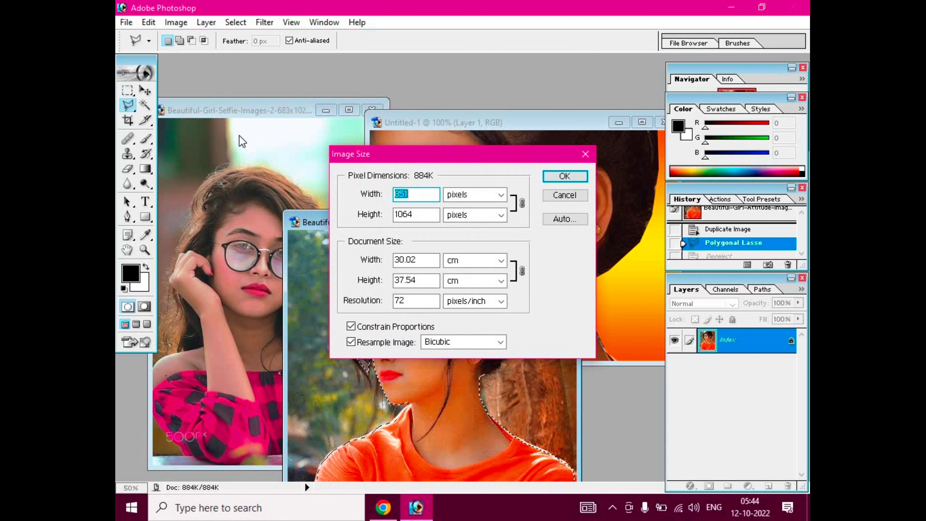
pyautogui.click(126, 22)
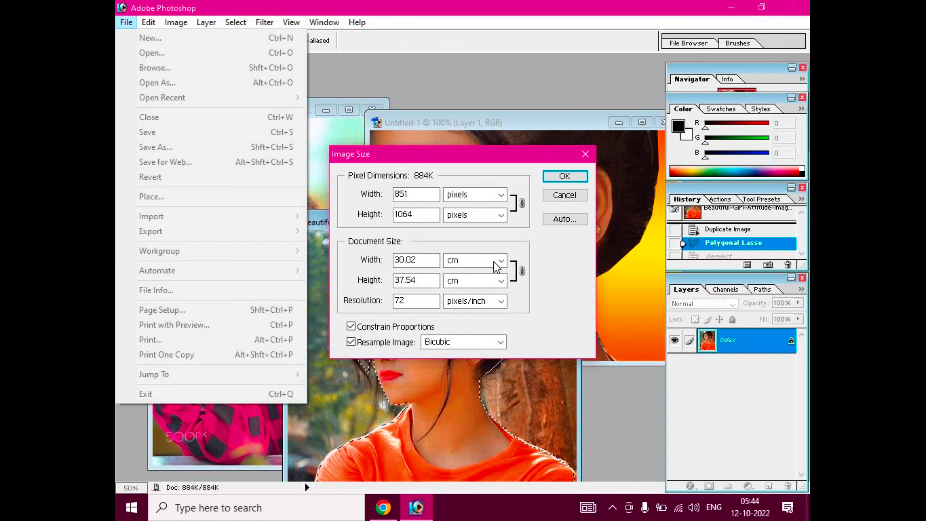
pyautogui.click(445, 239)
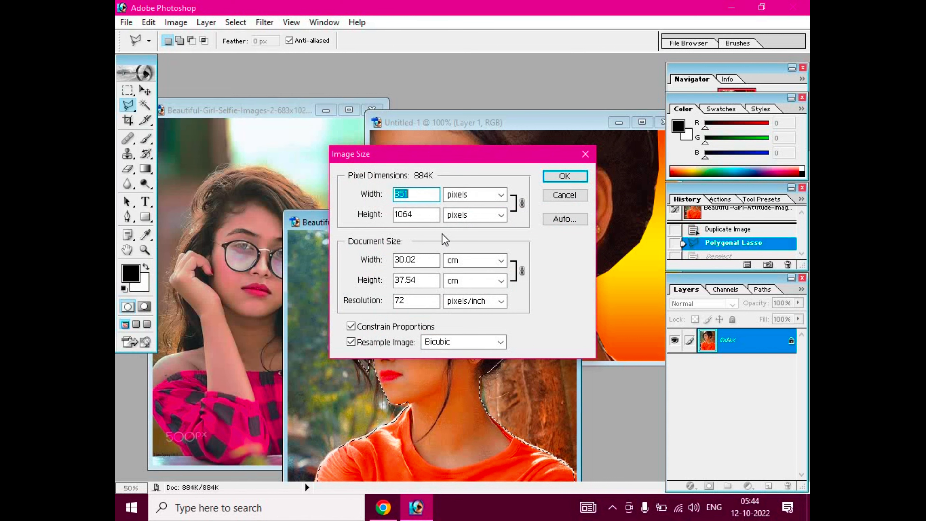
pyautogui.click(411, 194)
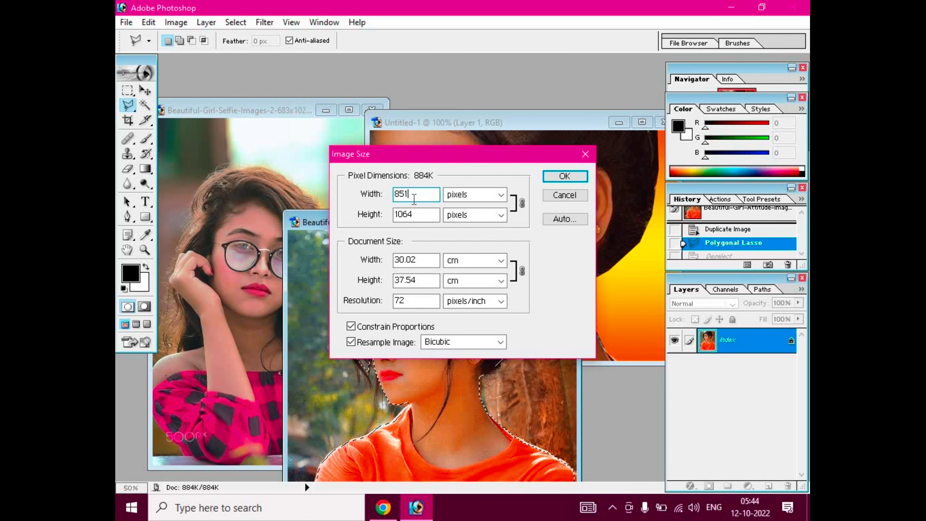
pyautogui.click(416, 216)
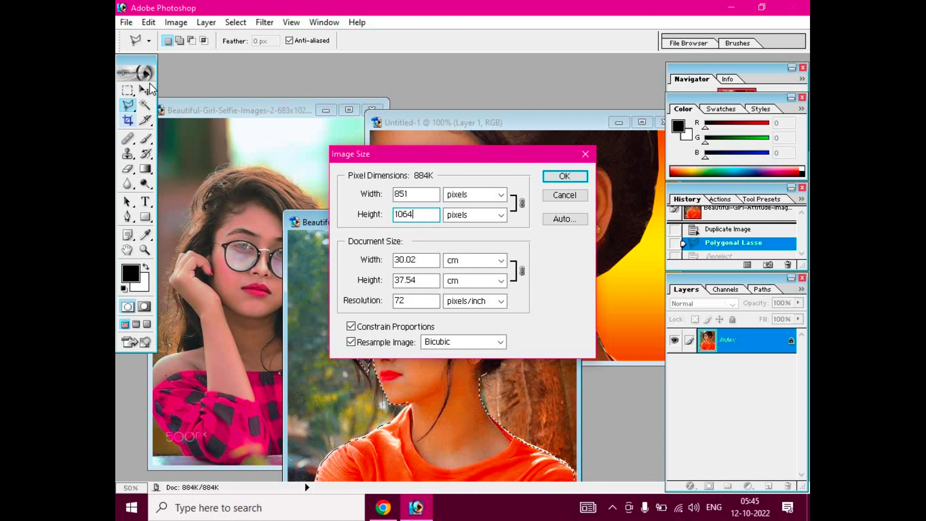
# Close Image Size unchanged and start a new document from the File menu.
pyautogui.press('Return')
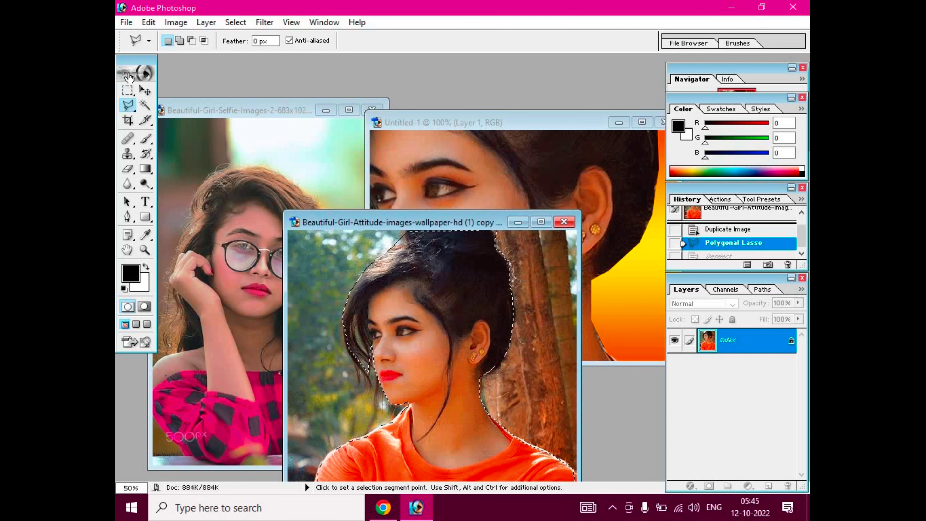
pyautogui.click(127, 22)
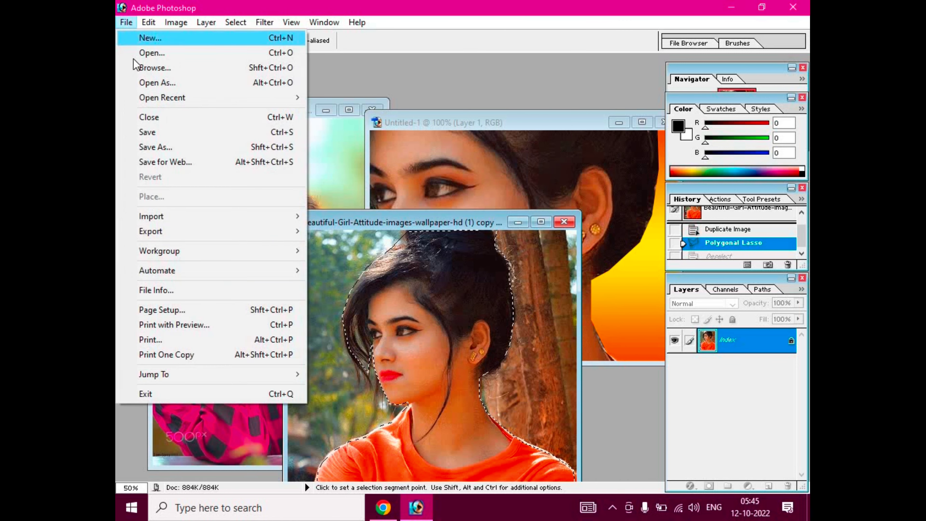
pyautogui.click(131, 38)
# Set the new canvas size to 62 cm wide by 80 cm tall.
pyautogui.click(447, 224)
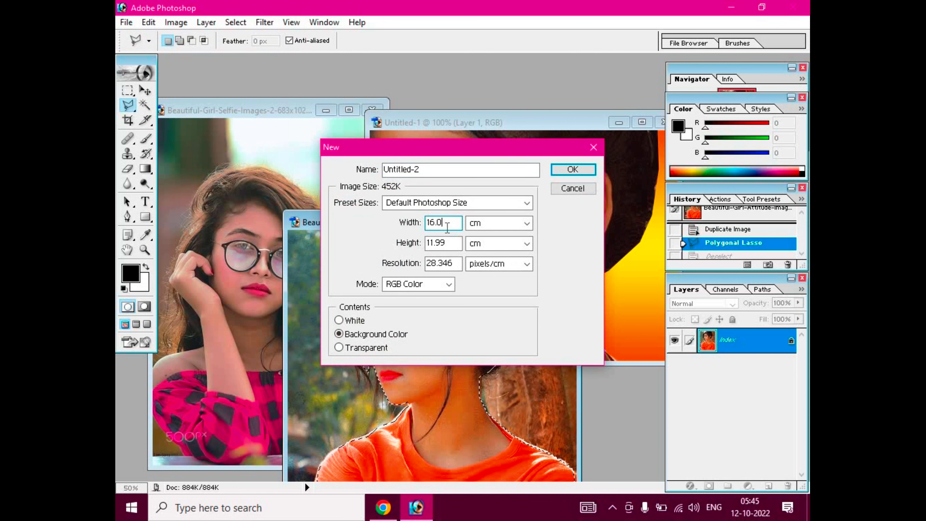
pyautogui.press('BackSpace')
pyautogui.press('BackSpace')
pyautogui.press('BackSpace')
pyautogui.write('3')
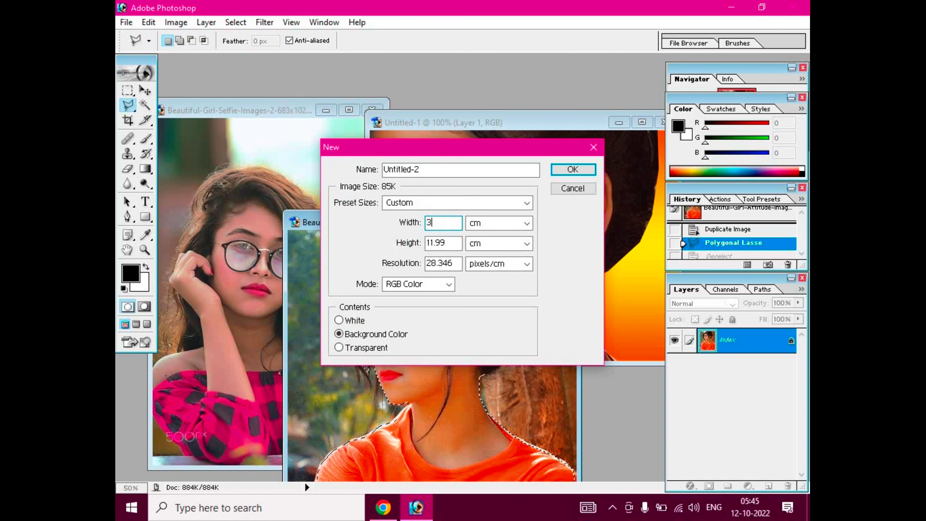
pyautogui.write('0')
pyautogui.click(446, 244)
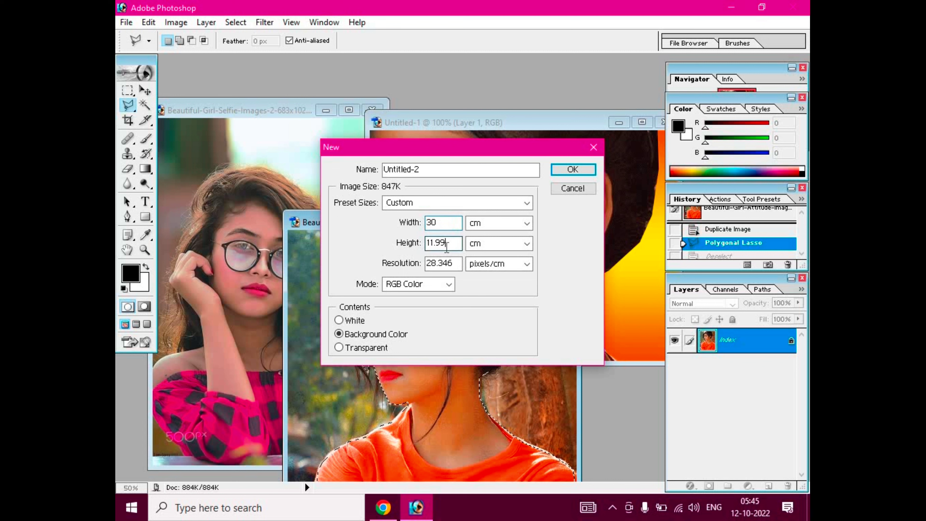
pyautogui.press('BackSpace')
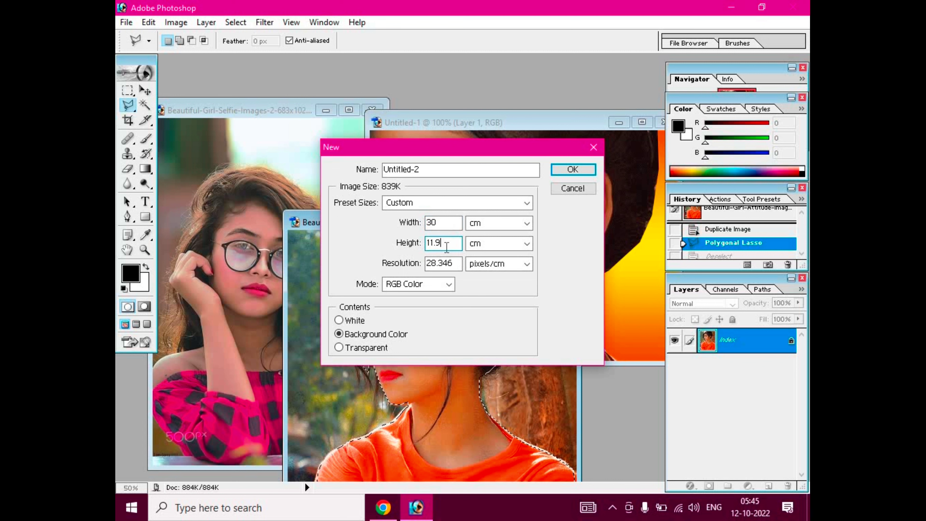
pyautogui.press('BackSpace')
pyautogui.press('BackSpace')
pyautogui.press('BackSpace')
pyautogui.press('BackSpace')
pyautogui.write('80')
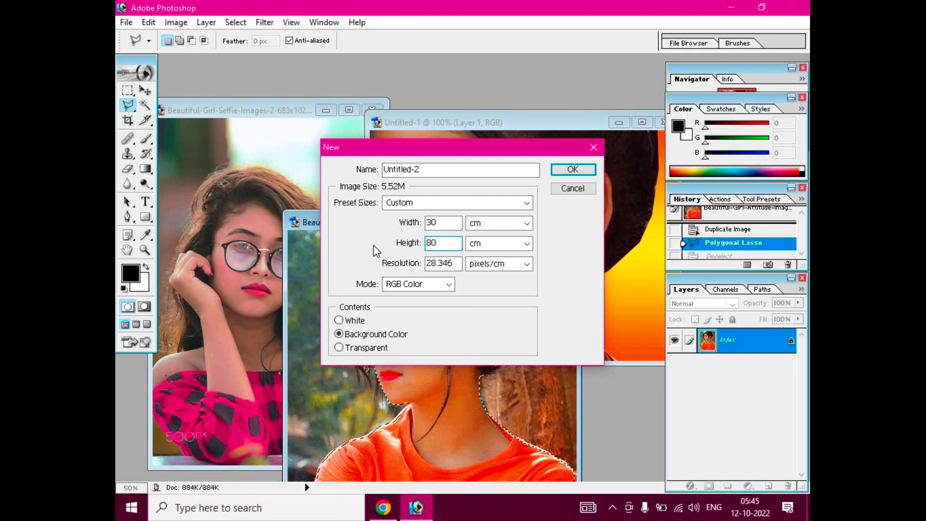
pyautogui.click(452, 220)
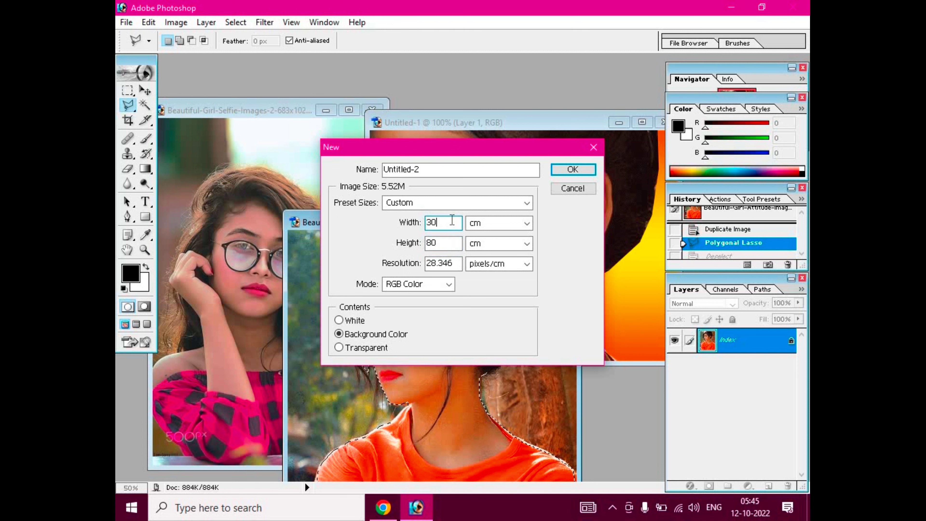
pyautogui.press('BackSpace')
pyautogui.press('BackSpace')
pyautogui.write('6')
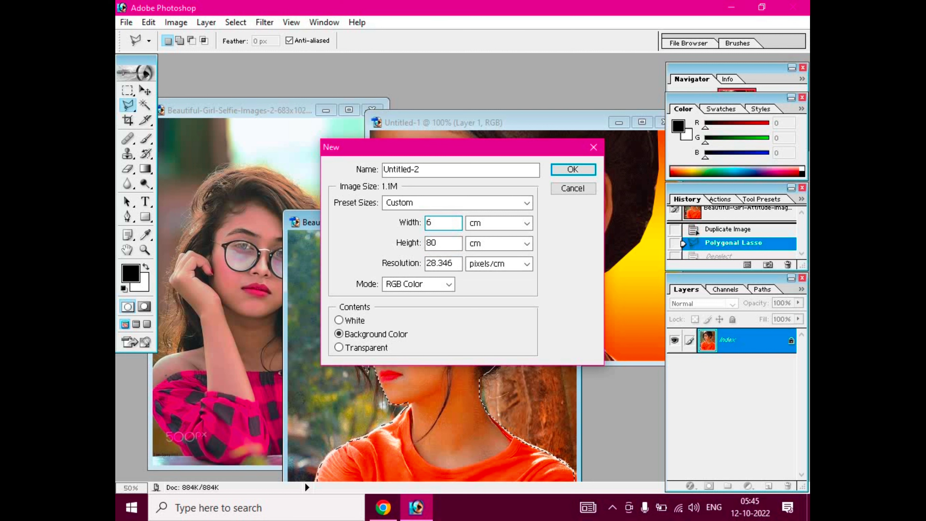
pyautogui.write('2')
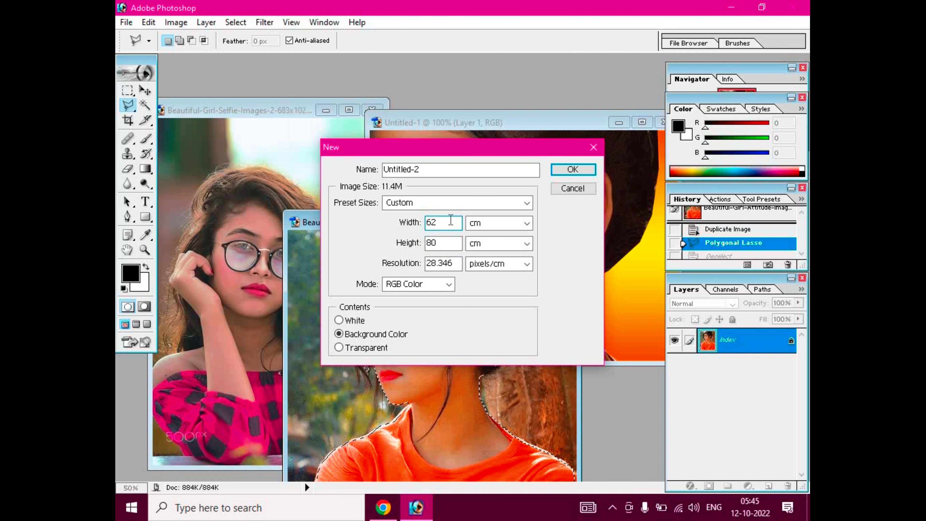
# Create the 62 × 80 cm canvas, drag the girl outline into it, undo, and close it.
pyautogui.click(570, 170)
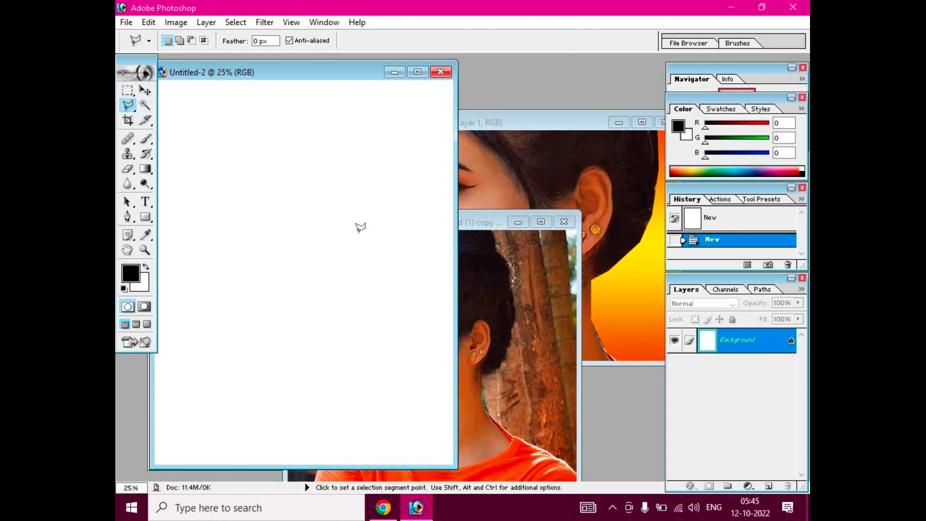
pyautogui.click(476, 339)
pyautogui.moveTo(475, 339); pyautogui.dragTo(343, 168)
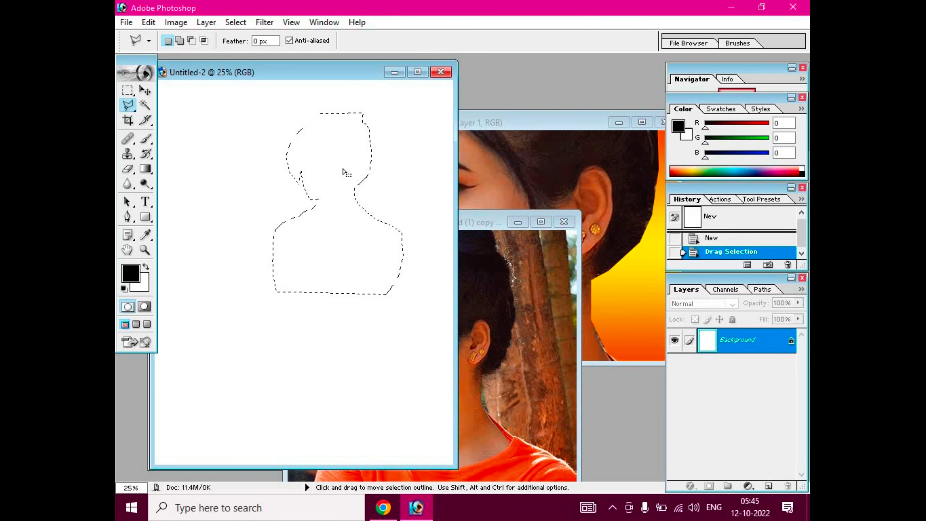
pyautogui.press('ctrl')
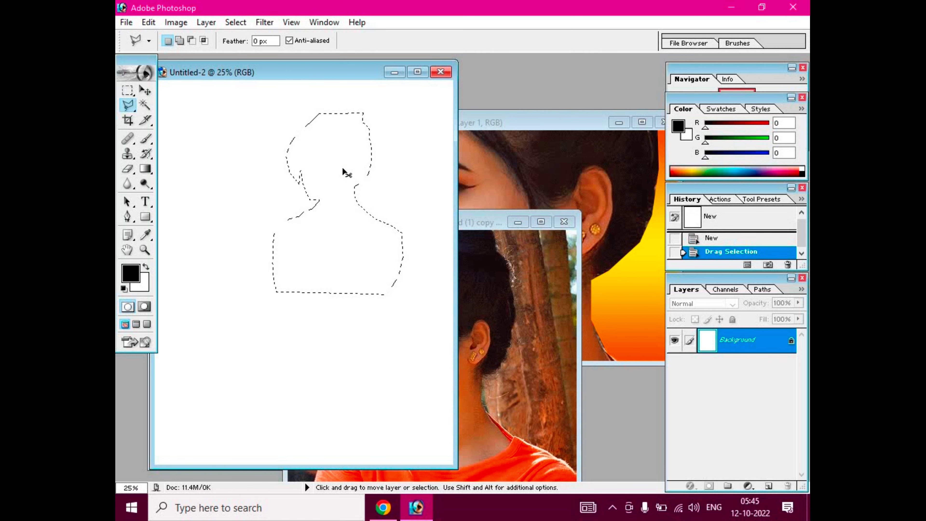
pyautogui.hotkey('ctrl', 'z')
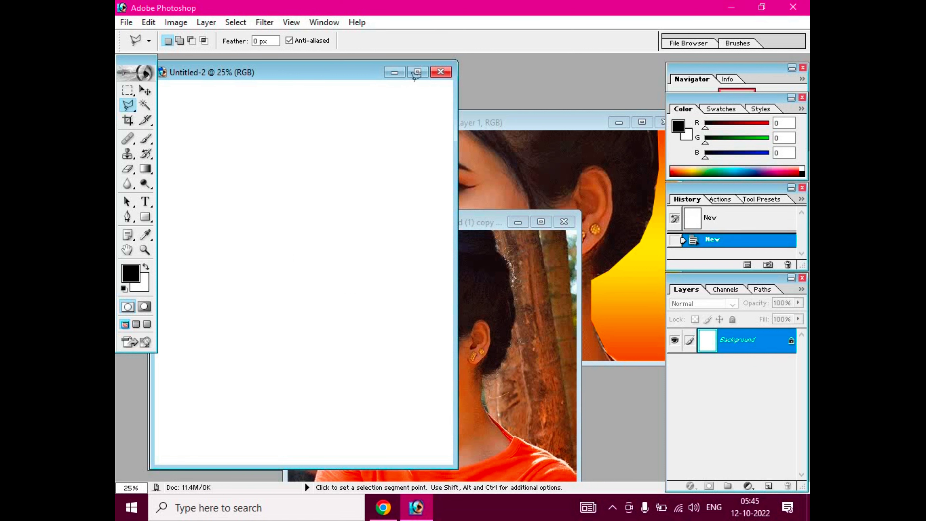
pyautogui.click(440, 72)
# Cancel a New dialog, then check Untitled-1's Image Size and close it unchanged.
pyautogui.click(119, 26)
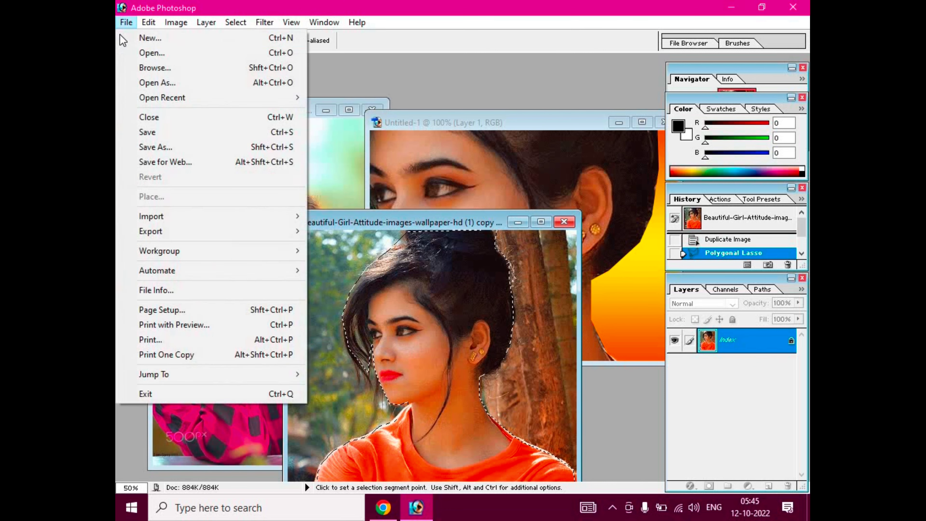
pyautogui.click(150, 38)
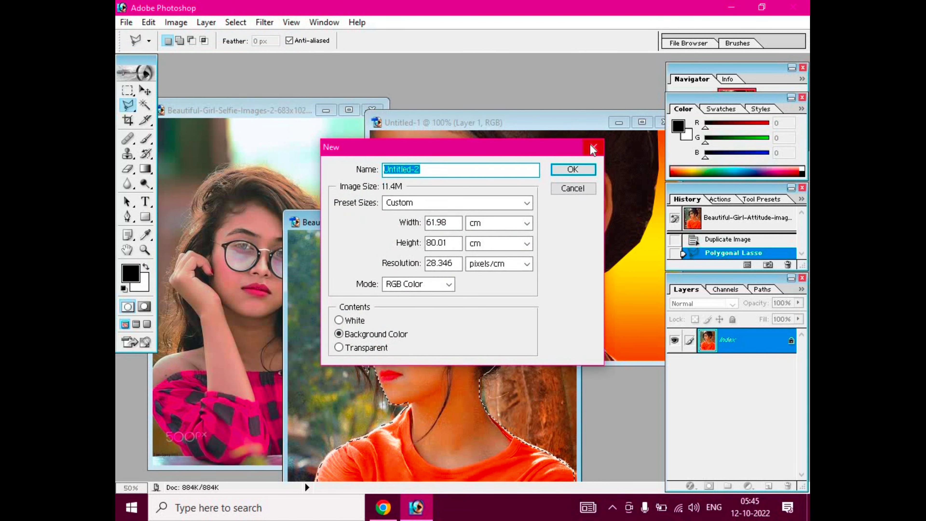
pyautogui.click(583, 170)
pyautogui.rightClick(492, 125)
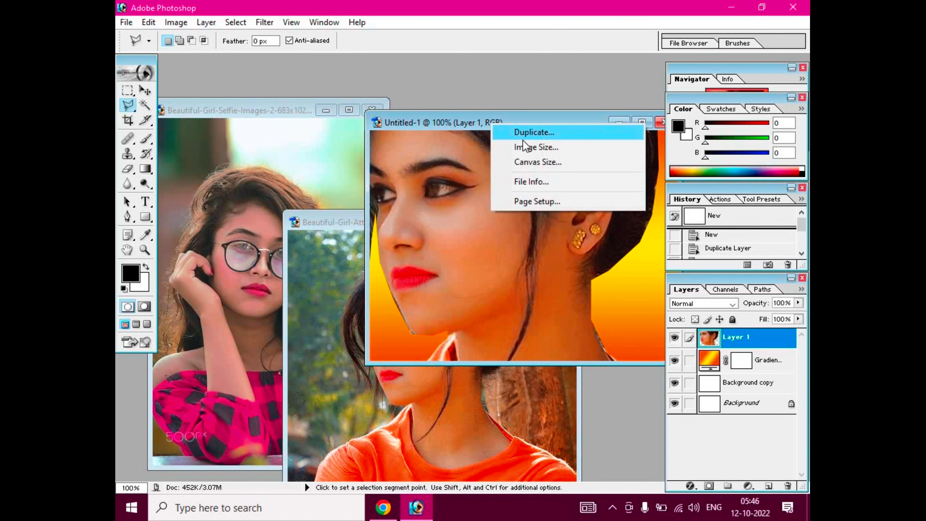
pyautogui.click(526, 148)
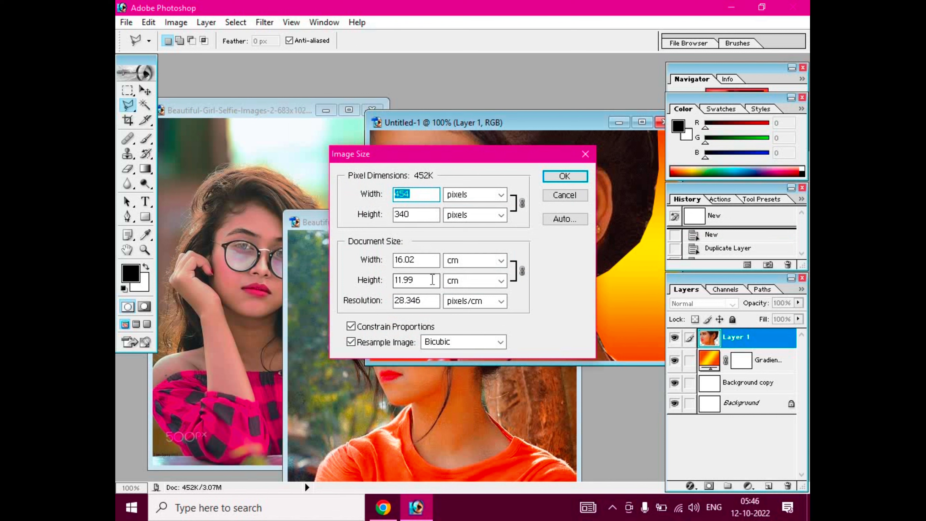
pyautogui.click(585, 154)
# Create a new blank Untitled-2 canvas 33 cm wide by 23 cm tall.
pyautogui.click(121, 24)
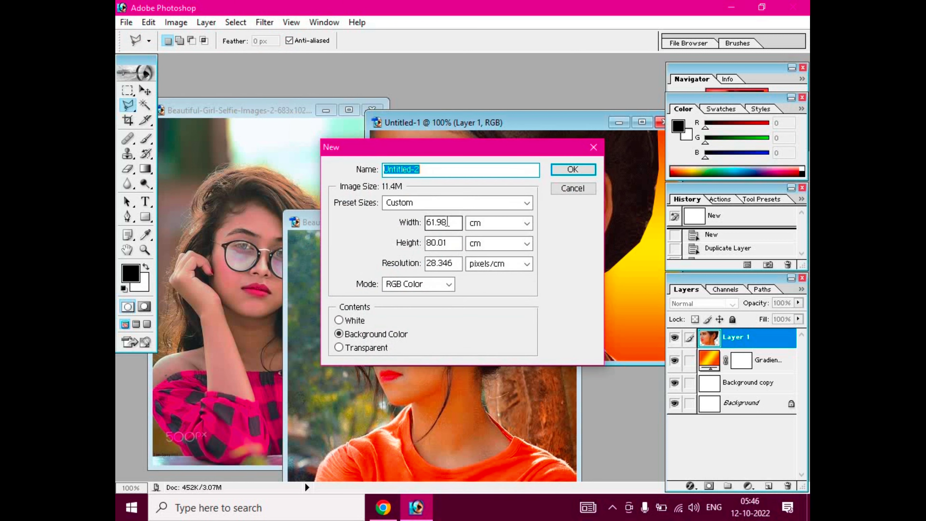
pyautogui.click(448, 222)
pyautogui.press('BackSpace')
pyautogui.press('BackSpace')
pyautogui.press('BackSpace')
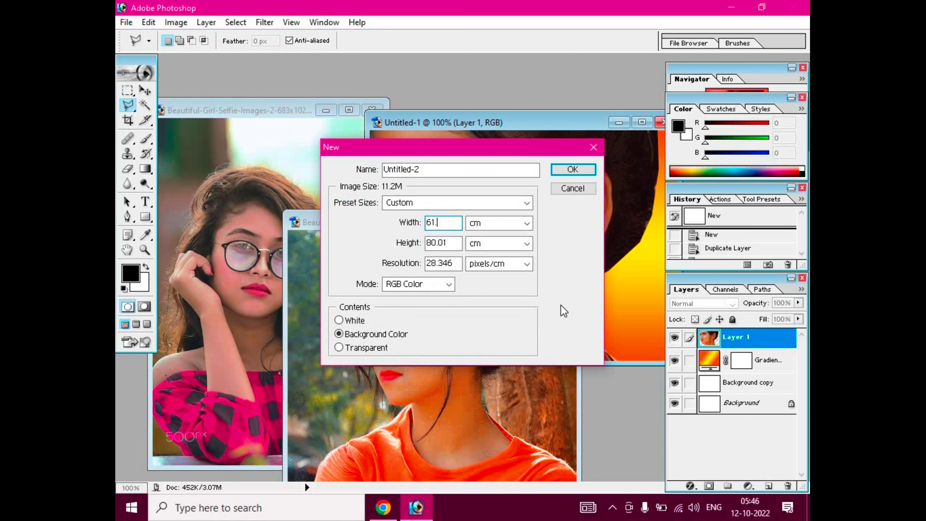
pyautogui.press('BackSpace')
pyautogui.press('BackSpace')
pyautogui.write('33')
pyautogui.click(456, 245)
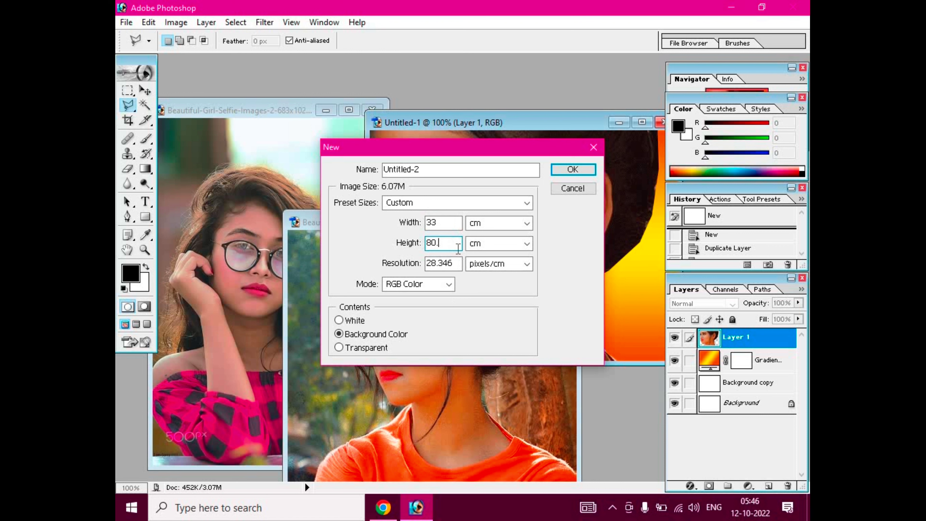
pyautogui.press('BackSpace')
pyautogui.press('BackSpace')
pyautogui.press('BackSpace')
pyautogui.write('2')
pyautogui.write('3')
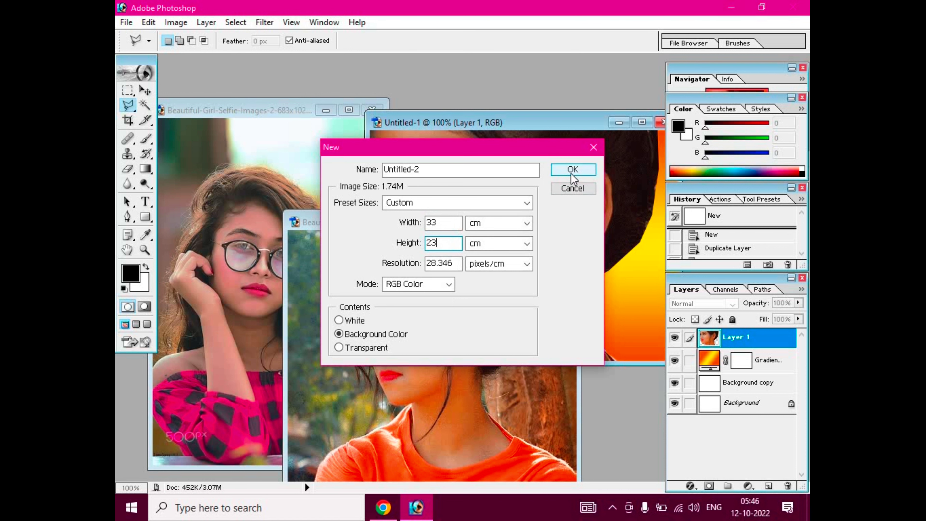
pyautogui.click(571, 172)
pyautogui.click(624, 206)
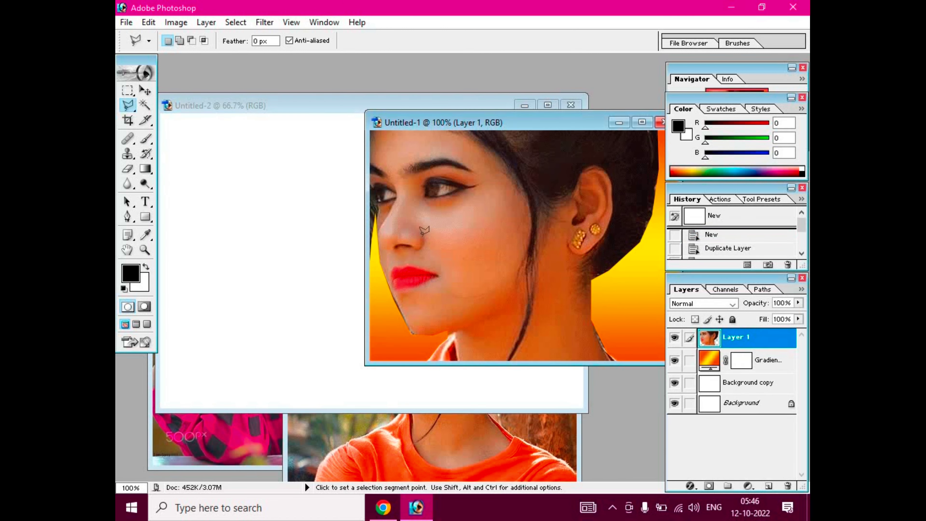
# Dismiss the no-pixels warning and drag the lassoed girl into Untitled-2, shifting her up and right.
pyautogui.click(394, 243)
pyautogui.doubleClick(507, 265)
pyautogui.click(381, 210)
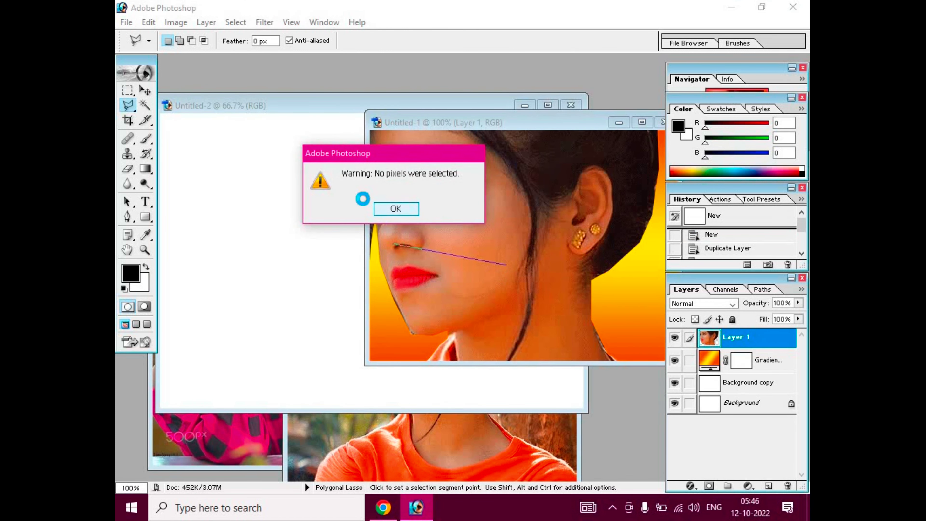
pyautogui.click(152, 93)
pyautogui.click(432, 449)
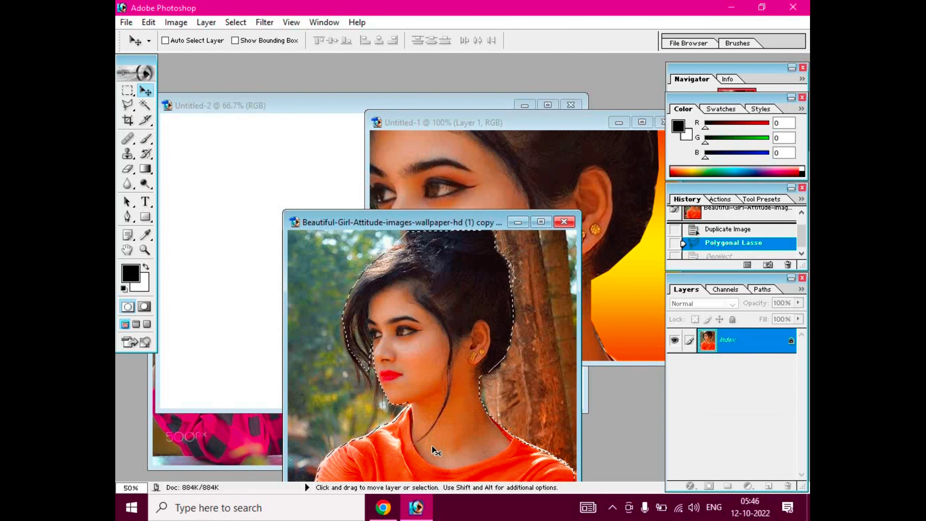
pyautogui.moveTo(433, 449); pyautogui.dragTo(252, 202)
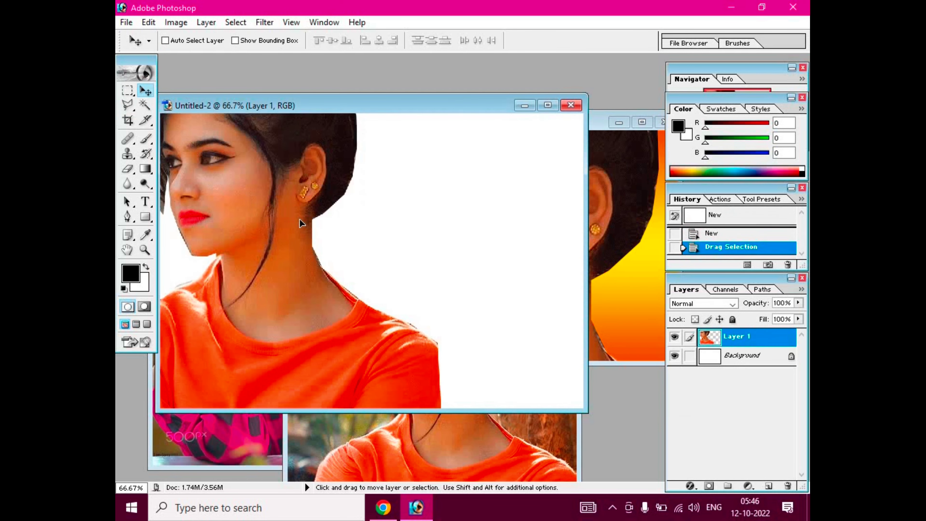
pyautogui.moveTo(301, 223)
pyautogui.mouseDown()
pyautogui.moveTo(487, 306)
pyautogui.moveTo(478, 138)
pyautogui.moveTo(492, 169)
pyautogui.mouseUp()
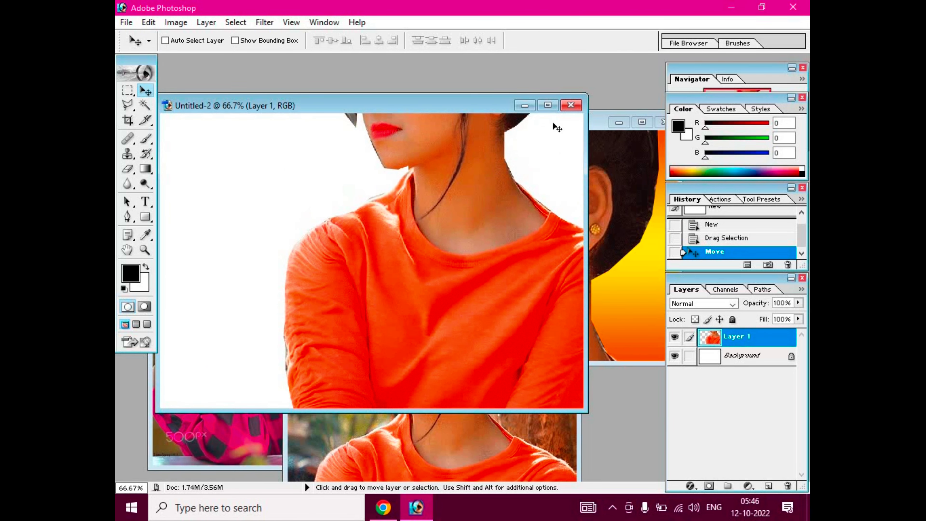
# Maximize Untitled-2 and undo the girl's move and placement, leaving it blank.
pyautogui.click(547, 105)
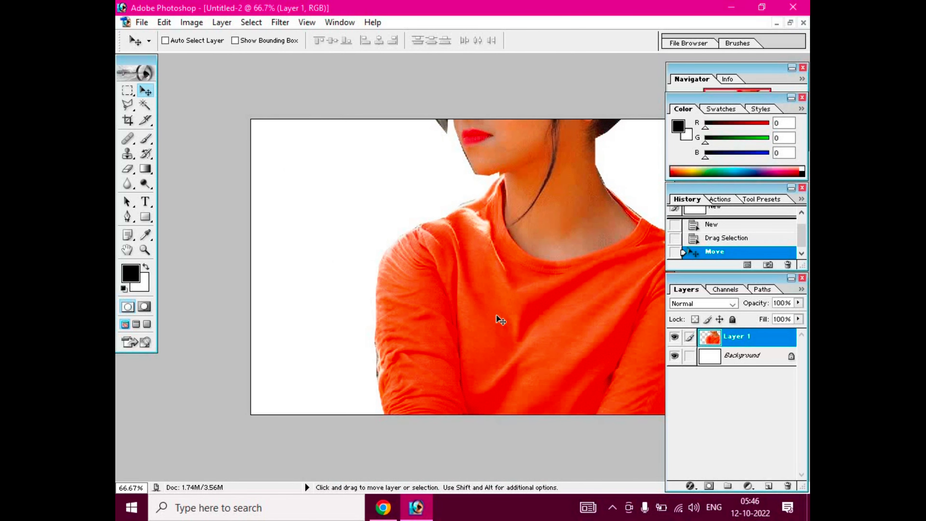
pyautogui.hotkey('ctrl', 'z')
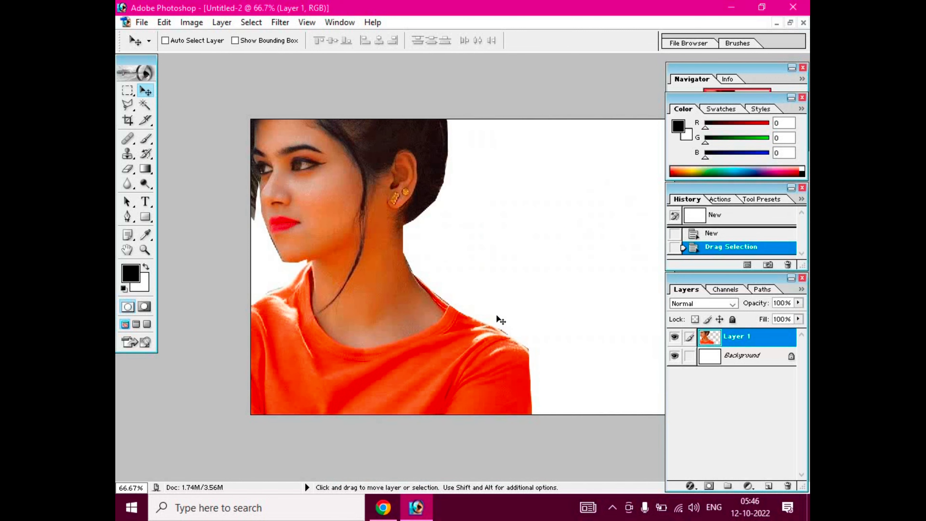
pyautogui.hotkey('ctrl', 'alt', 'z')
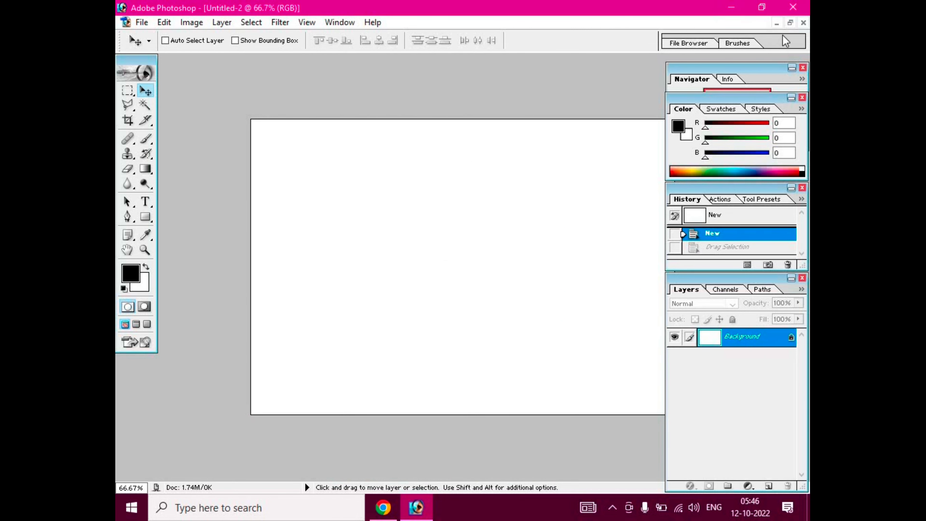
# Close Untitled-2 without saving and reopen File > New at 32.98 × 23 cm, selecting the width.
pyautogui.click(803, 22)
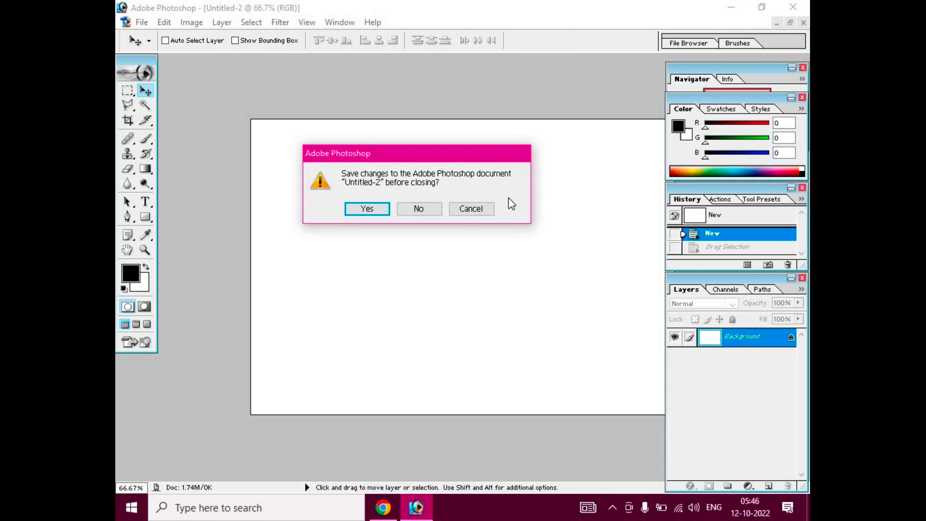
pyautogui.click(419, 208)
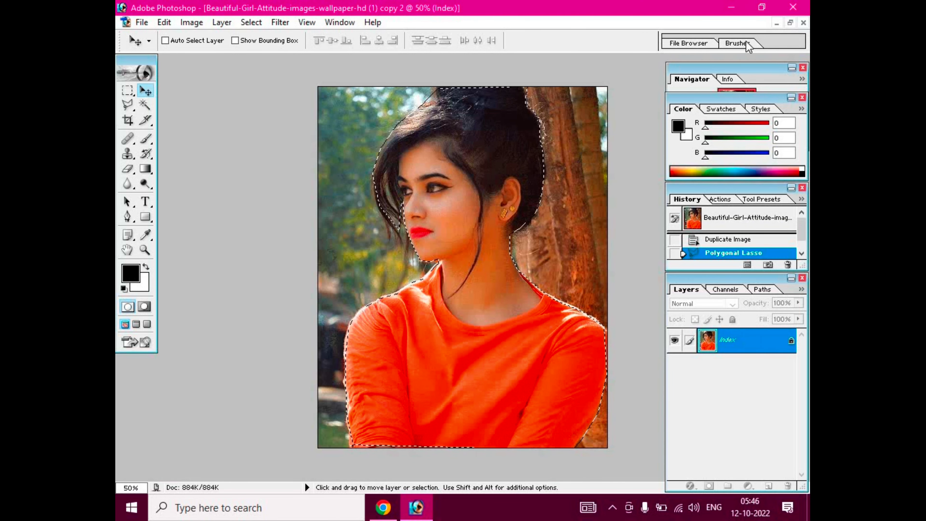
pyautogui.click(790, 22)
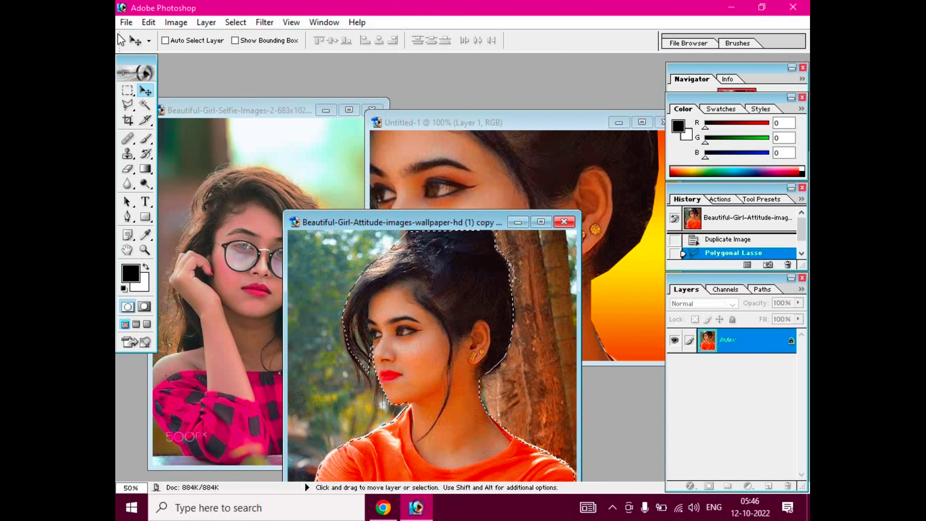
pyautogui.click(126, 22)
pyautogui.click(157, 38)
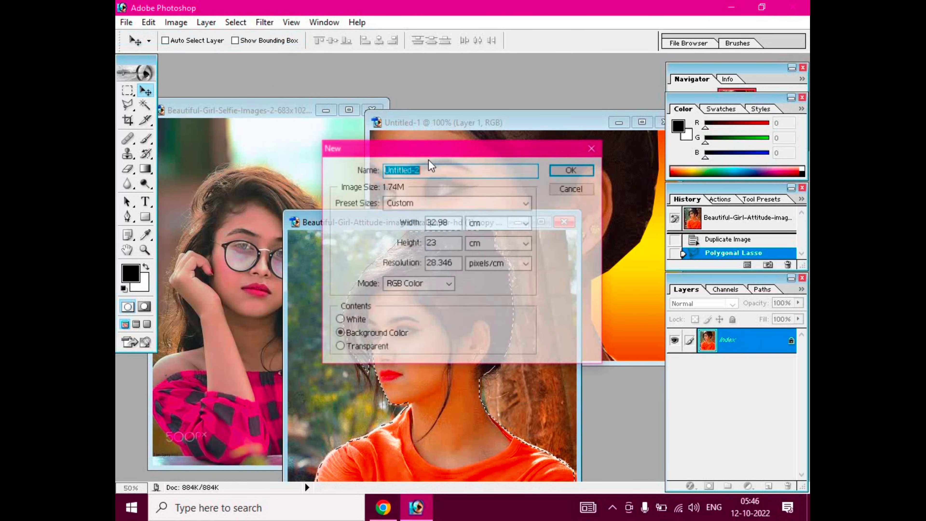
pyautogui.doubleClick(451, 223)
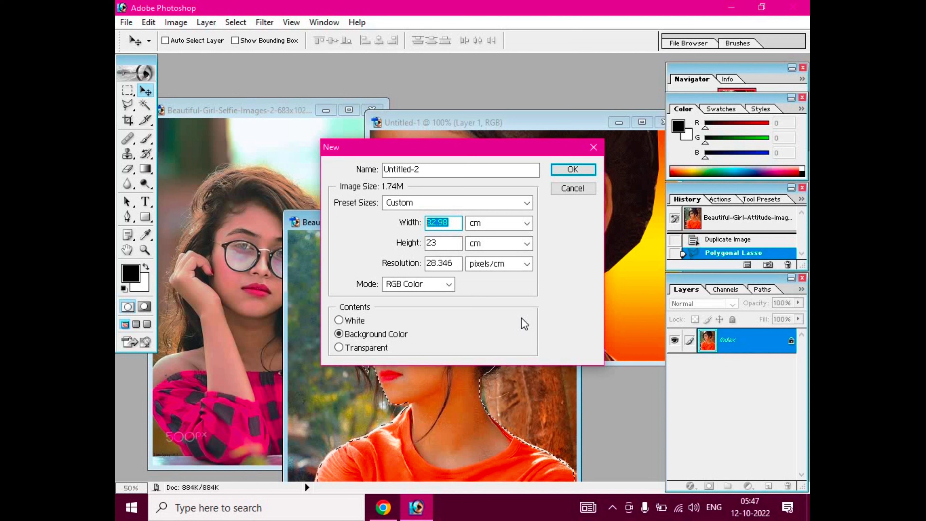
# Create the new document at 35 cm wide by 28 cm tall.
pyautogui.write('35')
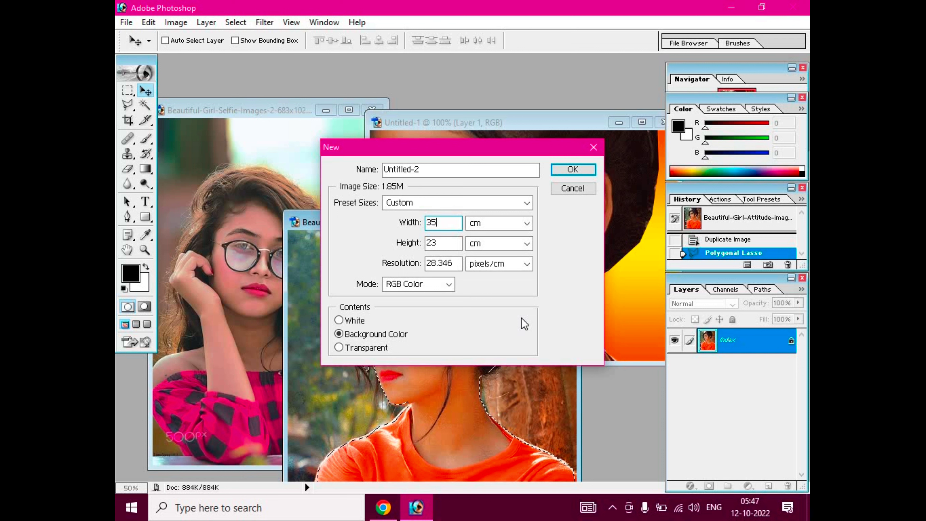
pyautogui.click(441, 242)
pyautogui.press('BackSpace')
pyautogui.press('BackSpace')
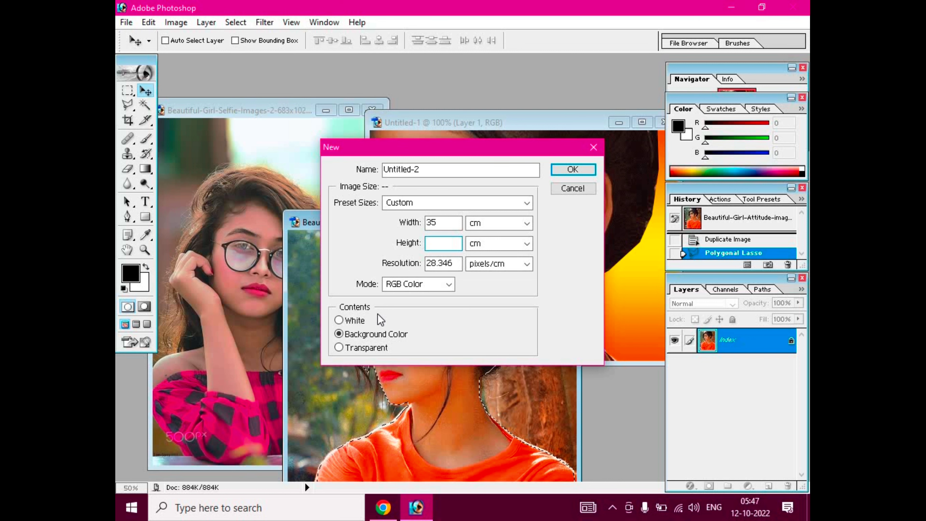
pyautogui.write('28')
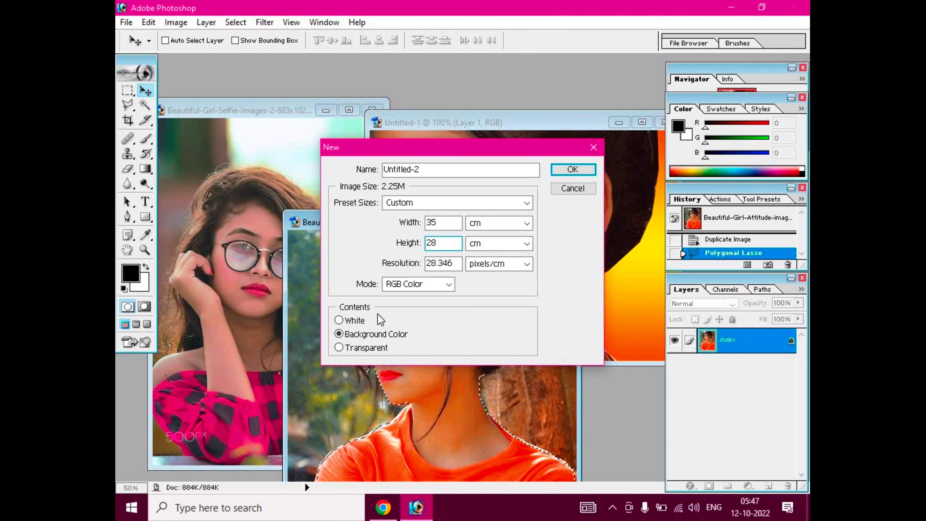
pyautogui.press('Return')
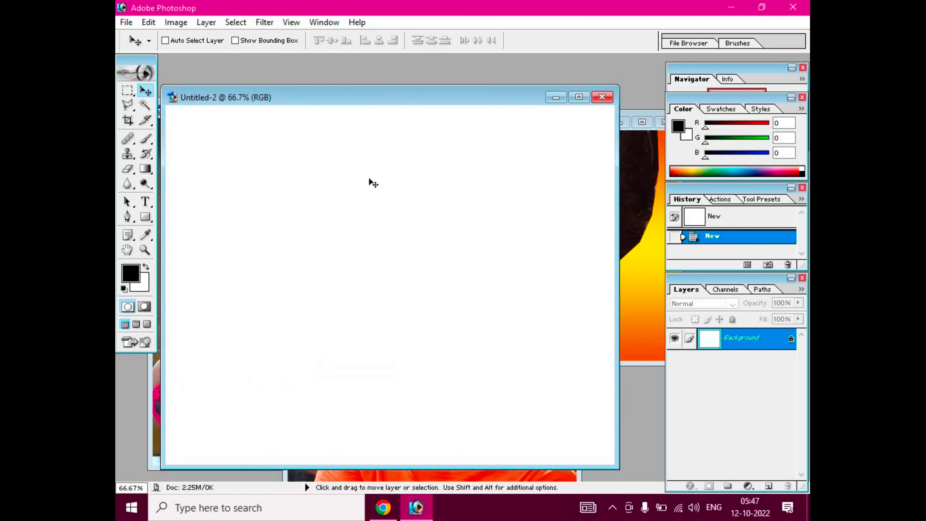
# Drag the selected girl into Untitled-2 and shift her right and down.
pyautogui.click(458, 477)
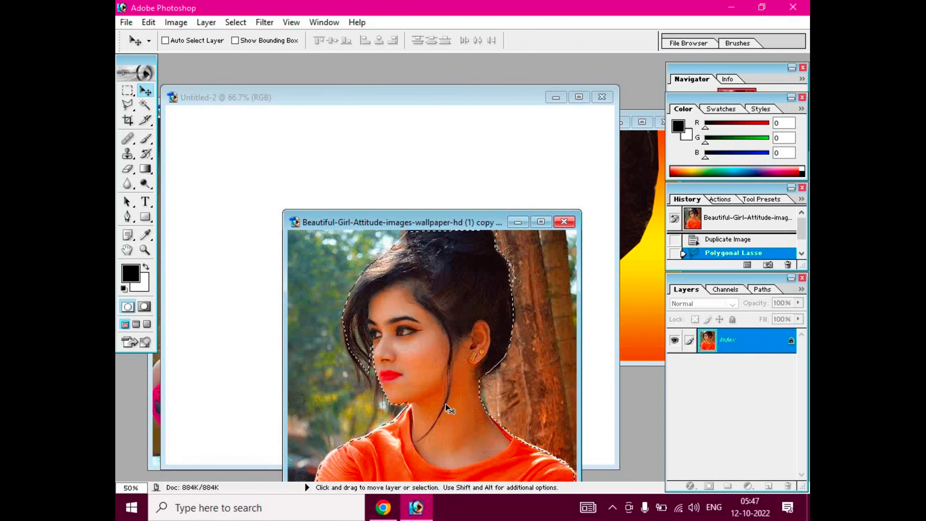
pyautogui.moveTo(441, 407); pyautogui.dragTo(238, 289)
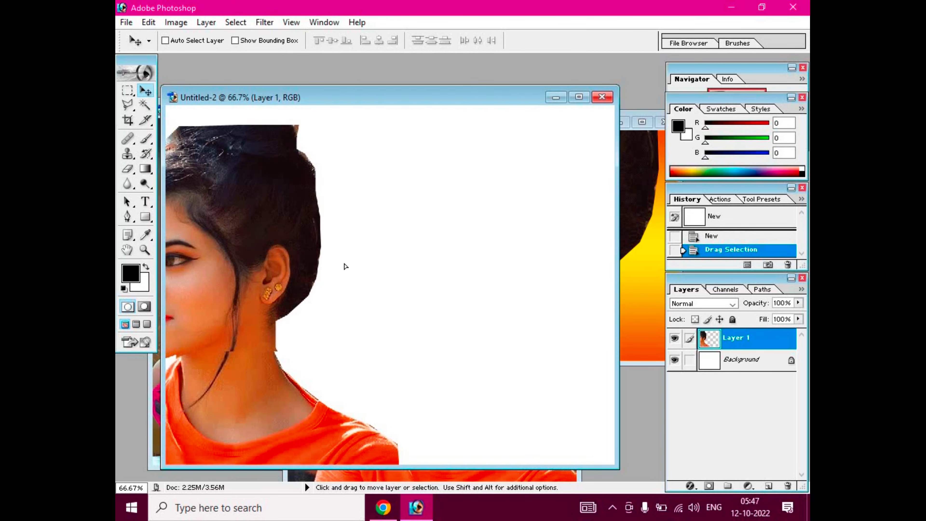
pyautogui.moveTo(238, 289); pyautogui.dragTo(420, 141)
pyautogui.moveTo(428, 212); pyautogui.dragTo(474, 255)
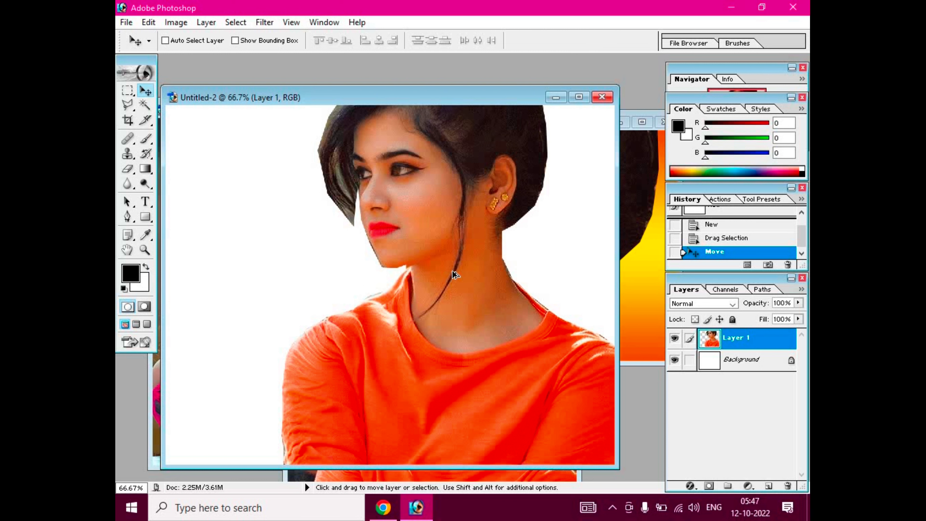
# Undo back to a blank canvas and close Untitled-2 without saving.
pyautogui.press('alt')
pyautogui.hotkey('ctrl', 'alt', 'z')
pyautogui.hotkey('ctrl', 'alt', 'z')
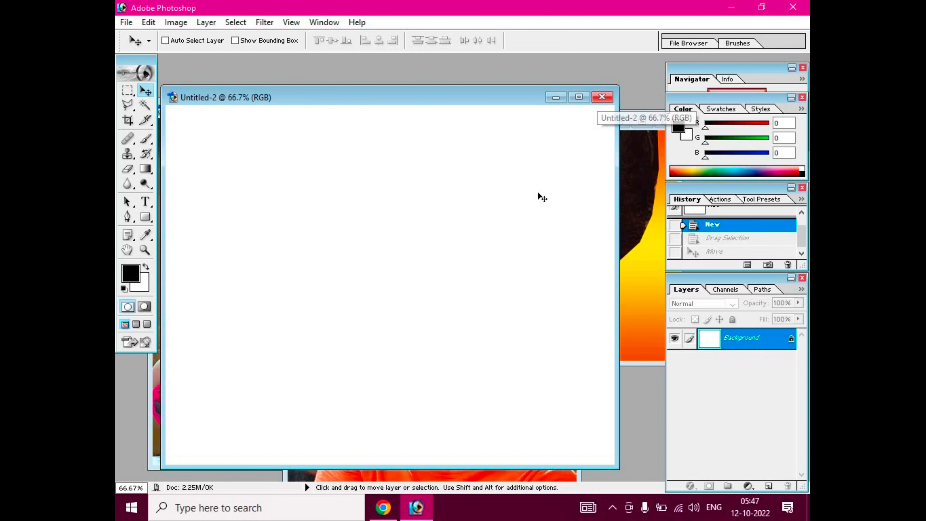
pyautogui.click(601, 97)
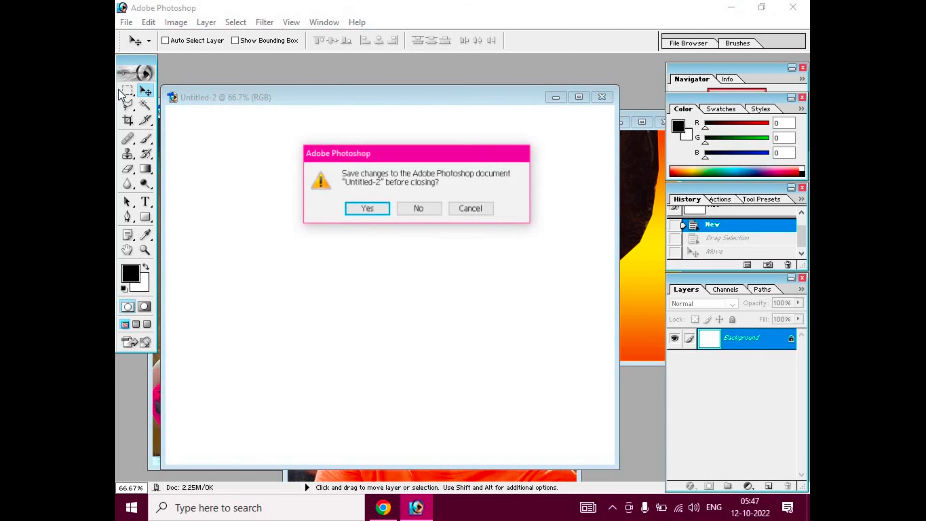
pyautogui.click(423, 211)
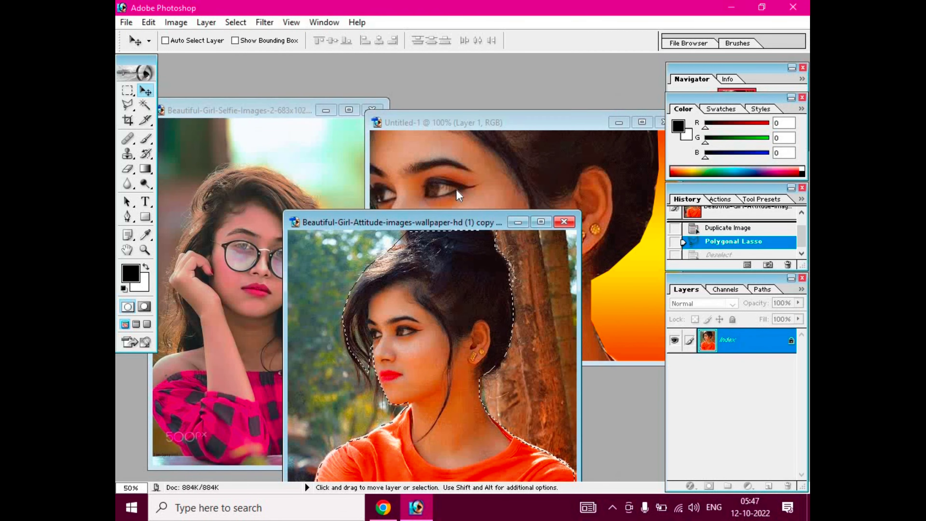
# Switch to the Polygonal Lasso and drop the selection around the girl.
pyautogui.moveTo(455, 226)
pyautogui.mouseDown()
pyautogui.moveTo(384, 121)
pyautogui.moveTo(252, 142)
pyautogui.moveTo(421, 123)
pyautogui.mouseUp()
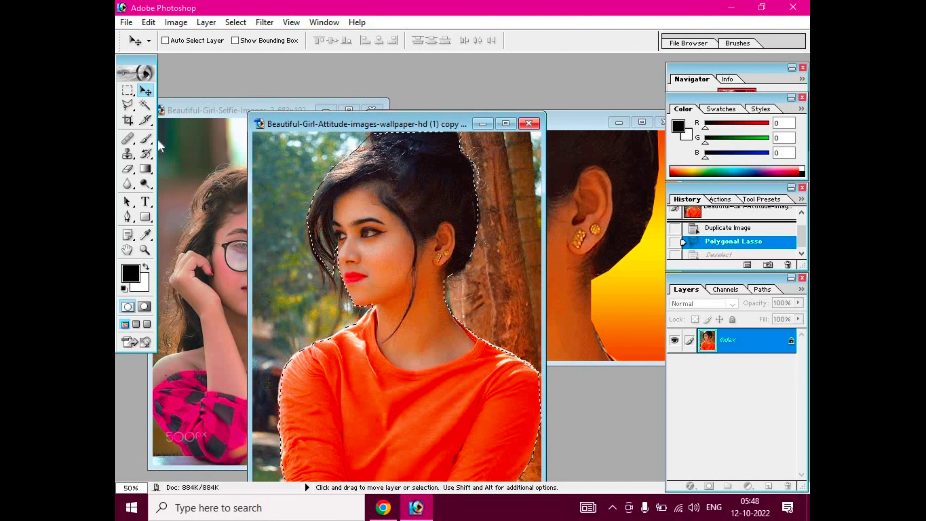
pyautogui.click(128, 105)
pyautogui.hotkey('ctrl', 'd')
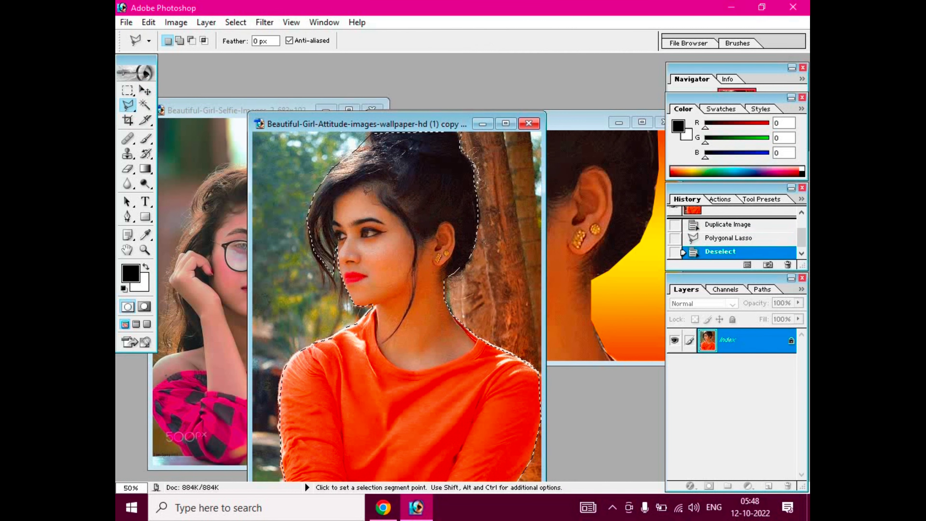
pyautogui.rightClick(366, 196)
pyautogui.rightClick(344, 230)
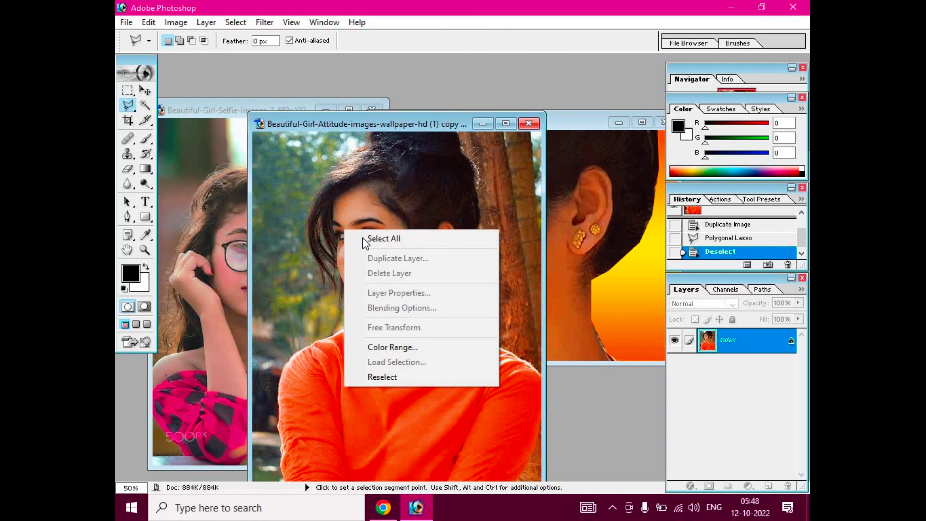
pyautogui.click(347, 164)
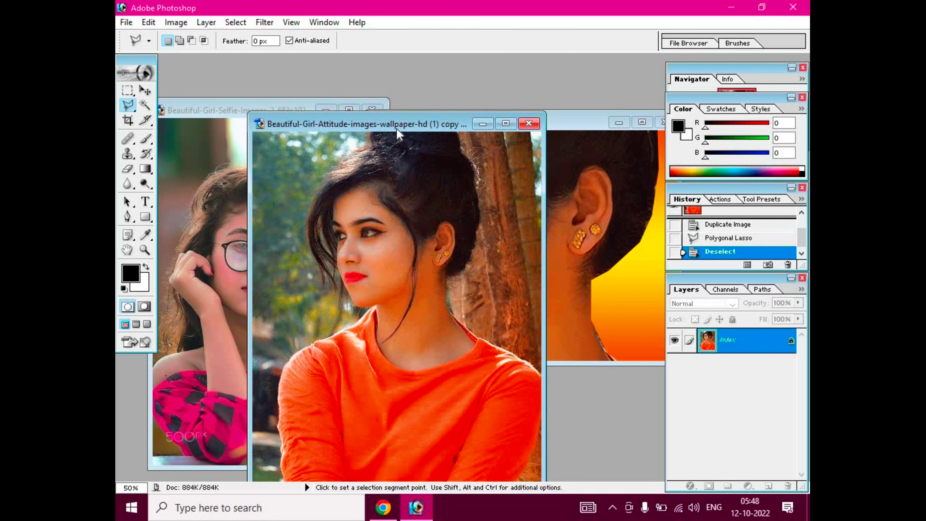
# Check the photo's Image Size (851 × 1064 px, 72 ppi) and cancel unchanged.
pyautogui.rightClick(301, 128)
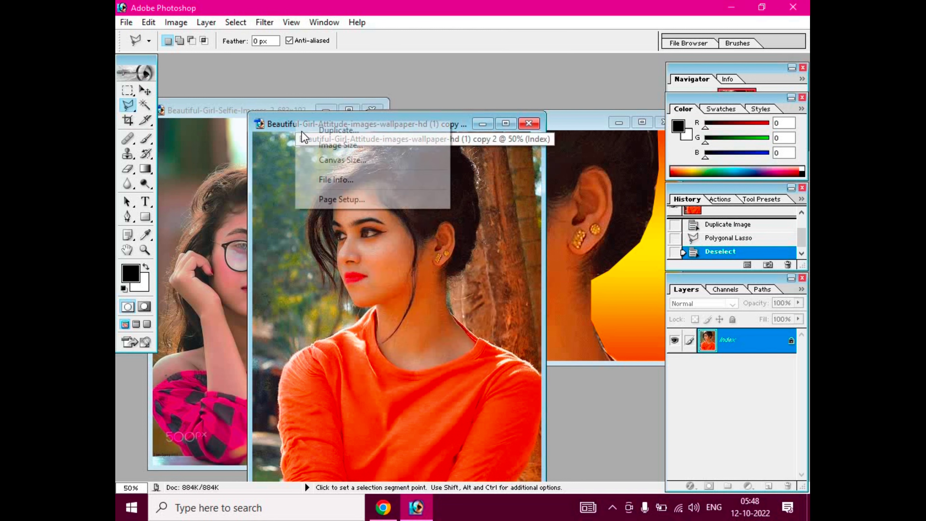
pyautogui.click(321, 145)
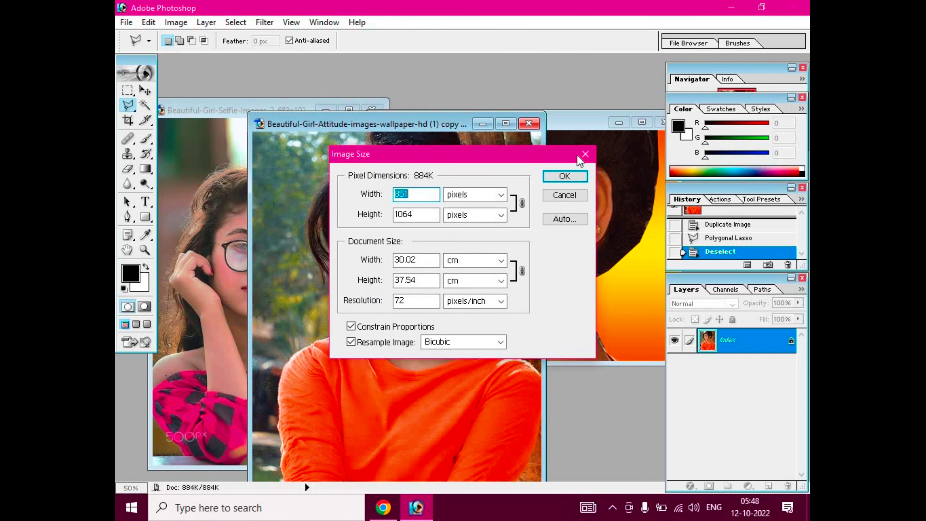
pyautogui.click(590, 151)
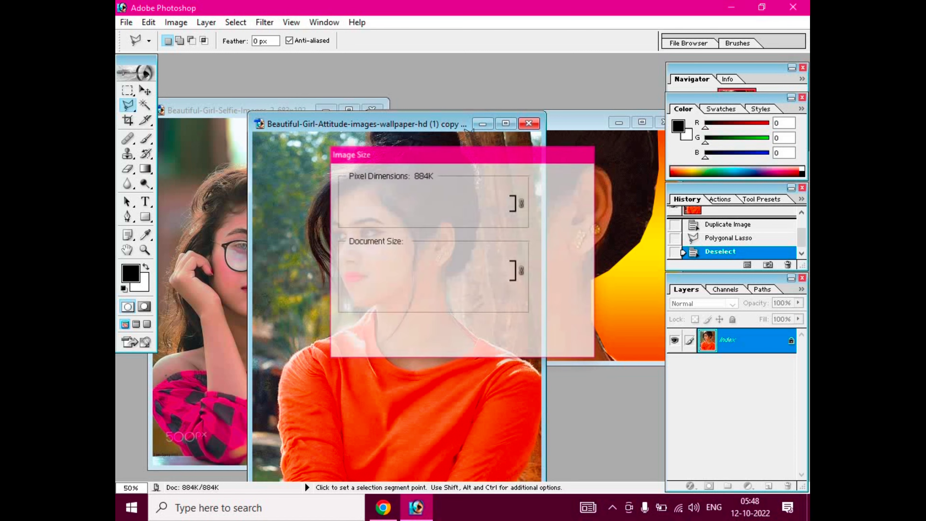
pyautogui.rightClick(278, 124)
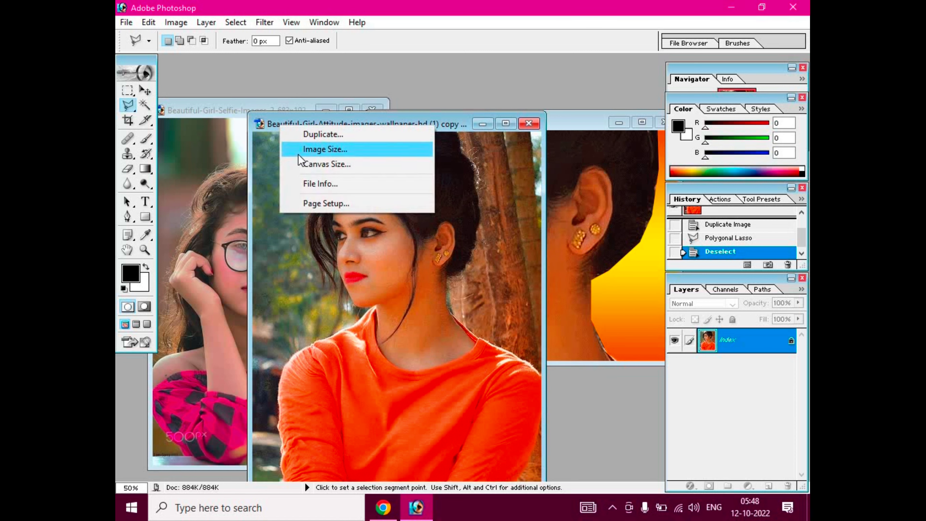
pyautogui.click(299, 150)
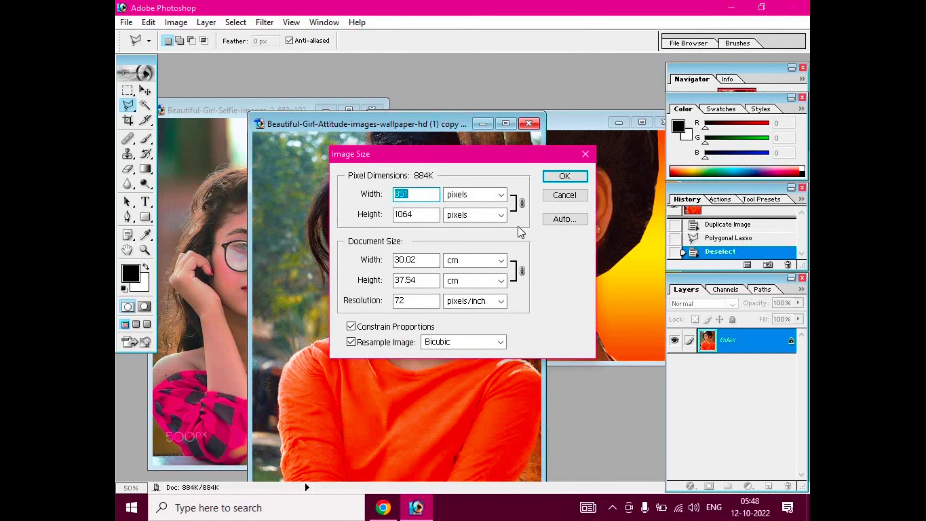
pyautogui.click(585, 153)
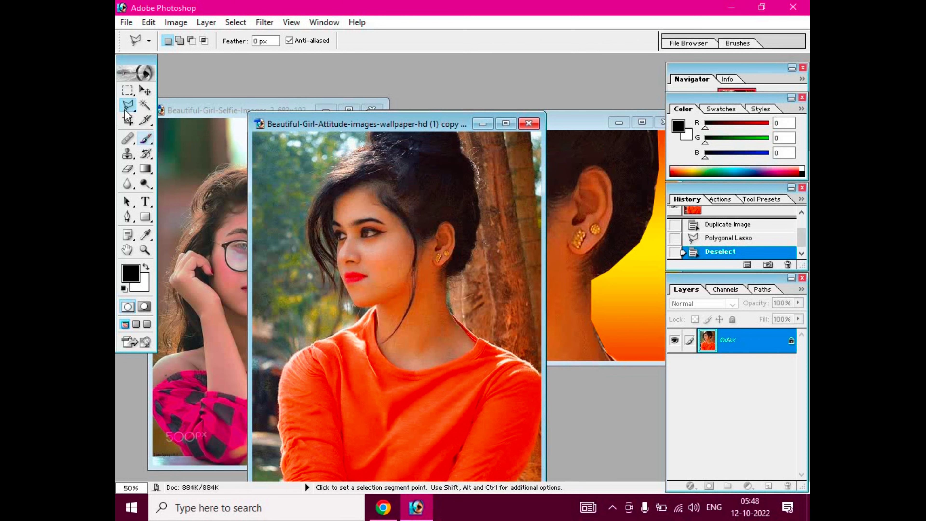
pyautogui.click(125, 22)
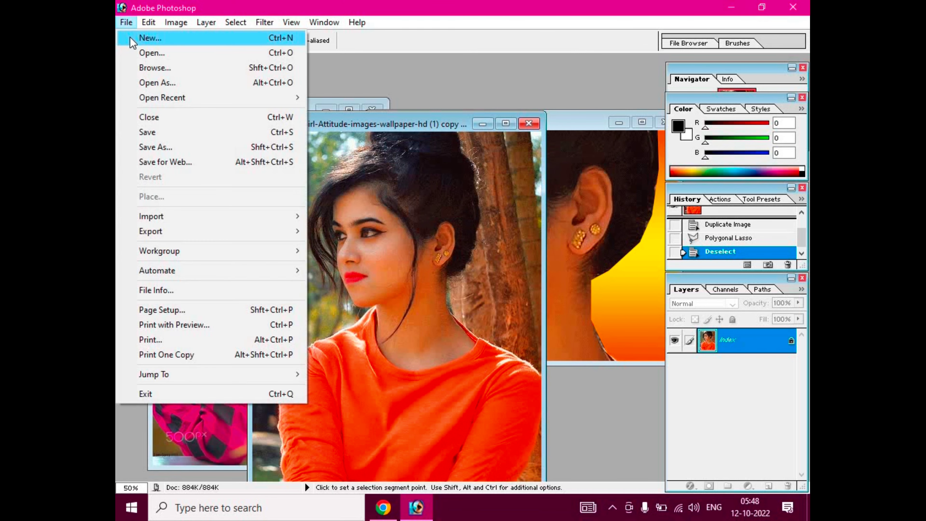
# Create a new blank document 62 cm wide and 80 cm tall.
pyautogui.click(130, 36)
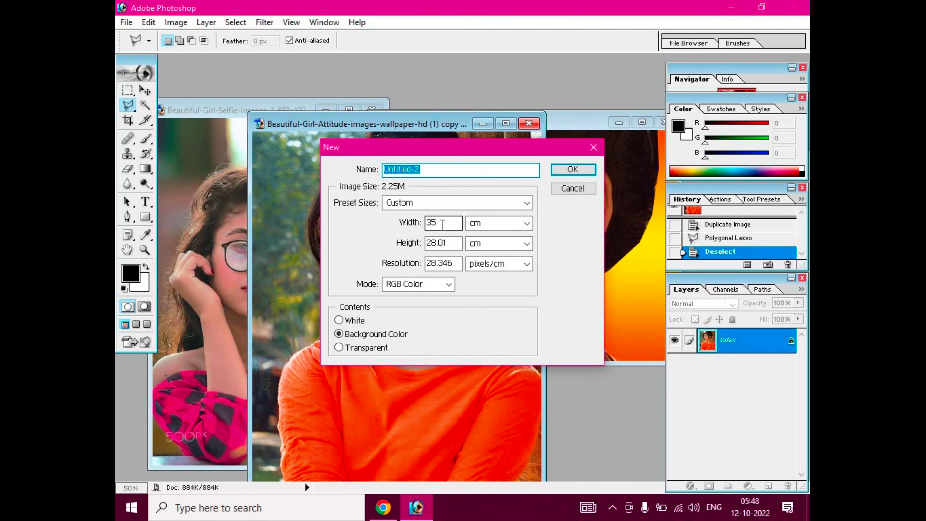
pyautogui.click(442, 224)
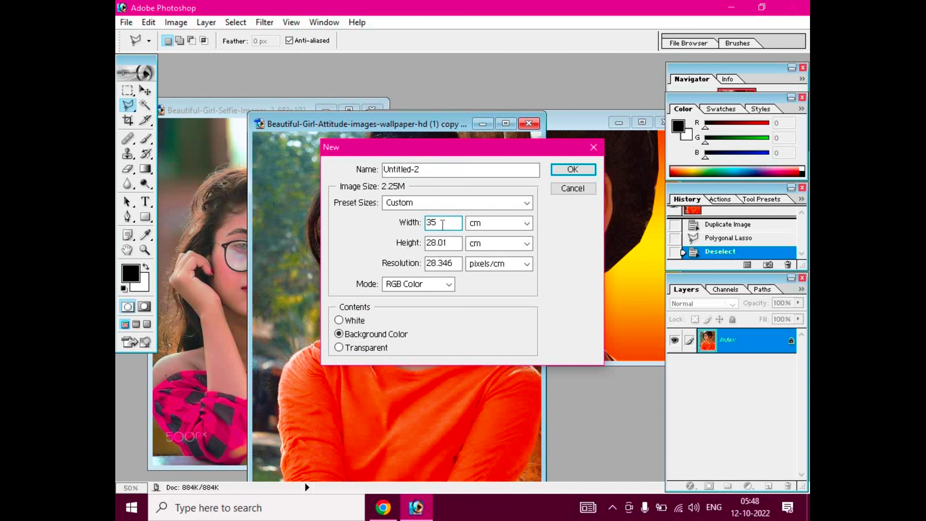
pyautogui.press('BackSpace')
pyautogui.press('BackSpace')
pyautogui.write('3')
pyautogui.write('6')
pyautogui.write('2')
pyautogui.click(447, 243)
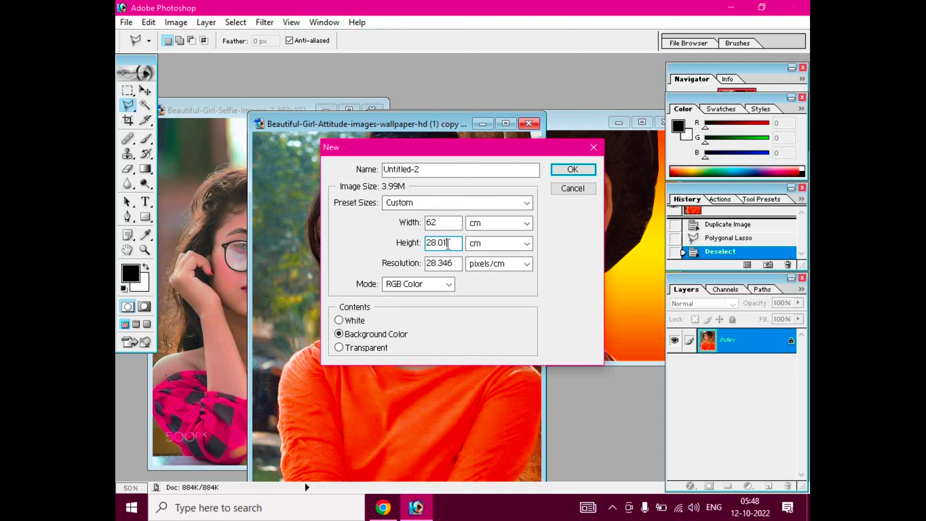
pyautogui.press('BackSpace')
pyautogui.press('BackSpace')
pyautogui.press('BackSpace')
pyautogui.write('8')
pyautogui.click(575, 172)
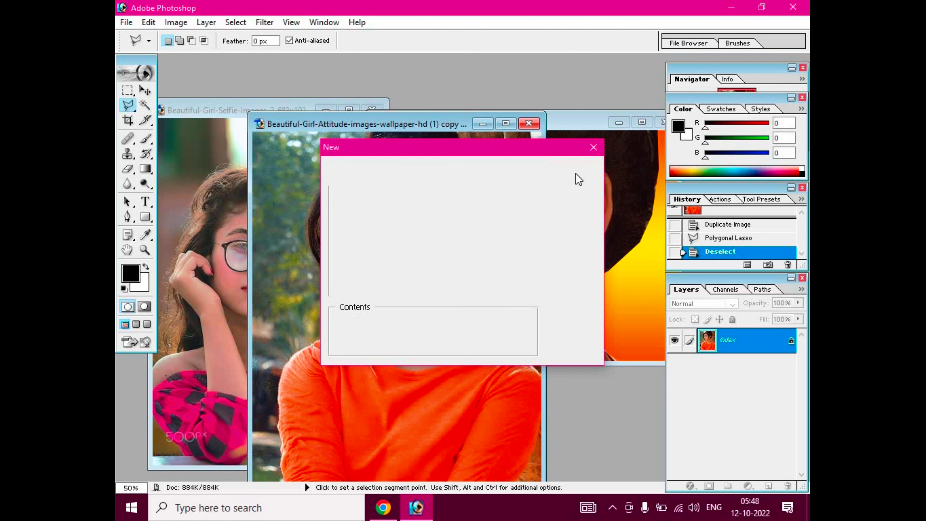
pyautogui.click(511, 394)
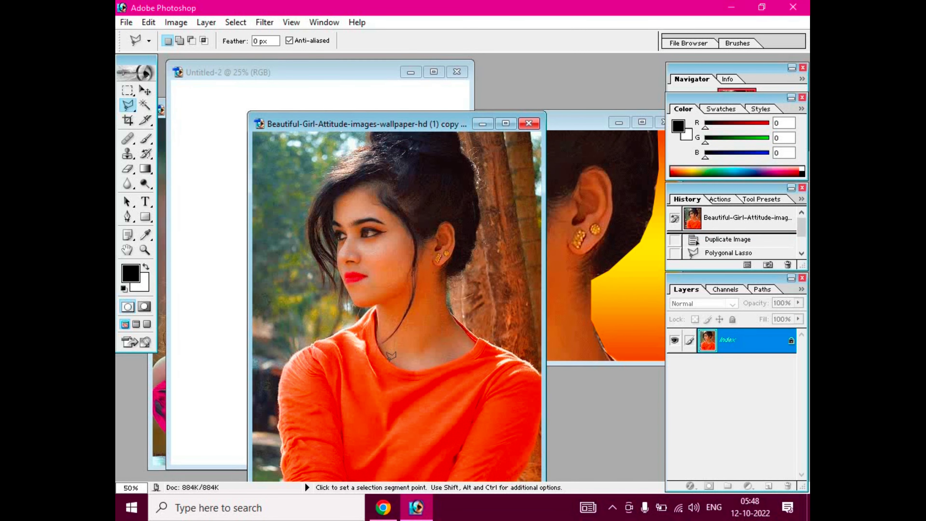
# Restore the girl's selection and copy her into Untitled-2 at the lower right.
pyautogui.press('ctrl')
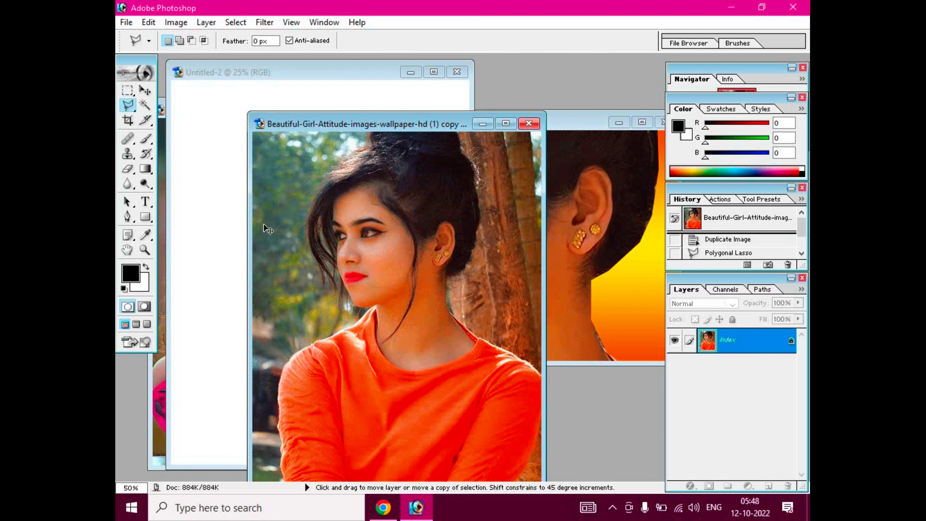
pyautogui.hotkey('ctrl', 'z')
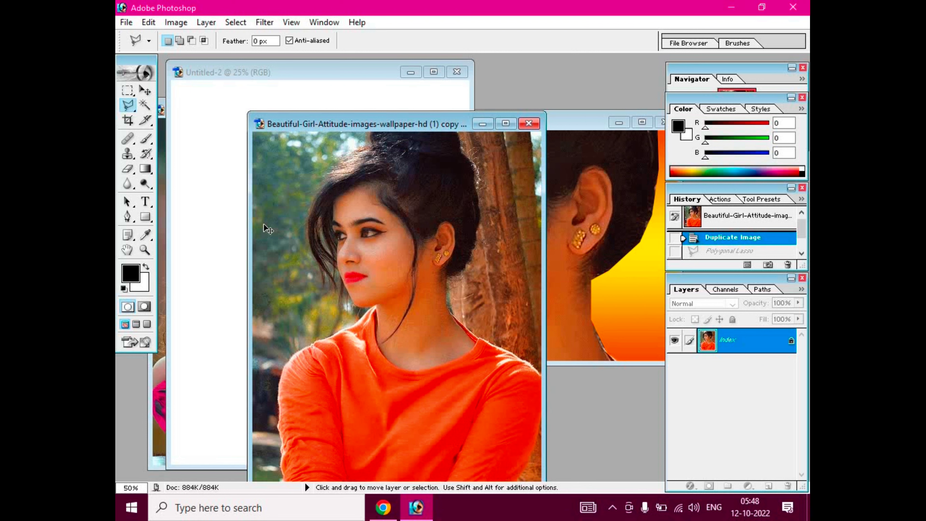
pyautogui.press('alt')
pyautogui.hotkey('ctrl', 'z')
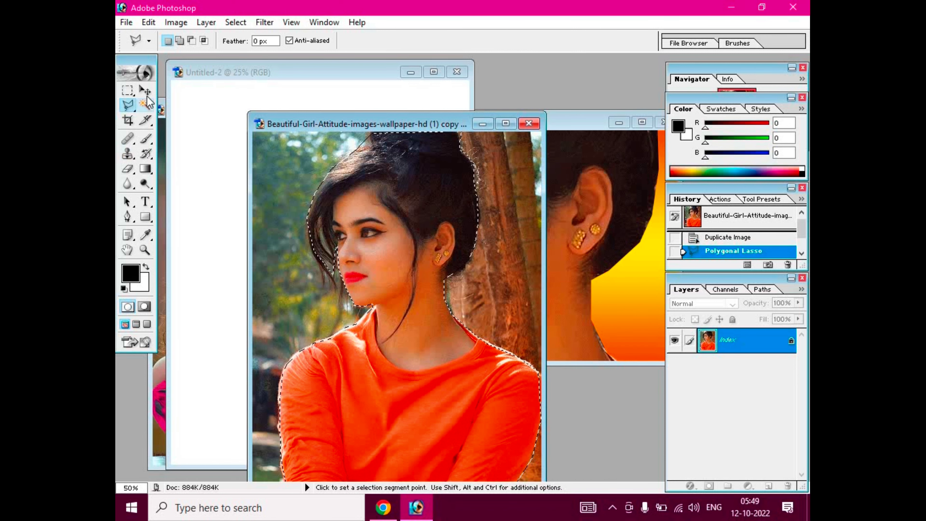
pyautogui.click(145, 90)
pyautogui.moveTo(286, 175); pyautogui.dragTo(213, 213)
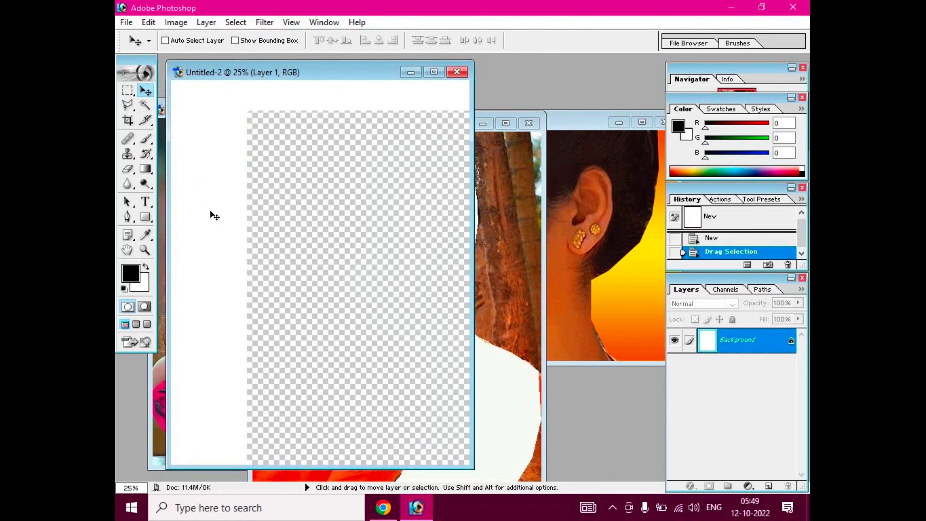
pyautogui.moveTo(244, 250); pyautogui.dragTo(434, 378)
# Add a second copy at the lower left, then close Untitled-2 without saving.
pyautogui.click(512, 404)
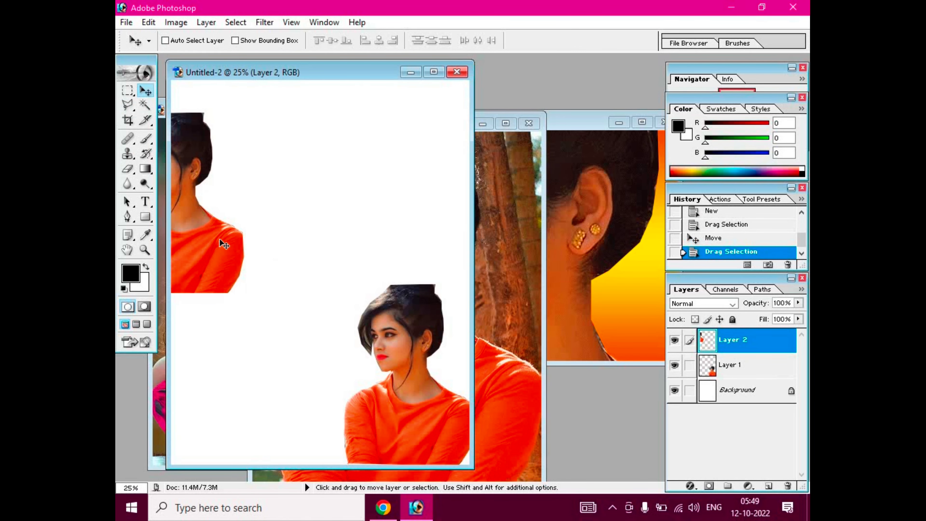
pyautogui.moveTo(224, 244); pyautogui.dragTo(319, 419)
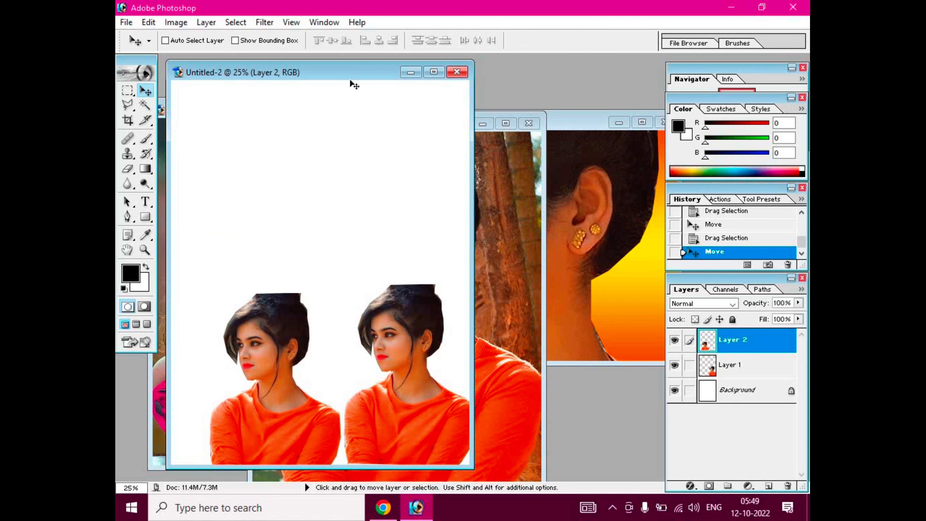
pyautogui.click(457, 71)
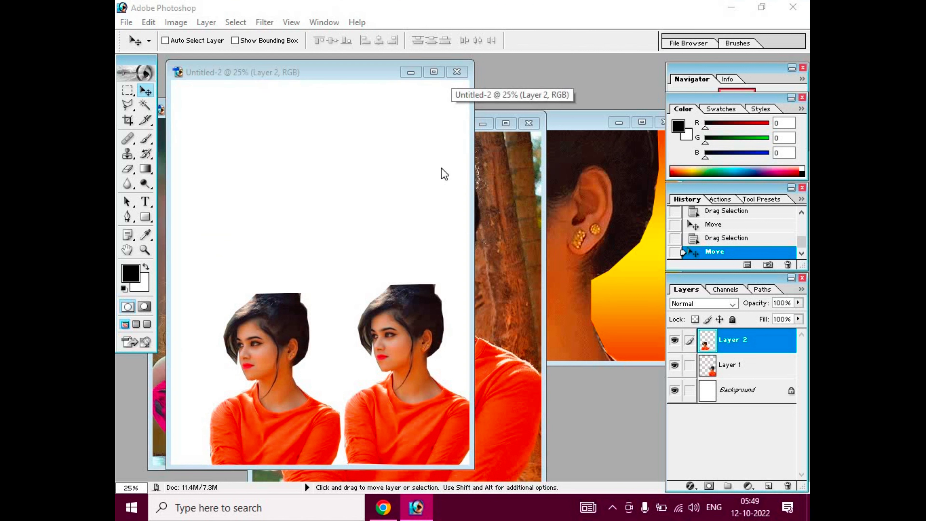
pyautogui.click(425, 211)
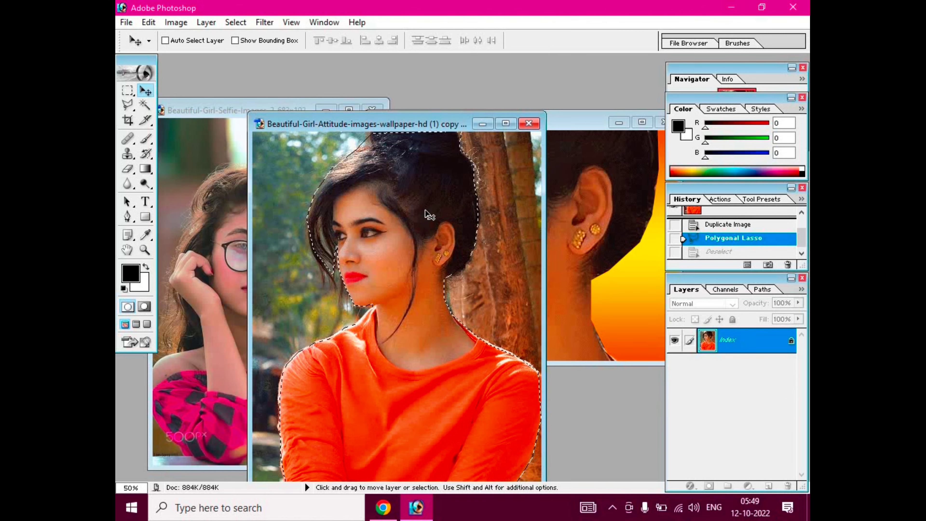
# Set the photo's Image Size to Constrain Proportions, Resample Image and Bicubic.
pyautogui.rightClick(397, 123)
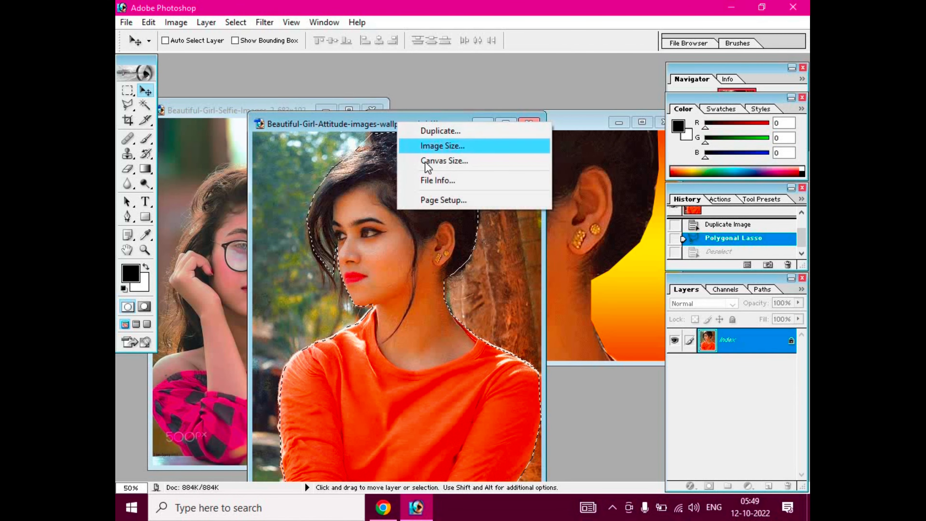
pyautogui.click(425, 146)
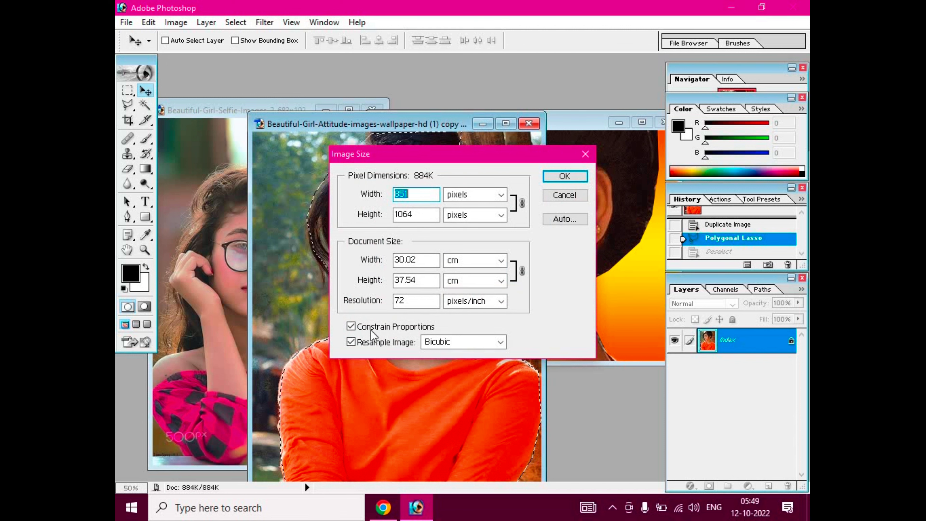
pyautogui.click(354, 329)
pyautogui.click(354, 329)
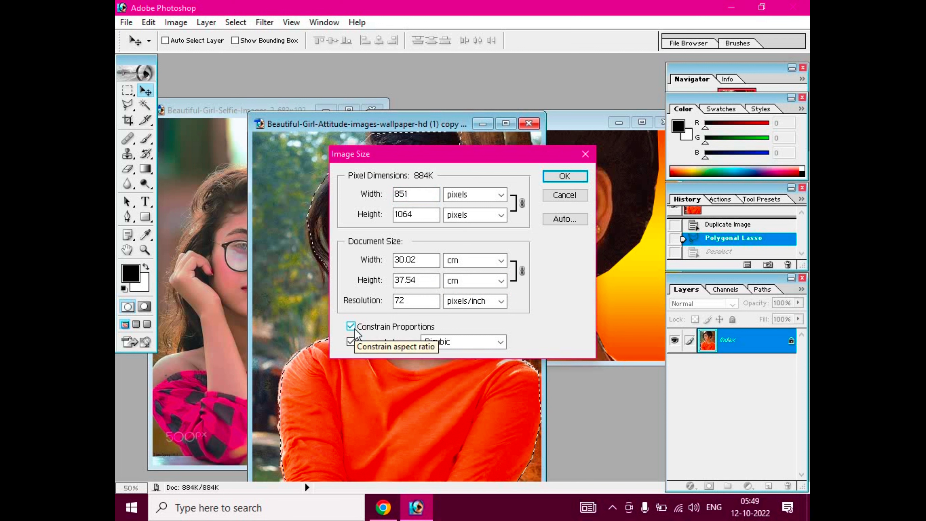
pyautogui.click(358, 341)
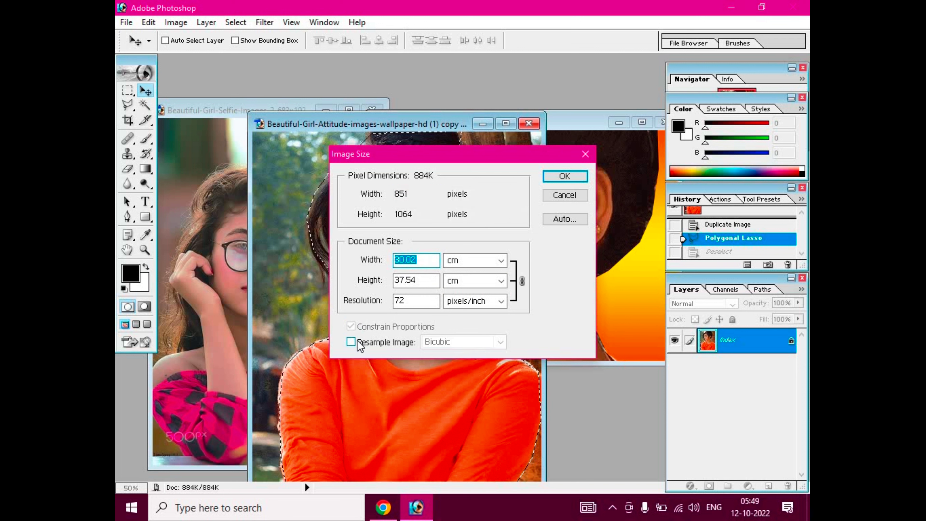
pyautogui.click(357, 340)
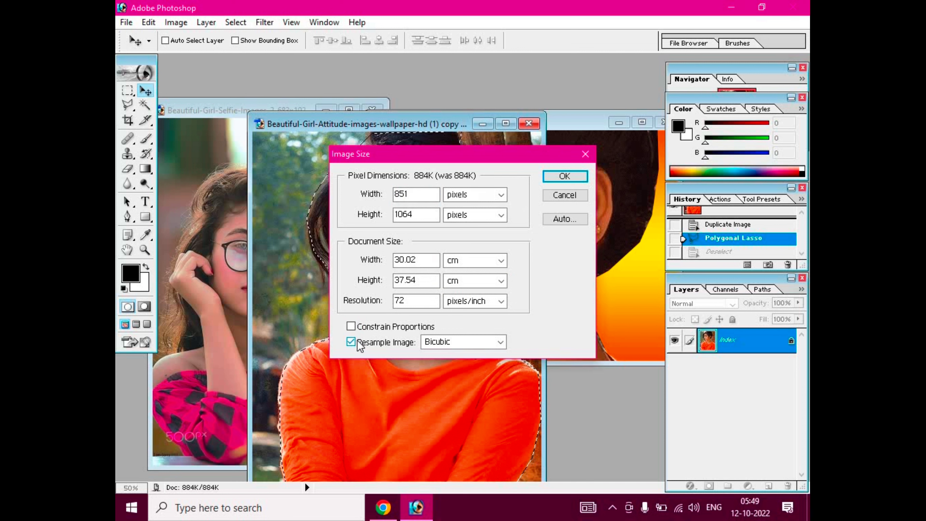
pyautogui.click(358, 340)
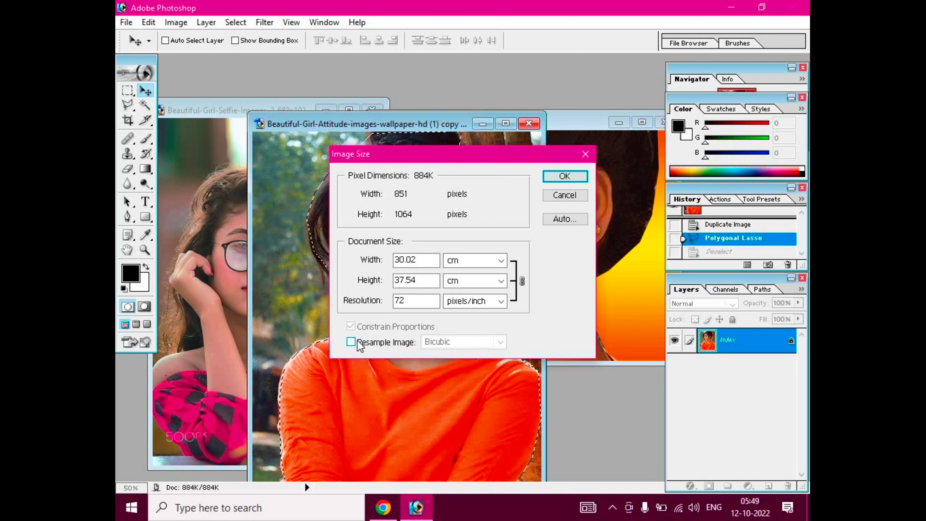
pyautogui.click(357, 341)
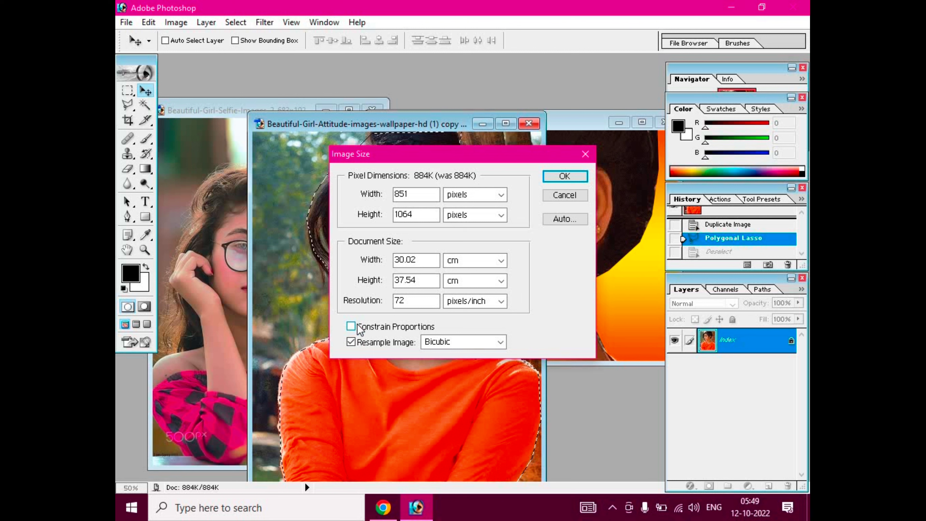
pyautogui.click(359, 328)
pyautogui.click(463, 345)
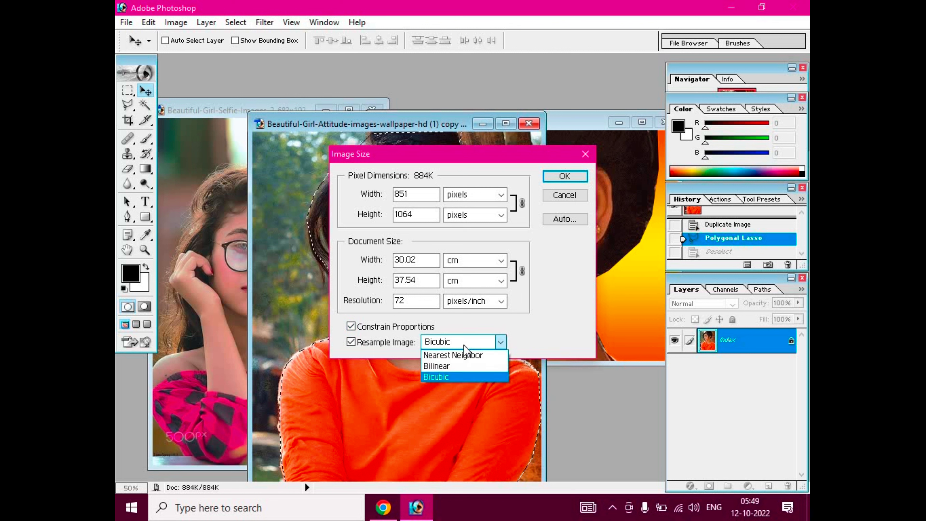
pyautogui.click(464, 344)
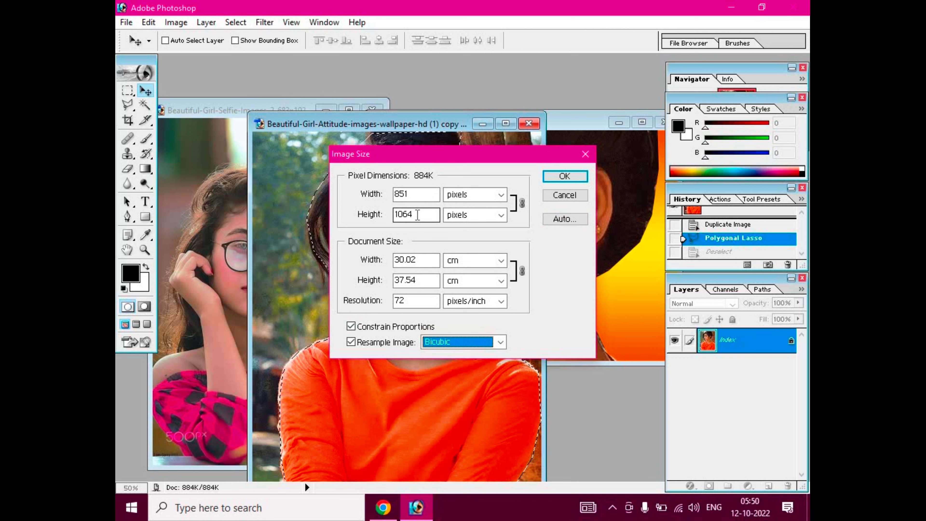
# Confirm Image Size and set the new document width to 1700 pixels.
pyautogui.click(573, 174)
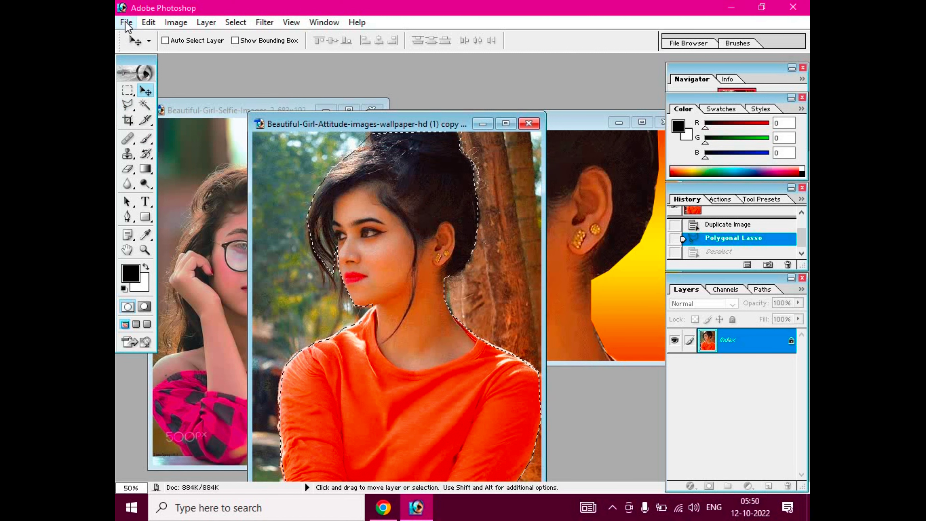
pyautogui.click(126, 22)
pyautogui.click(150, 37)
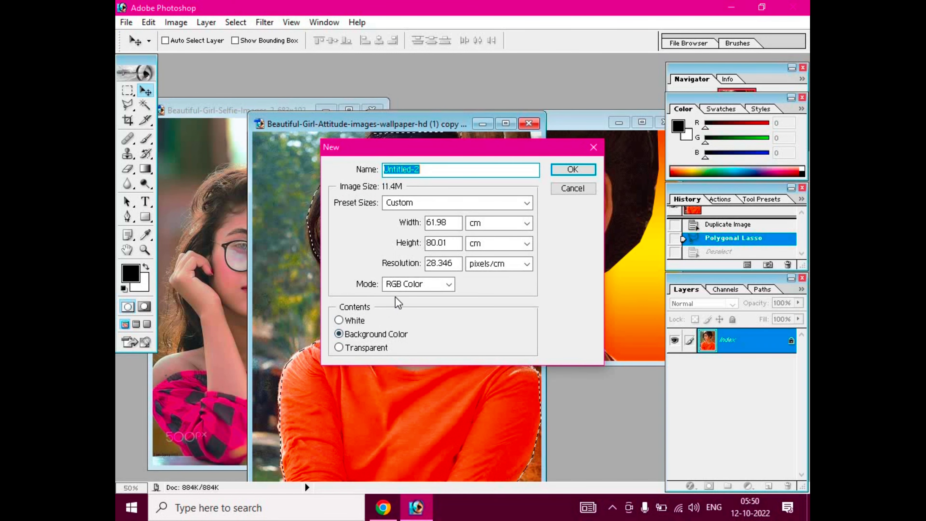
pyautogui.click(457, 224)
pyautogui.doubleClick(432, 225)
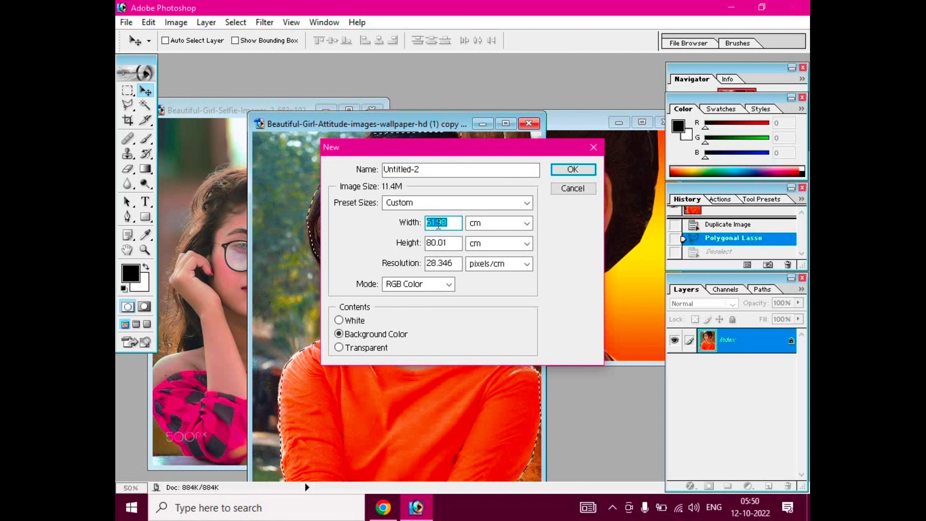
pyautogui.write('1')
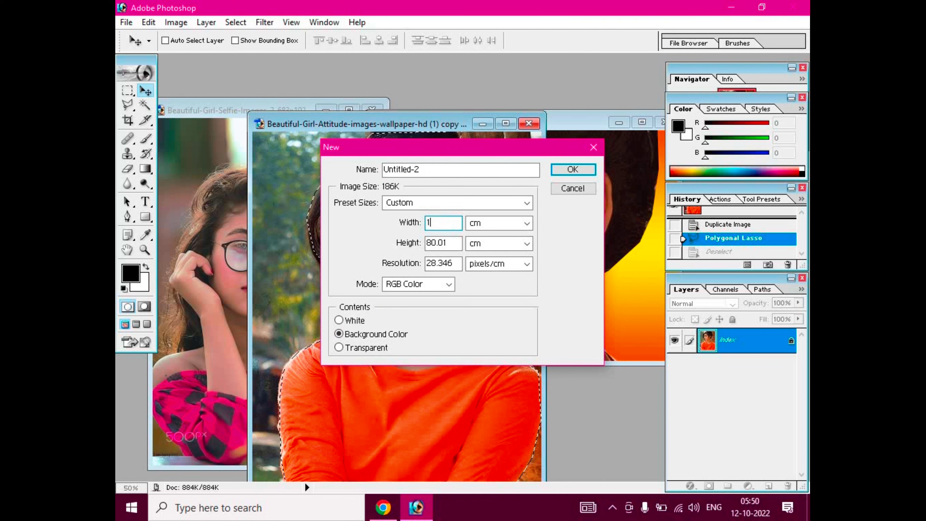
pyautogui.write('700')
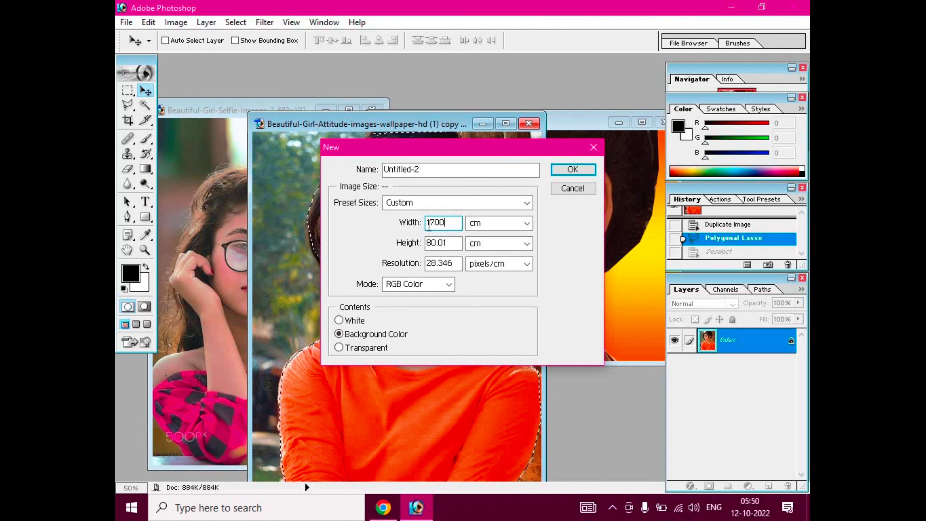
pyautogui.click(448, 243)
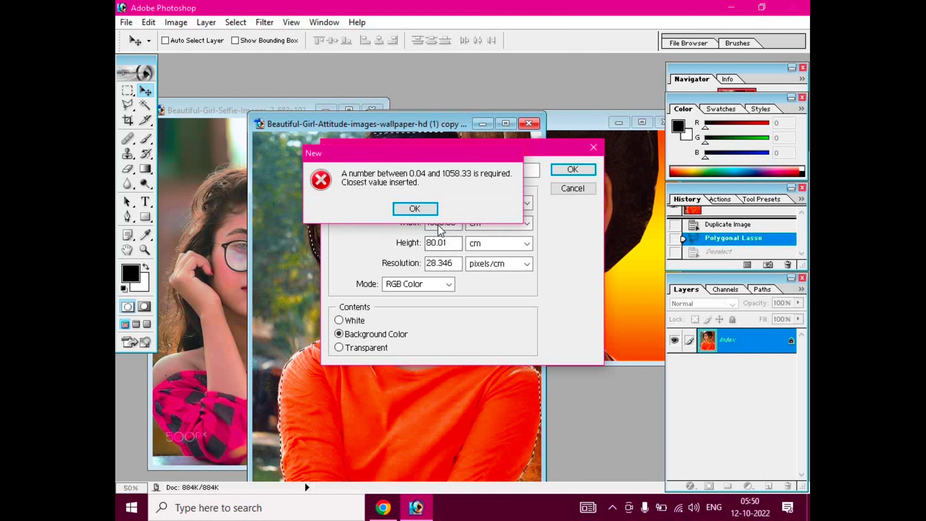
pyautogui.click(420, 212)
pyautogui.click(480, 224)
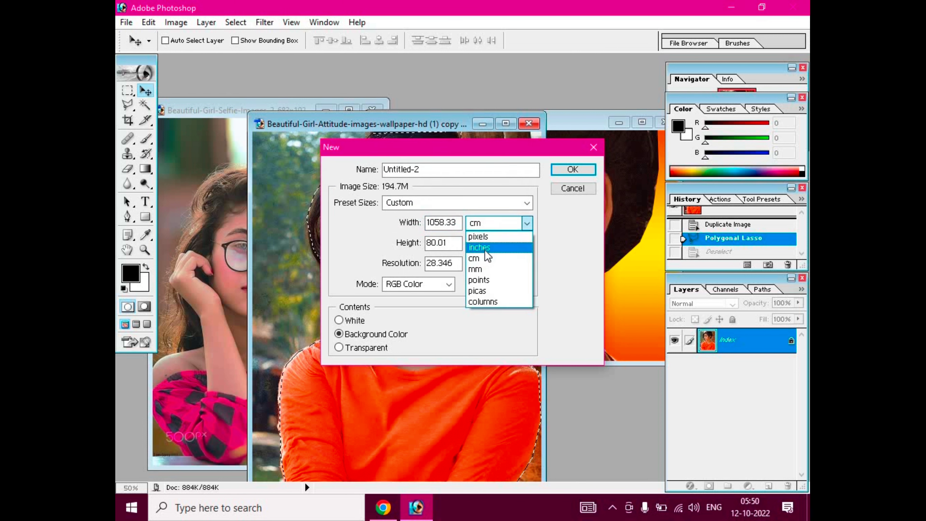
pyautogui.click(482, 238)
pyautogui.hotkey('shift', 'Tab')
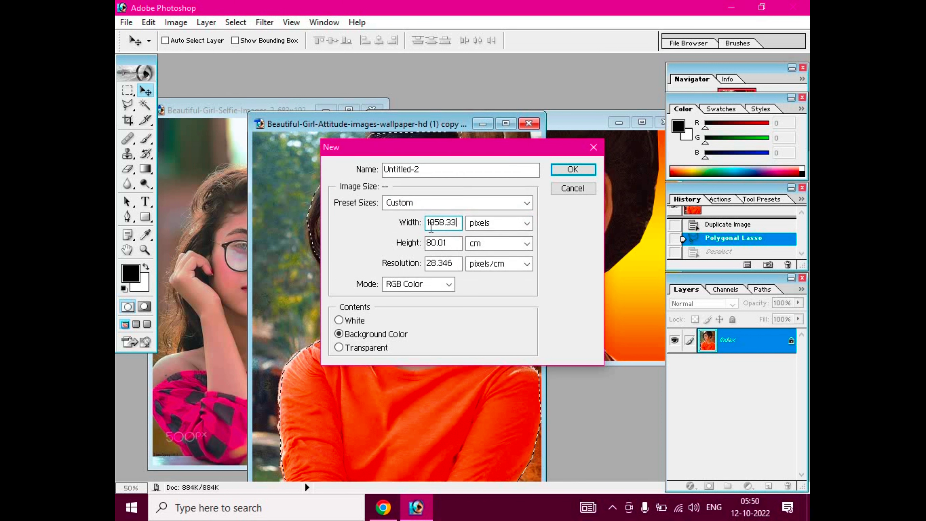
pyautogui.write('1')
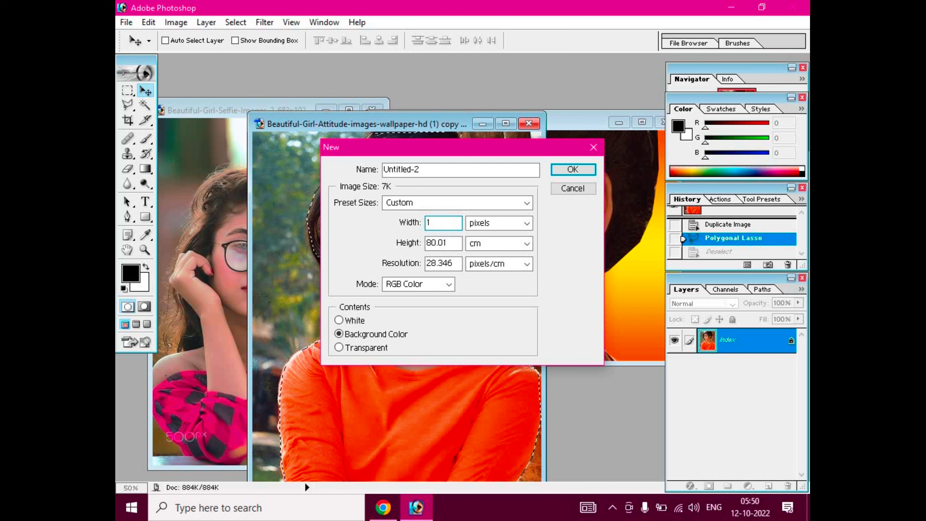
pyautogui.write('700')
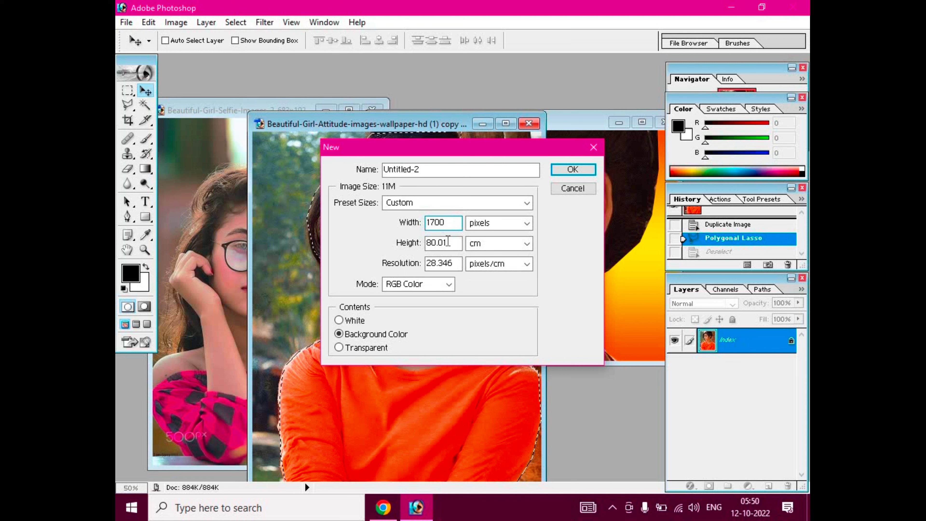
# Set the new document height to 2300 pixels.
pyautogui.click(448, 240)
pyautogui.doubleClick(422, 239)
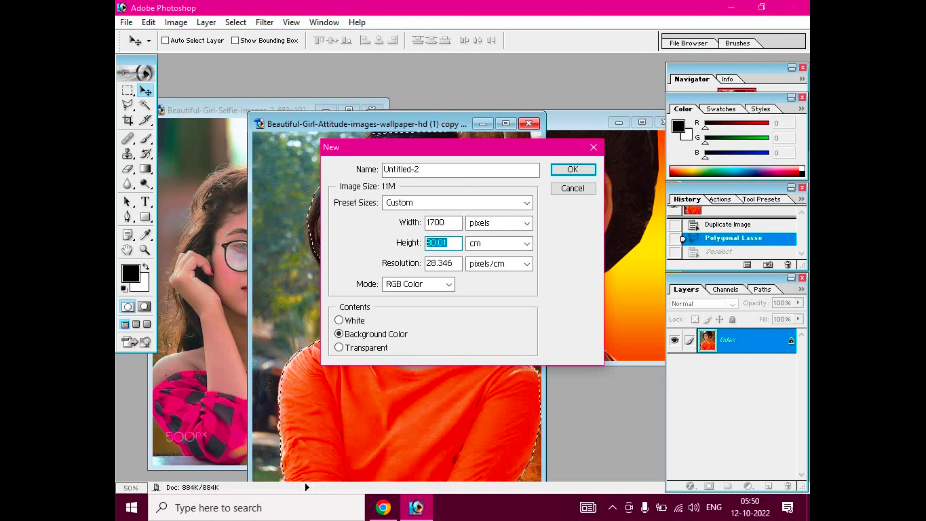
pyautogui.write('23')
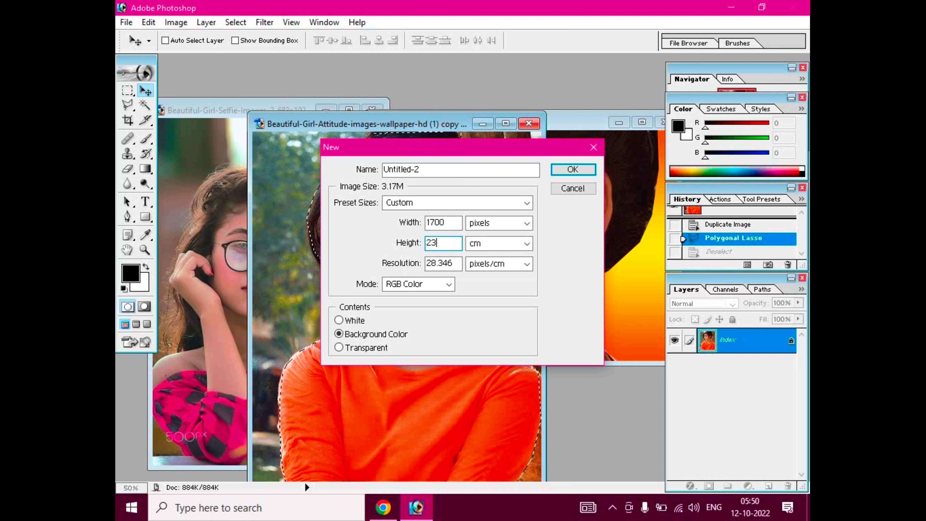
pyautogui.write('00')
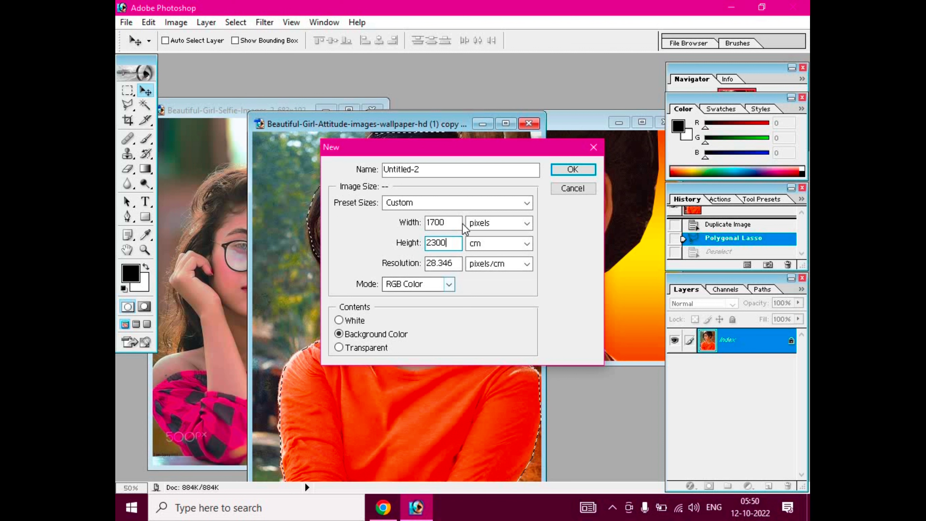
pyautogui.click(574, 169)
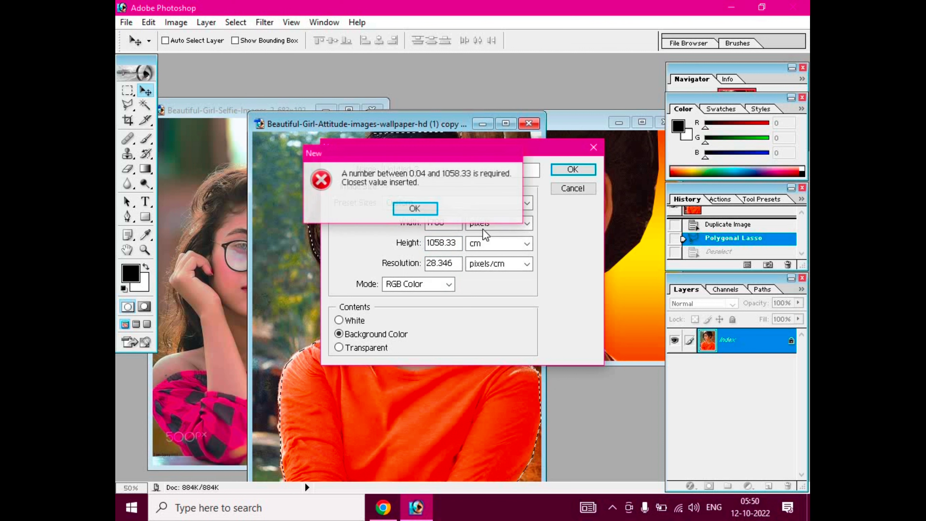
pyautogui.click(419, 208)
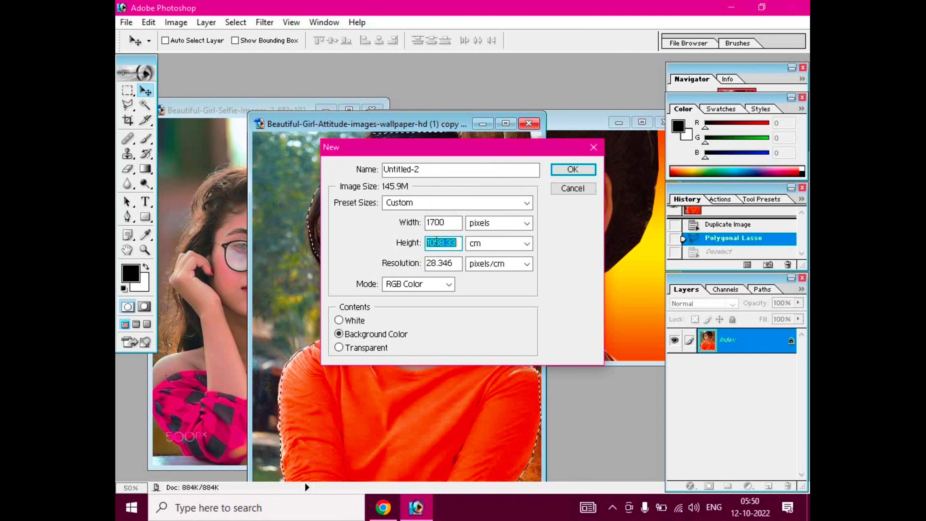
pyautogui.click(484, 244)
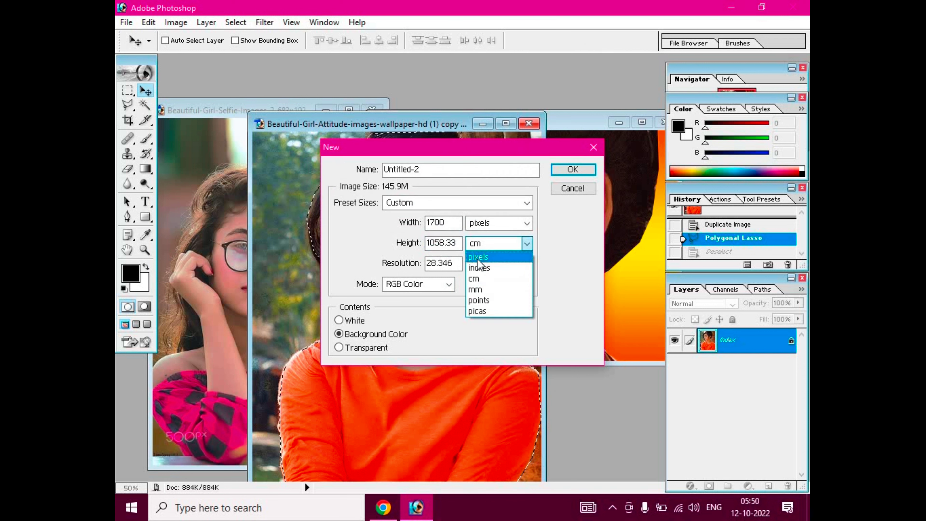
pyautogui.click(477, 257)
pyautogui.click(439, 245)
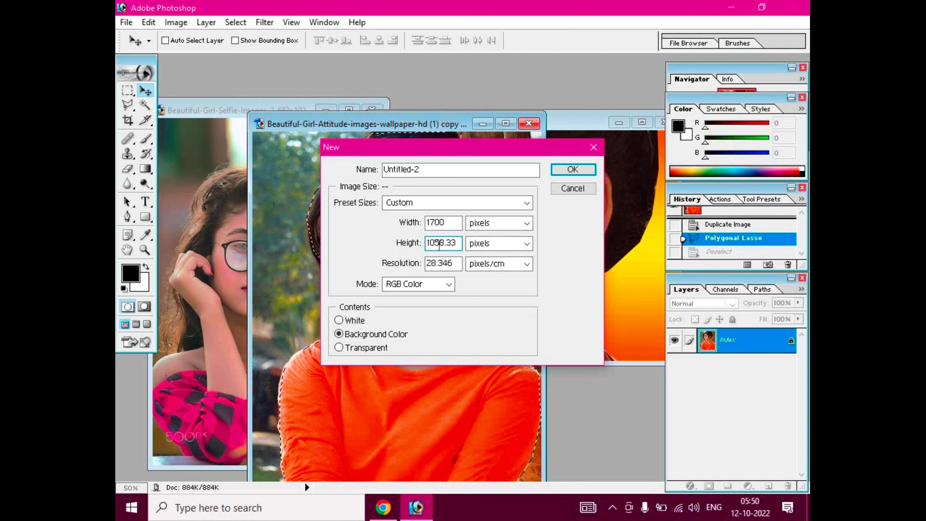
pyautogui.press('BackSpace')
pyautogui.press('BackSpace')
pyautogui.press('BackSpace')
pyautogui.press('BackSpace')
pyautogui.press('BackSpace')
pyautogui.press('BackSpace')
pyautogui.press('BackSpace')
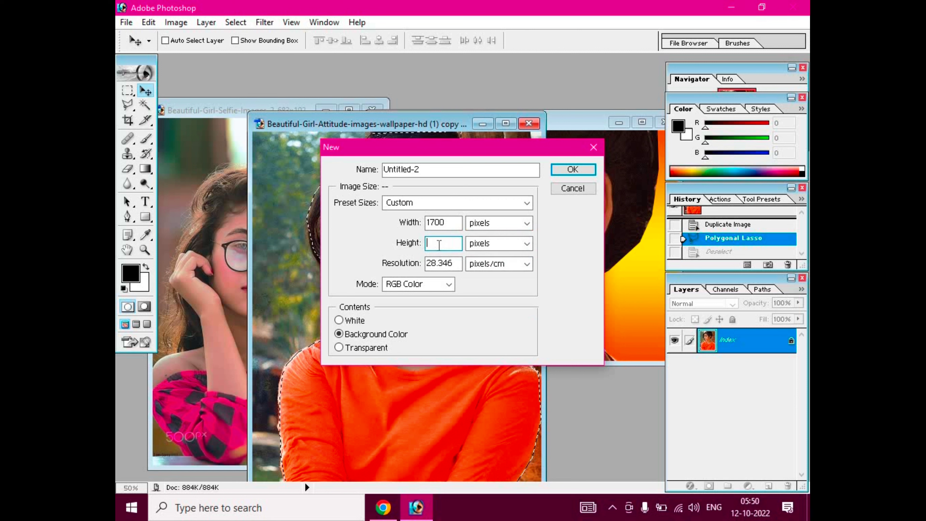
pyautogui.write('2300')
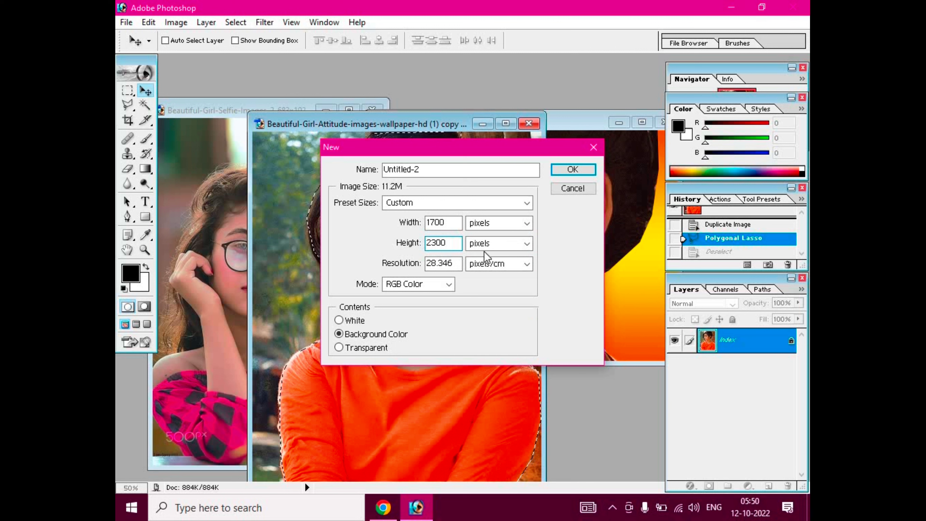
# Create the 1700 × 2300 px document, drag in the girl, then close it unsaved.
pyautogui.click(574, 169)
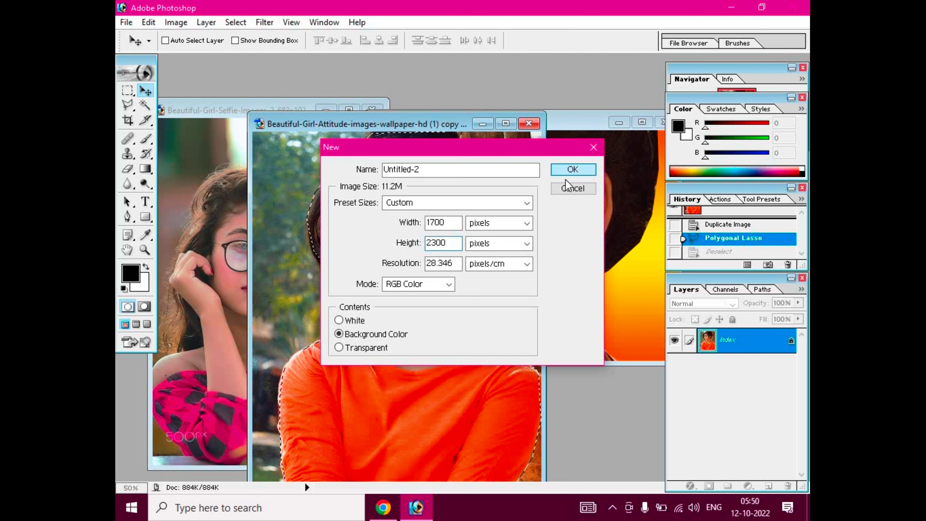
pyautogui.moveTo(410, 266)
pyautogui.mouseDown()
pyautogui.moveTo(201, 295)
pyautogui.moveTo(323, 332)
pyautogui.mouseUp()
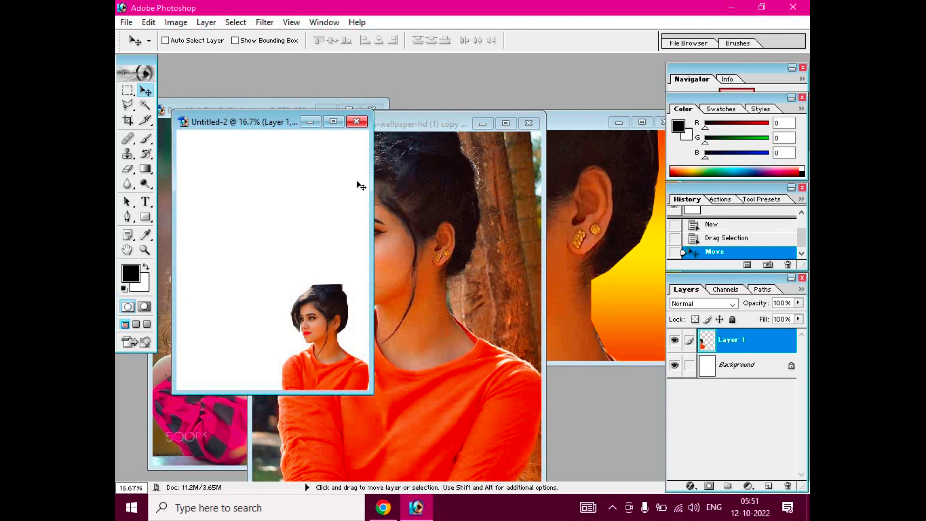
pyautogui.click(356, 121)
pyautogui.click(415, 207)
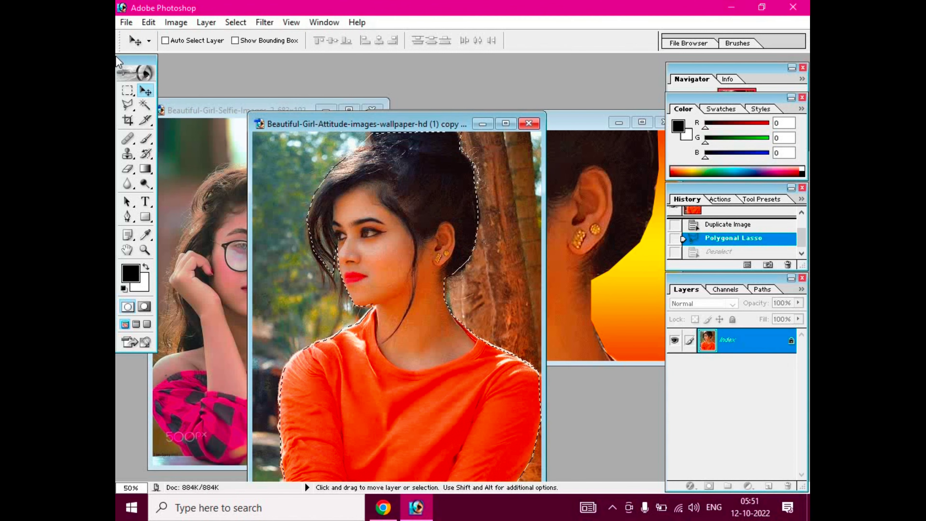
pyautogui.click(126, 22)
# Switch the new document's units to centimetres and set the width to 35 cm.
pyautogui.click(140, 38)
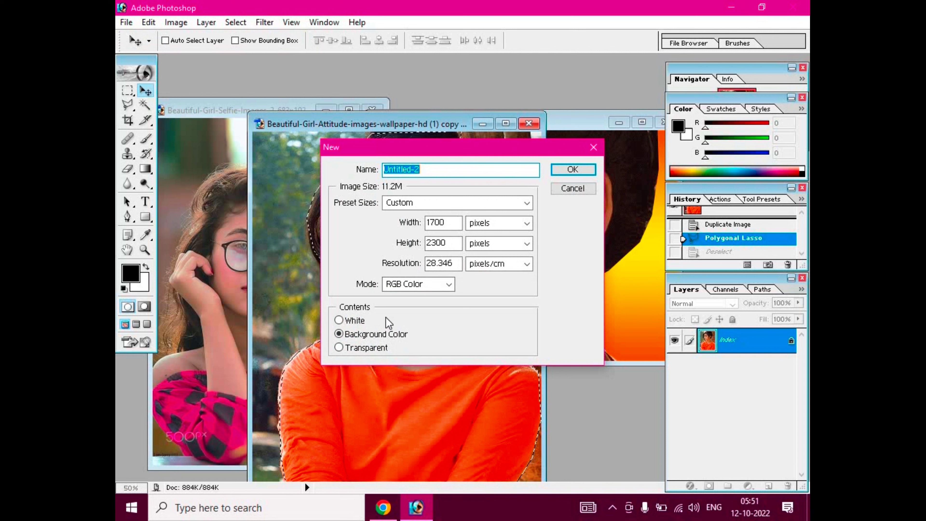
pyautogui.click(468, 225)
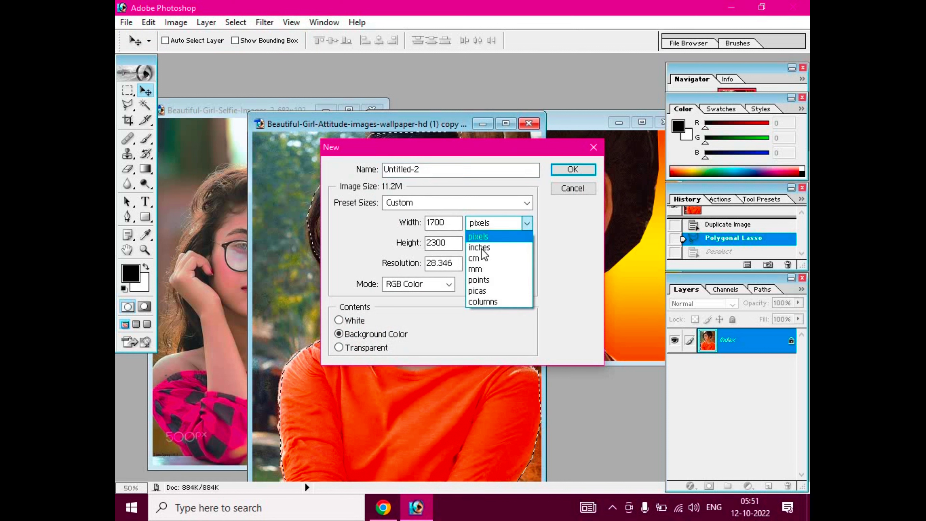
pyautogui.click(480, 258)
pyautogui.click(487, 242)
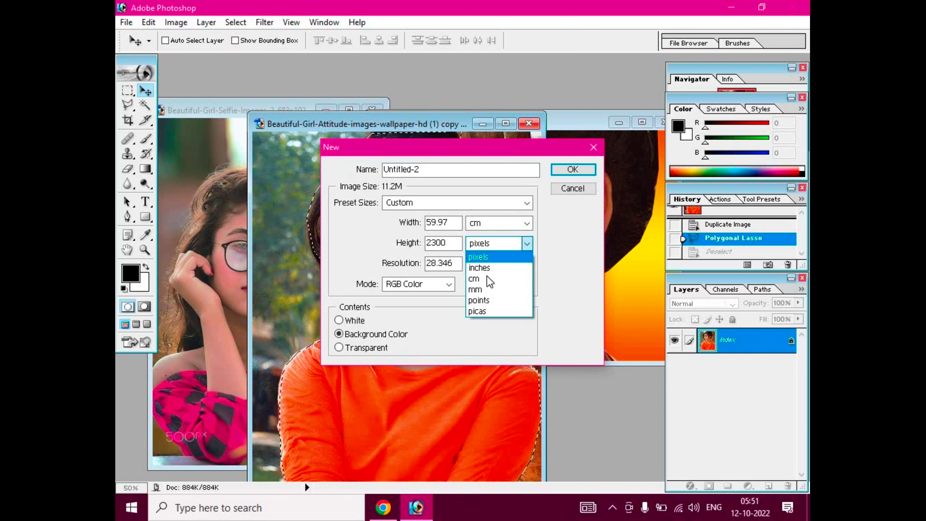
pyautogui.click(486, 277)
pyautogui.click(446, 223)
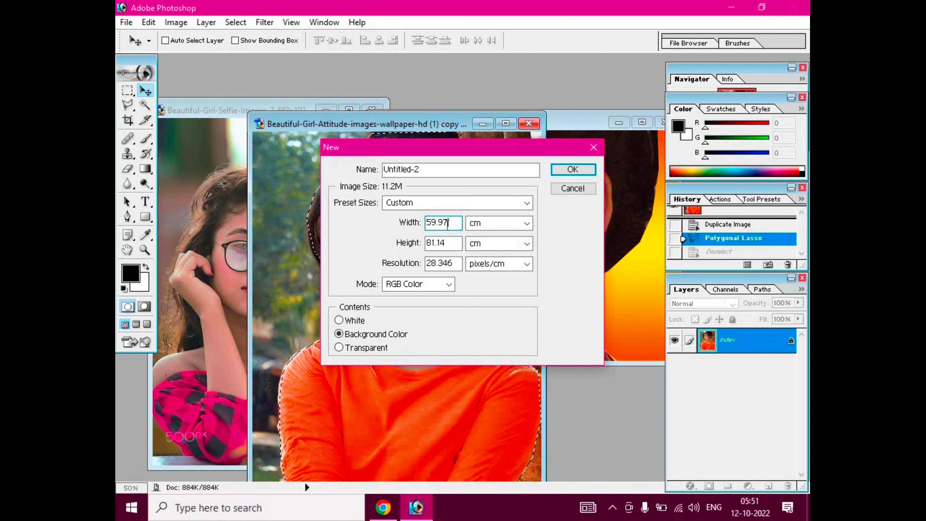
pyautogui.press('BackSpace')
pyautogui.press('BackSpace')
pyautogui.press('BackSpace')
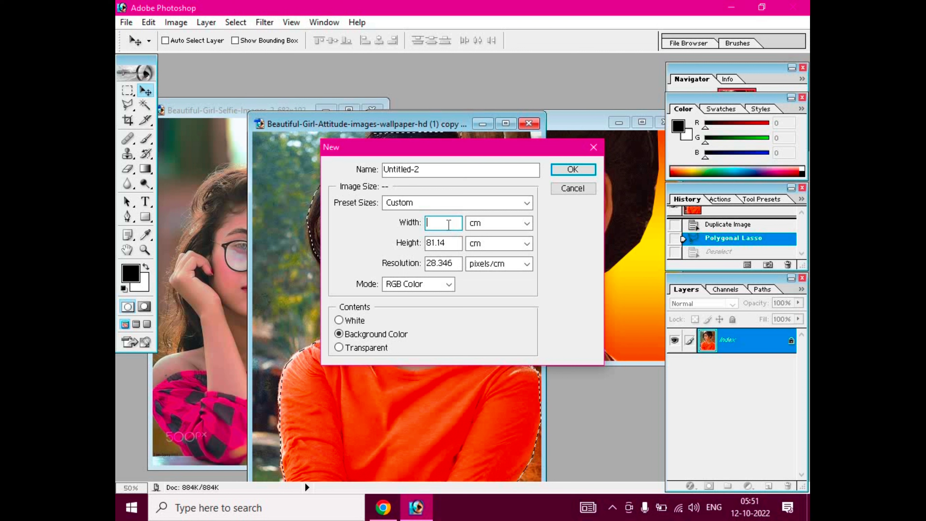
pyautogui.write('22')
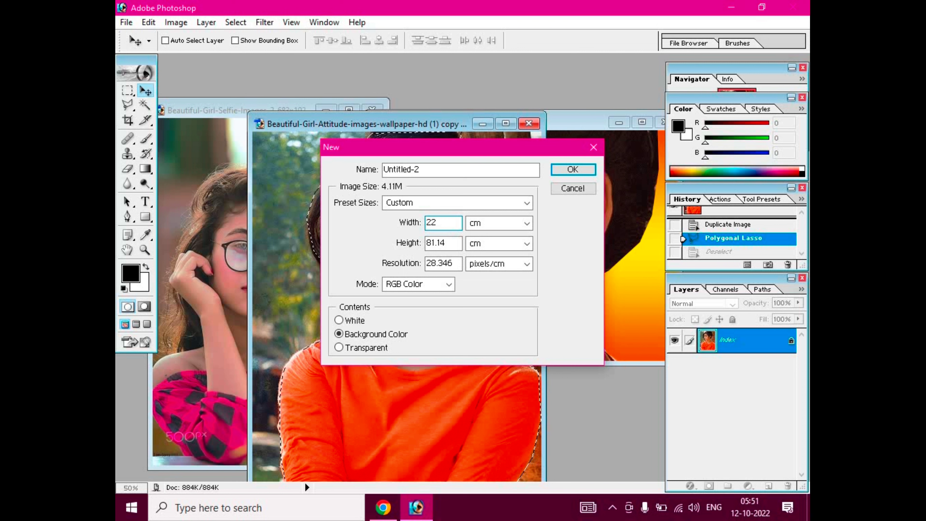
pyautogui.write('00')
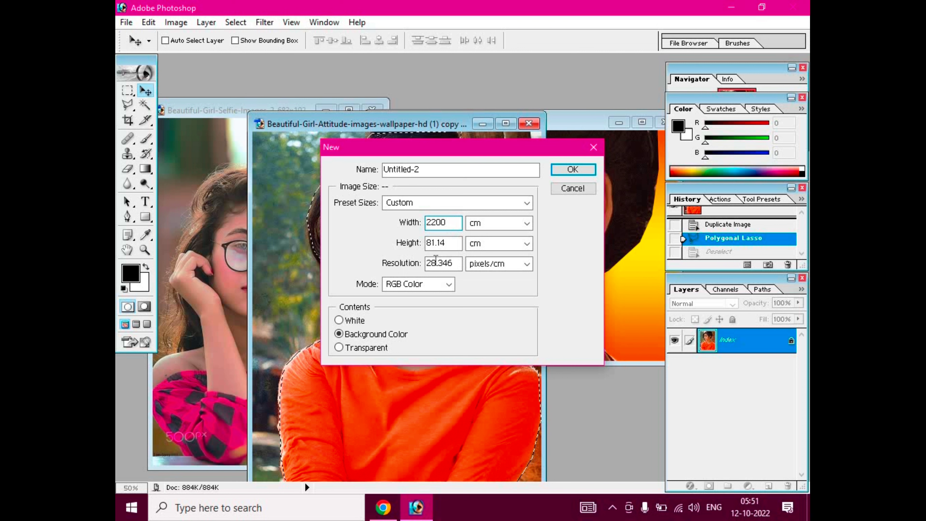
pyautogui.press('BackSpace')
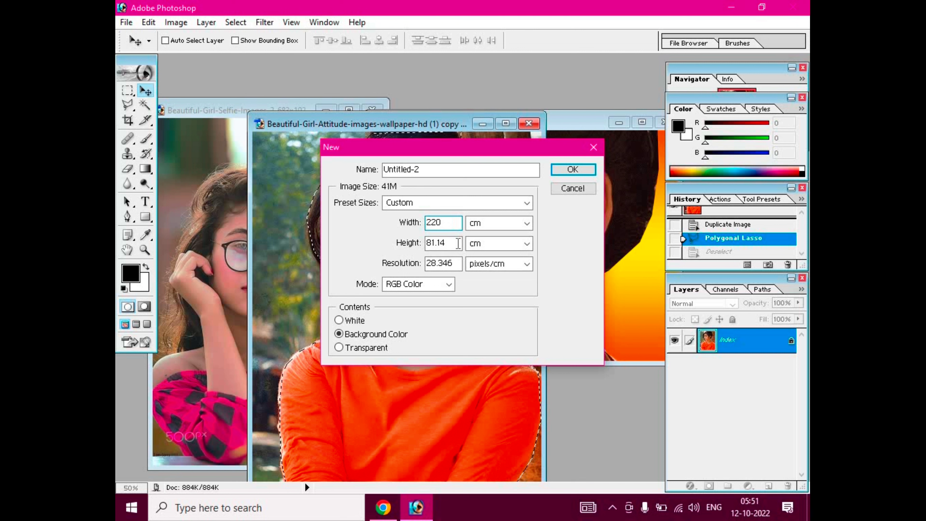
pyautogui.press('BackSpace')
pyautogui.press('BackSpace')
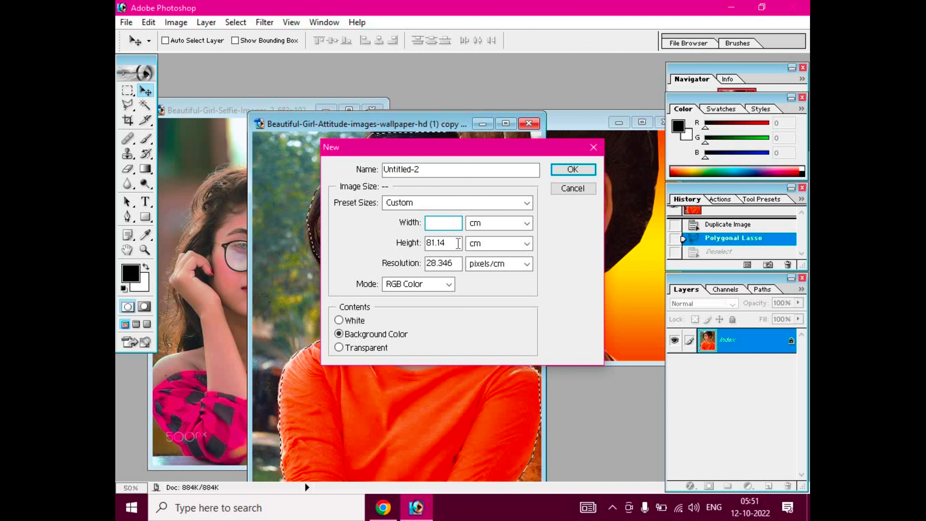
pyautogui.write('3')
pyautogui.write('5')
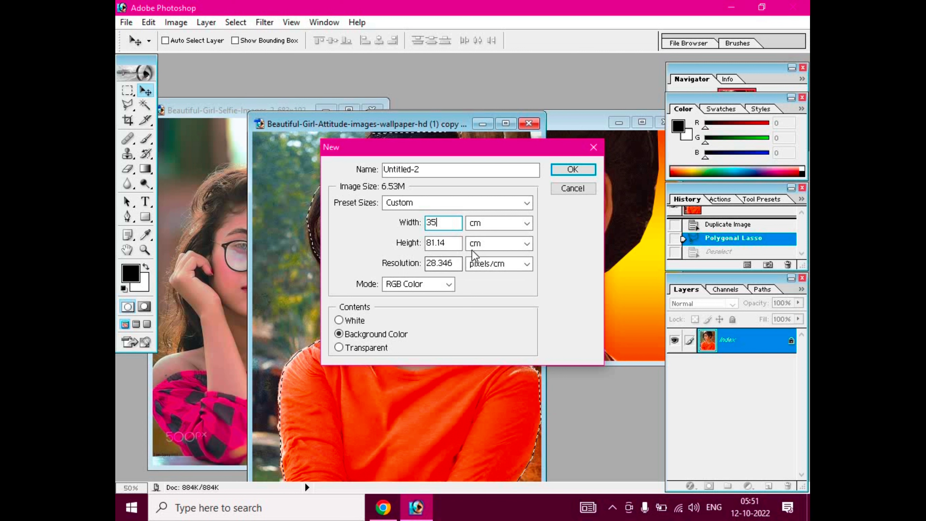
# Set the height to 25 cm and create the document.
pyautogui.click(457, 245)
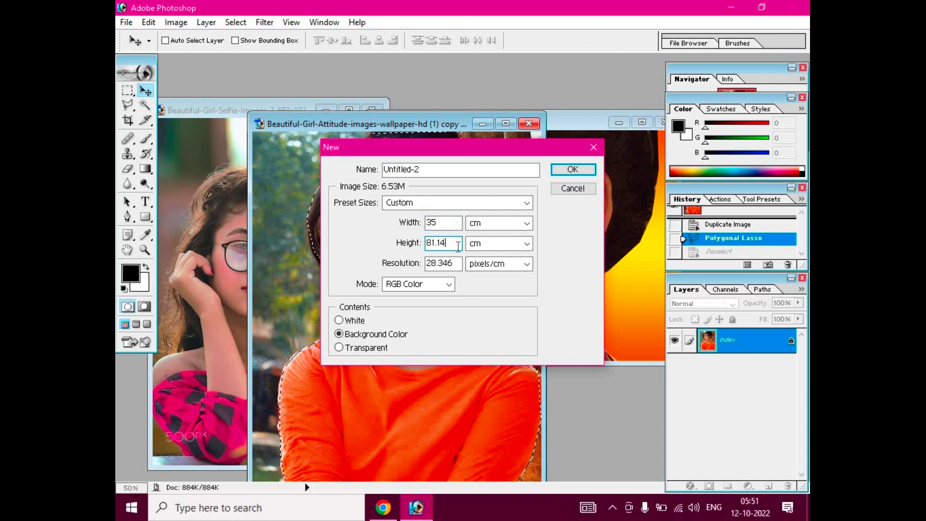
pyautogui.press('BackSpace')
pyautogui.press('BackSpace')
pyautogui.press('BackSpace')
pyautogui.press('BackSpace')
pyautogui.press('BackSpace')
pyautogui.write('25')
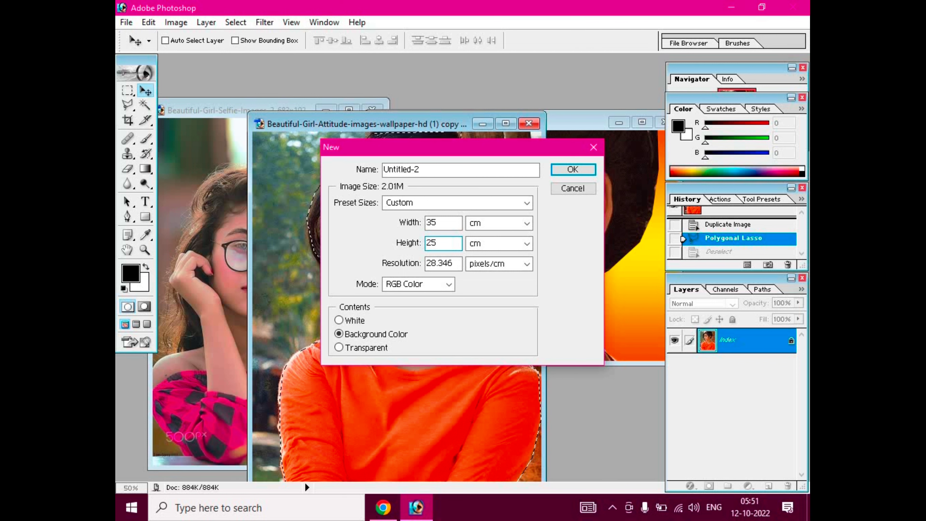
pyautogui.press('Return')
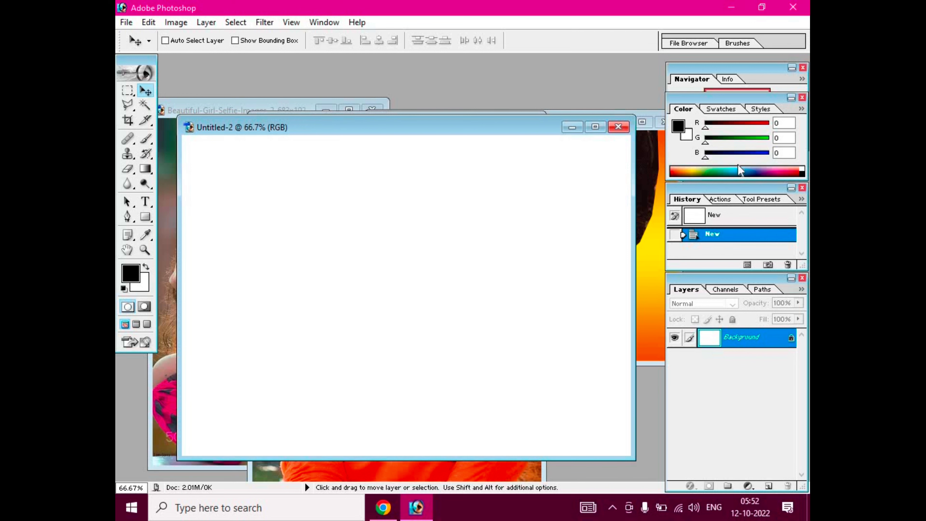
# Drag the cut-out girl onto the 35 × 25 cm canvas, then close it without saving.
pyautogui.click(443, 471)
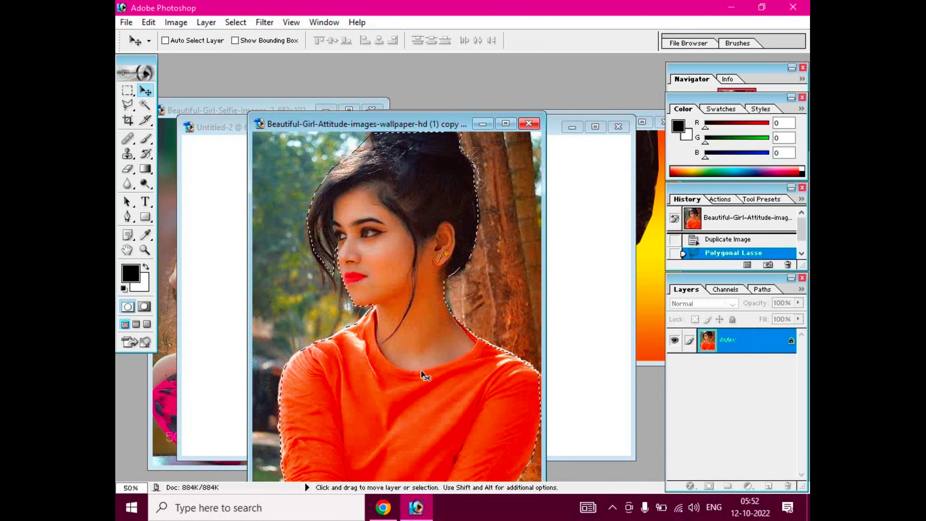
pyautogui.moveTo(475, 348)
pyautogui.mouseDown()
pyautogui.moveTo(572, 337)
pyautogui.moveTo(536, 483)
pyautogui.moveTo(540, 305)
pyautogui.moveTo(478, 285)
pyautogui.moveTo(487, 247)
pyautogui.mouseUp()
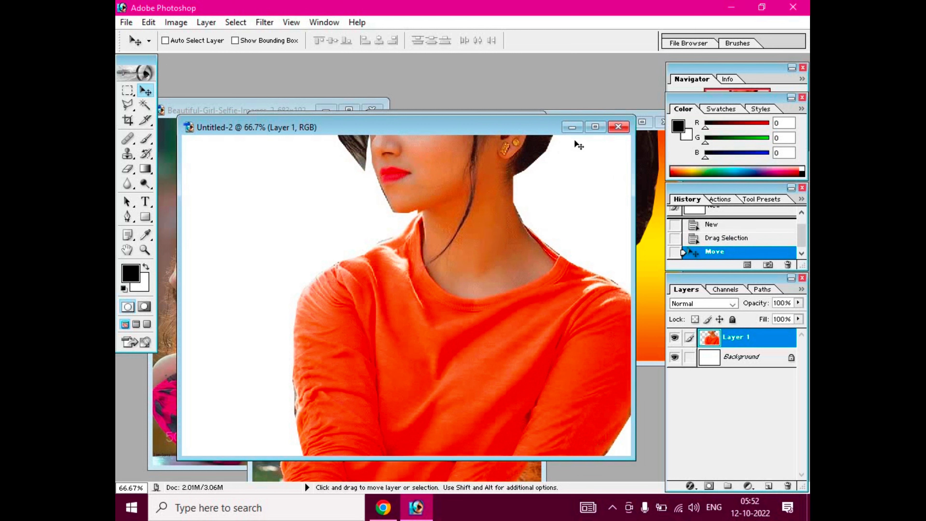
pyautogui.click(617, 127)
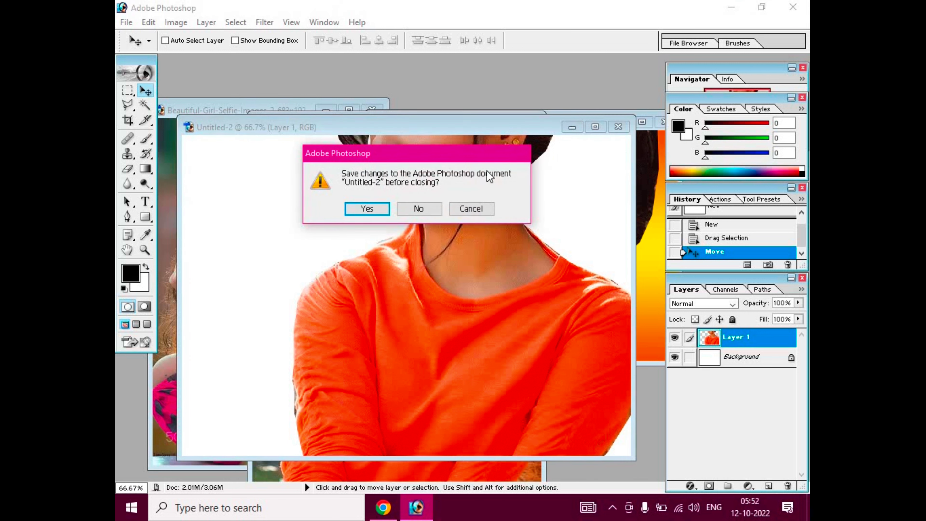
pyautogui.click(428, 214)
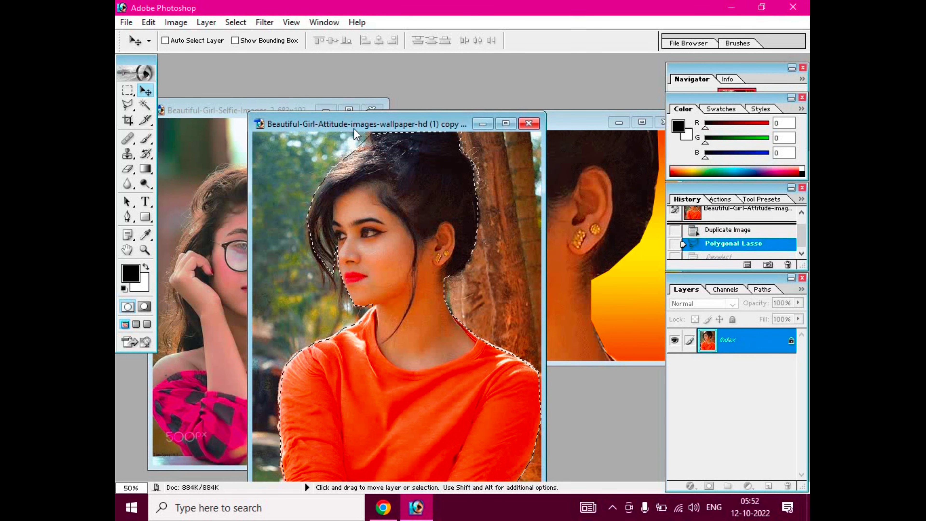
# Check the orange-top photo's Image Size and Canvas Size (30.02 × 37.54 cm), changing nothing.
pyautogui.rightClick(353, 124)
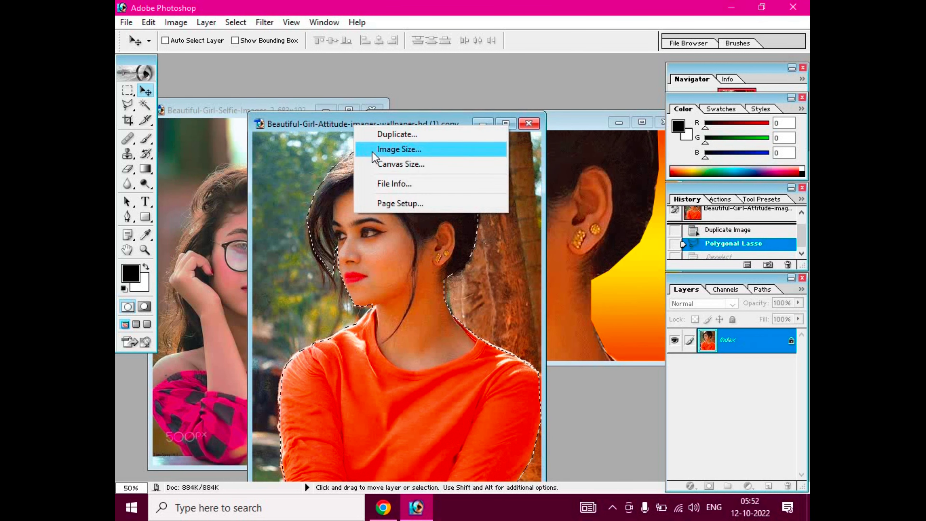
pyautogui.click(374, 155)
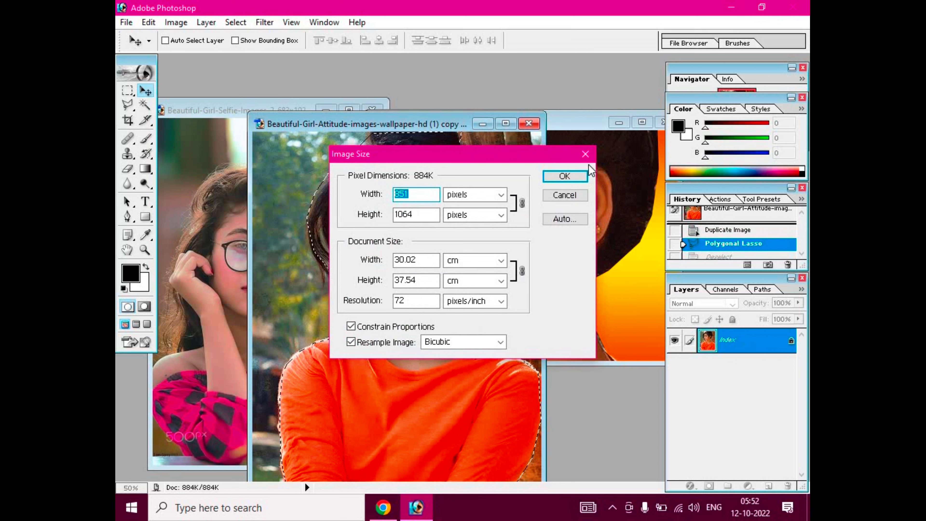
pyautogui.press('Escape')
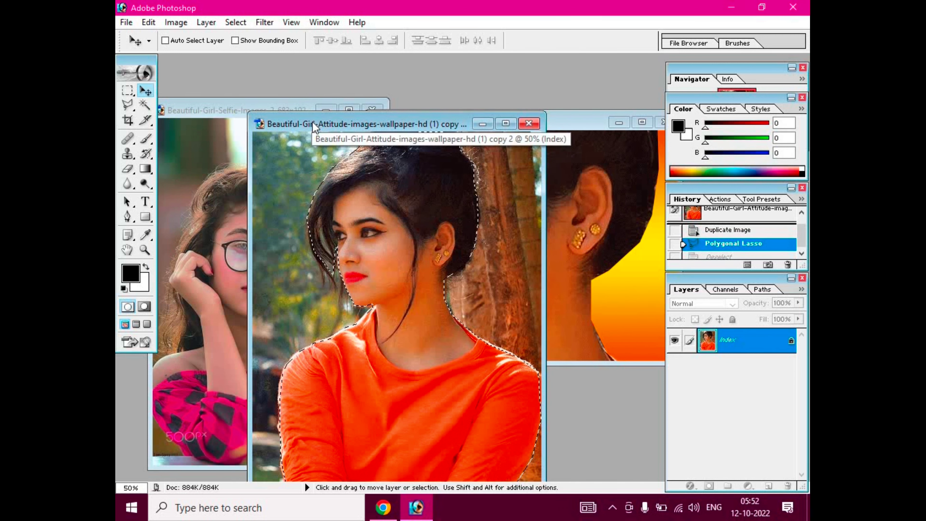
pyautogui.rightClick(311, 121)
pyautogui.click(339, 162)
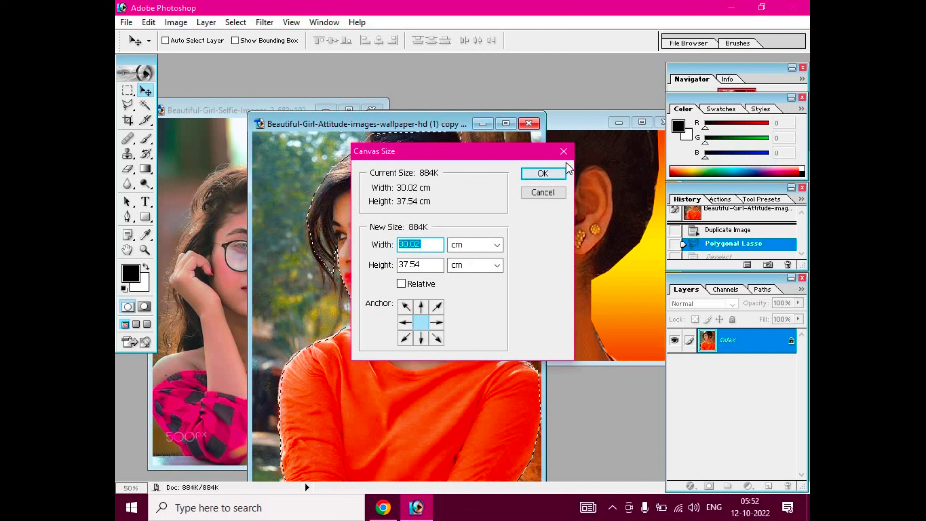
pyautogui.click(564, 150)
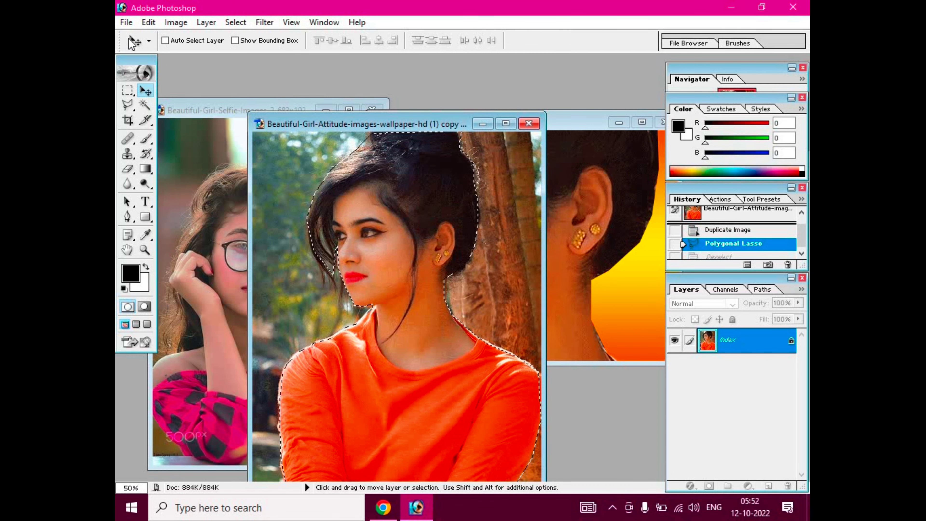
pyautogui.click(126, 22)
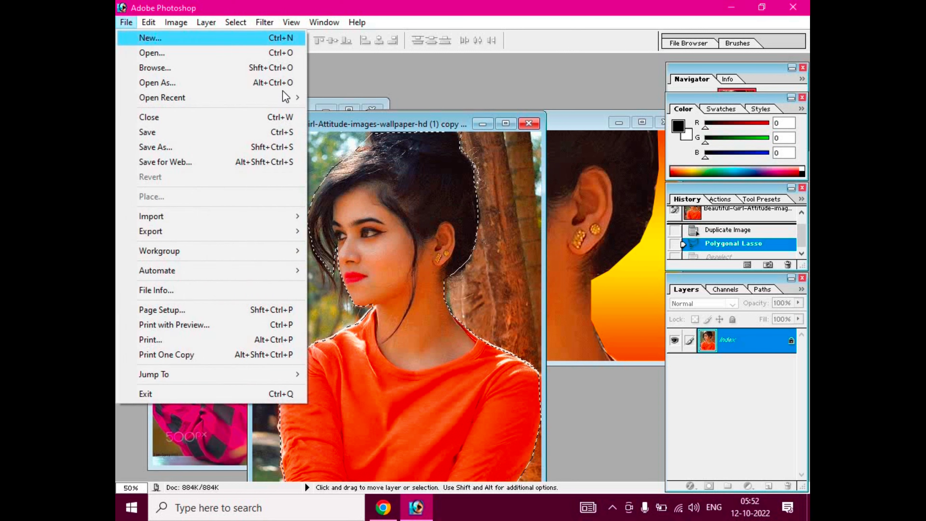
# Create a blank Untitled-2 document 60 cm wide by 70 cm tall.
pyautogui.click(146, 35)
pyautogui.click(457, 227)
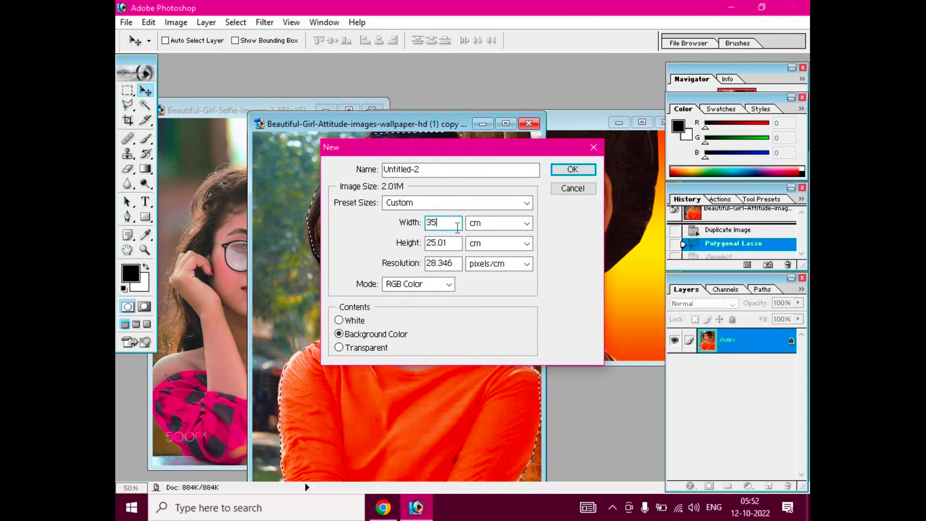
pyautogui.press('BackSpace')
pyautogui.press('BackSpace')
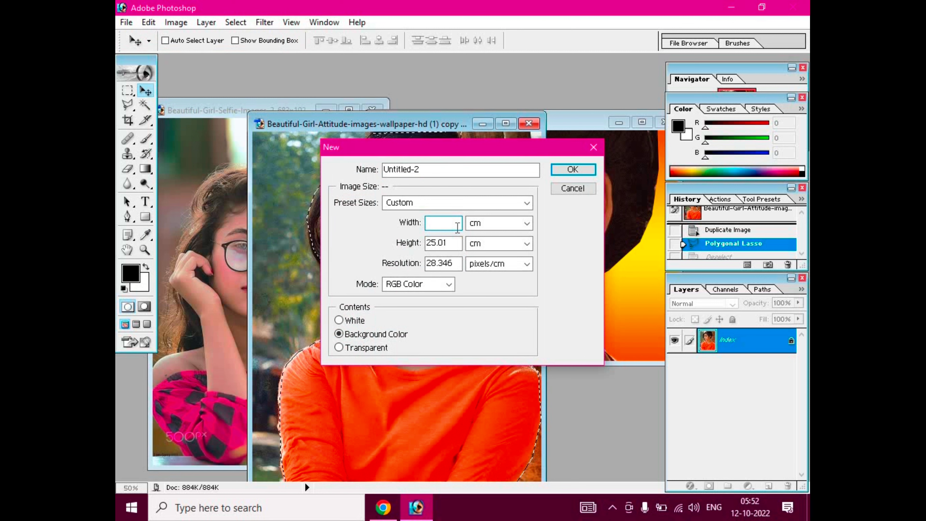
pyautogui.write('60')
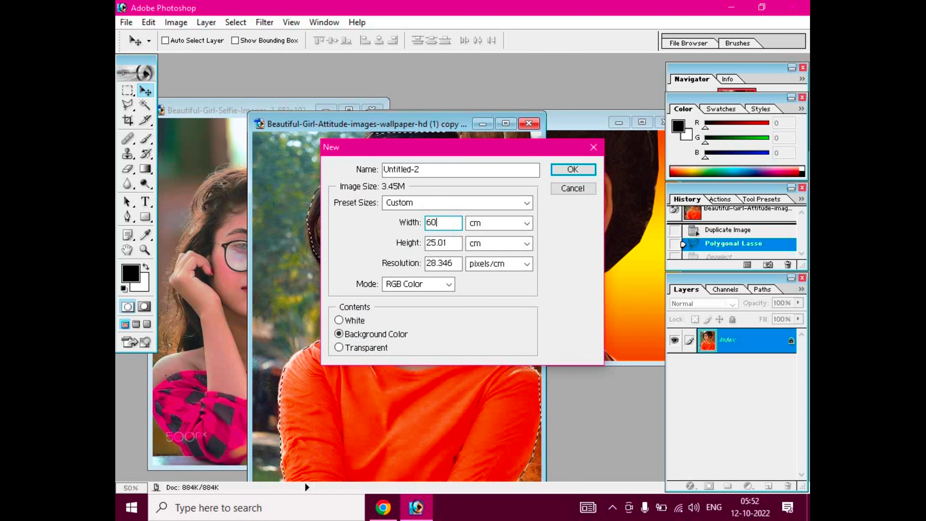
pyautogui.click(452, 242)
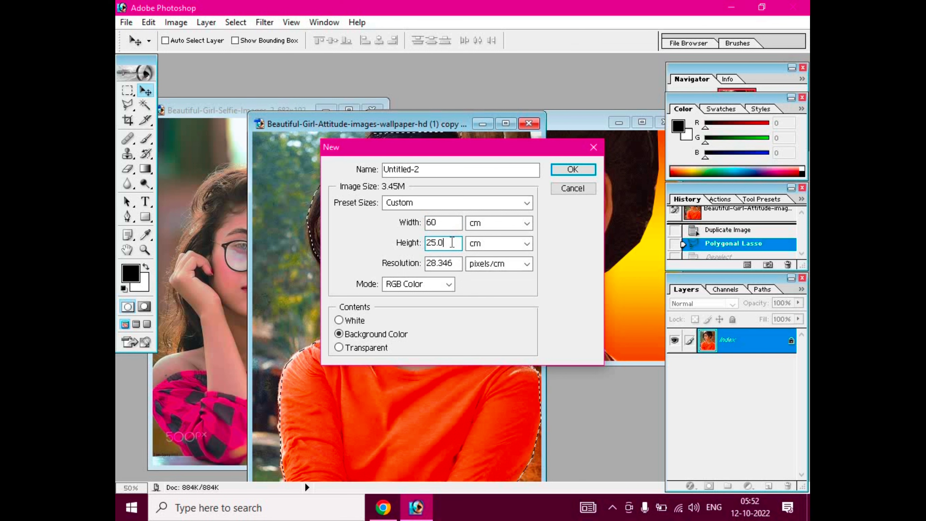
pyautogui.press('BackSpace')
pyautogui.press('BackSpace')
pyautogui.press('BackSpace')
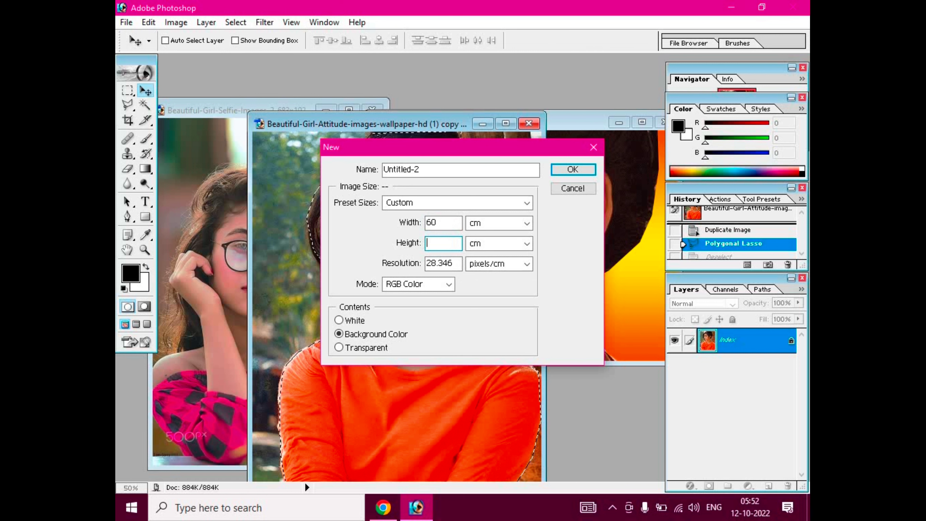
pyautogui.write('70')
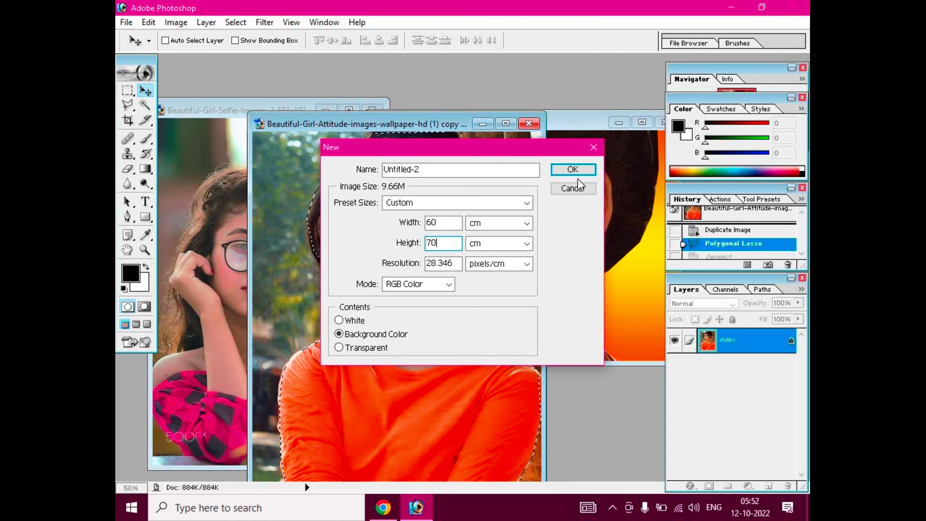
pyautogui.click(572, 170)
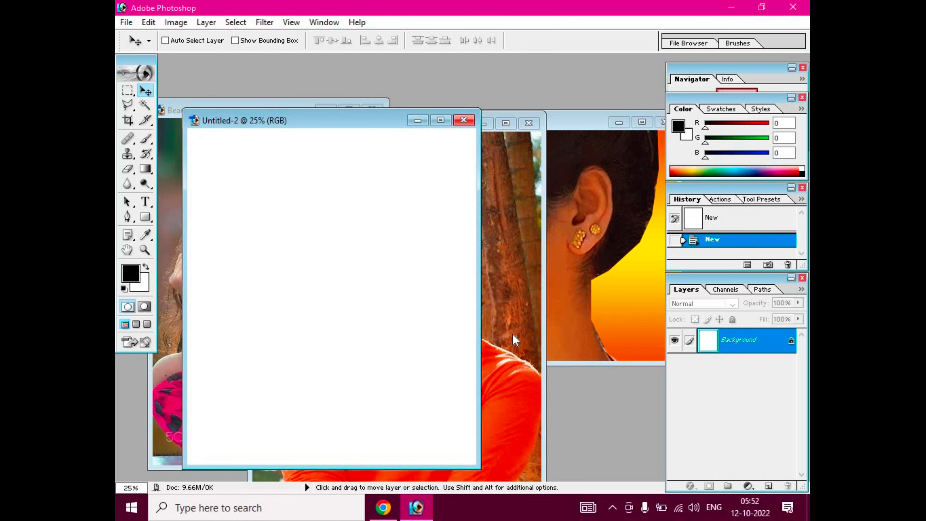
# Drag the lasso-selected girl into Untitled-2 as a trial, then undo it.
pyautogui.click(515, 340)
pyautogui.moveTo(515, 340)
pyautogui.mouseDown()
pyautogui.moveTo(237, 376)
pyautogui.moveTo(485, 387)
pyautogui.moveTo(465, 419)
pyautogui.mouseUp()
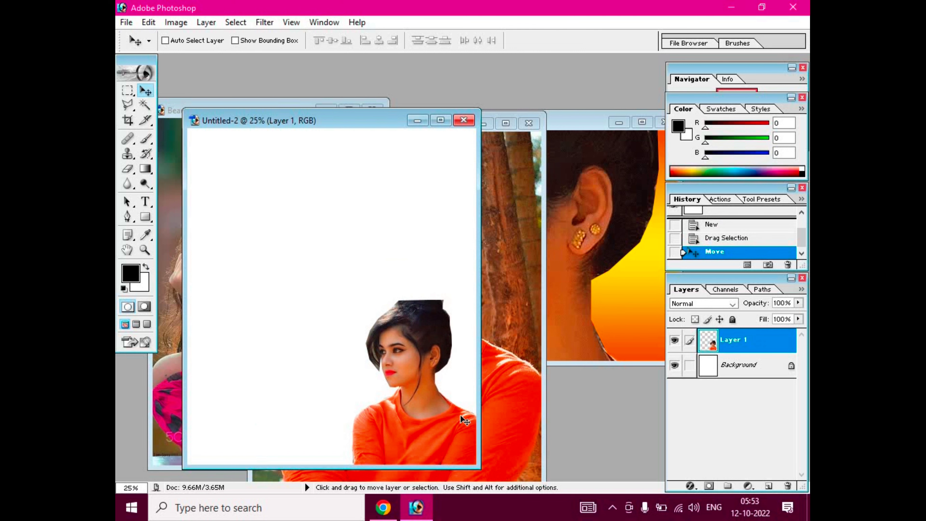
pyautogui.hotkey('ctrl', 'z')
# Cancel the Extract filter and close Untitled-2 without saving.
pyautogui.hotkey('alt', 'ctrl', 'x')
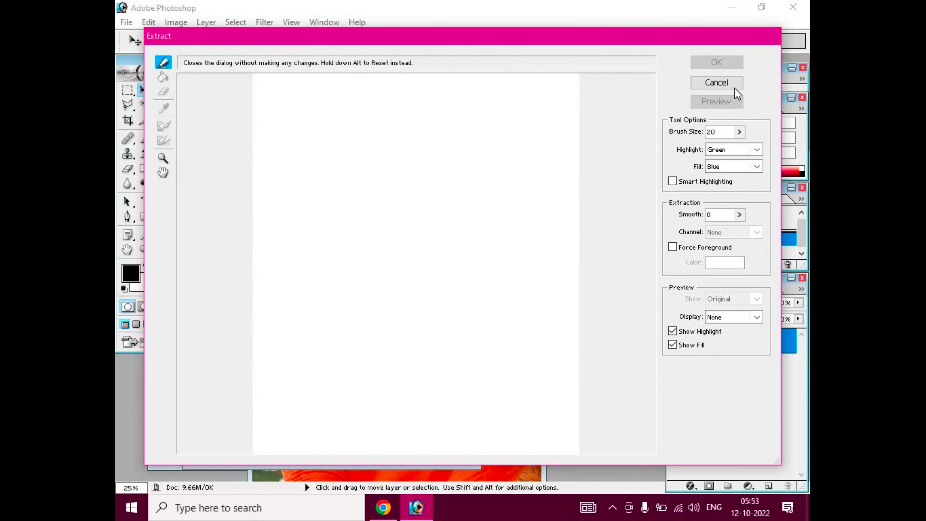
pyautogui.click(733, 84)
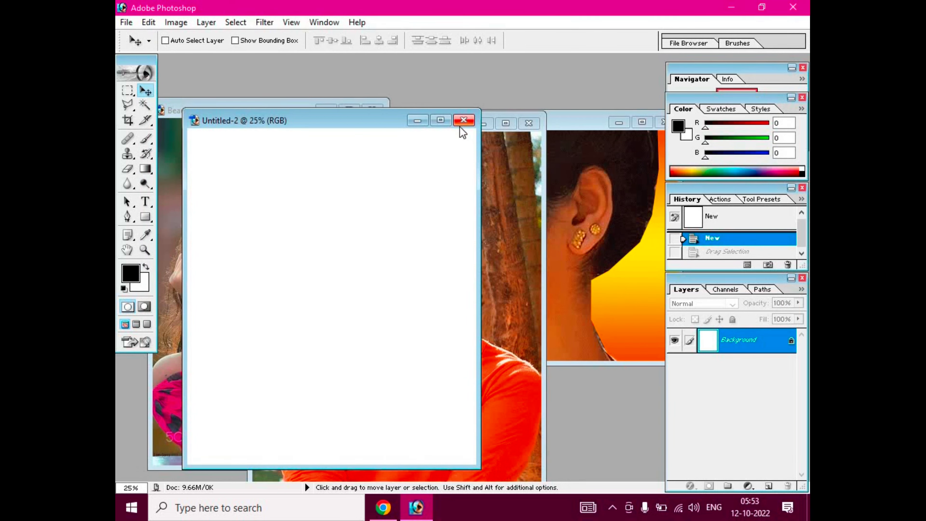
pyautogui.click(460, 125)
pyautogui.click(419, 207)
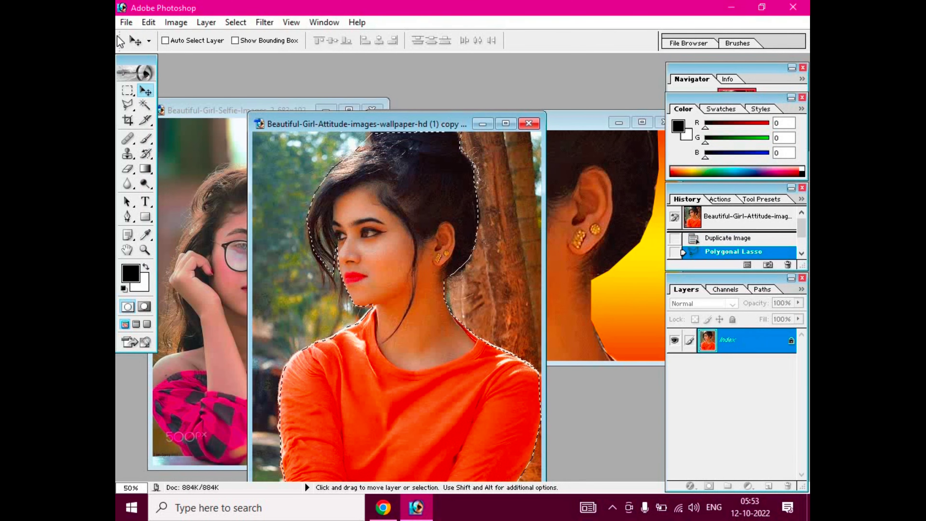
# Create a blank document 70 cm wide by 80 cm tall.
pyautogui.click(126, 22)
pyautogui.click(134, 37)
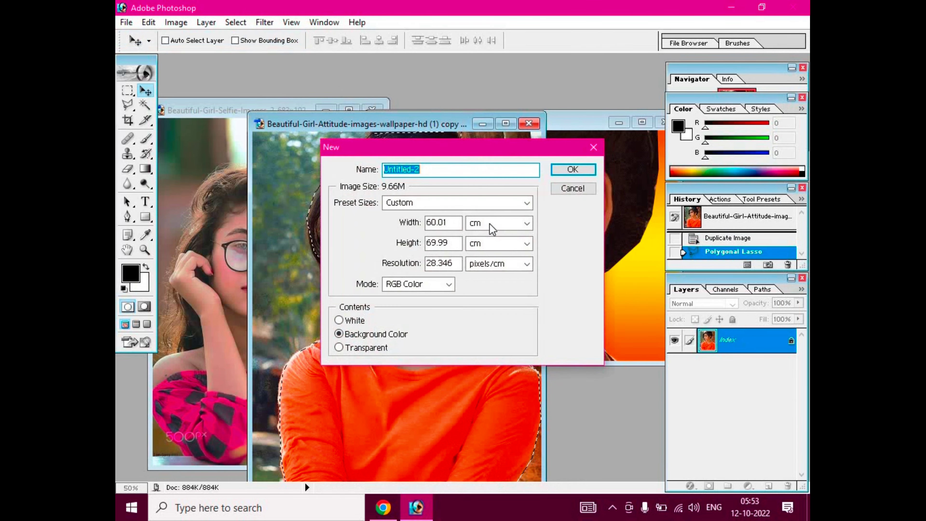
pyautogui.click(451, 222)
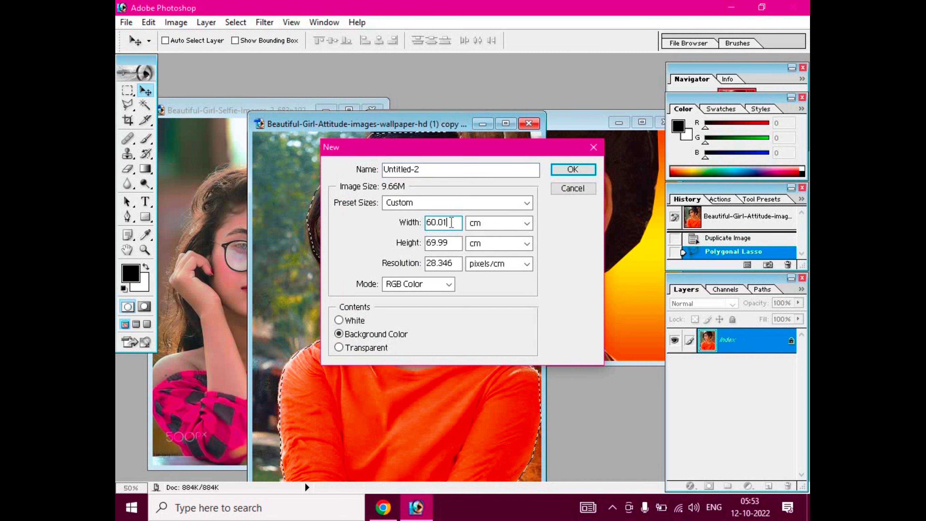
pyautogui.press('BackSpace')
pyautogui.press('BackSpace')
pyautogui.press('BackSpace')
pyautogui.press('BackSpace')
pyautogui.press('BackSpace')
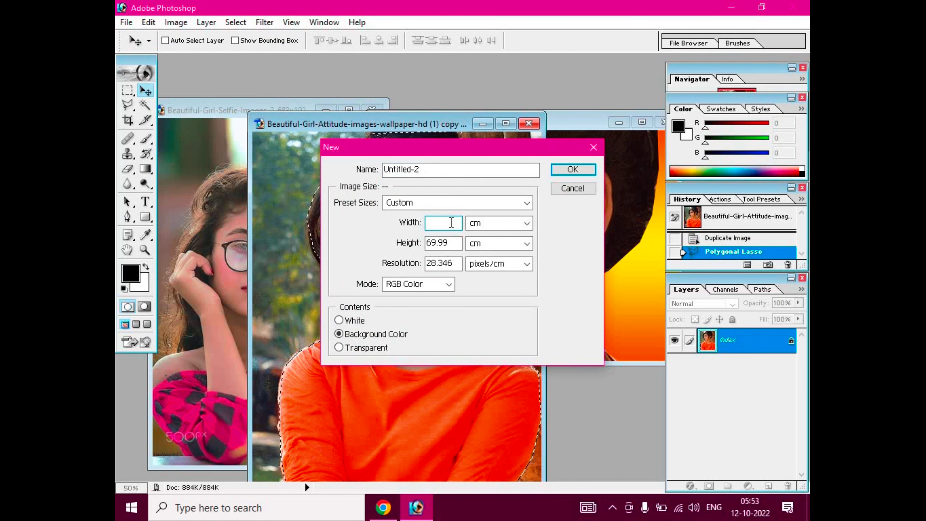
pyautogui.write('70')
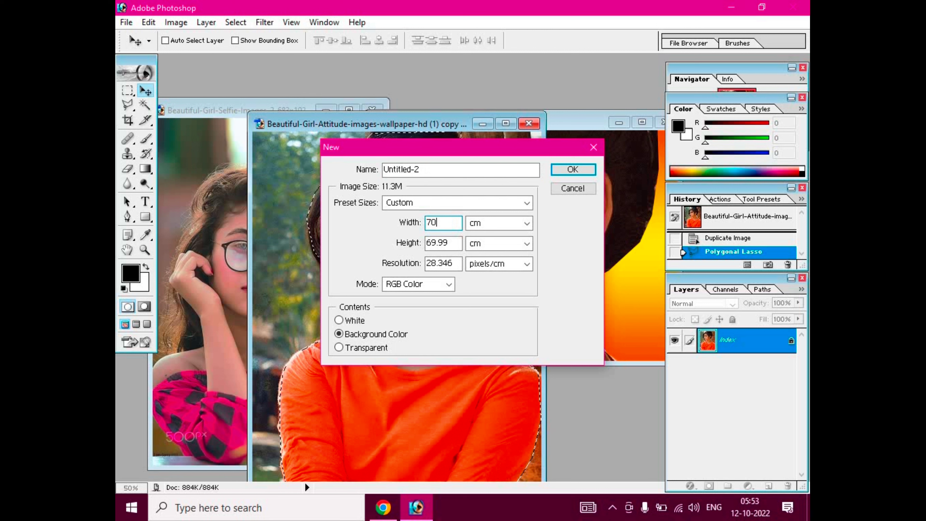
pyautogui.click(448, 243)
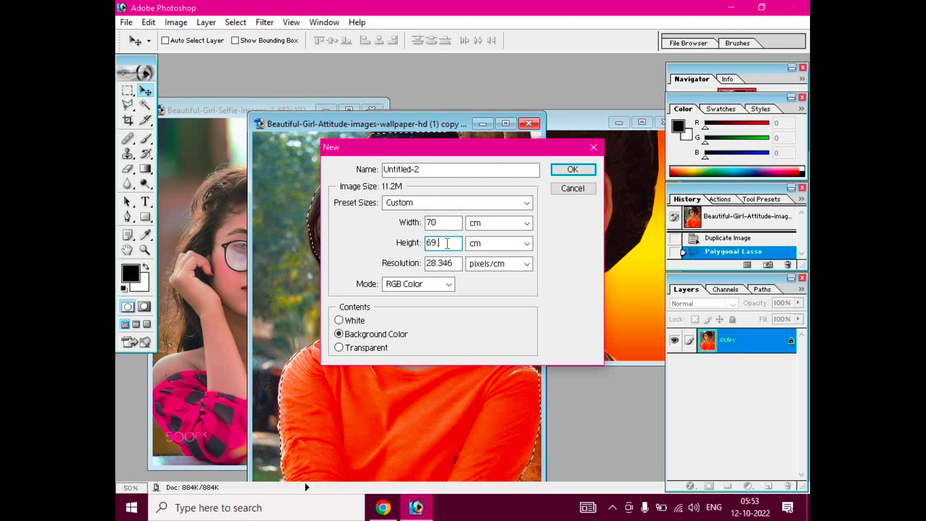
pyautogui.press('BackSpace')
pyautogui.press('BackSpace')
pyautogui.press('BackSpace')
pyautogui.write('80')
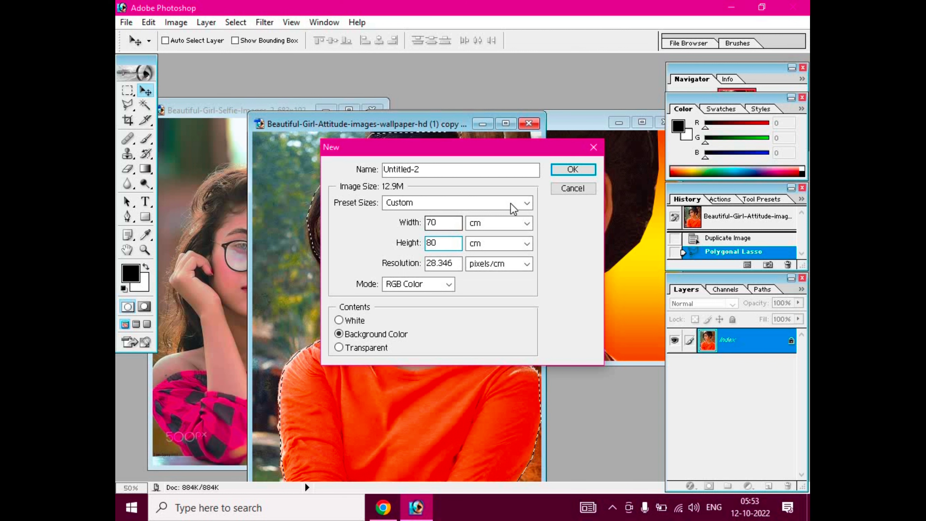
pyautogui.click(571, 172)
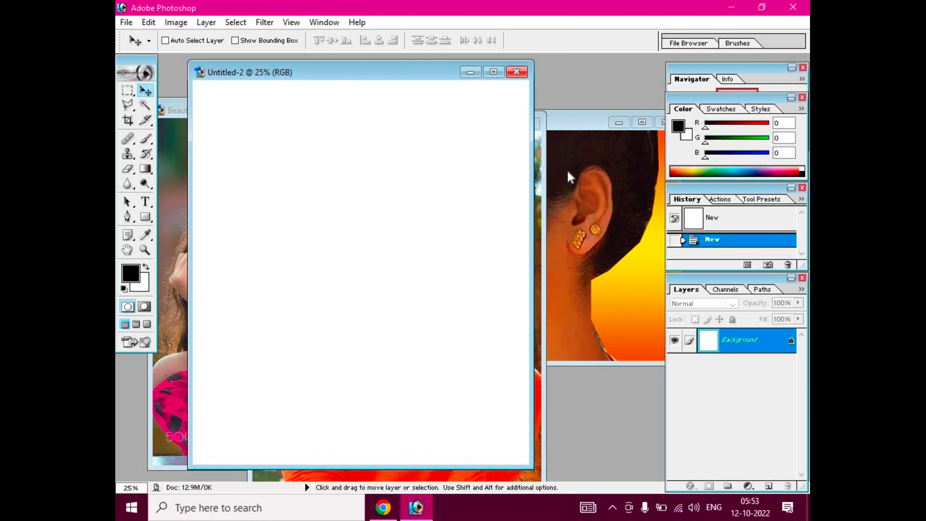
# Drag the cut-out girl into the 70 × 80 cm document as a trial, then close it unsaved.
pyautogui.moveTo(539, 288)
pyautogui.mouseDown()
pyautogui.moveTo(216, 341)
pyautogui.moveTo(454, 403)
pyautogui.mouseUp()
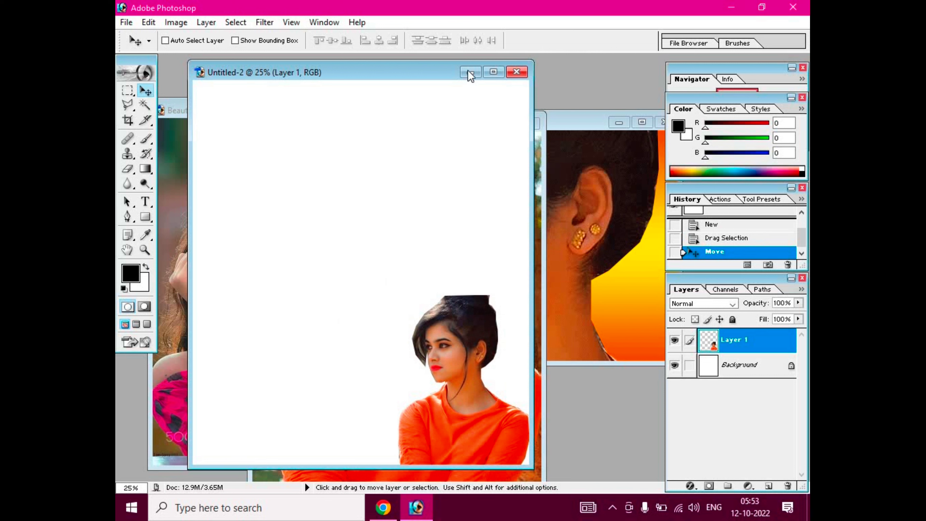
pyautogui.click(516, 72)
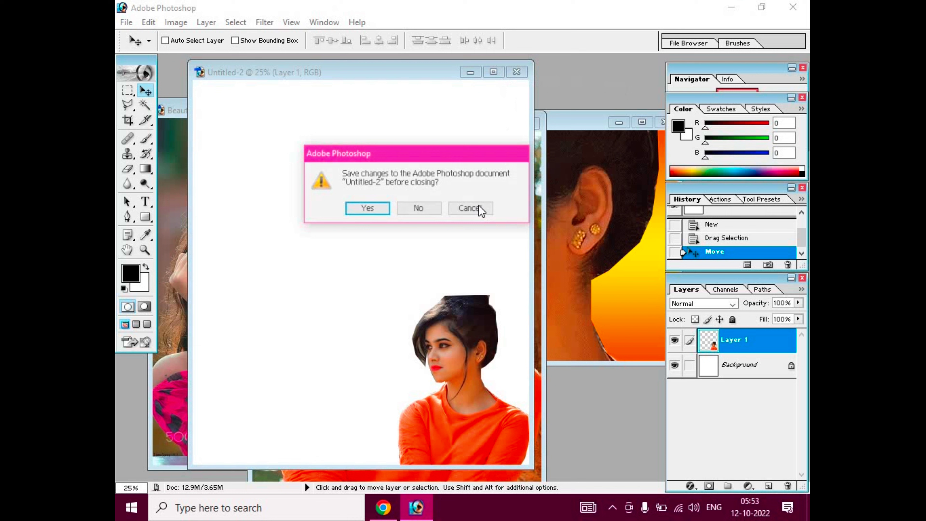
pyautogui.click(434, 209)
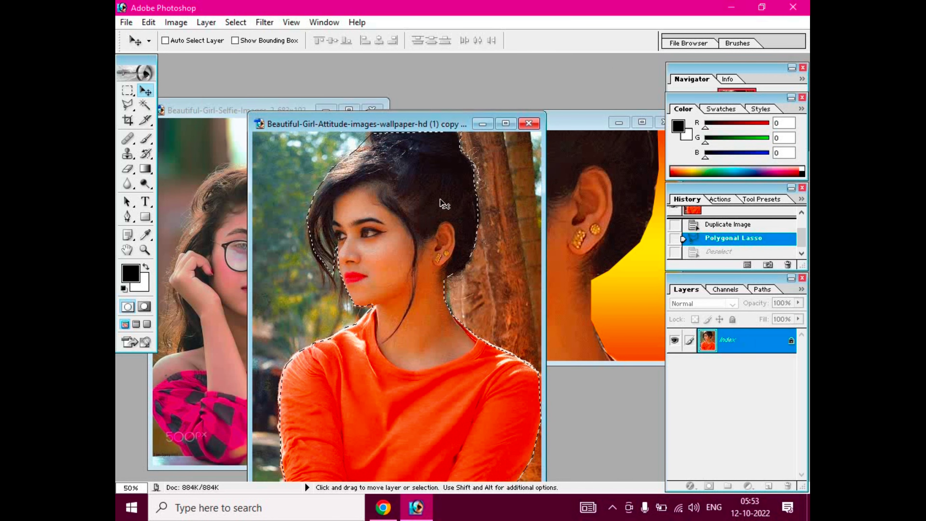
# Show the Downloads folder in File Explorer with Large icons view.
pyautogui.click(731, 8)
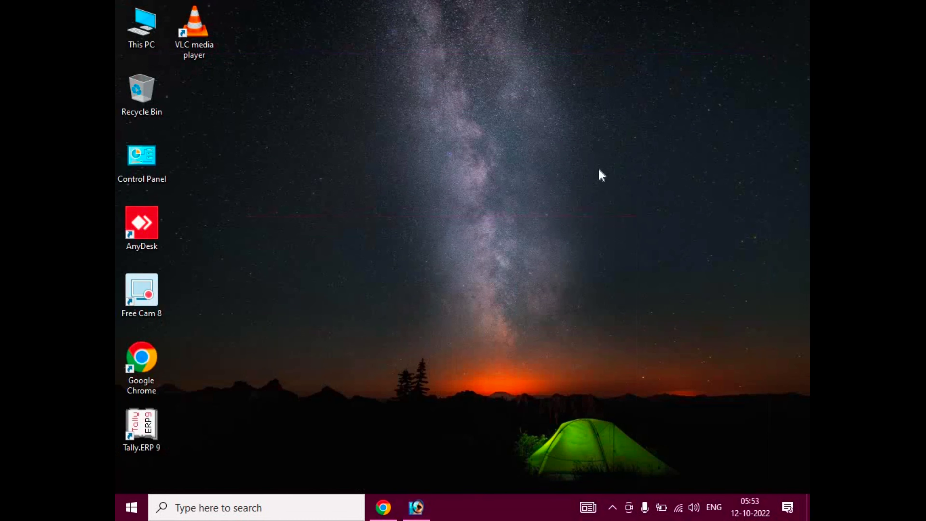
pyautogui.doubleClick(132, 38)
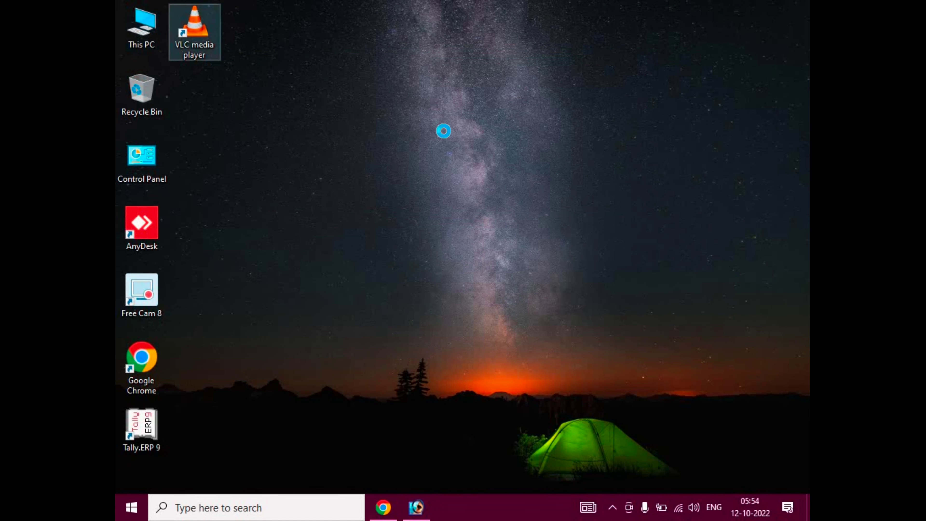
pyautogui.click(269, 177)
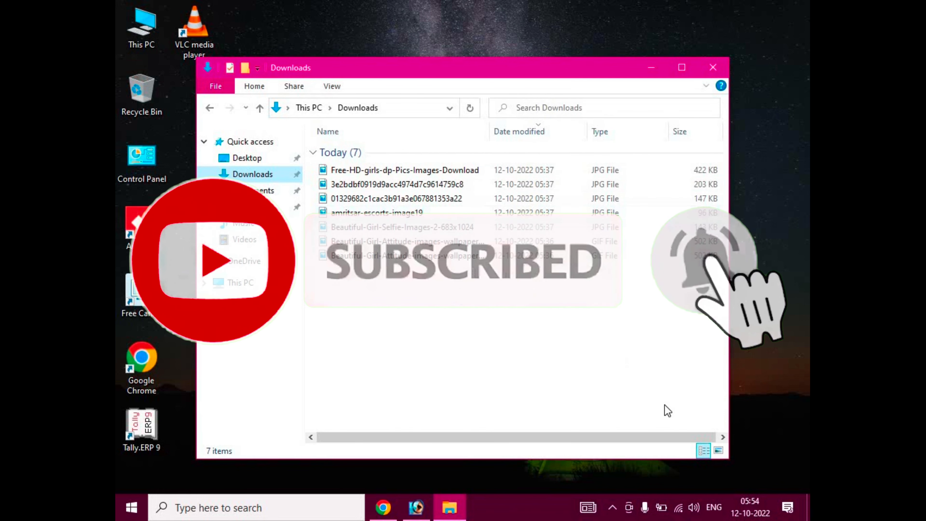
pyautogui.click(719, 451)
# View the Details properties of Beautiful-Girl-Attitude-images-wallpaper-hd (1): 851 × 1064 pixels.
pyautogui.click(432, 299)
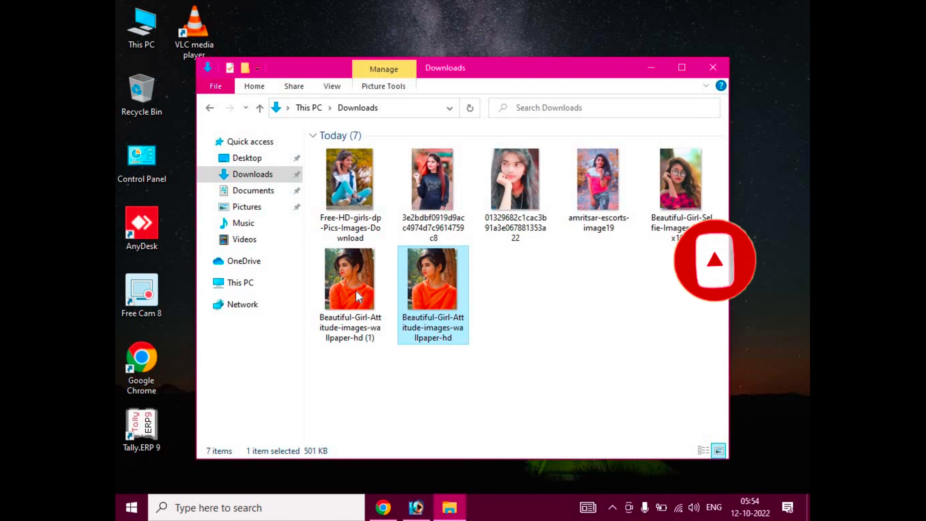
pyautogui.rightClick(430, 295)
pyautogui.click(361, 289)
pyautogui.rightClick(361, 289)
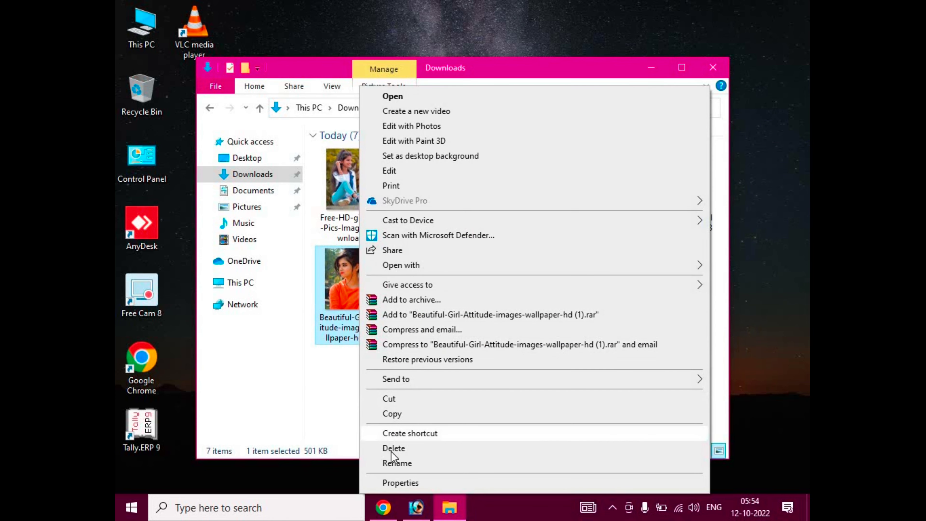
pyautogui.click(393, 480)
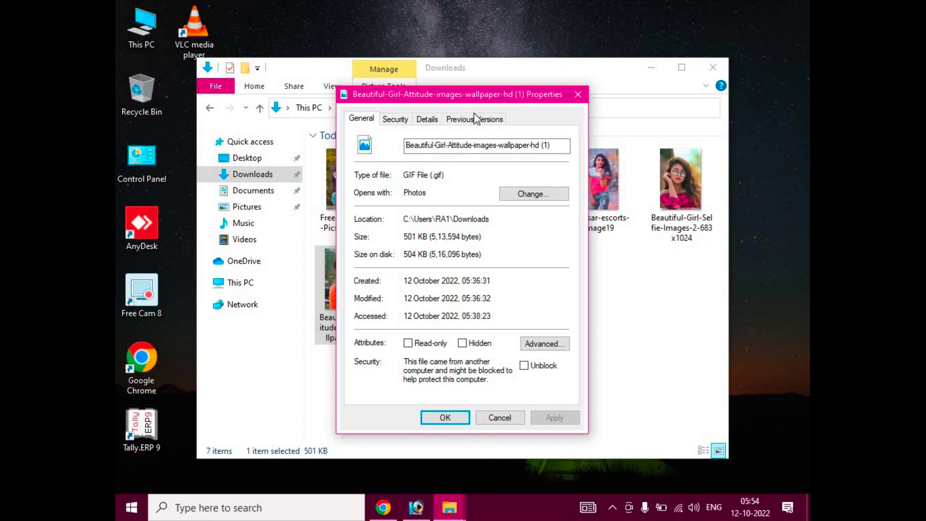
pyautogui.click(426, 117)
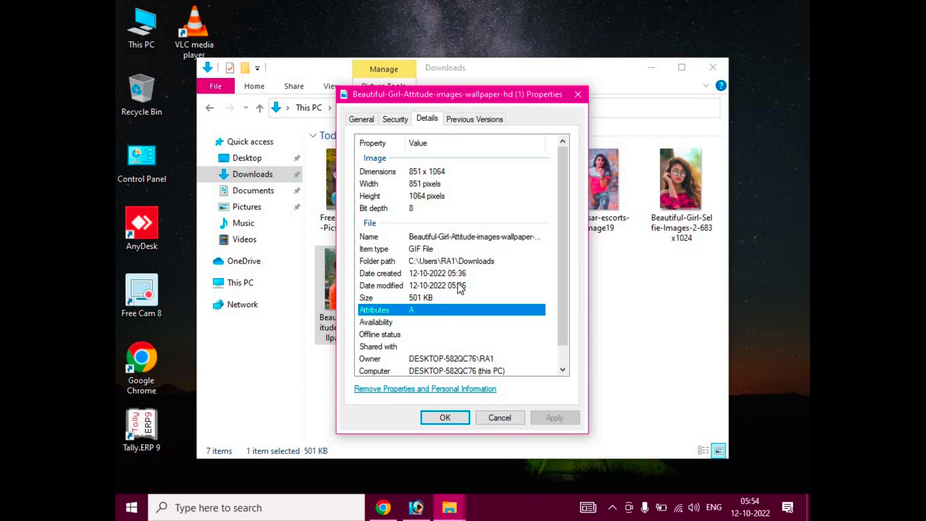
pyautogui.scroll(-1, 457, 286)
pyautogui.scroll(1, 458, 284)
# Start a new Photoshop document with width and height measured in pixels, entering the height.
pyautogui.moveTo(416, 507)
pyautogui.click(425, 510)
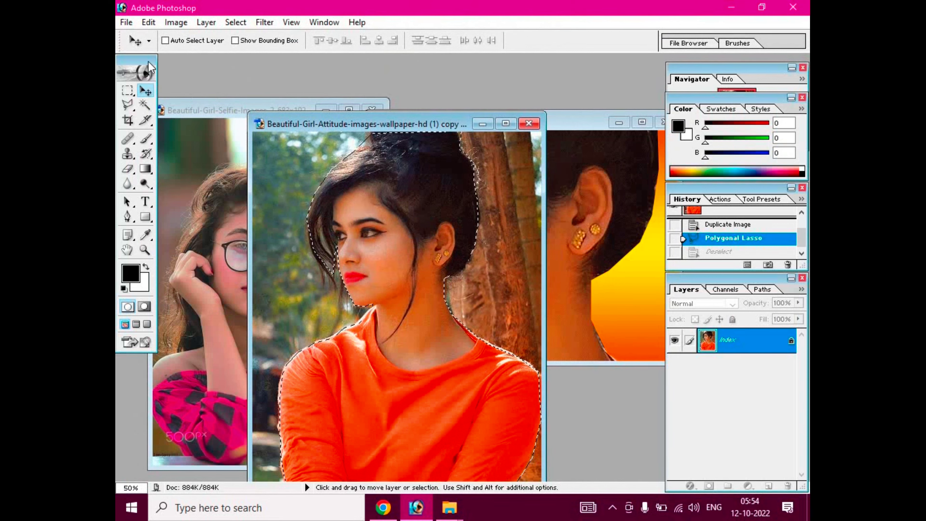
pyautogui.click(126, 22)
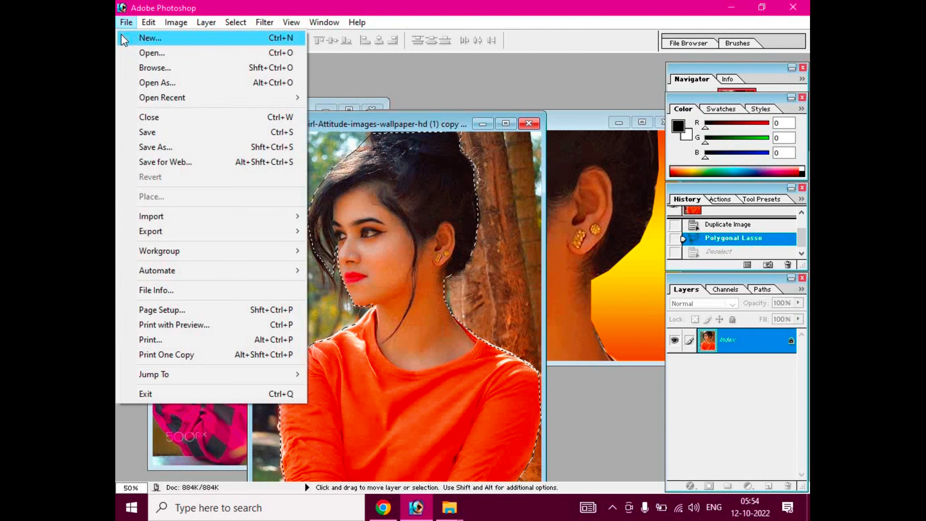
pyautogui.click(120, 36)
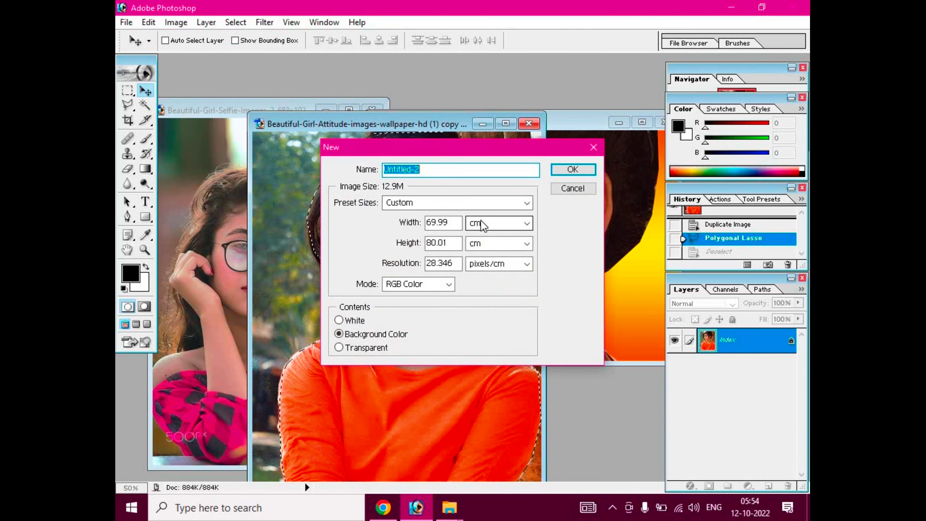
pyautogui.click(481, 220)
pyautogui.click(480, 239)
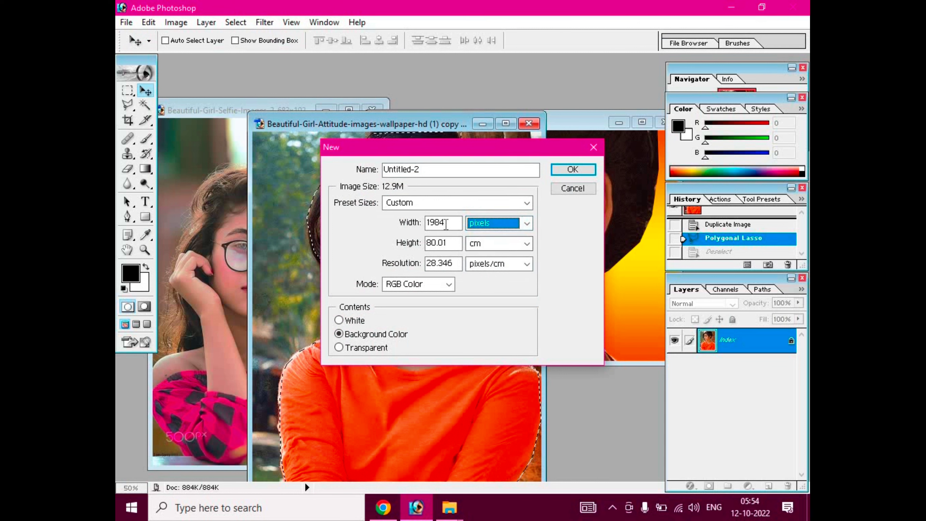
pyautogui.click(445, 223)
pyautogui.press('BackSpace')
pyautogui.press('BackSpace')
pyautogui.press('BackSpace')
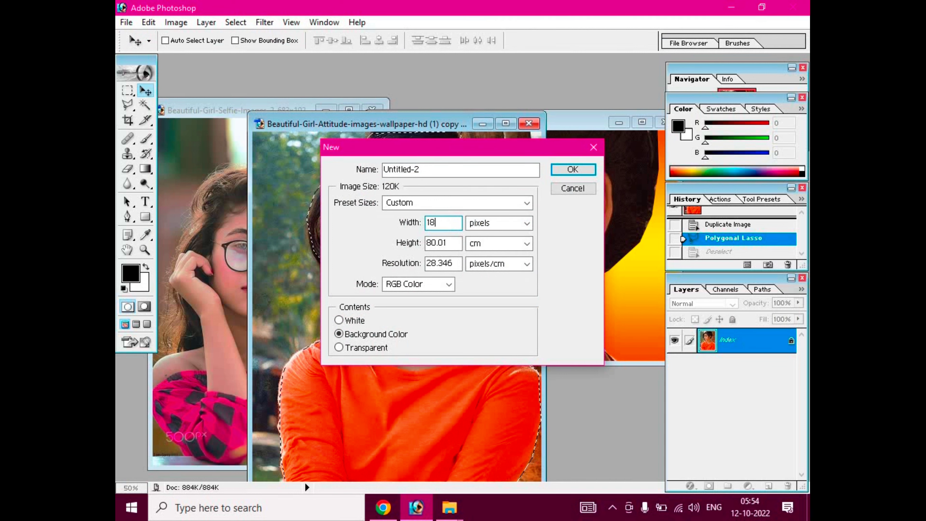
pyautogui.write('00')
pyautogui.click(488, 239)
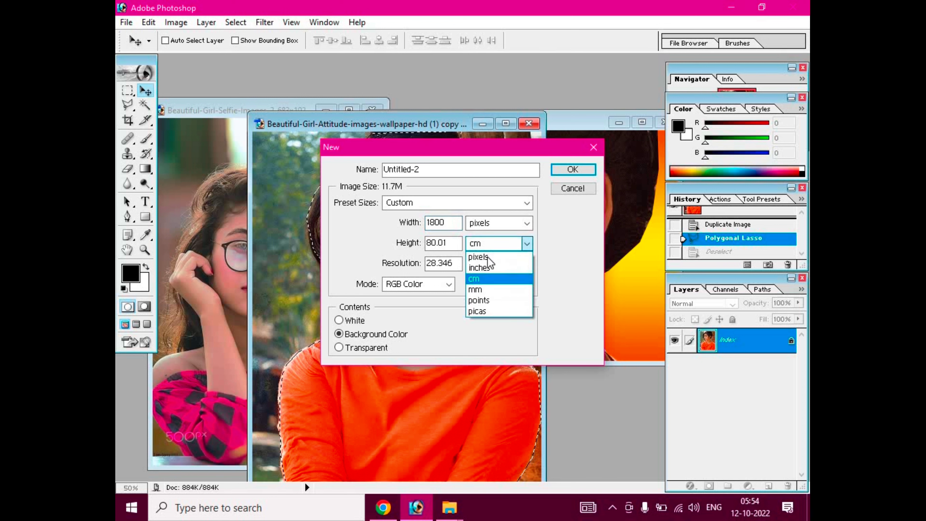
pyautogui.click(487, 256)
pyautogui.click(451, 243)
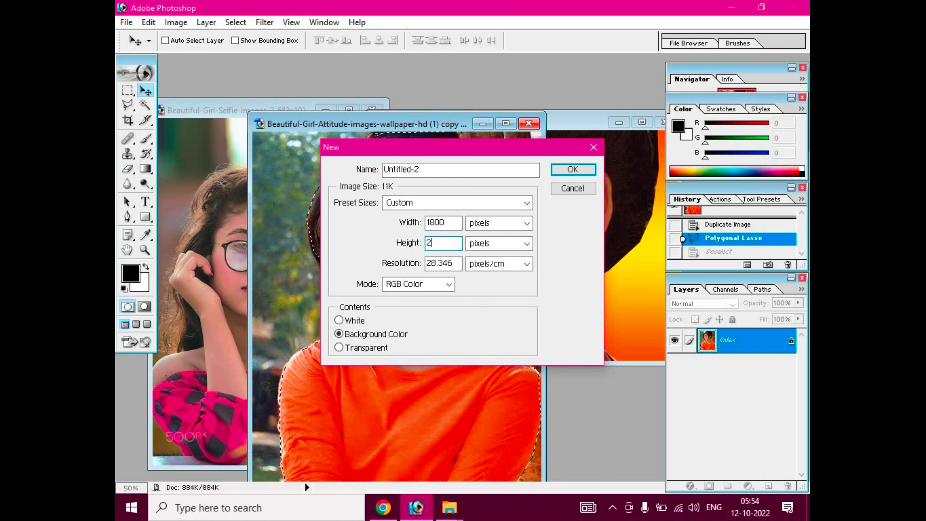
pyautogui.write('200')
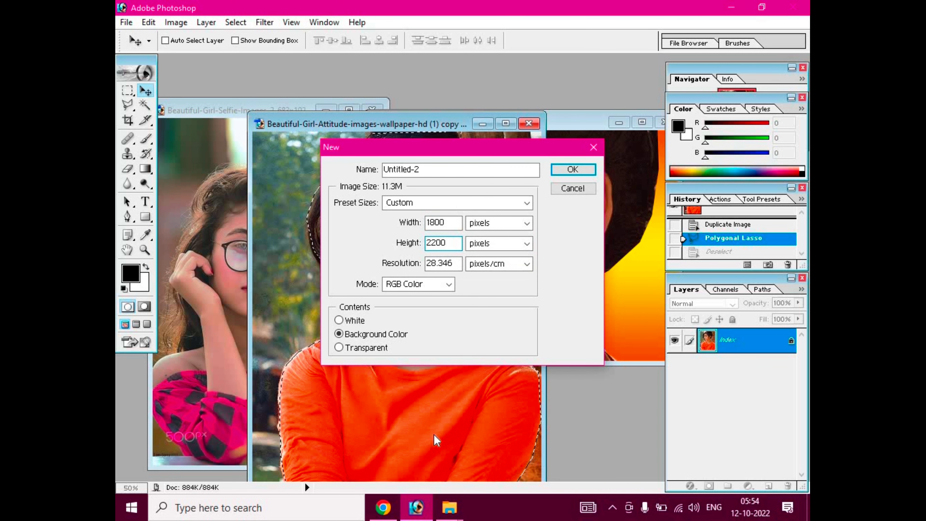
# Compare against the source image's 851 × 1064 px size and create the 1800 × 2200 px canvas.
pyautogui.click(426, 508)
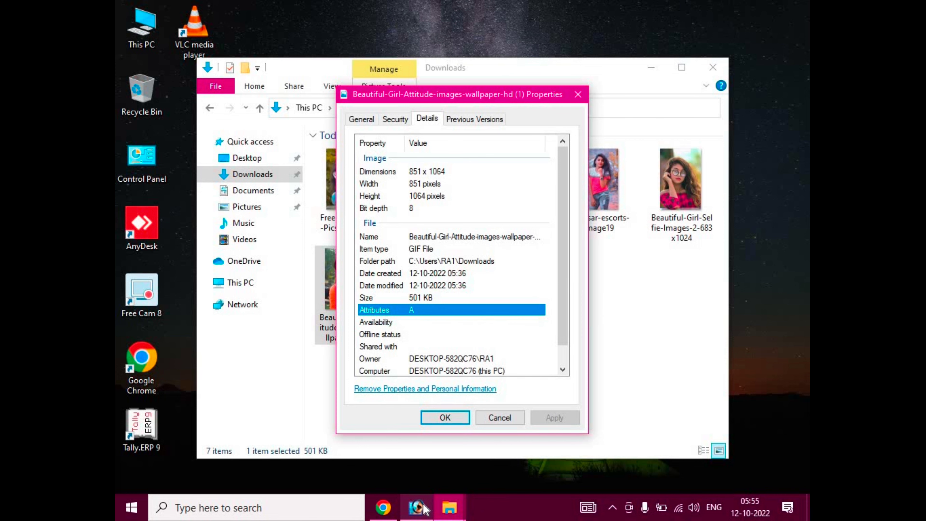
pyautogui.click(425, 507)
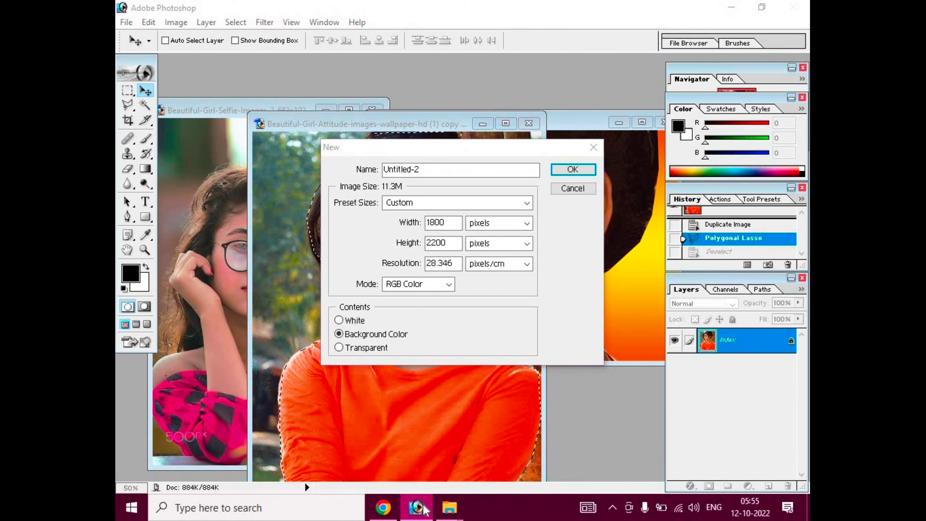
pyautogui.click(425, 508)
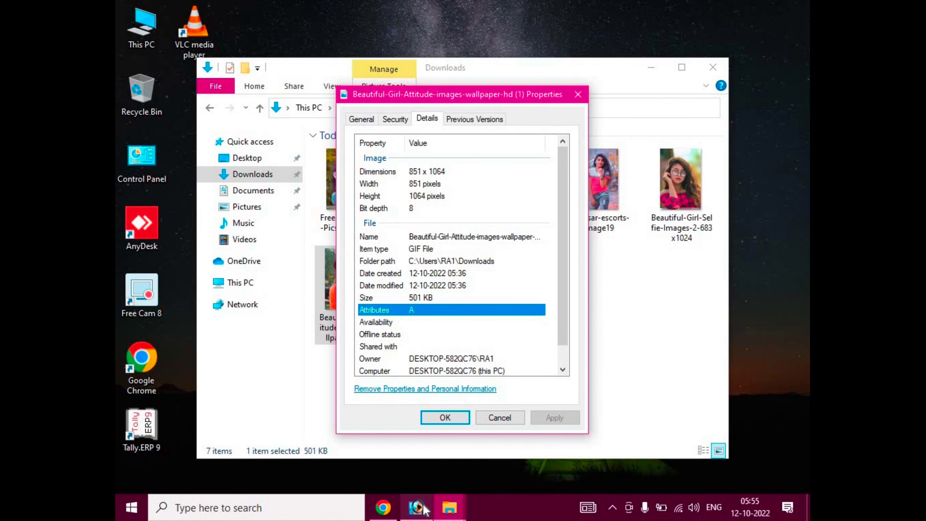
pyautogui.click(425, 507)
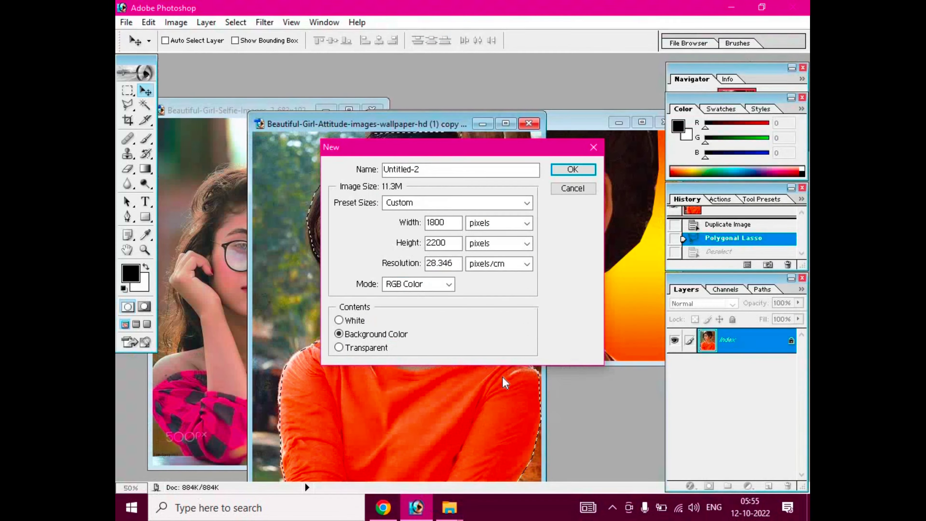
pyautogui.click(563, 170)
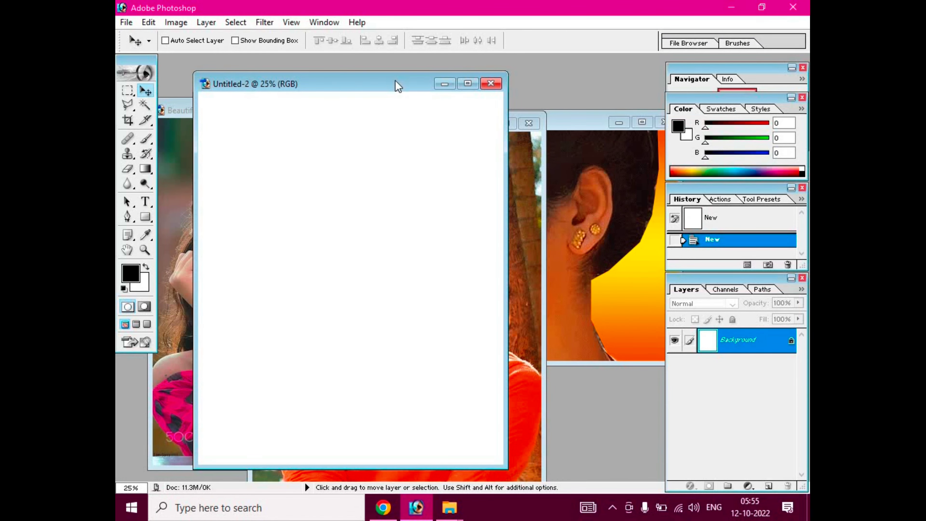
# Copy the lassoed orange-top girl onto Untitled-2 and position her at the lower right.
pyautogui.moveTo(398, 86)
pyautogui.mouseDown()
pyautogui.moveTo(403, 112)
pyautogui.moveTo(433, 112)
pyautogui.moveTo(321, 100)
pyautogui.mouseUp()
pyautogui.click(432, 252)
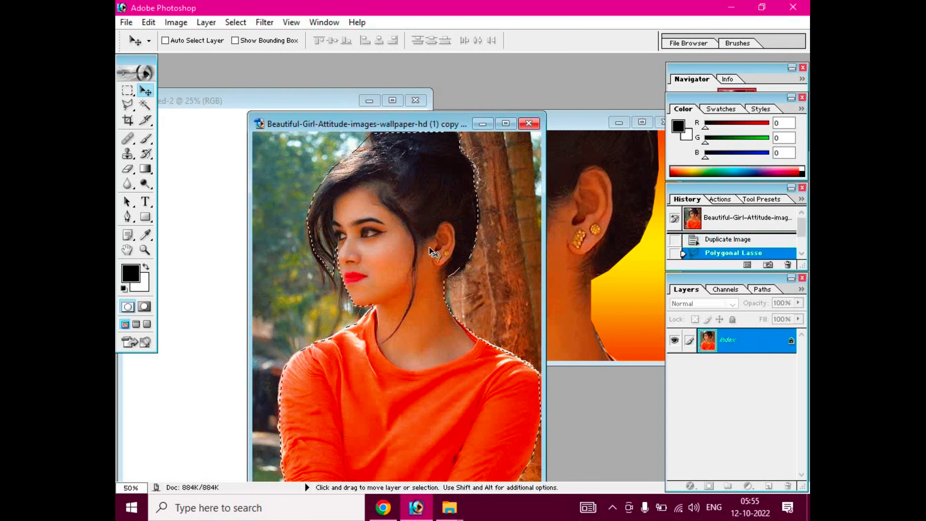
pyautogui.moveTo(432, 252); pyautogui.dragTo(211, 254)
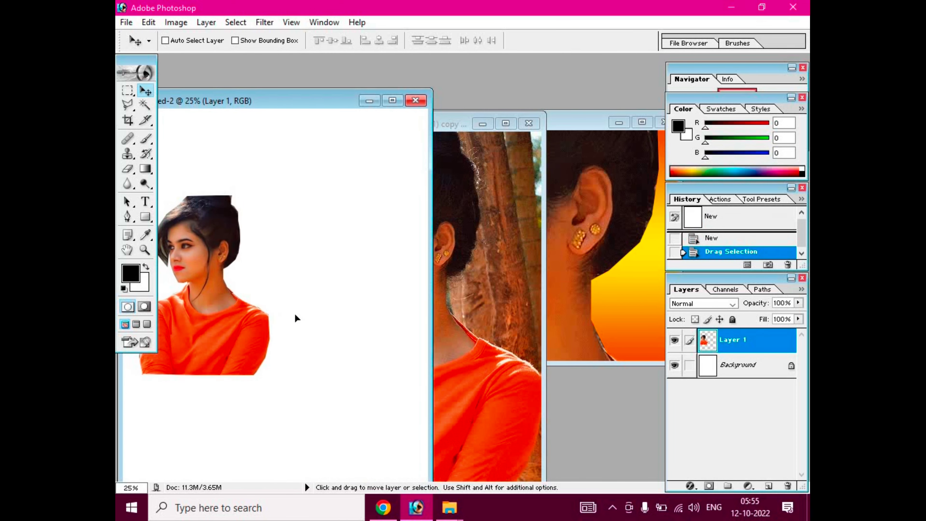
pyautogui.moveTo(294, 314); pyautogui.dragTo(477, 430)
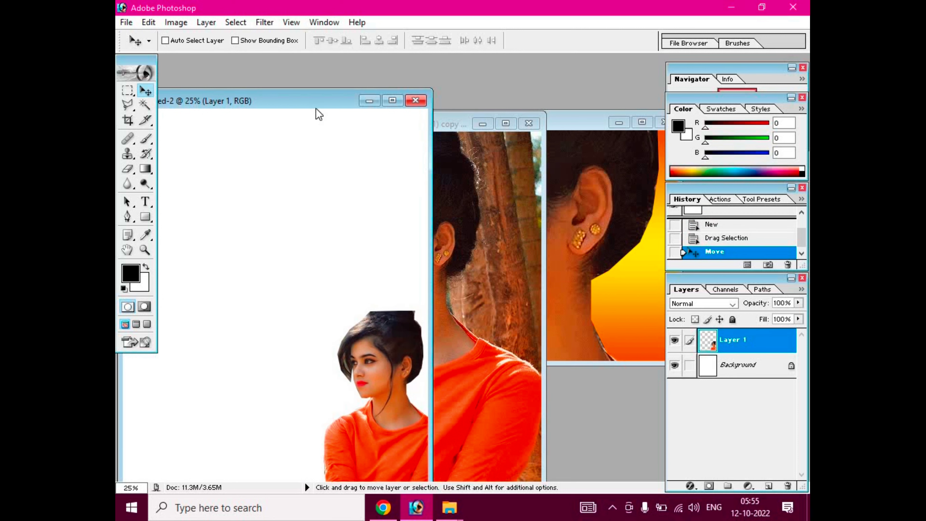
pyautogui.moveTo(321, 109); pyautogui.dragTo(394, 81)
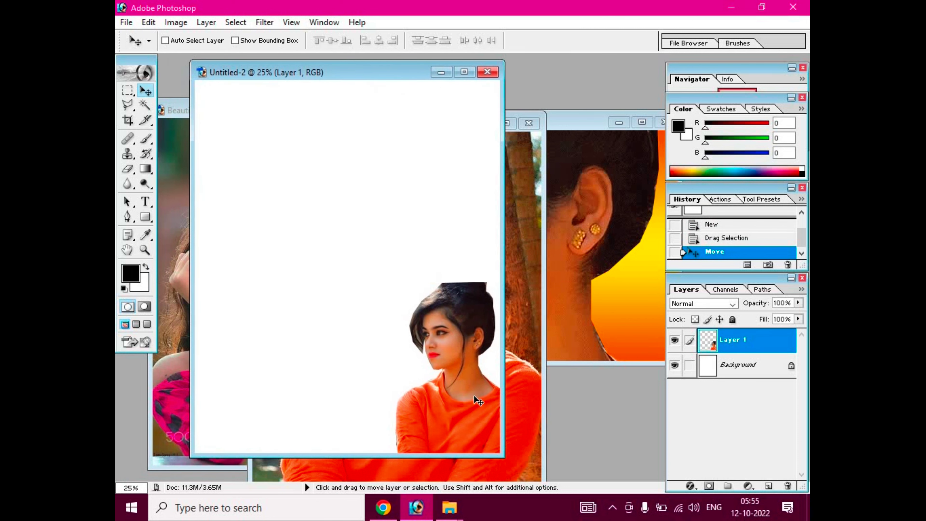
pyautogui.moveTo(477, 400); pyautogui.dragTo(453, 388)
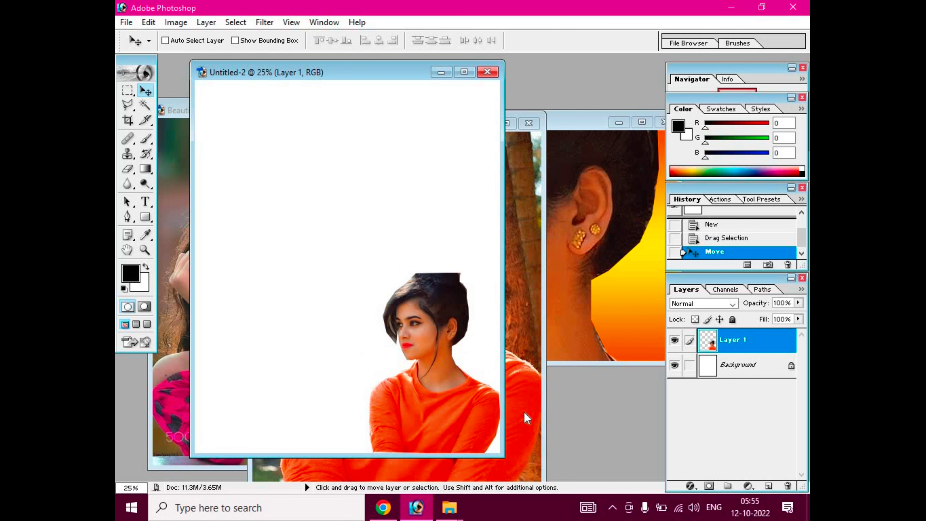
pyautogui.click(527, 418)
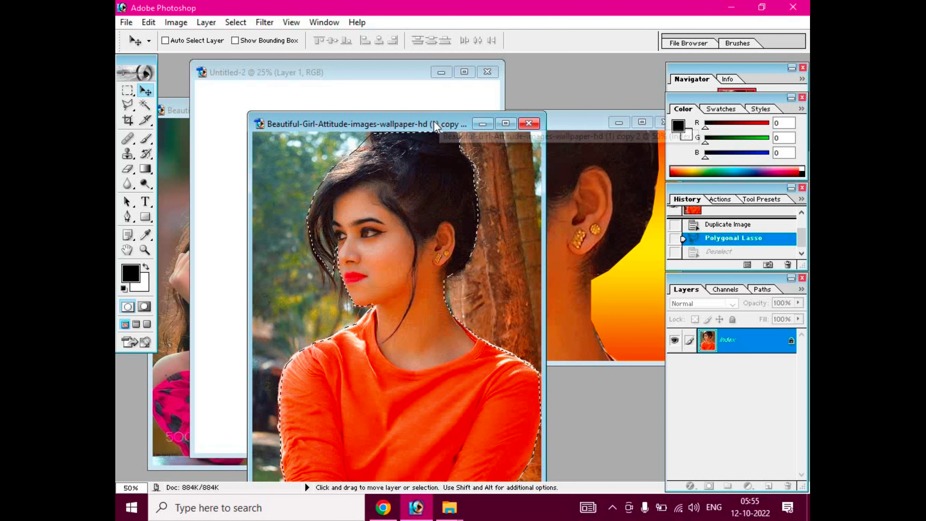
# Copy the pink-top selfie onto Untitled-2, then undo it twice with Ctrl+Alt+Z.
pyautogui.moveTo(439, 123)
pyautogui.mouseDown()
pyautogui.moveTo(592, 254)
pyautogui.moveTo(532, 225)
pyautogui.moveTo(581, 162)
pyautogui.mouseUp()
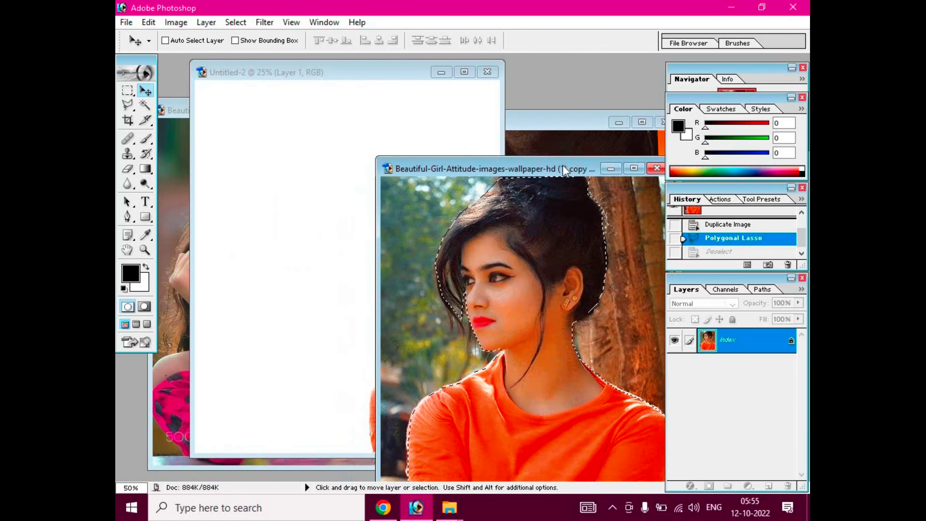
pyautogui.click(187, 255)
pyautogui.moveTo(207, 289)
pyautogui.mouseDown()
pyautogui.moveTo(432, 177)
pyautogui.moveTo(292, 400)
pyautogui.mouseUp()
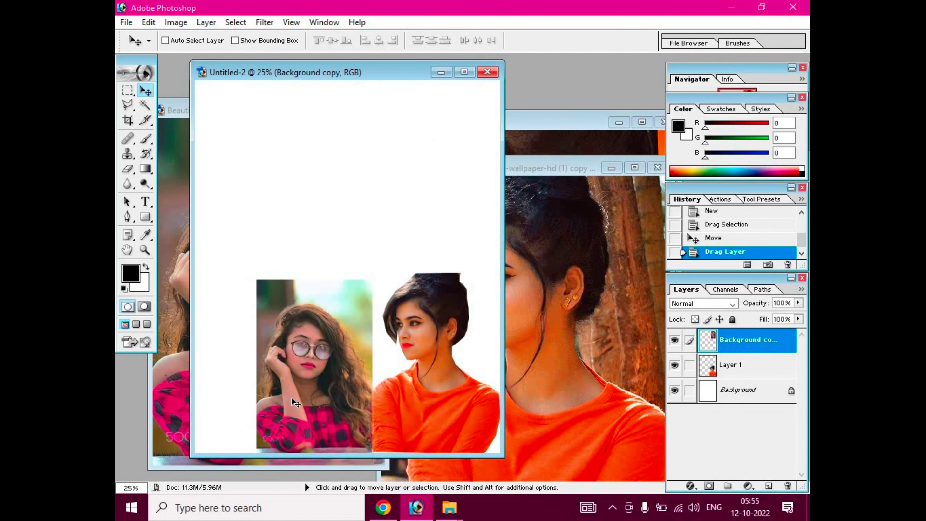
pyautogui.press('alt')
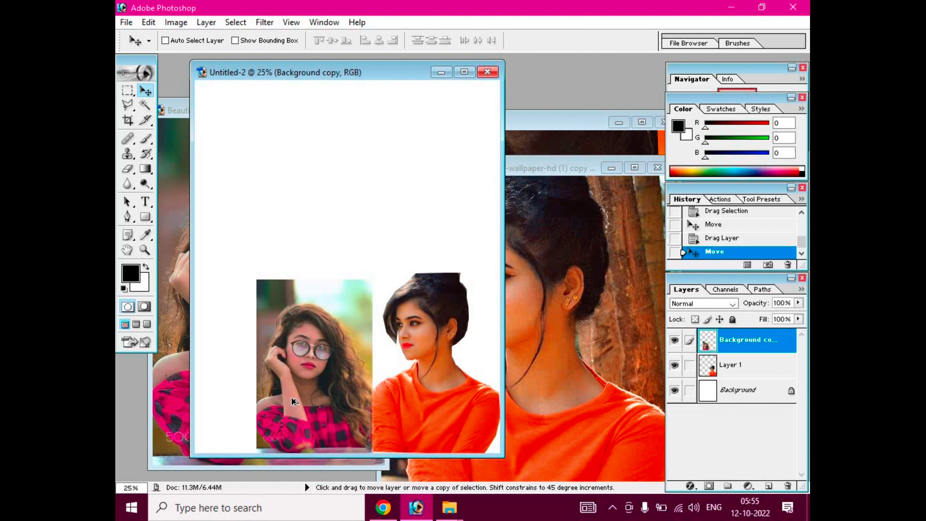
pyautogui.hotkey('ctrl', 'alt', 'z')
pyautogui.hotkey('ctrl', 'alt', 'z')
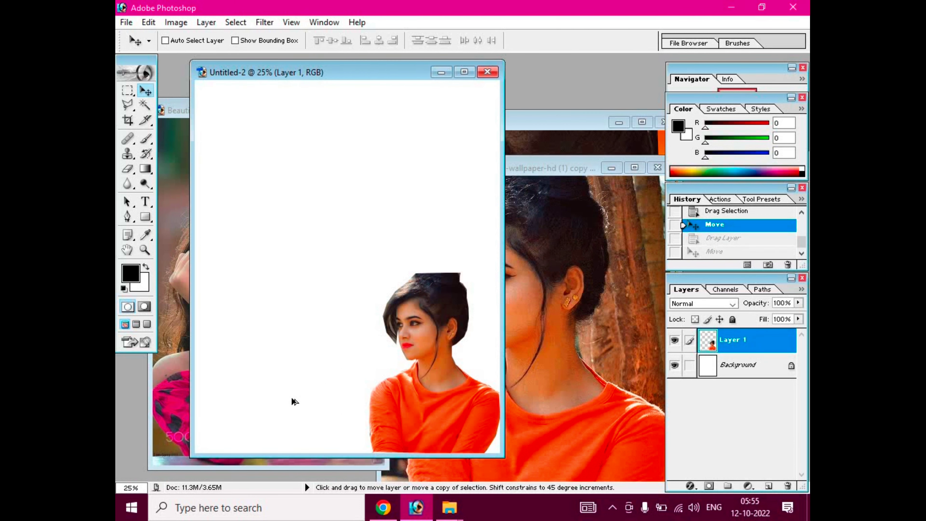
pyautogui.hotkey('ctrl', 'alt', 'z')
pyautogui.hotkey('ctrl', 'alt', 'z')
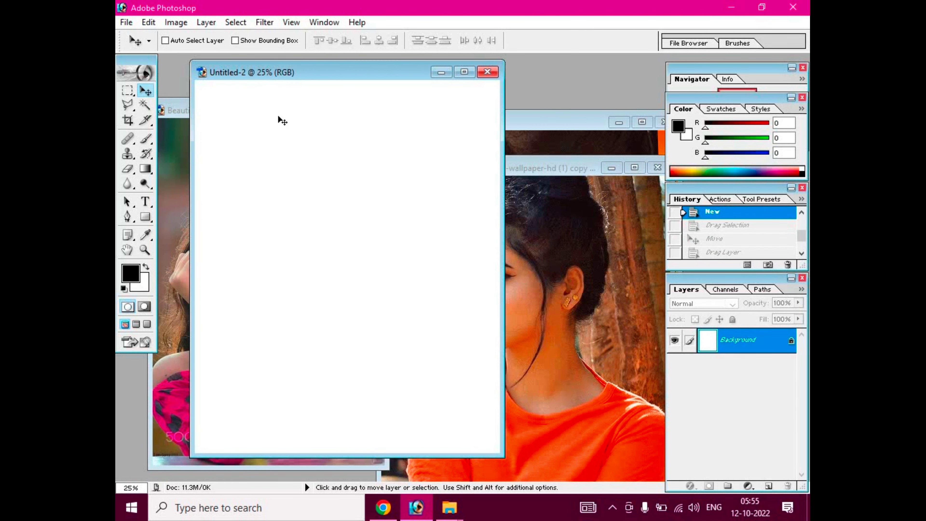
# Add an Orange, Yellow, Orange linear gradient fill layer at 90° to Untitled-2.
pyautogui.click(206, 22)
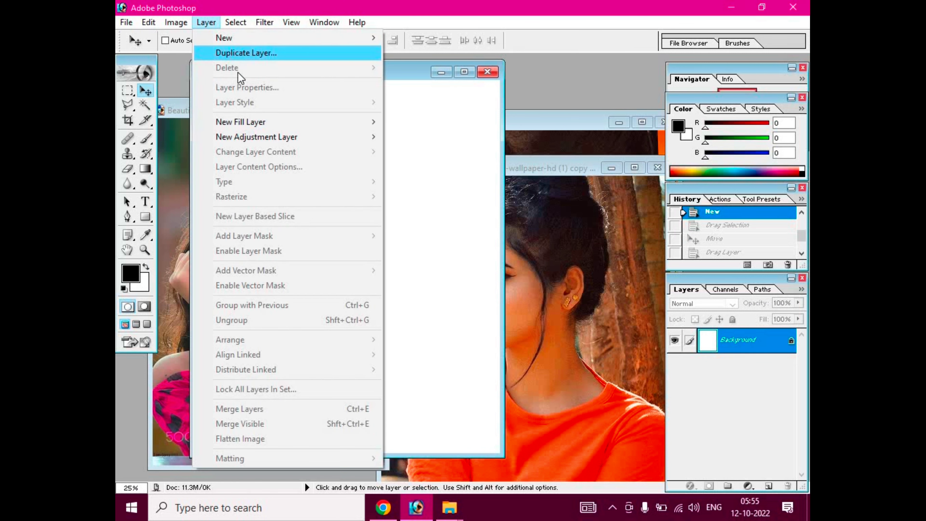
pyautogui.moveTo(240, 121)
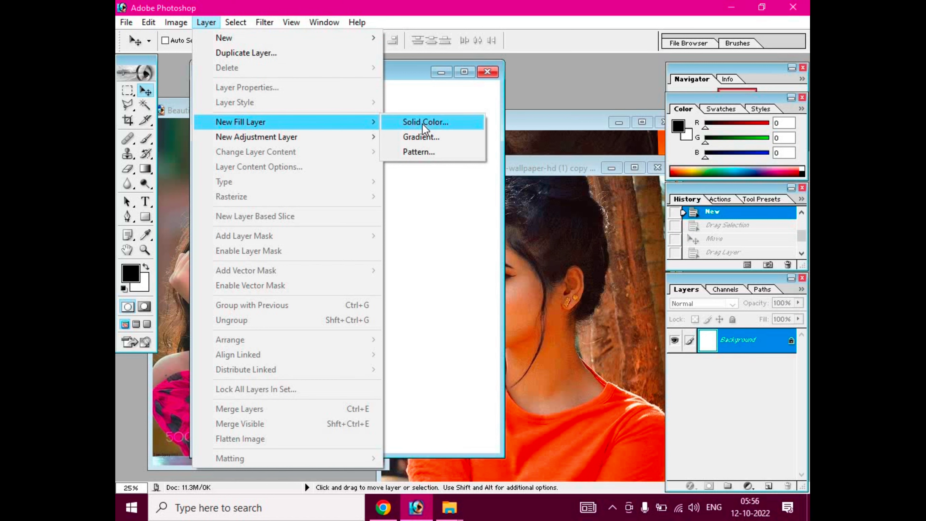
pyautogui.click(423, 138)
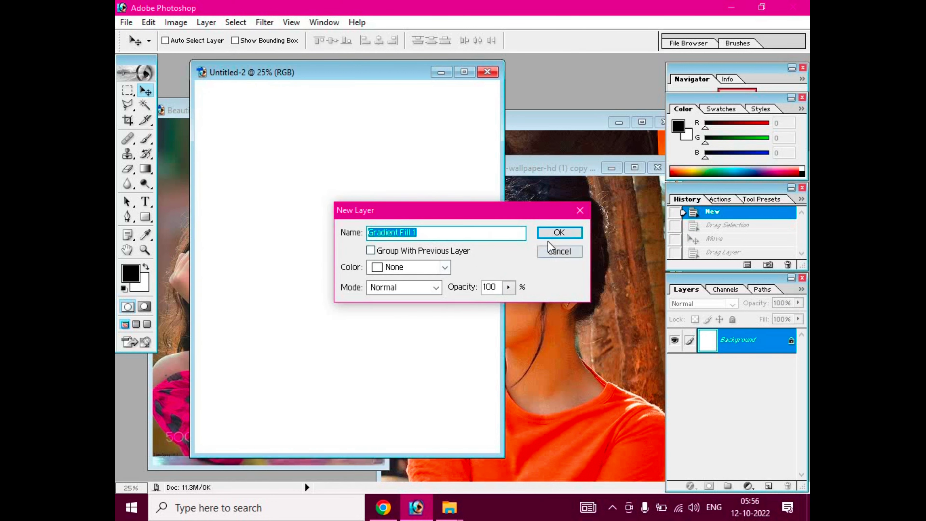
pyautogui.click(559, 233)
pyautogui.click(482, 215)
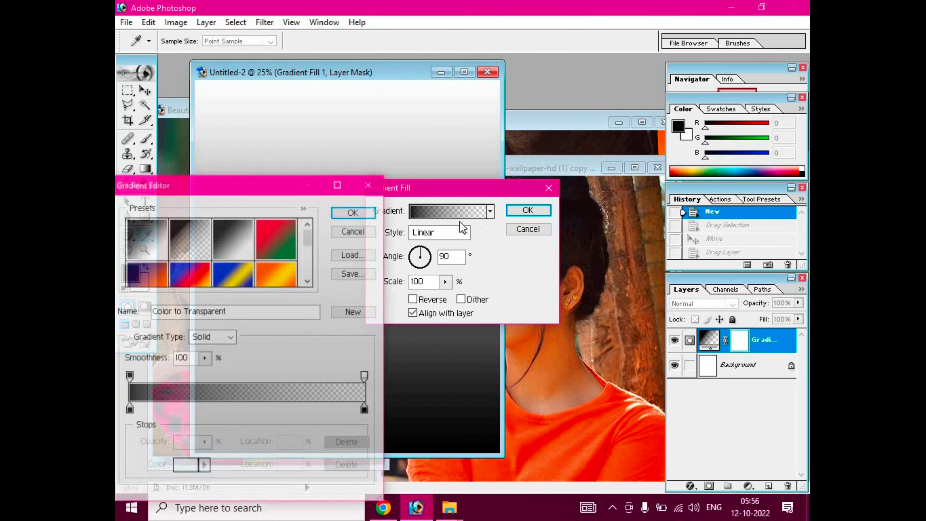
pyautogui.click(276, 273)
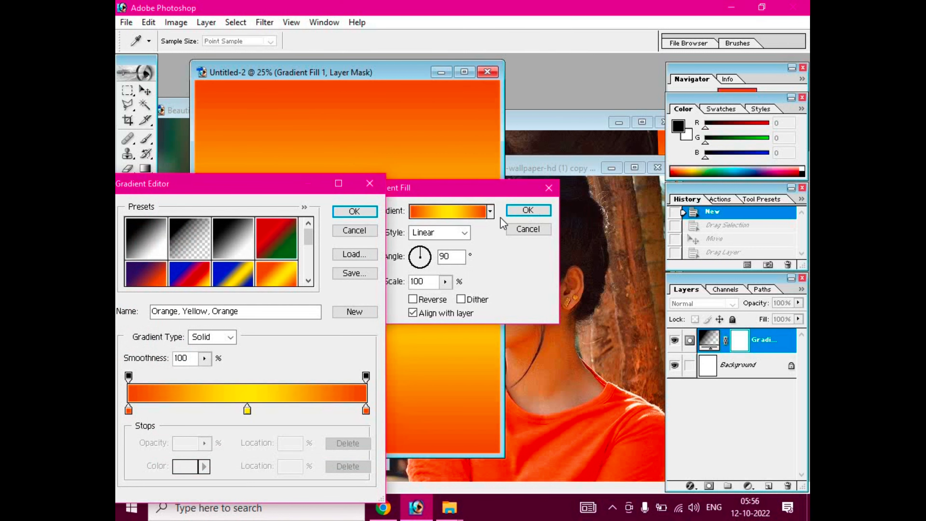
pyautogui.click(354, 212)
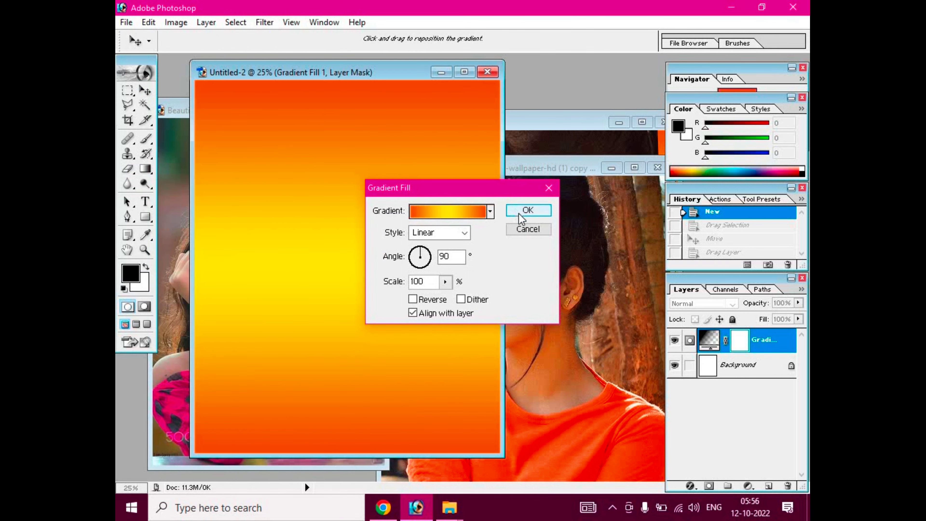
pyautogui.click(527, 211)
pyautogui.click(593, 322)
# Free Transform the orange-top girl on Layer 1, enlarging and stretching her to fill the right side.
pyautogui.moveTo(398, 315); pyautogui.dragTo(352, 288)
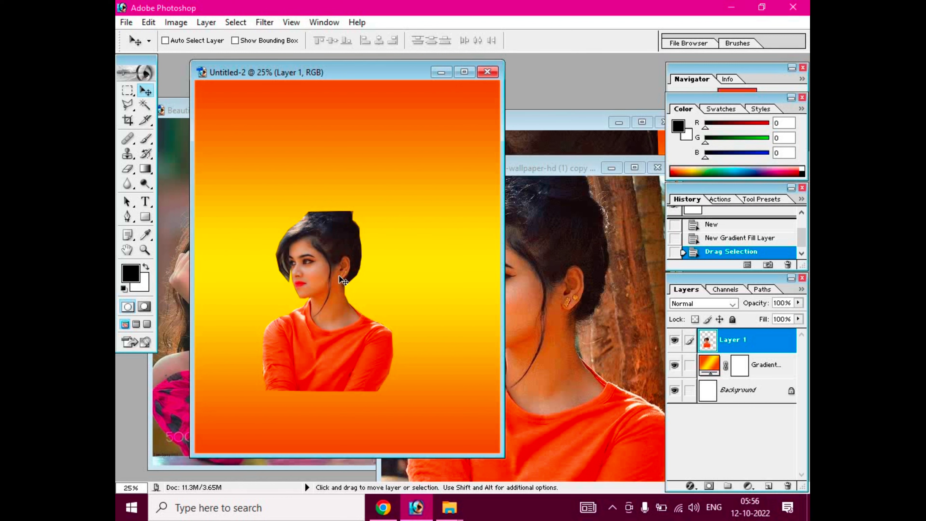
pyautogui.hotkey('ctrl', 't')
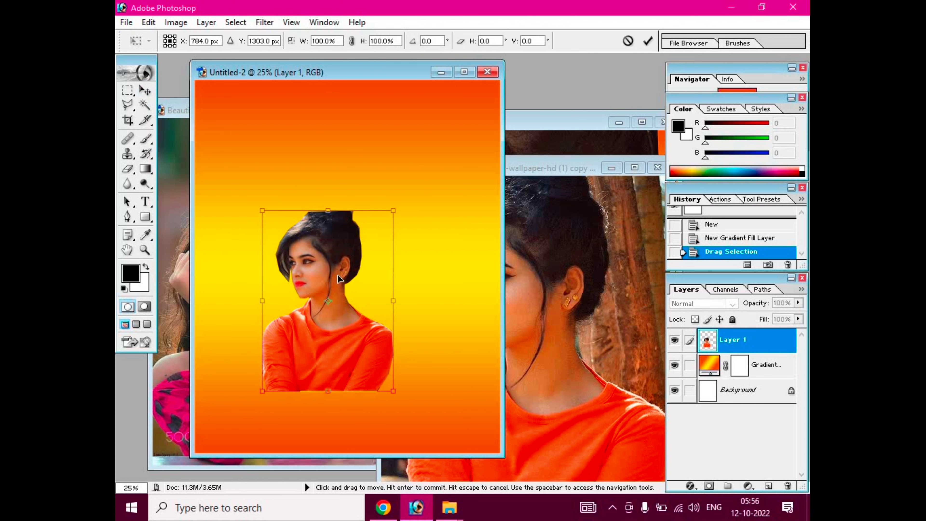
pyautogui.moveTo(393, 212); pyautogui.dragTo(488, 106)
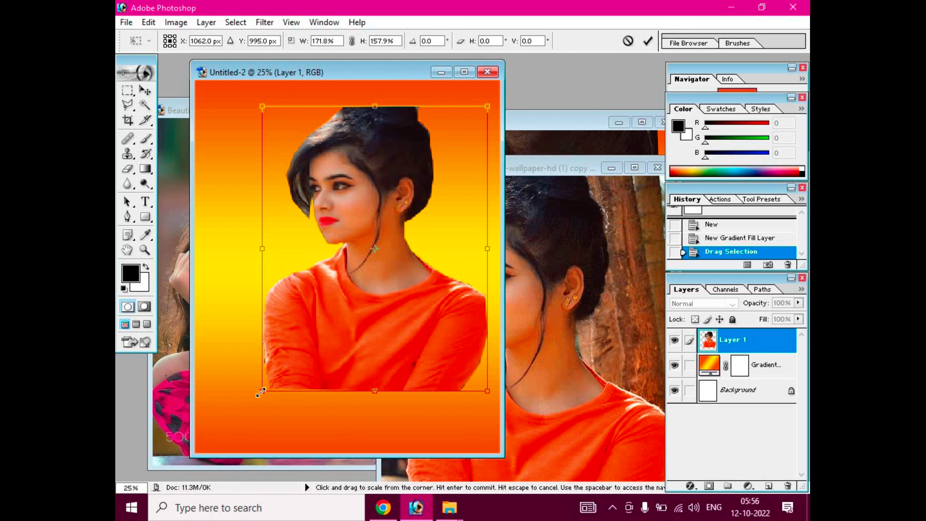
pyautogui.moveTo(262, 391)
pyautogui.mouseDown()
pyautogui.moveTo(324, 475)
pyautogui.moveTo(343, 451)
pyautogui.mouseUp()
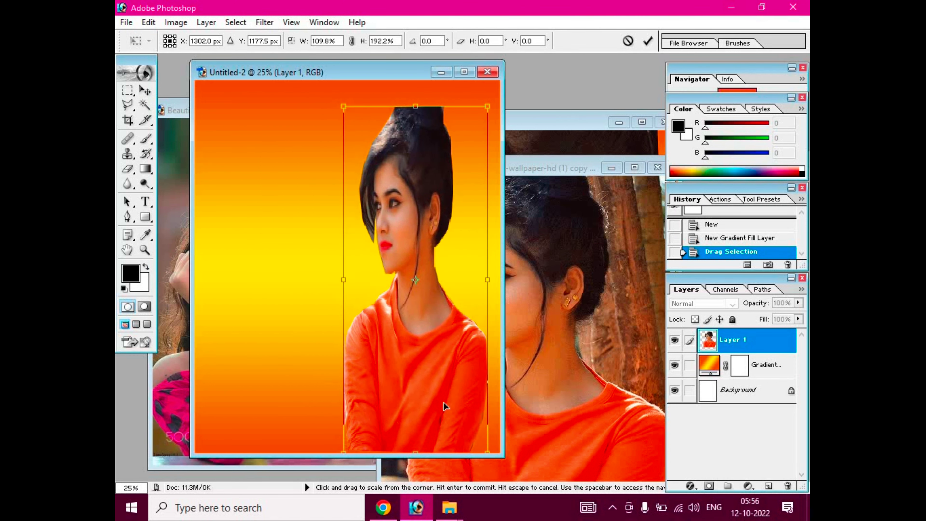
pyautogui.moveTo(485, 284); pyautogui.dragTo(500, 291)
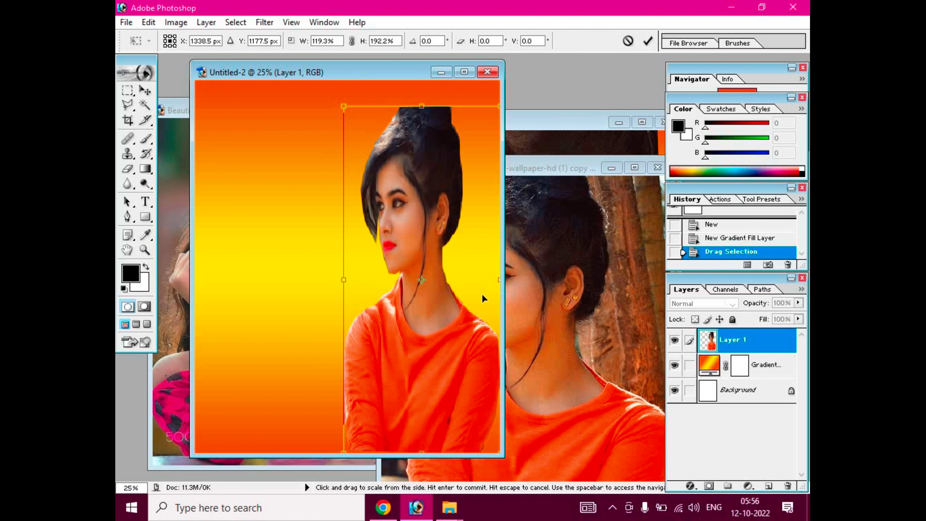
pyautogui.moveTo(344, 280); pyautogui.dragTo(334, 280)
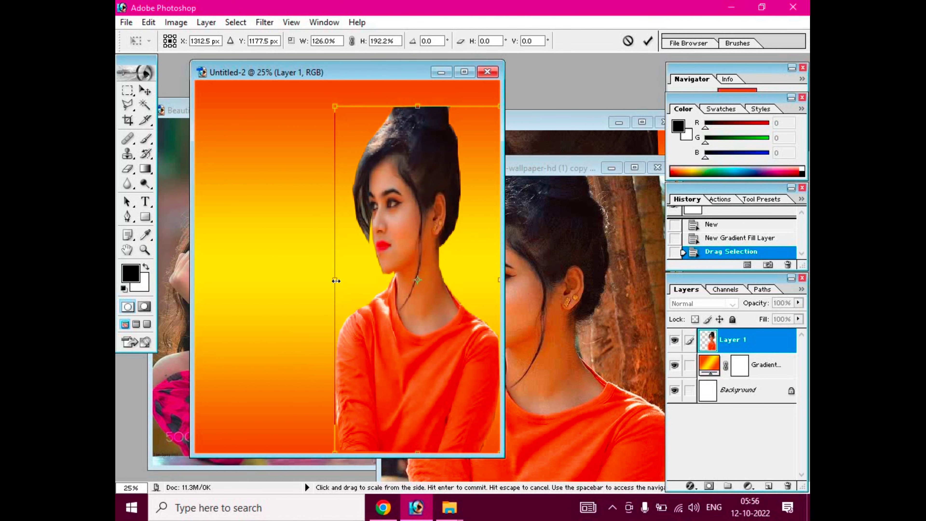
pyautogui.moveTo(422, 97); pyautogui.dragTo(422, 81)
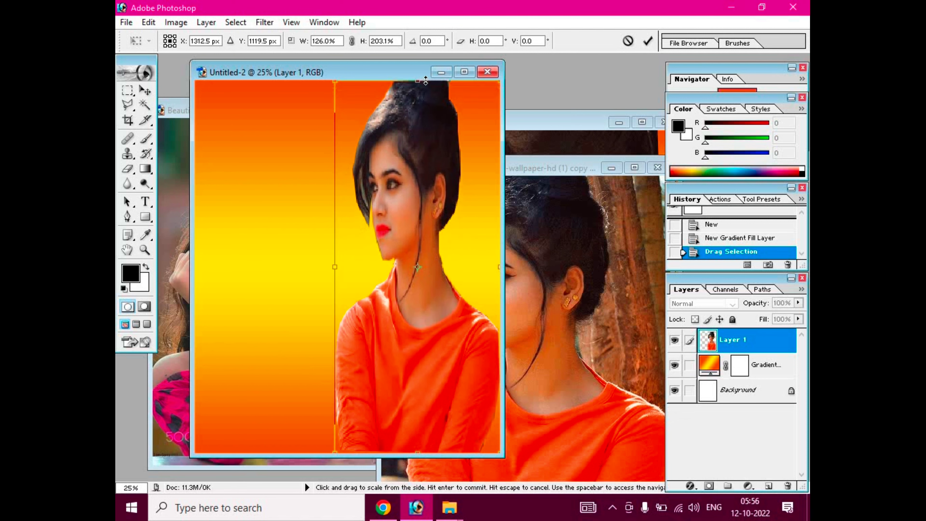
pyautogui.moveTo(335, 266)
pyautogui.mouseDown()
pyautogui.moveTo(289, 264)
pyautogui.moveTo(329, 264)
pyautogui.mouseUp()
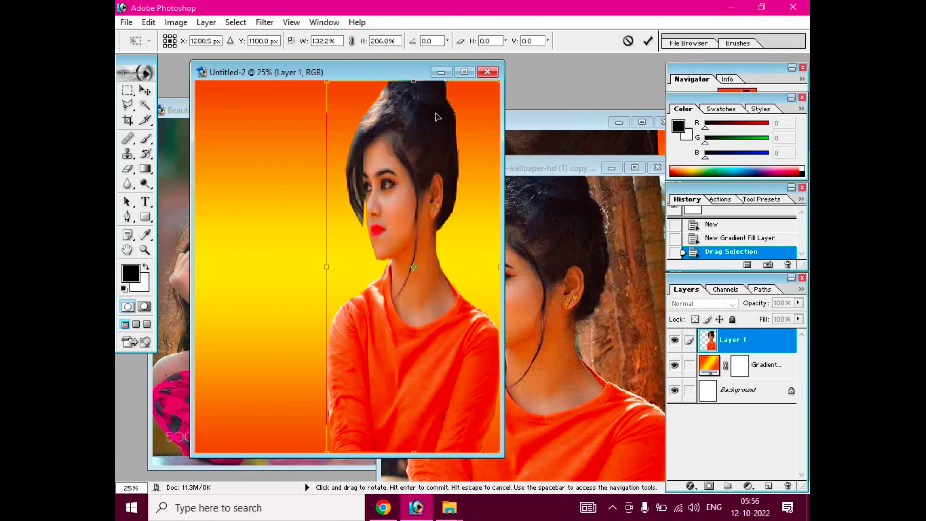
pyautogui.click(643, 41)
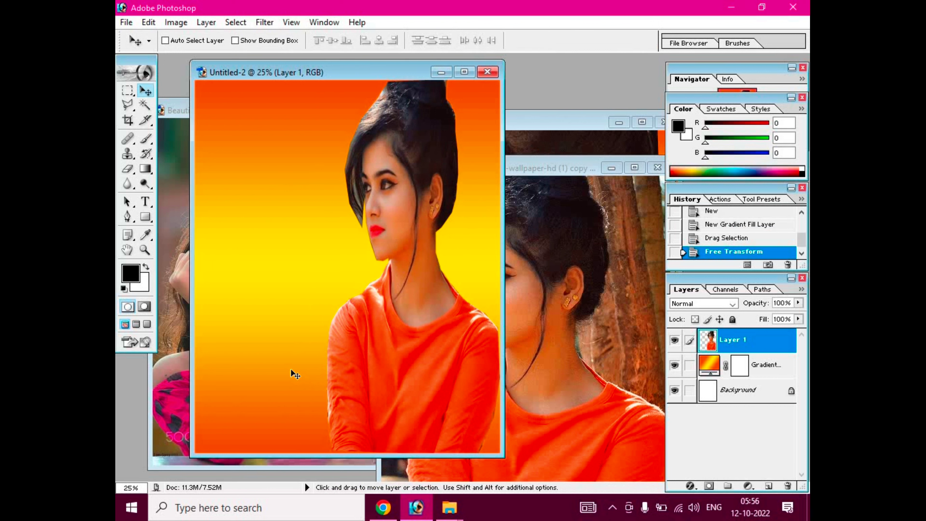
pyautogui.click(184, 266)
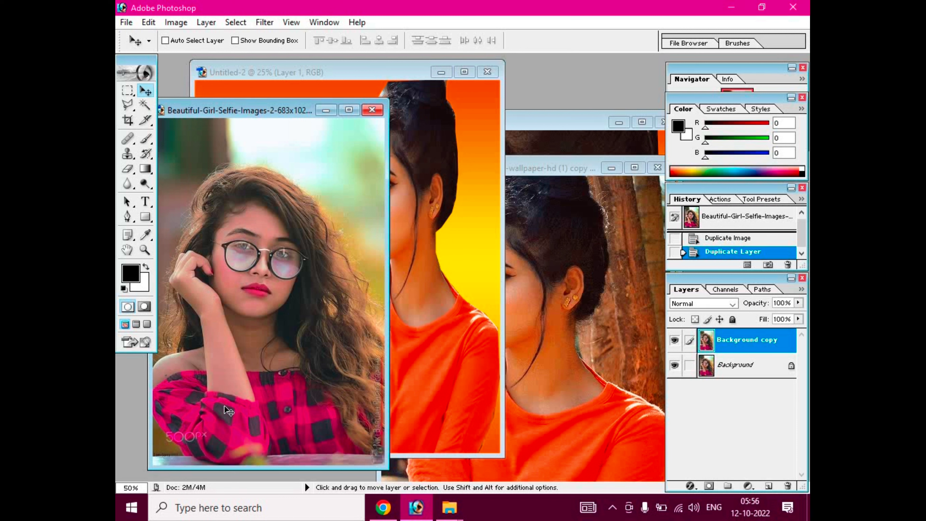
# Select the Polygonal Lasso, then open and close the dark-sweatshirt trial photo.
pyautogui.click(128, 105)
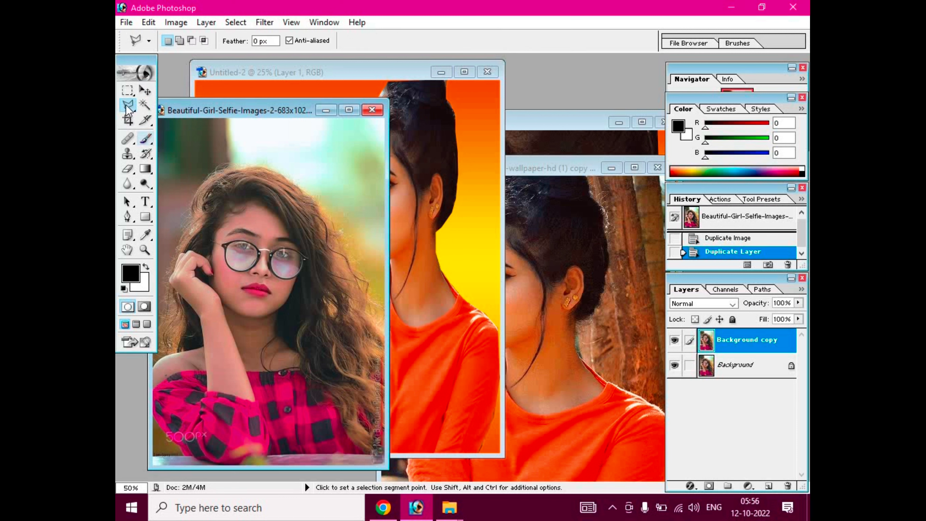
pyautogui.doubleClick(536, 74)
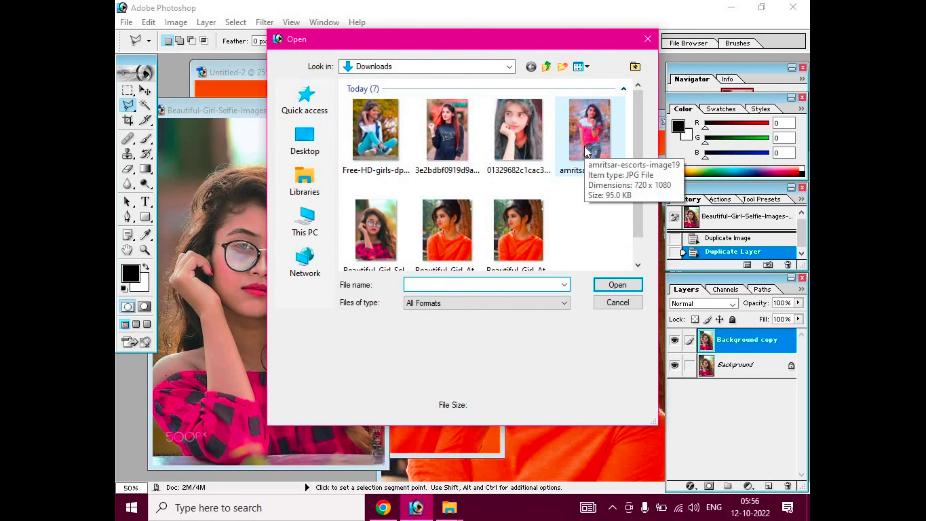
pyautogui.click(458, 146)
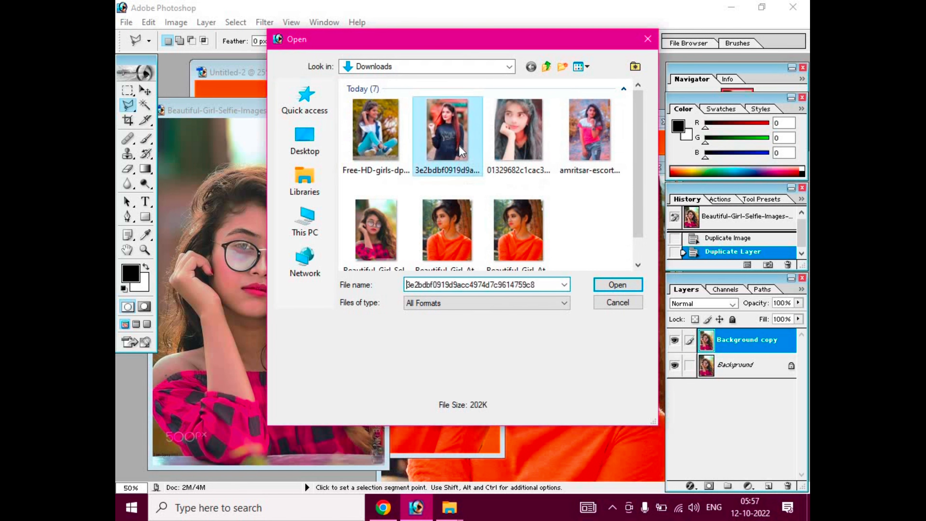
pyautogui.click(605, 285)
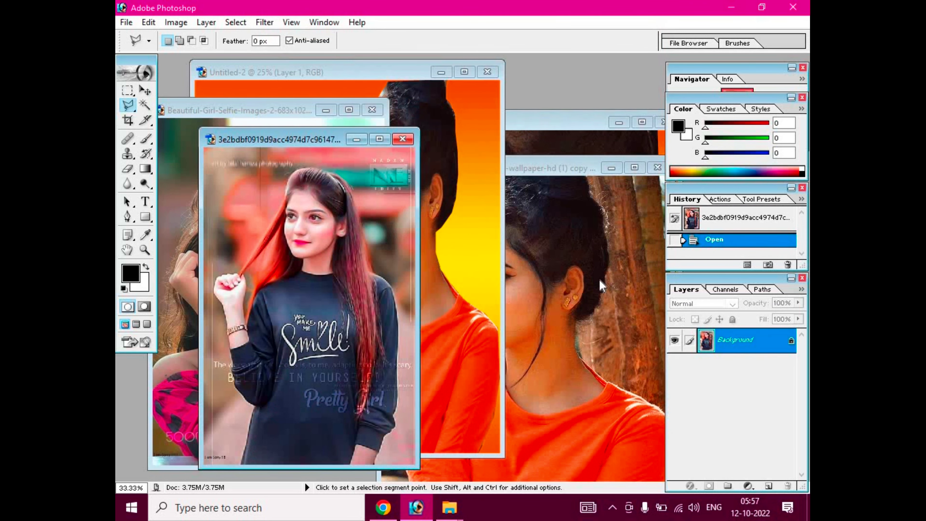
pyautogui.click(411, 142)
# Open the chin-on-hand photo and reposition its document window.
pyautogui.hotkey('ctrl', 'o')
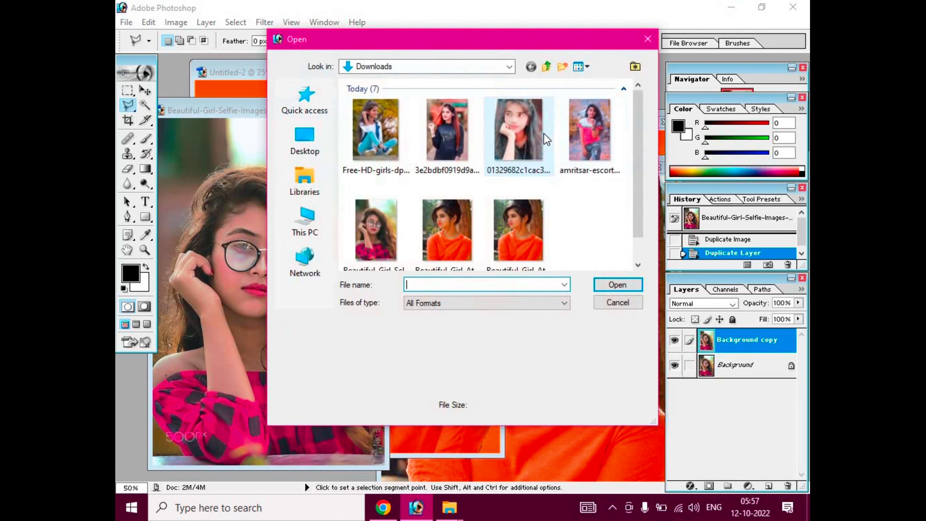
pyautogui.click(541, 165)
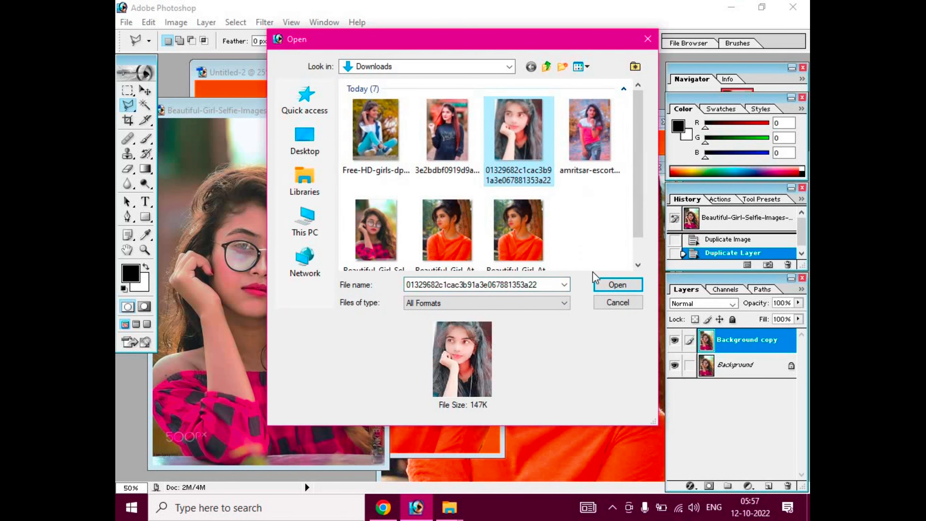
pyautogui.click(607, 285)
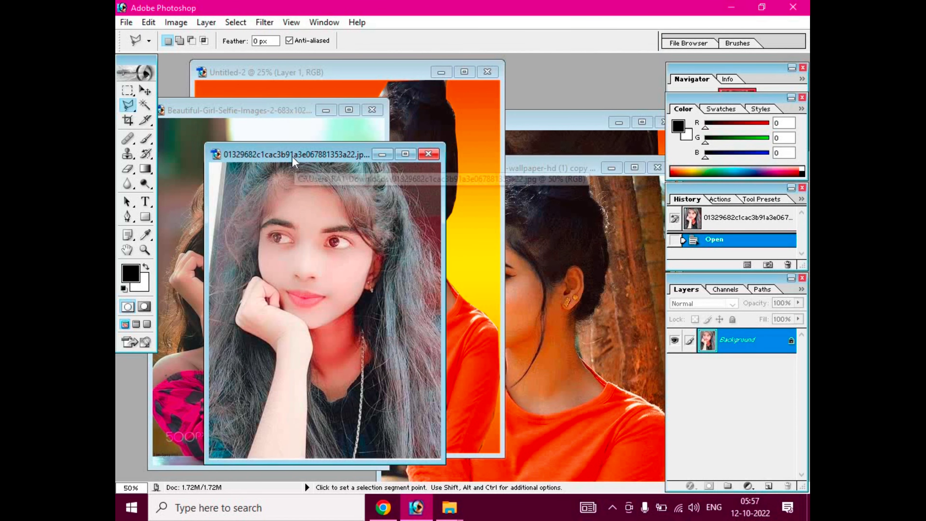
pyautogui.moveTo(292, 157); pyautogui.dragTo(261, 326)
pyautogui.moveTo(311, 290); pyautogui.dragTo(276, 148)
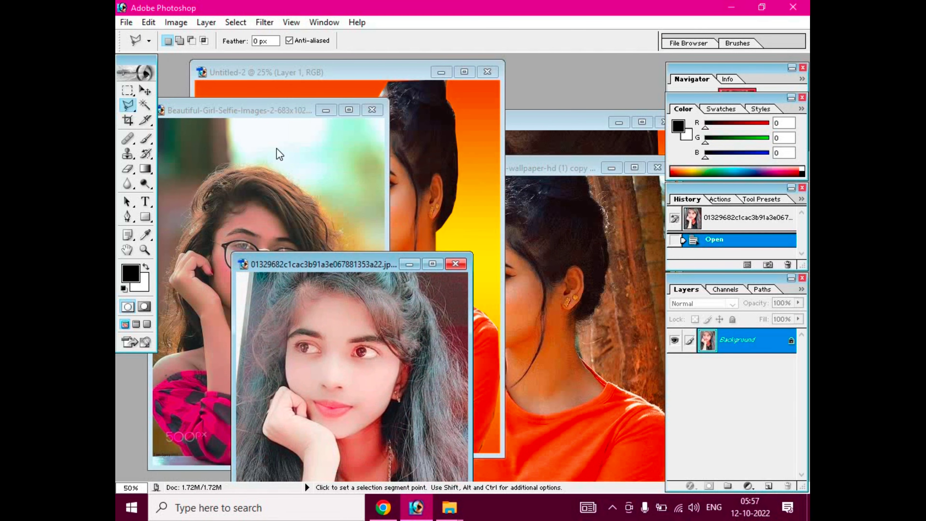
# Close the glasses-girl selfie without saving, close the chin-on-hand photo, and bring up Open.
pyautogui.click(277, 110)
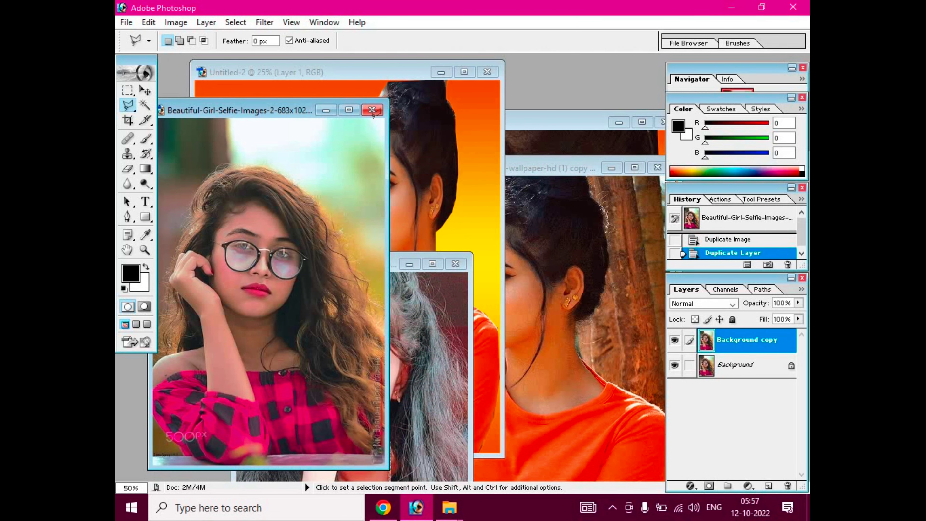
pyautogui.click(372, 111)
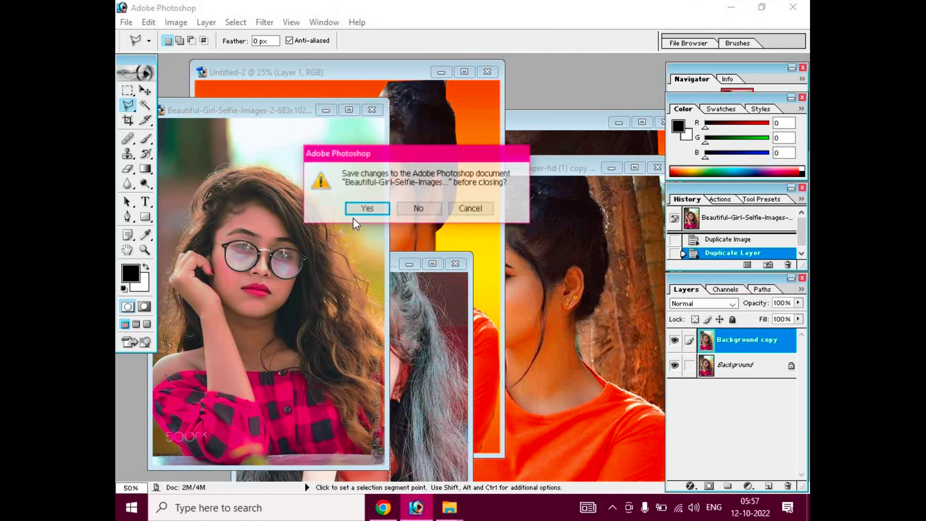
pyautogui.click(419, 209)
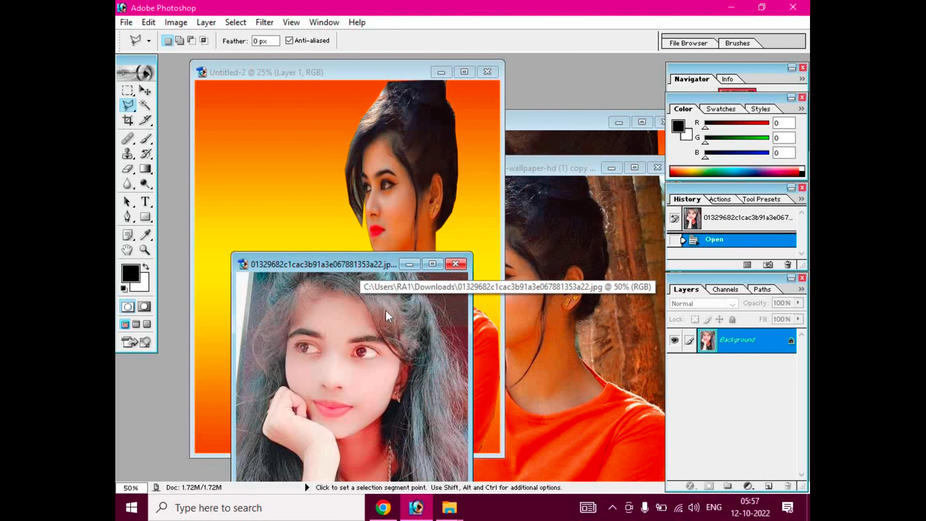
pyautogui.moveTo(355, 265)
pyautogui.mouseDown()
pyautogui.moveTo(566, 191)
pyautogui.moveTo(466, 90)
pyautogui.mouseUp()
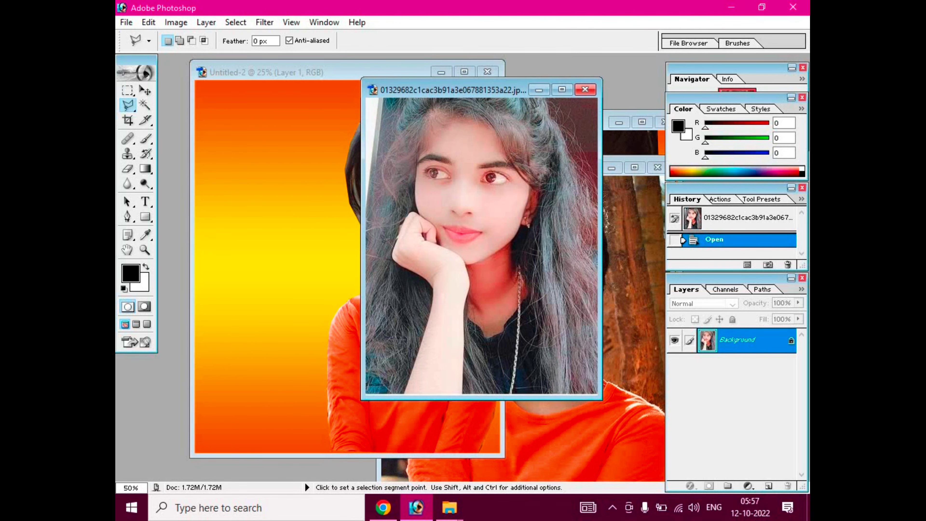
pyautogui.click(593, 93)
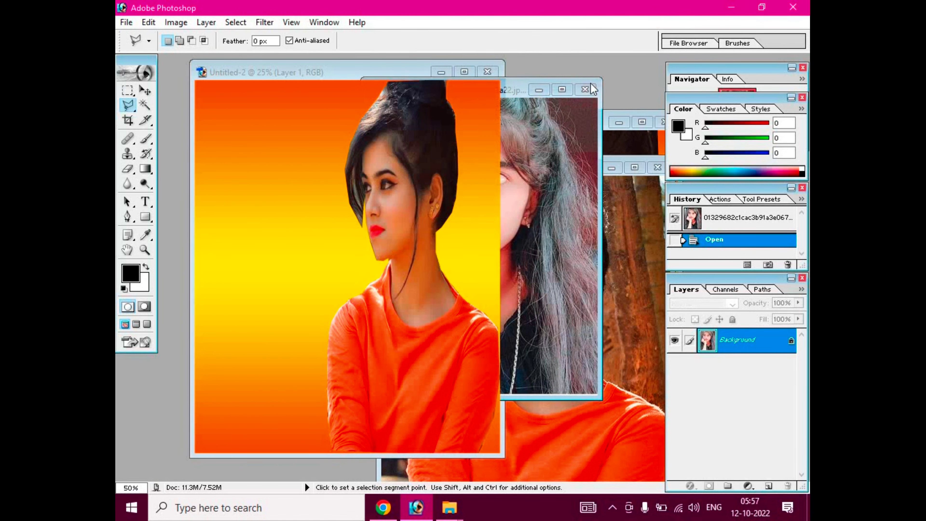
pyautogui.hotkey('ctrl', 'o')
# Open the pink T-shirt girl photo and make a duplicate of it.
pyautogui.doubleClick(597, 120)
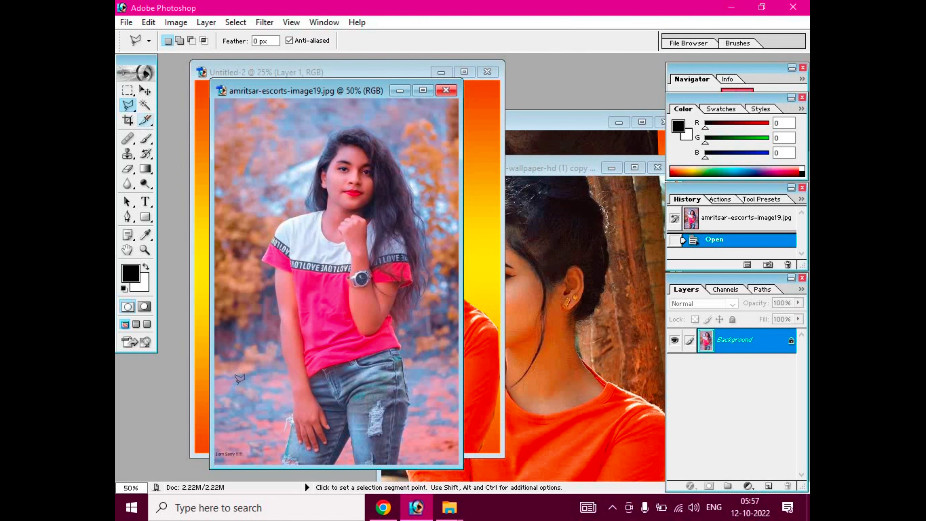
pyautogui.rightClick(327, 94)
pyautogui.click(366, 107)
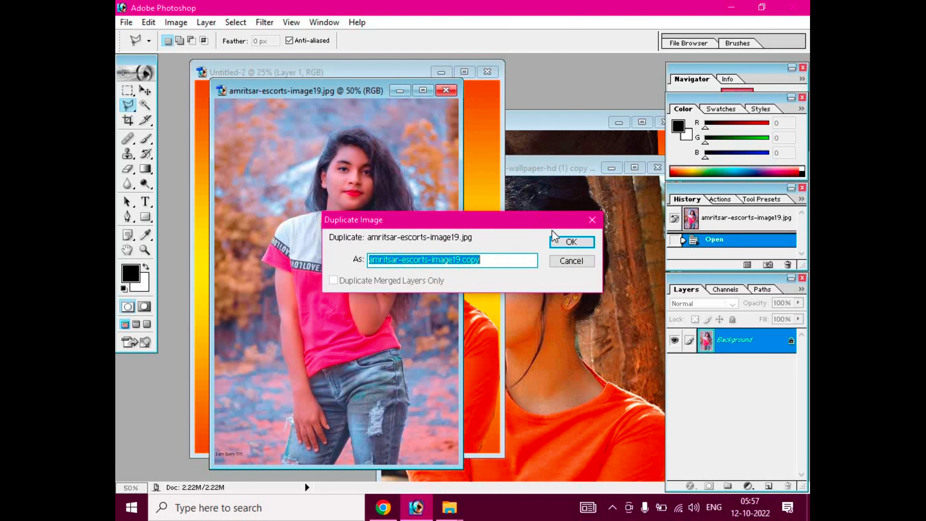
pyautogui.click(563, 242)
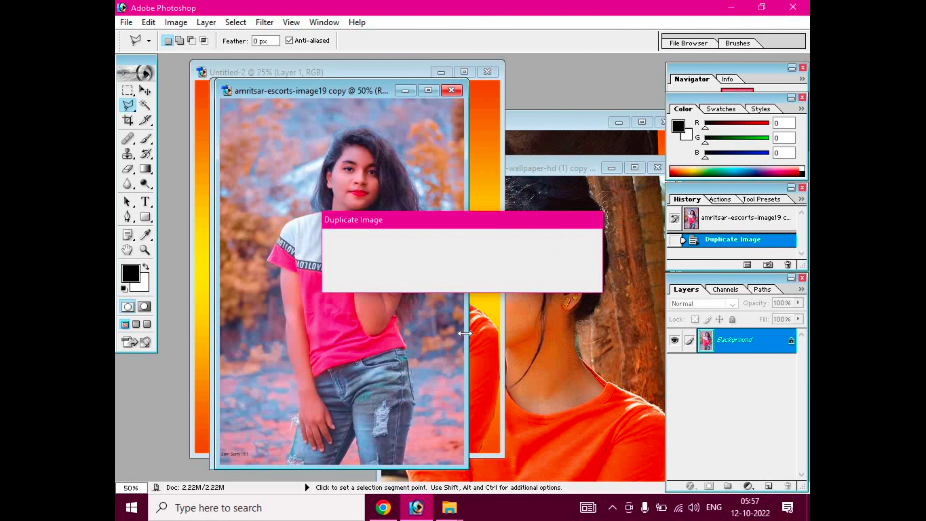
# Start a lasso outline up the girl's leg, remove the last point, and close it.
pyautogui.click(288, 460)
pyautogui.click(294, 434)
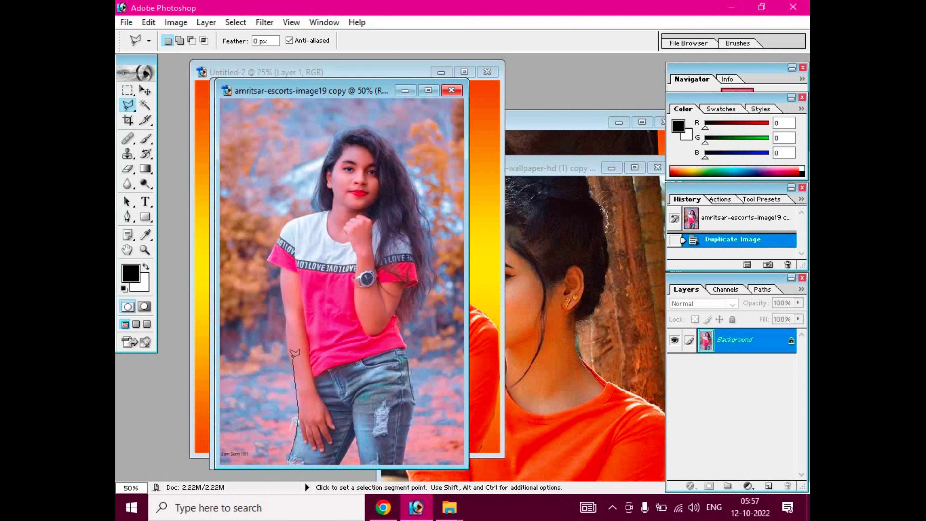
pyautogui.click(293, 358)
pyautogui.press('BackSpace')
pyautogui.doubleClick(293, 368)
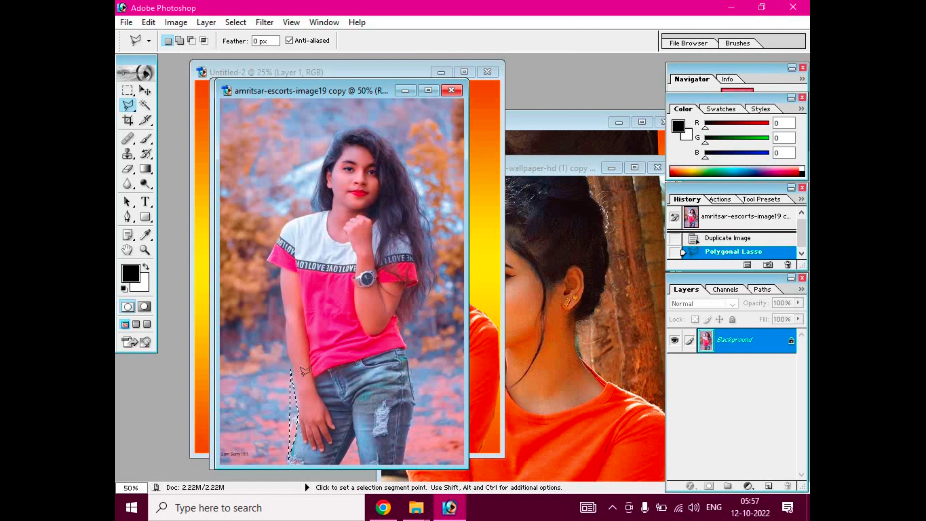
# Trace a new lasso outline up the girl's left side from leg to shoulder.
pyautogui.click(288, 456)
pyautogui.click(299, 413)
pyautogui.click(297, 379)
pyautogui.click(293, 359)
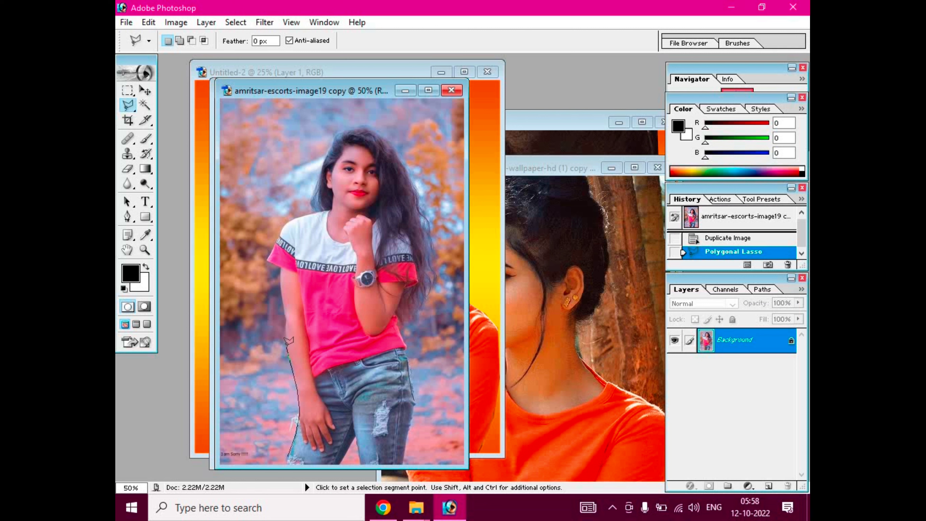
pyautogui.click(287, 318)
pyautogui.click(268, 252)
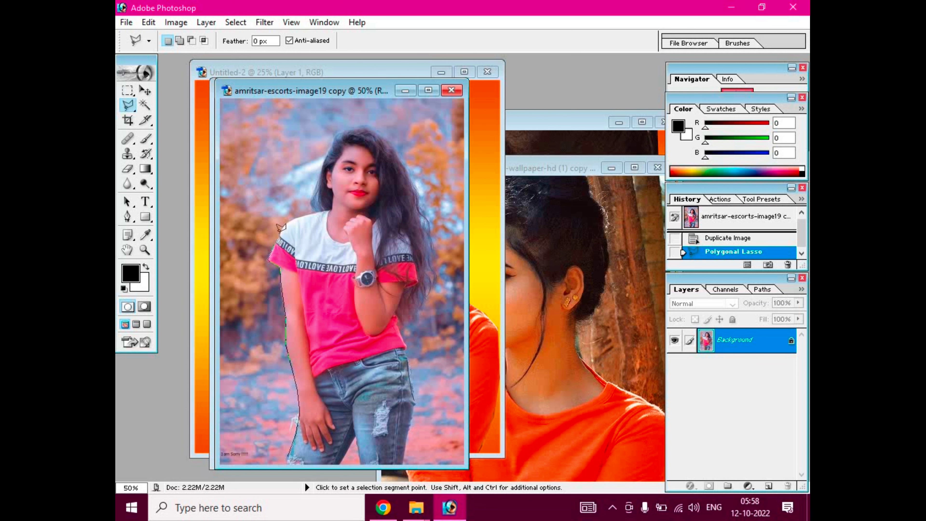
pyautogui.click(289, 221)
# Continue the outline over her hair and down the jeans, closing the selection.
pyautogui.click(362, 126)
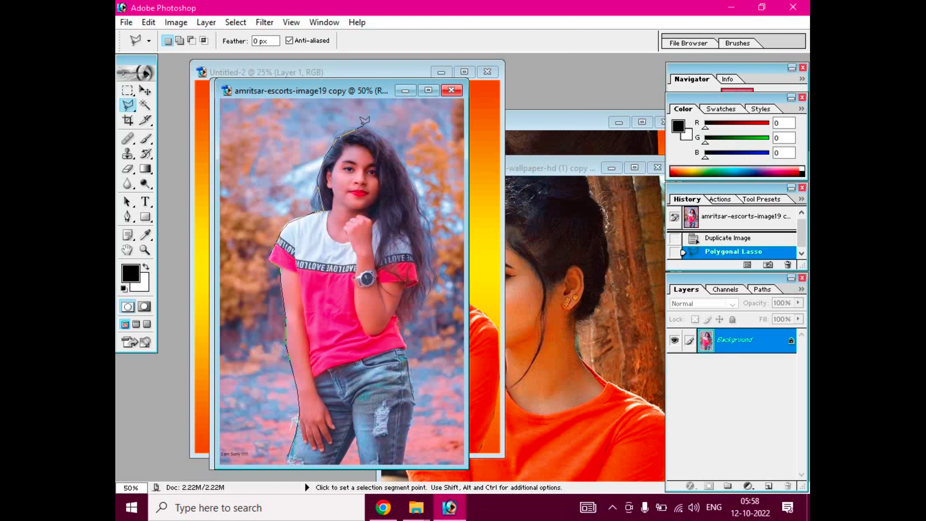
pyautogui.click(379, 135)
pyautogui.click(414, 188)
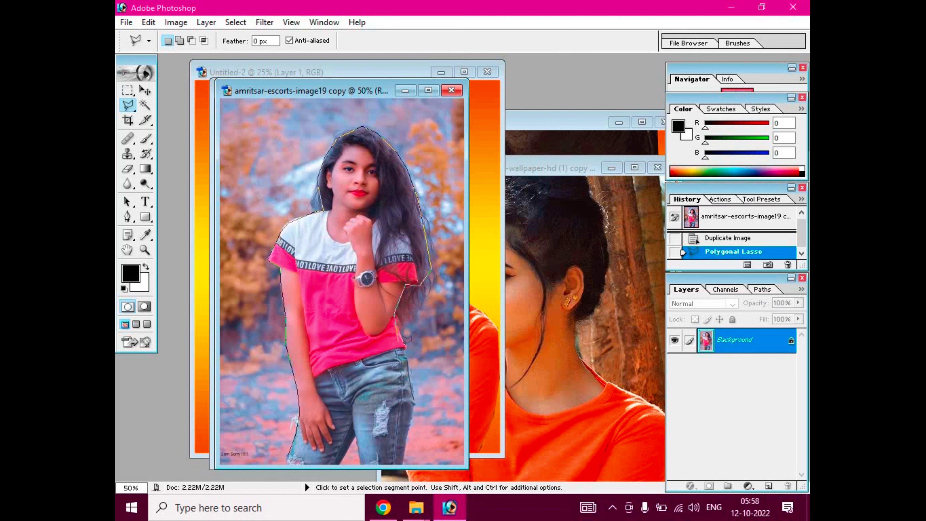
pyautogui.click(409, 371)
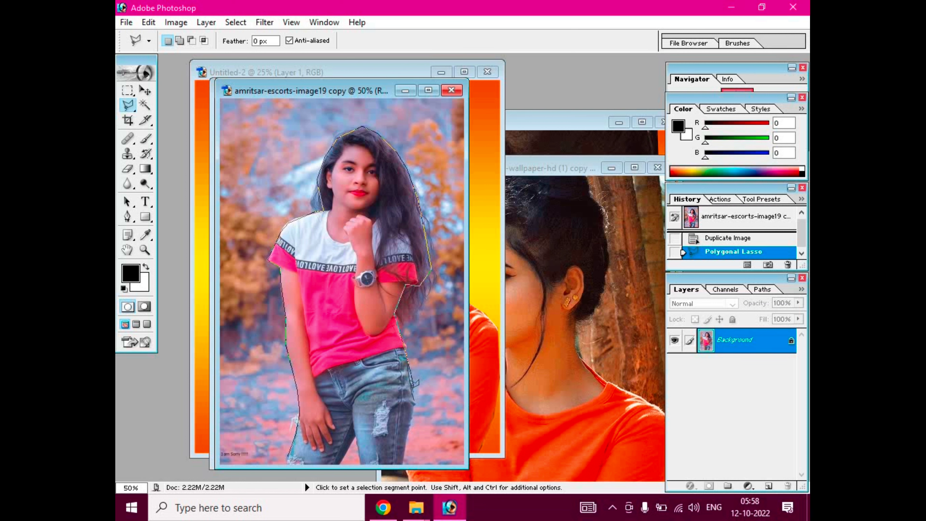
pyautogui.click(414, 406)
pyautogui.click(360, 461)
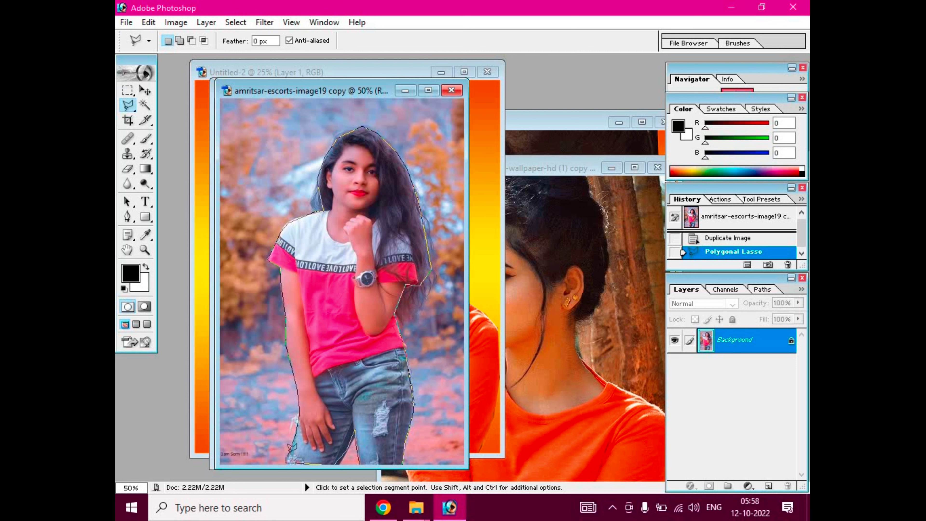
pyautogui.doubleClick(292, 447)
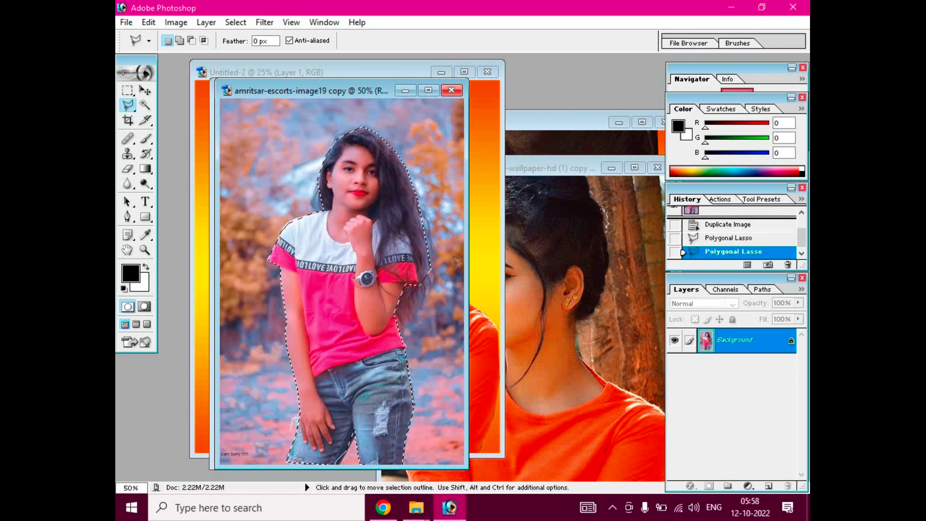
# Set the selection feather to 1 px.
pyautogui.click(260, 41)
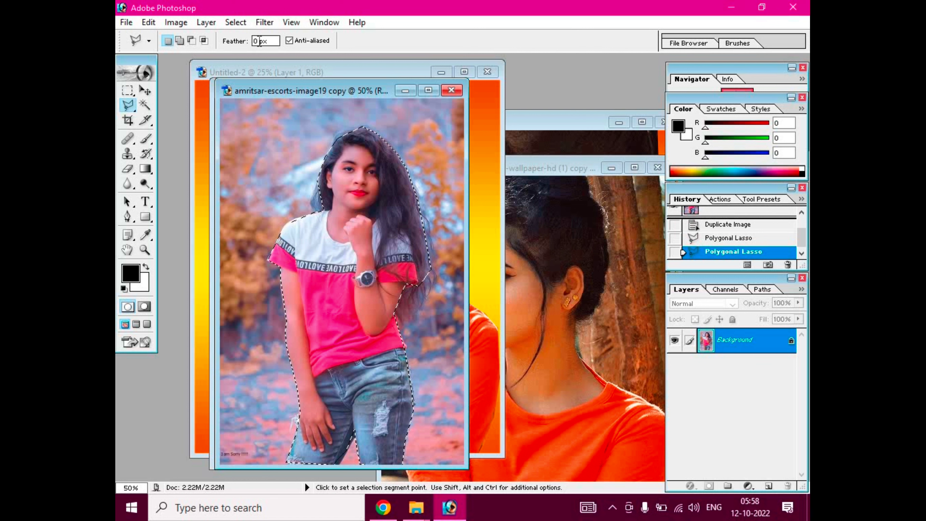
pyautogui.click(266, 40)
pyautogui.write('1')
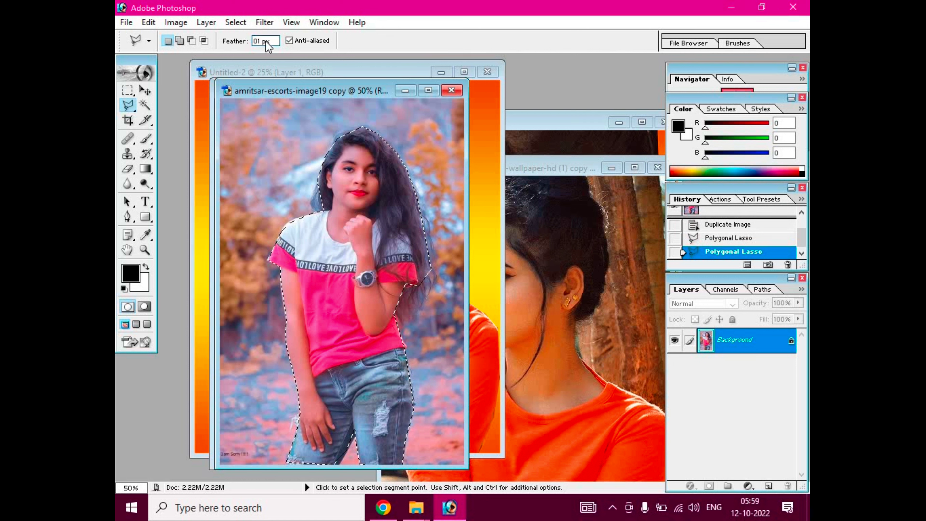
pyautogui.click(145, 90)
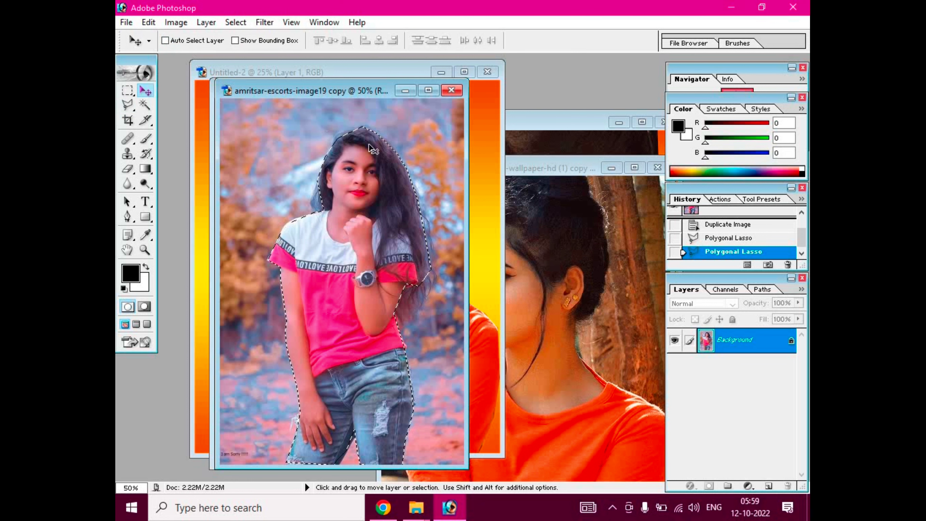
# Drag the selected pink-top girl onto the poster as Layer 2, placed on the left.
pyautogui.moveTo(416, 214)
pyautogui.mouseDown()
pyautogui.moveTo(455, 229)
pyautogui.moveTo(481, 213)
pyautogui.mouseUp()
pyautogui.moveTo(378, 268); pyautogui.dragTo(264, 245)
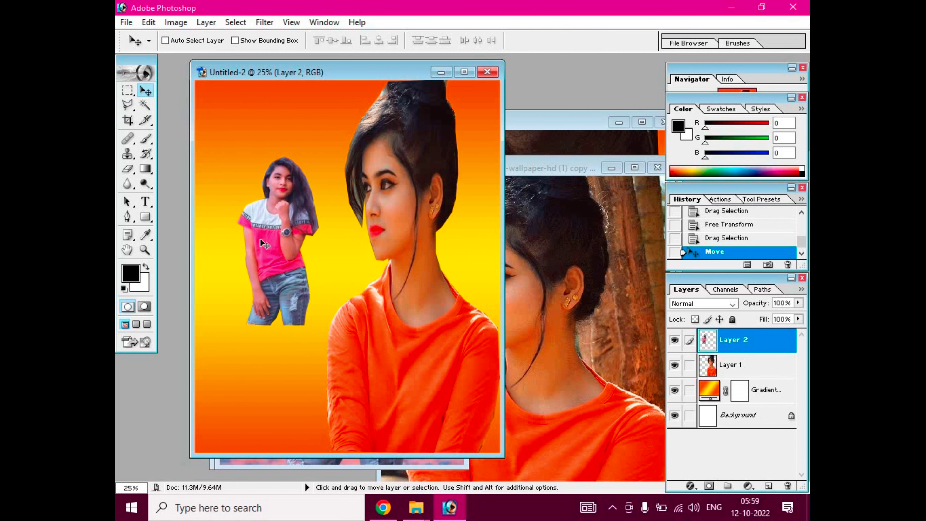
pyautogui.click(176, 22)
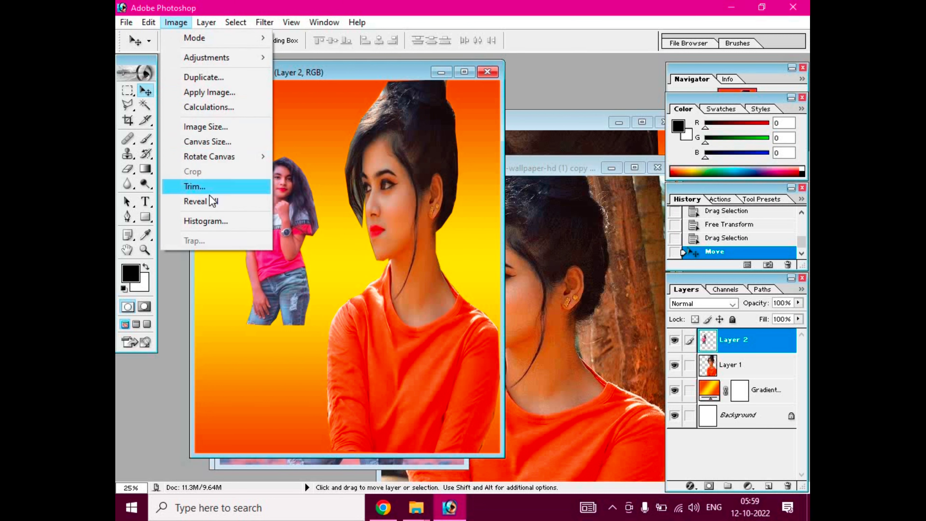
pyautogui.moveTo(209, 156)
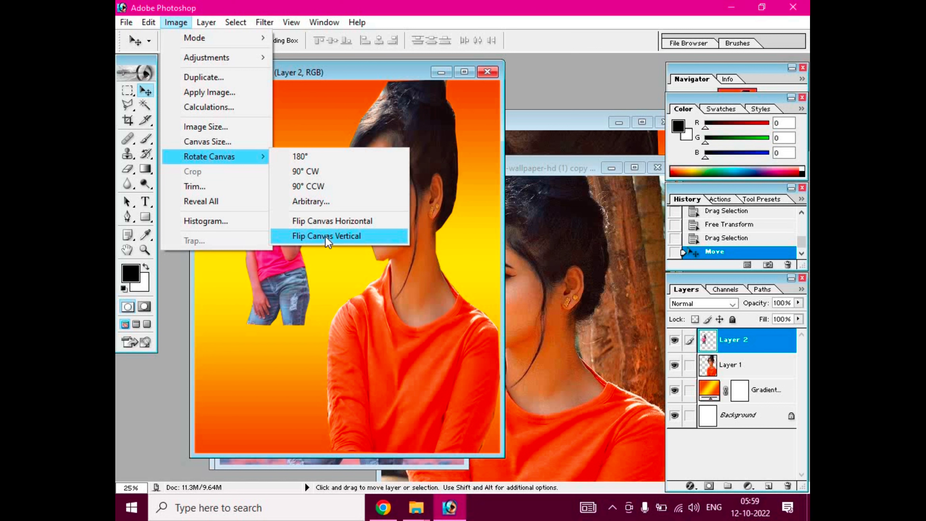
# Flip the canvas vertically, undo it, then flip it vertically again.
pyautogui.click(329, 242)
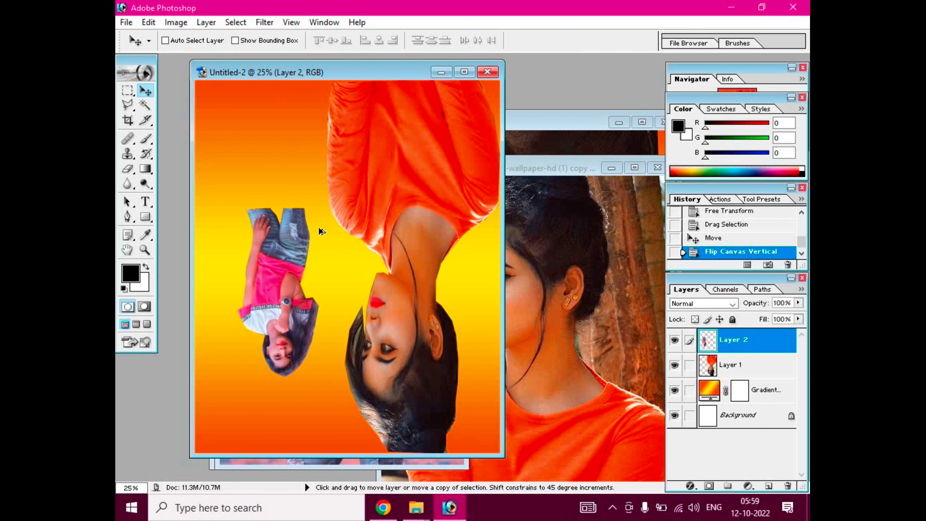
pyautogui.hotkey('ctrl', 'z')
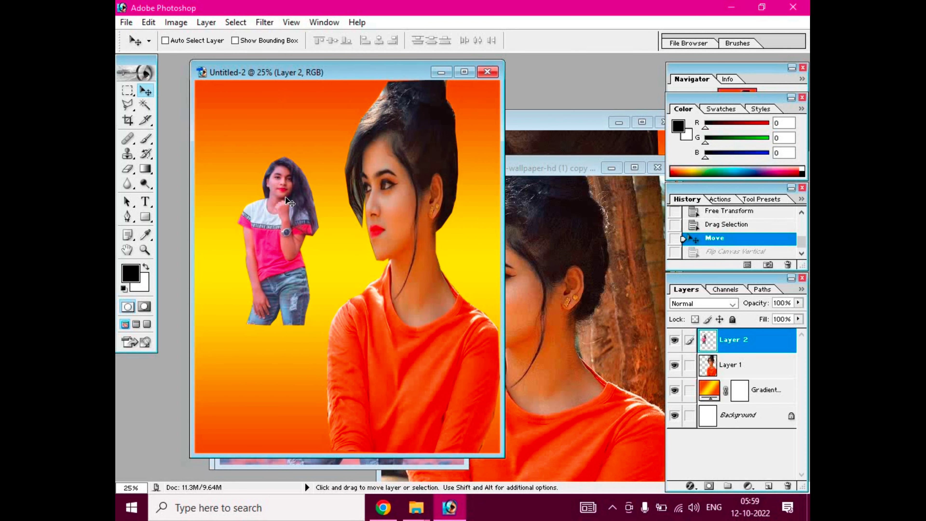
pyautogui.click(189, 26)
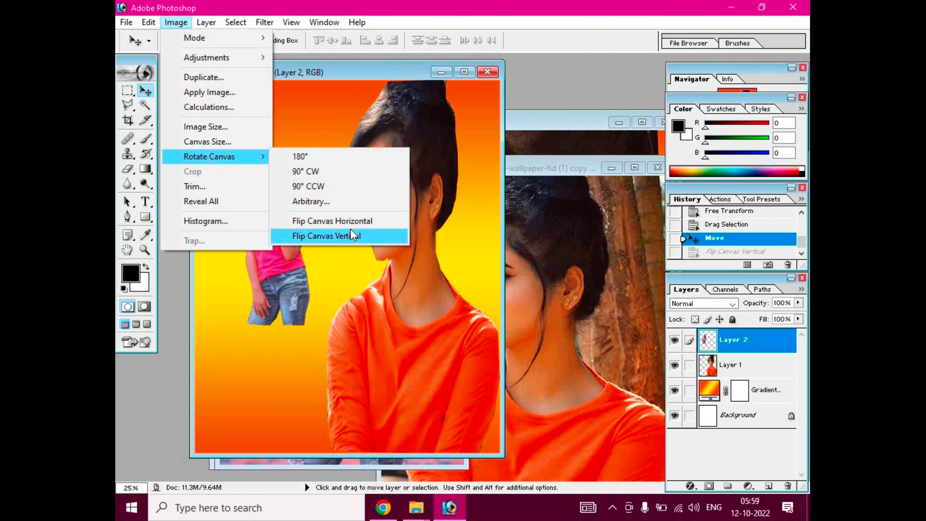
pyautogui.click(350, 235)
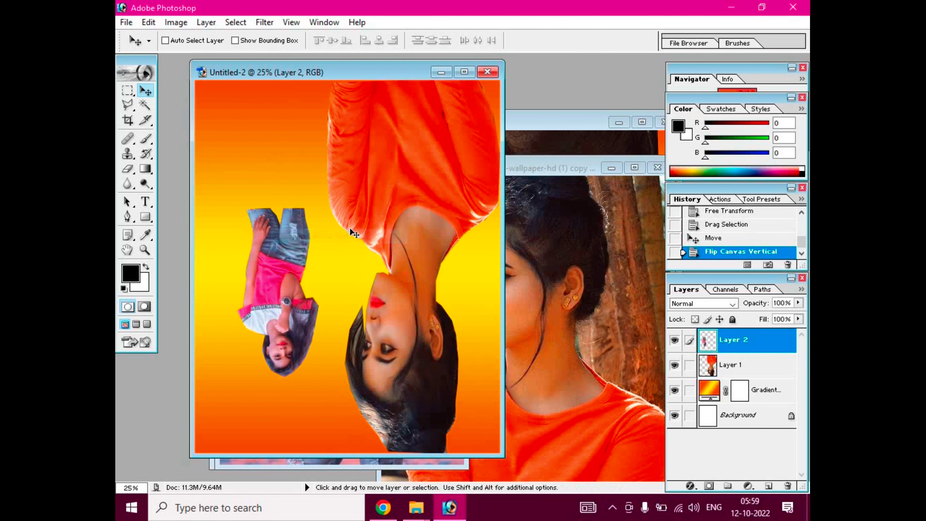
# Flip the canvas horizontally, undo both flips, and put Layer 2 into free transform.
pyautogui.click(175, 22)
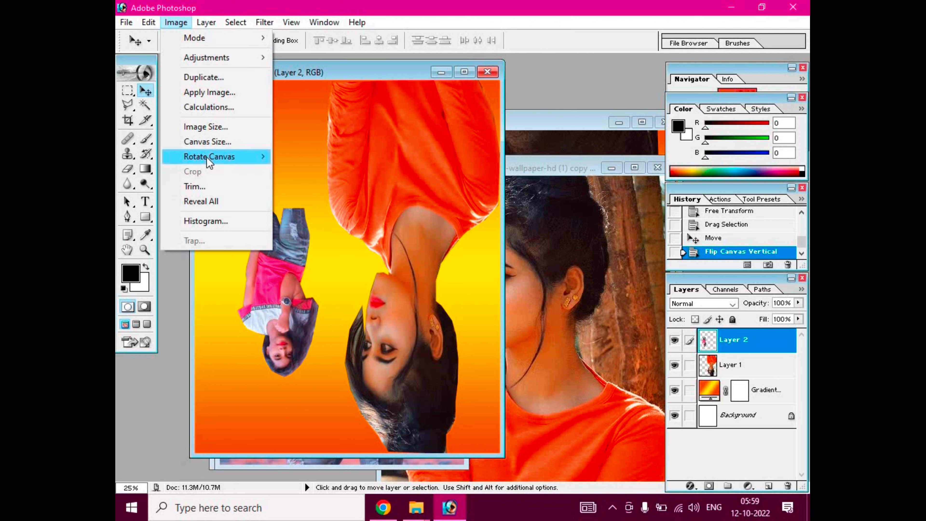
pyautogui.moveTo(209, 156)
pyautogui.click(327, 220)
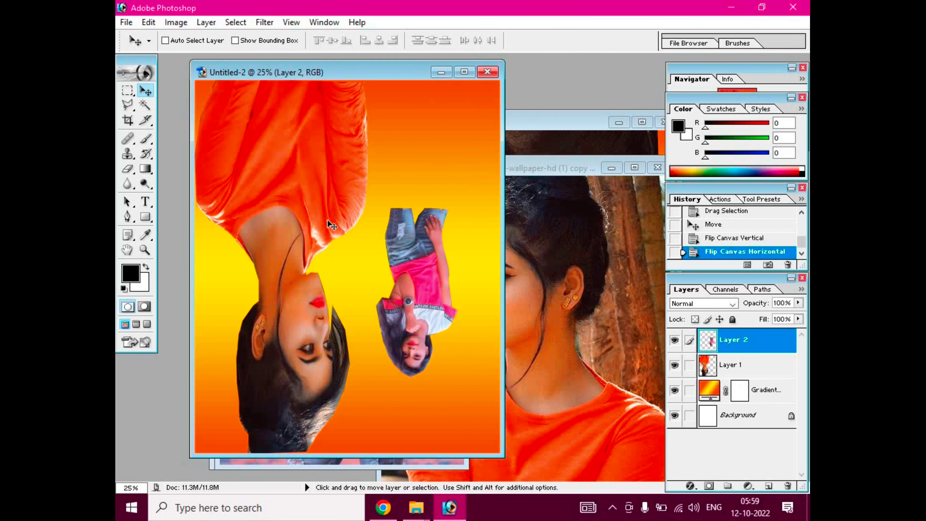
pyautogui.hotkey('ctrl', 'z')
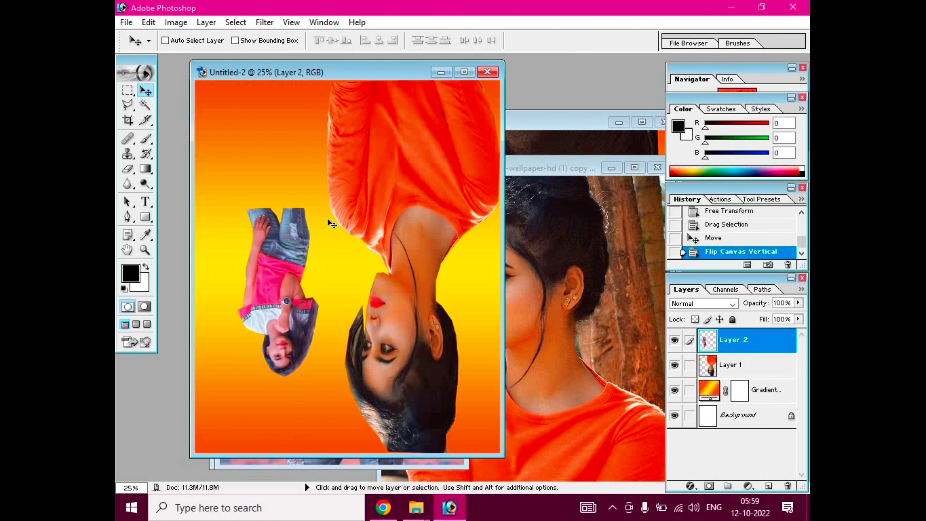
pyautogui.hotkey('ctrl', 'z')
pyautogui.hotkey('ctrl', 'alt', 'z')
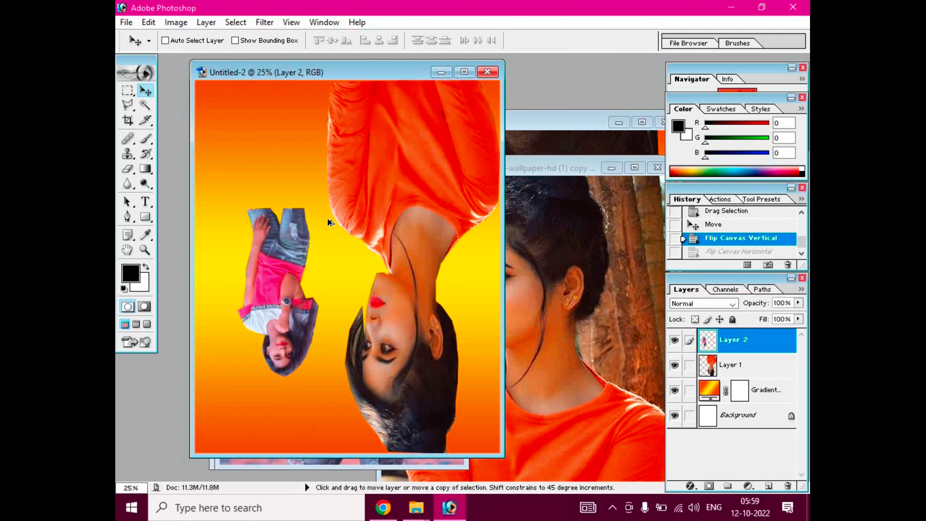
pyautogui.hotkey('ctrl', 'alt', 'z')
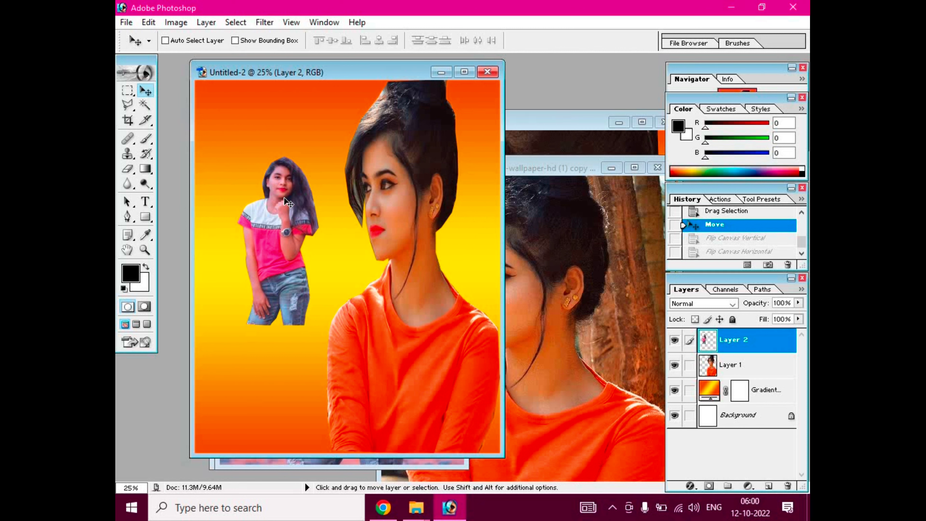
pyautogui.hotkey('ctrl', 't')
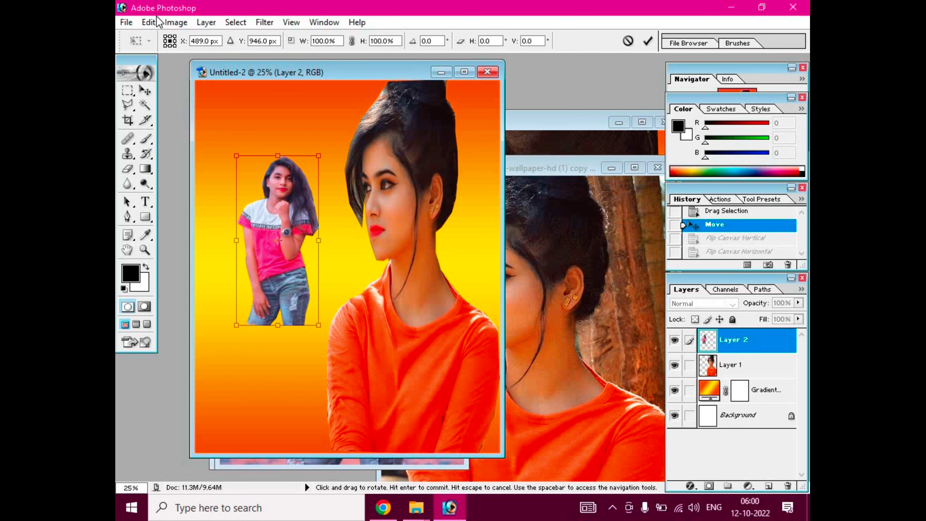
# Try rotating the girl 90° counter-clockwise and flipping her vertically in Free Transform.
pyautogui.click(170, 23)
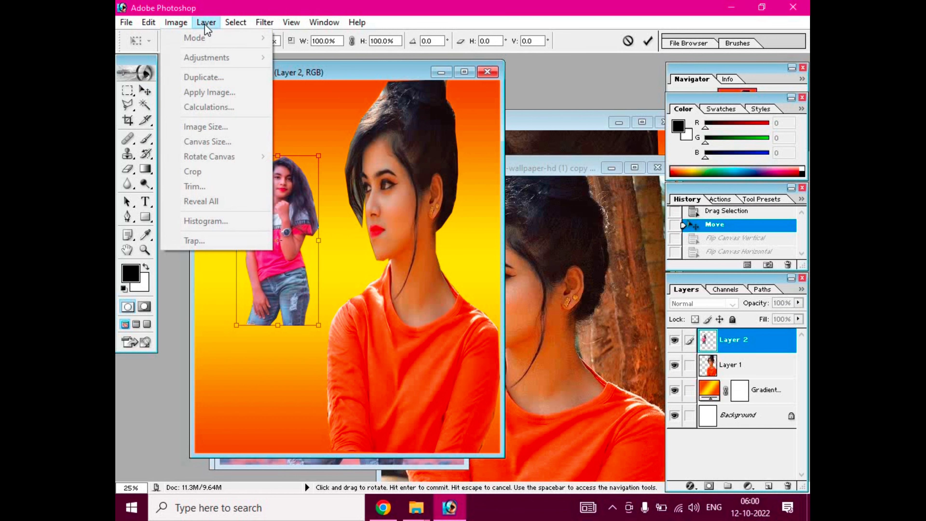
pyautogui.moveTo(235, 22)
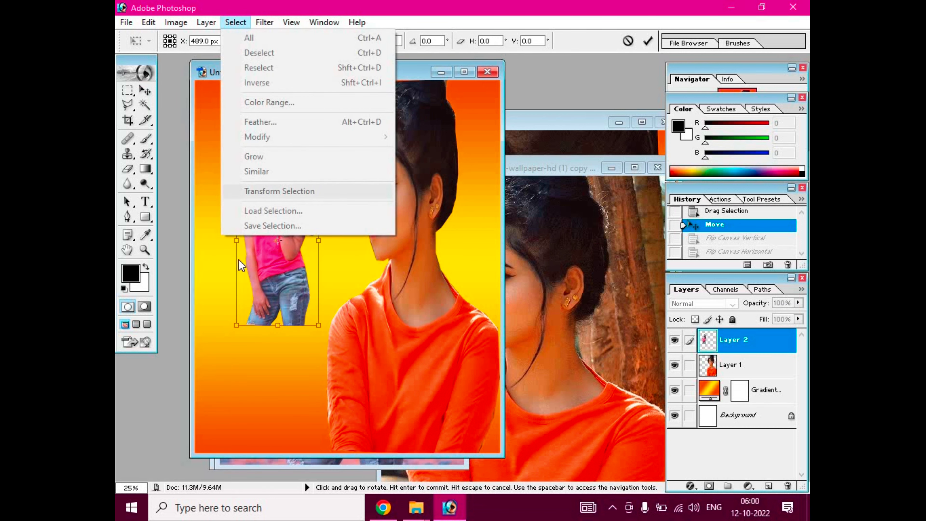
pyautogui.click(279, 270)
pyautogui.rightClick(292, 231)
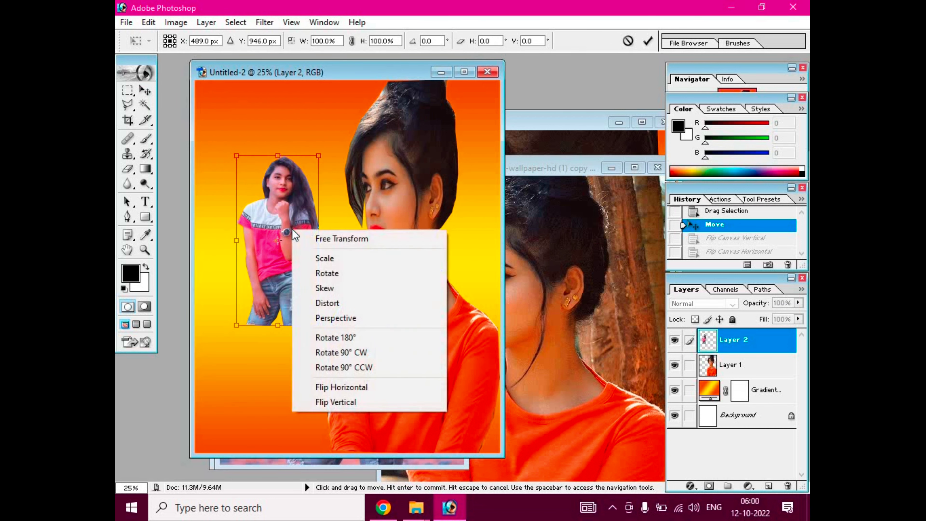
pyautogui.click(330, 367)
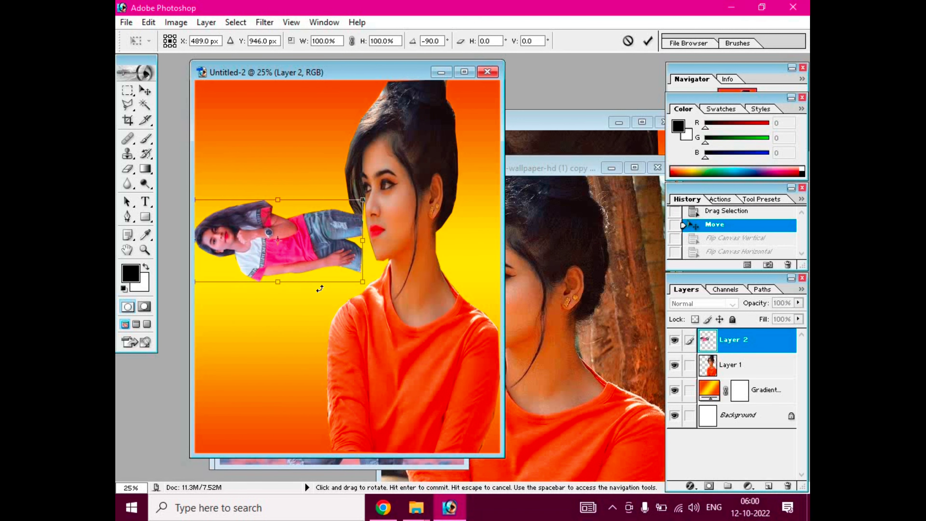
pyautogui.moveTo(320, 289); pyautogui.dragTo(340, 262)
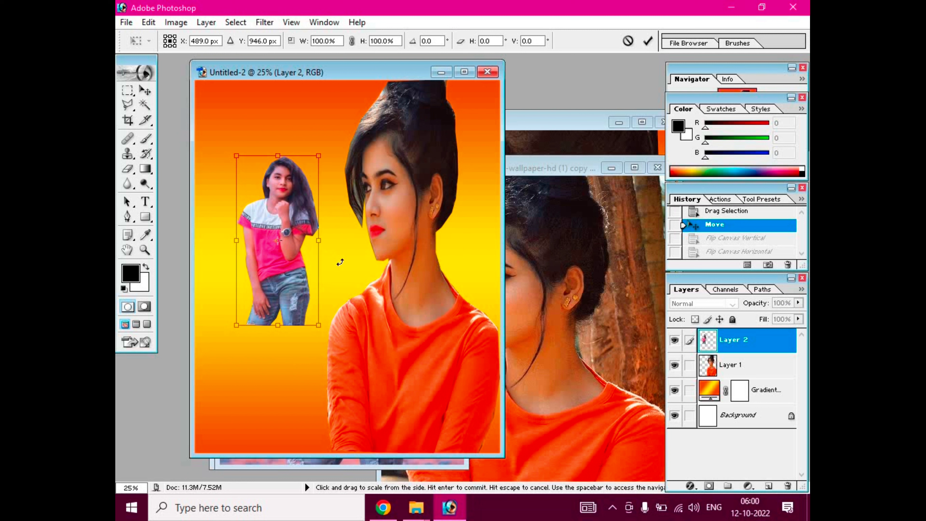
pyautogui.rightClick(294, 228)
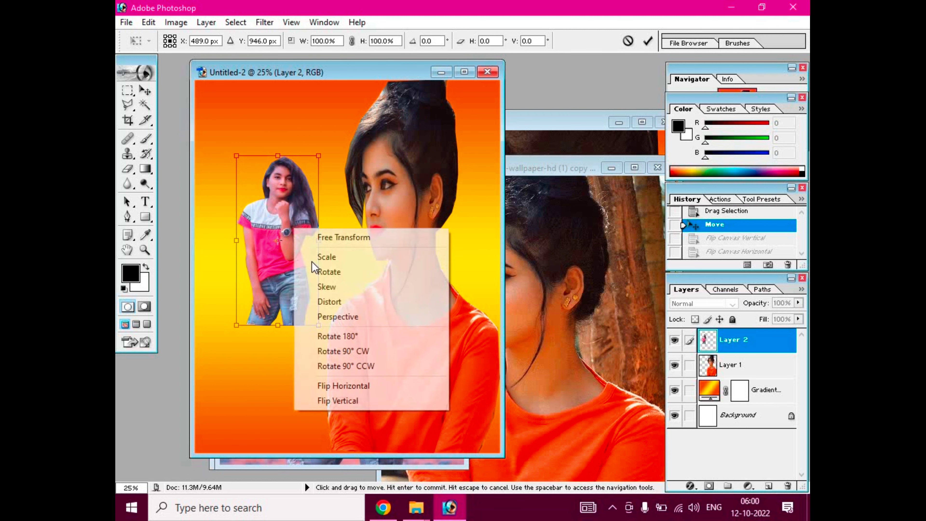
pyautogui.click(351, 403)
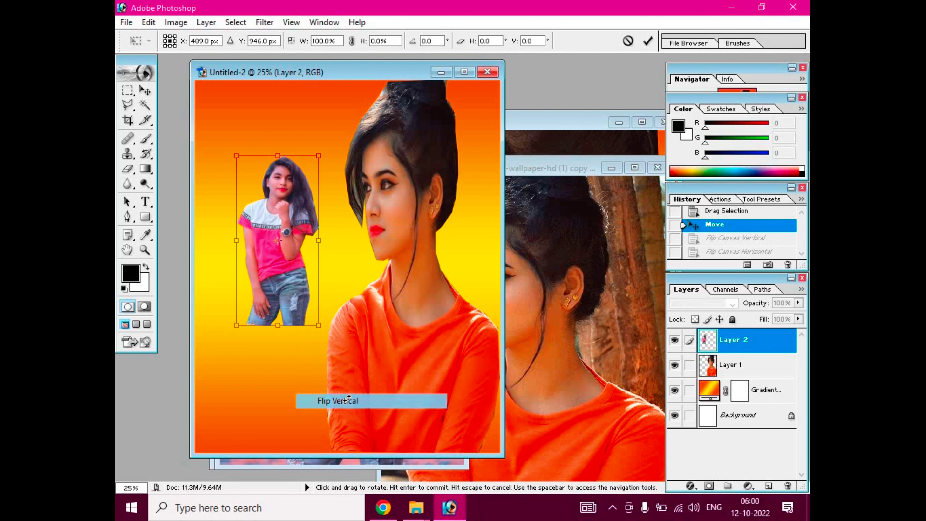
# Flip the girl horizontally and commit, then undo and redo to keep her left.
pyautogui.rightClick(344, 379)
pyautogui.rightClick(289, 282)
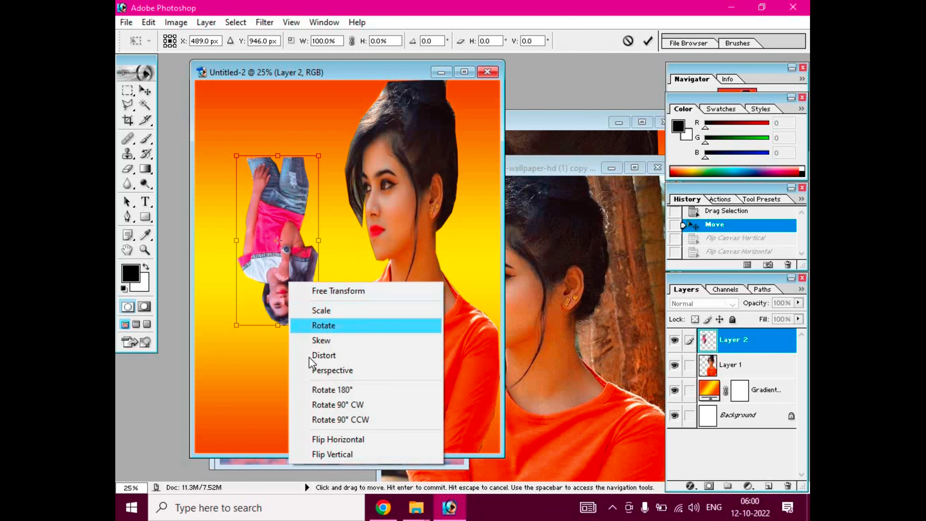
pyautogui.click(325, 438)
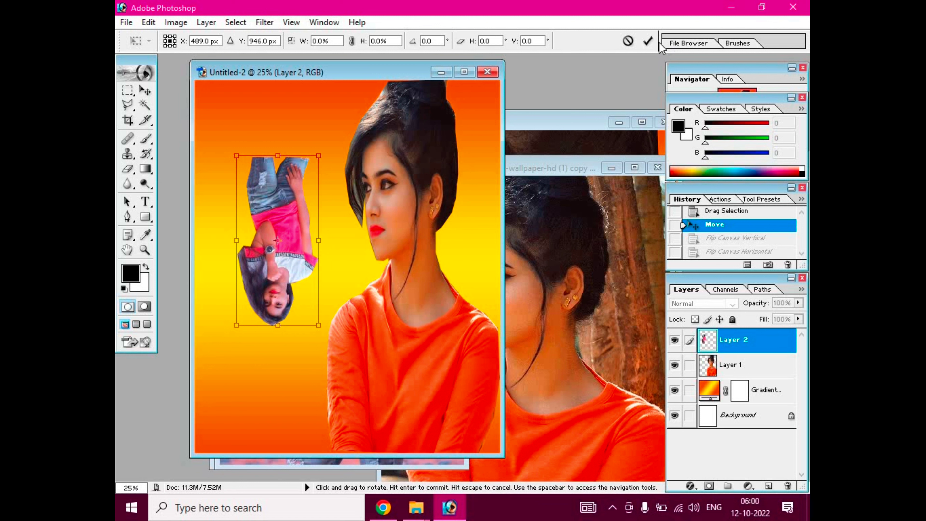
pyautogui.click(648, 42)
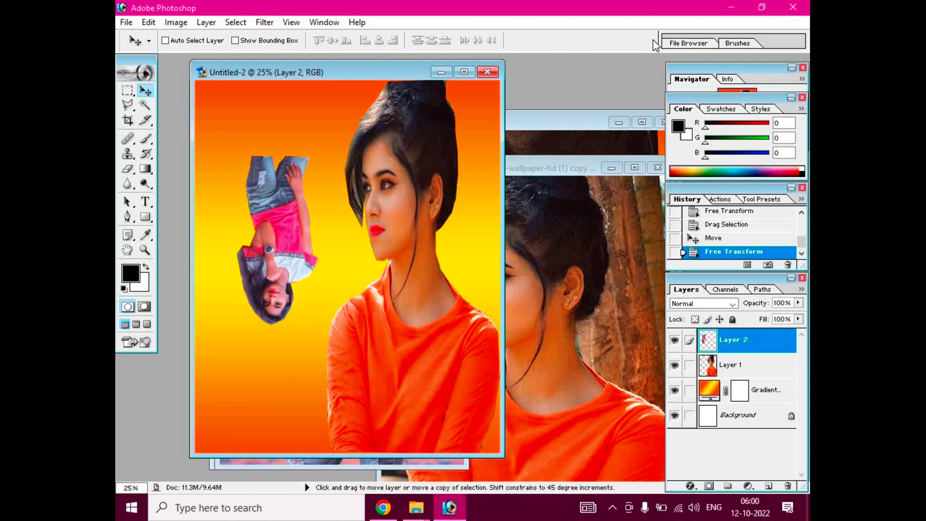
pyautogui.hotkey('ctrl', 'alt', 'z')
pyautogui.hotkey('ctrl', 'alt', 'z')
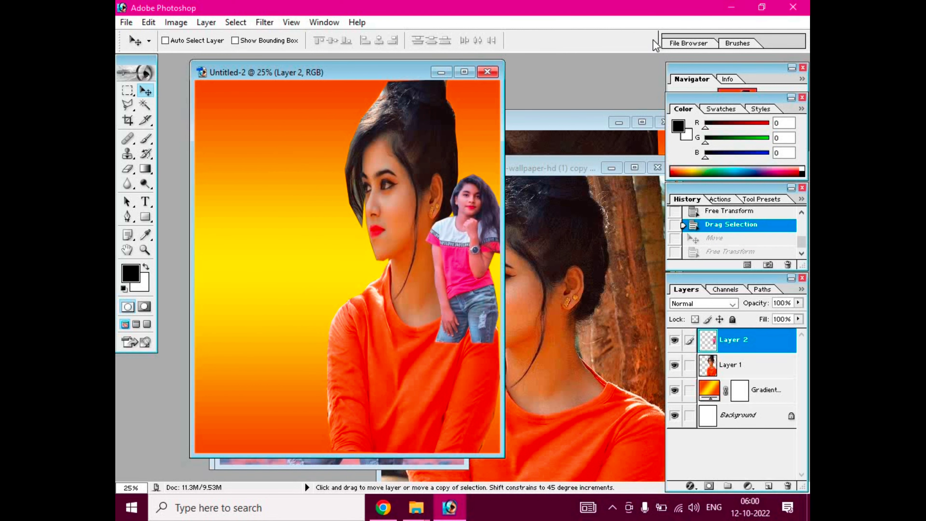
pyautogui.press('shift')
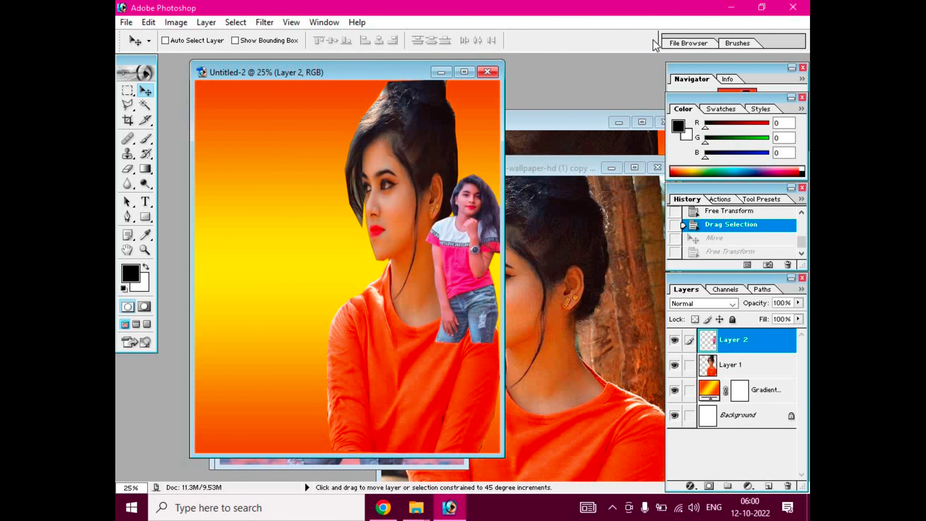
pyautogui.hotkey('ctrl', 'shift', 'z')
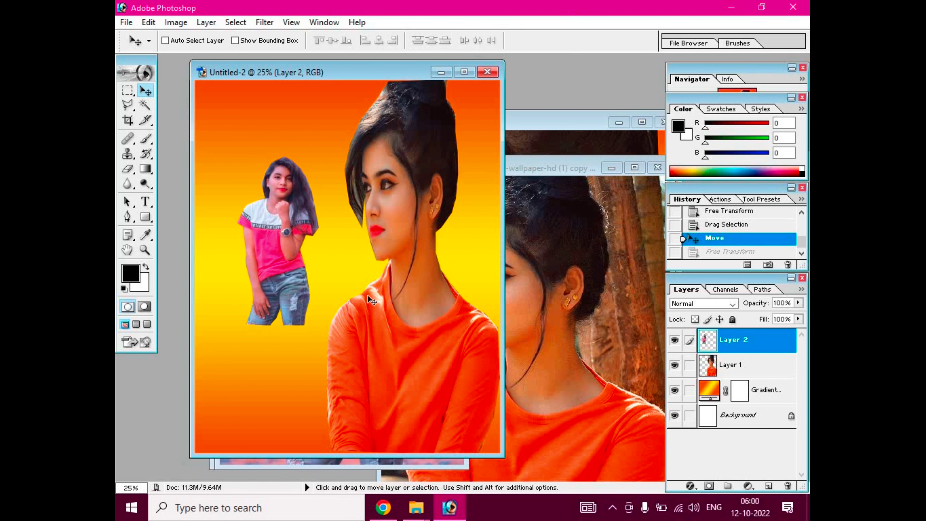
# Reenter free transform and flip the pink-top girl horizontally.
pyautogui.hotkey('ctrl', 't')
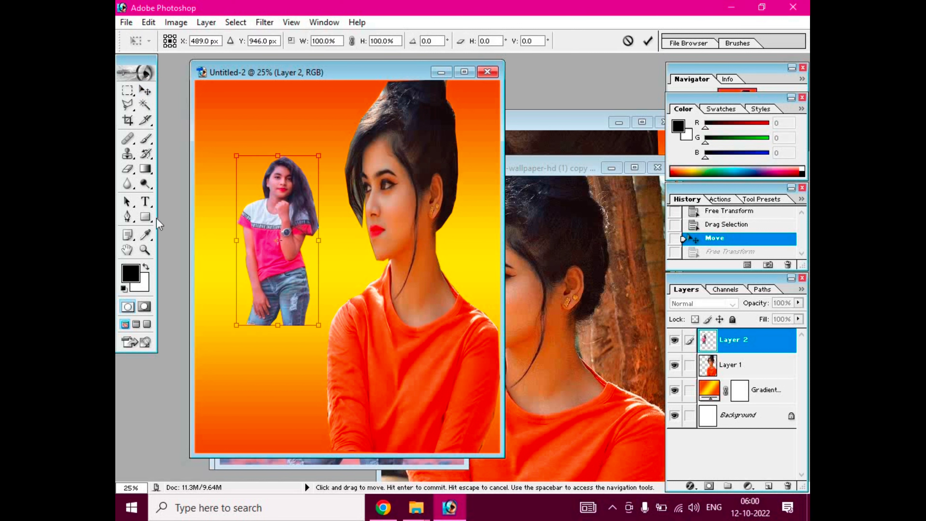
pyautogui.click(210, 26)
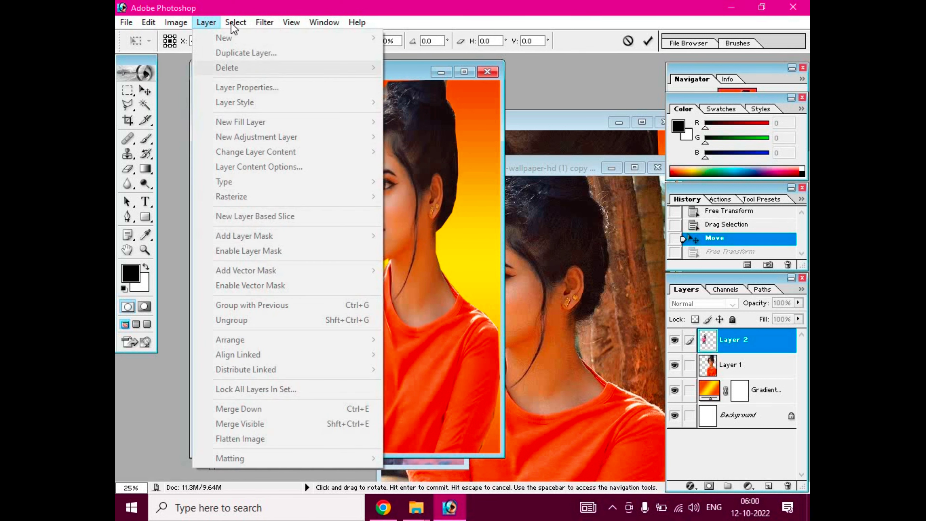
pyautogui.rightClick(268, 268)
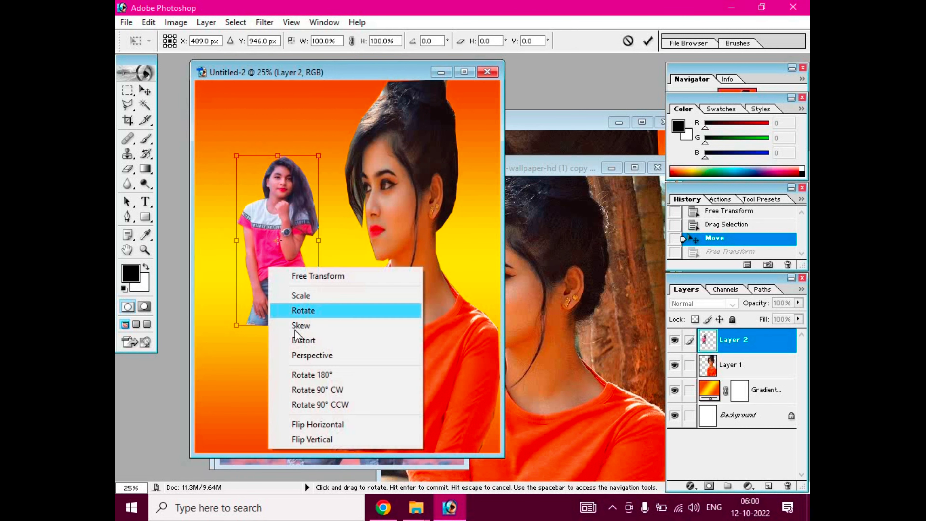
pyautogui.click(314, 424)
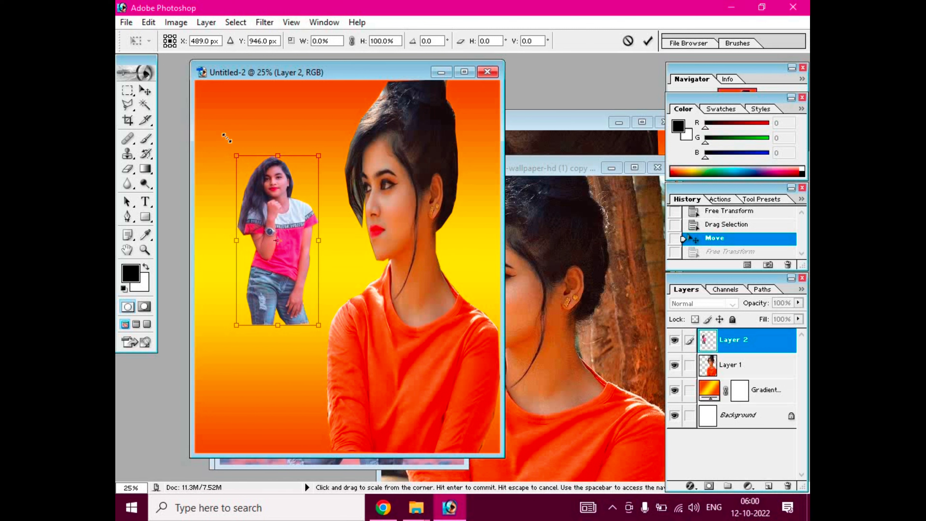
# Scale, widen and lower the pink-top girl into the lower left, commit, and maximize the document.
pyautogui.moveTo(237, 155); pyautogui.dragTo(213, 81)
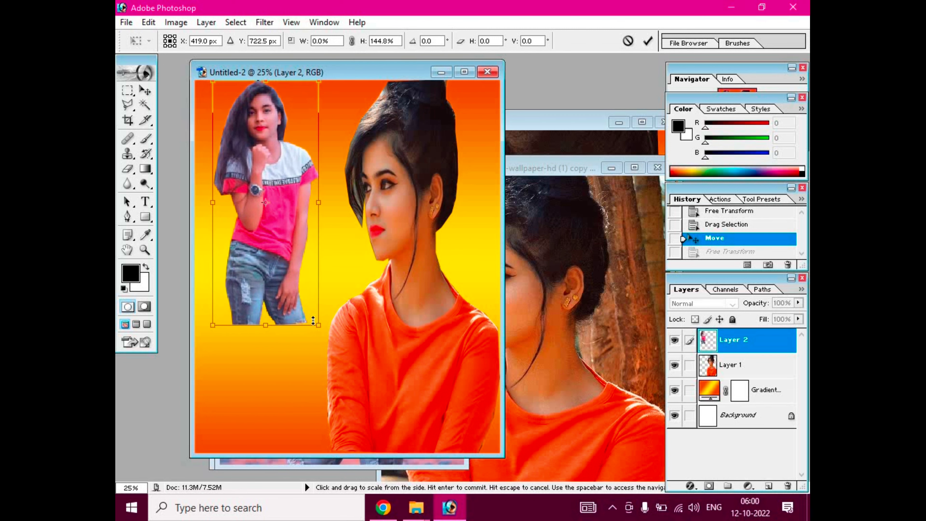
pyautogui.moveTo(318, 325); pyautogui.dragTo(308, 398)
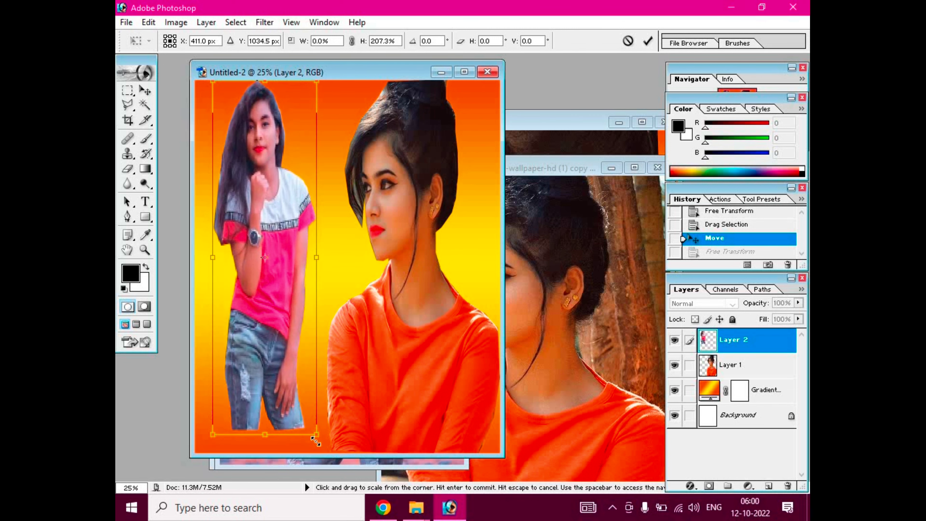
pyautogui.moveTo(301, 293); pyautogui.dragTo(301, 323)
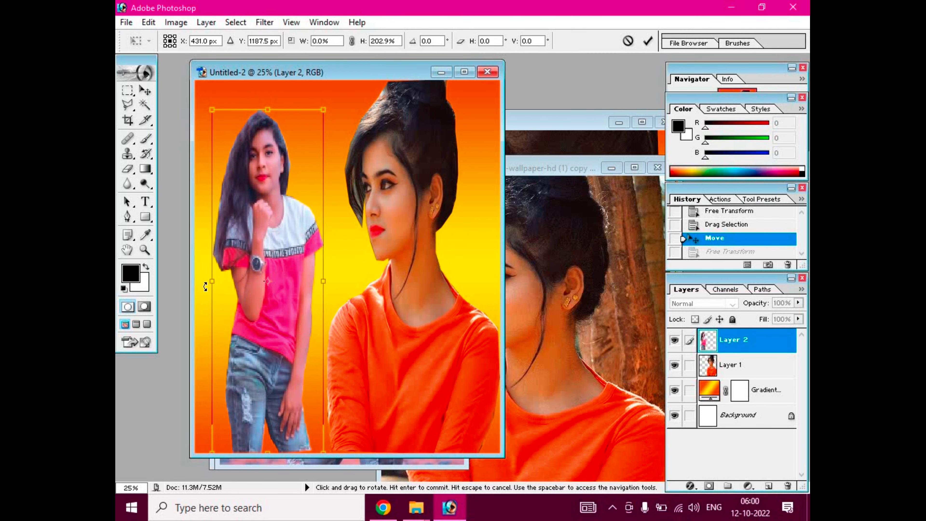
pyautogui.moveTo(201, 284); pyautogui.dragTo(190, 283)
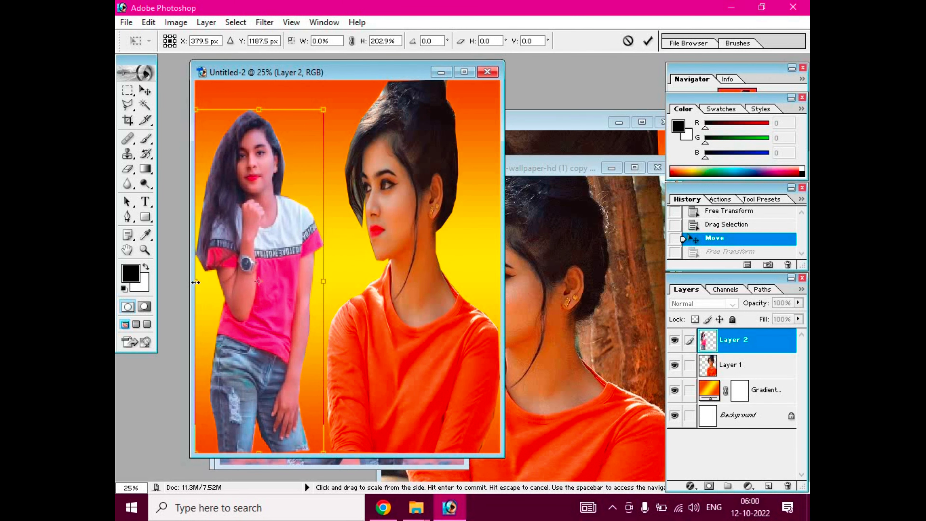
pyautogui.moveTo(322, 281); pyautogui.dragTo(339, 294)
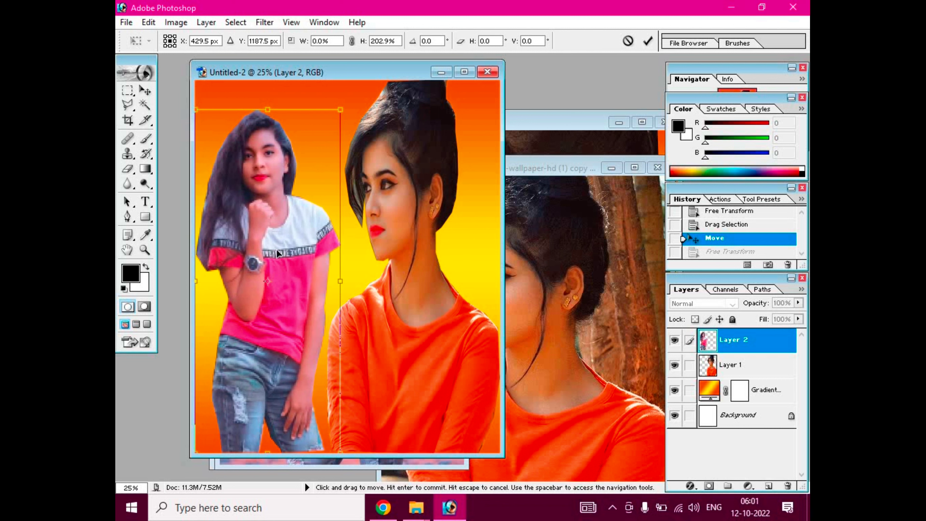
pyautogui.moveTo(277, 249); pyautogui.dragTo(270, 321)
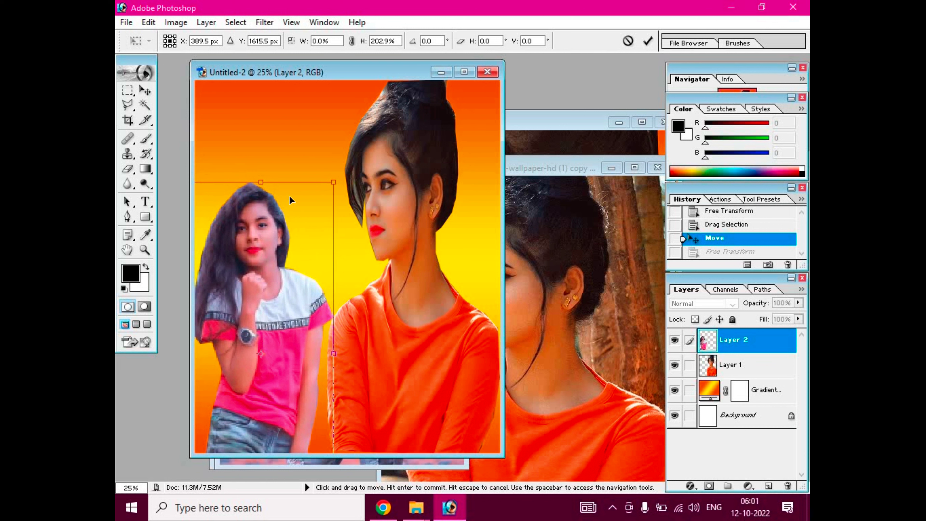
pyautogui.click(647, 40)
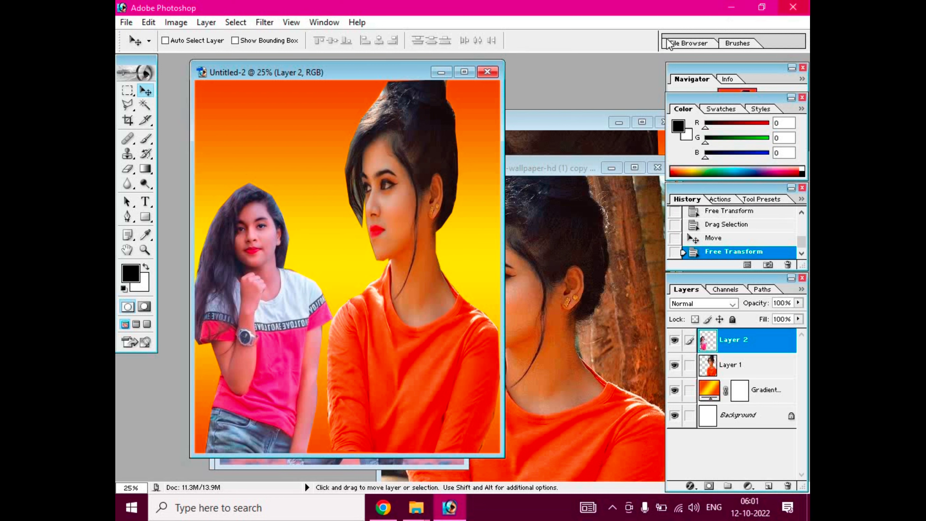
pyautogui.click(464, 73)
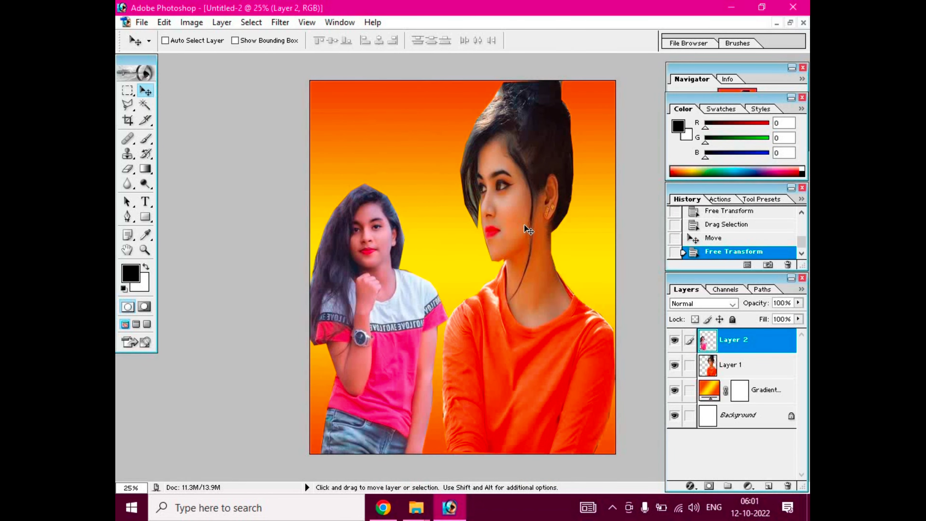